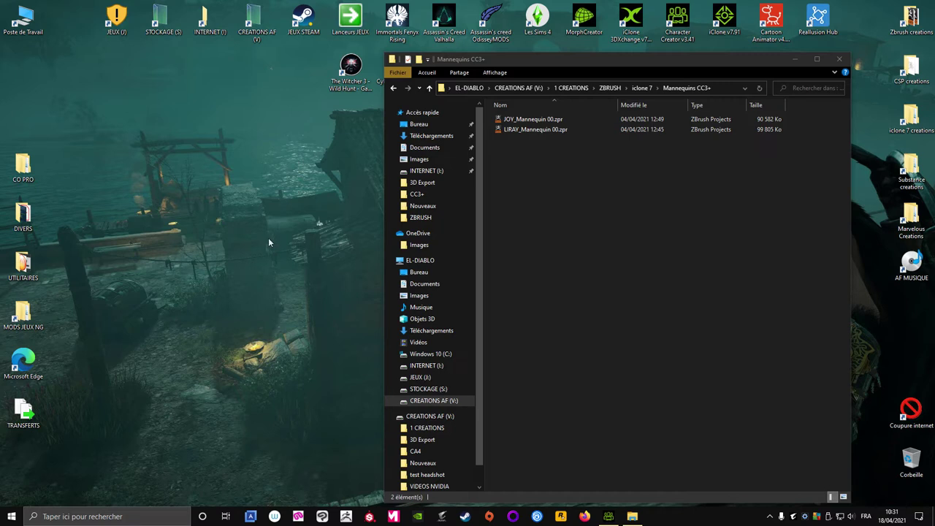
Bring up the character in Character Creator 3, orbit to its side and zoom in
click(609, 516)
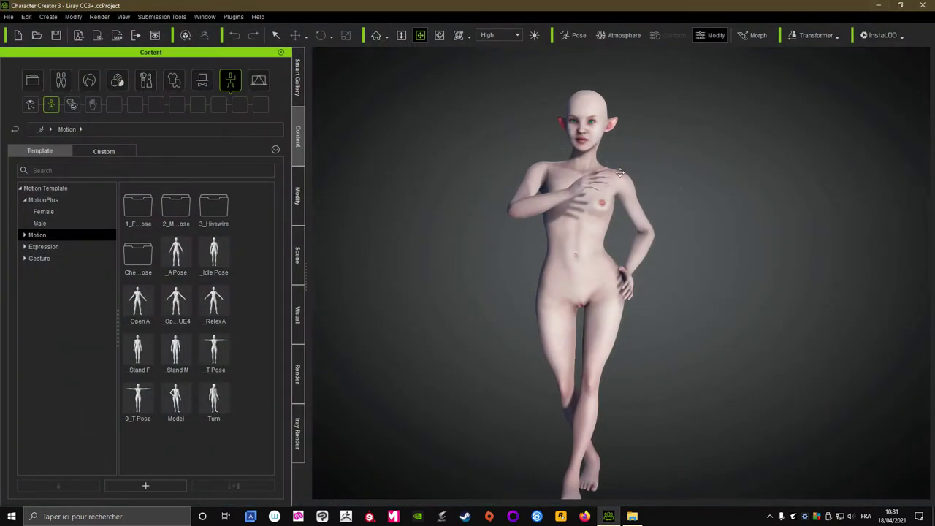
mouse_move(749, 204)
right_down()
mouse_move(388, 236)
mouse_move(731, 222)
right_up()
scroll(704, 185, up, 2)
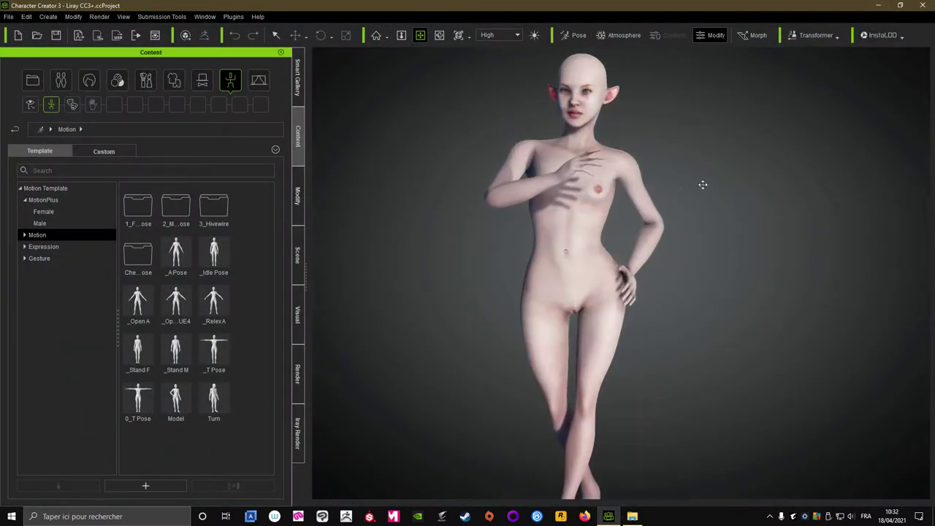
scroll(743, 280, up, 2)
scroll(743, 280, up, 2)
scroll(760, 299, up, 2)
scroll(777, 318, up, 2)
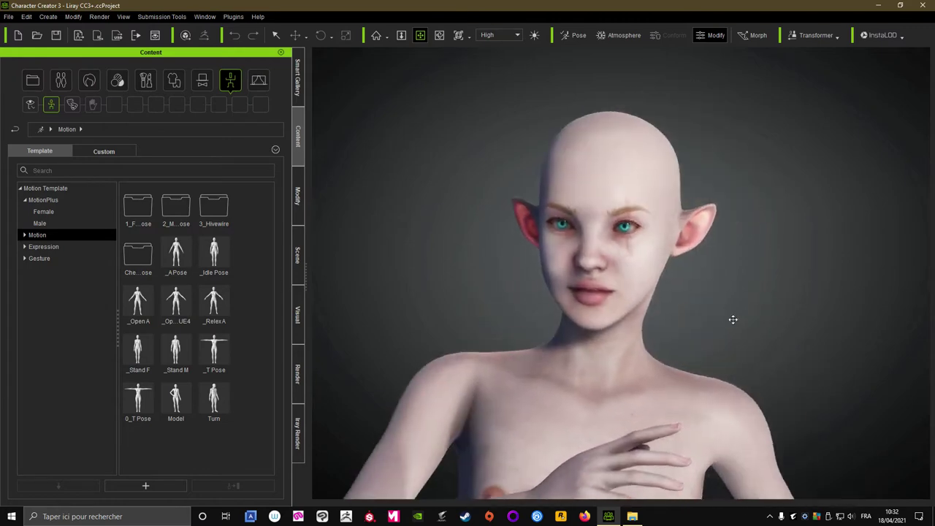
scroll(733, 319, up, 2)
Return to the desktop and load LIRAY_Mannequin 00.zpr into ZBrush from File Explorer
click(879, 5)
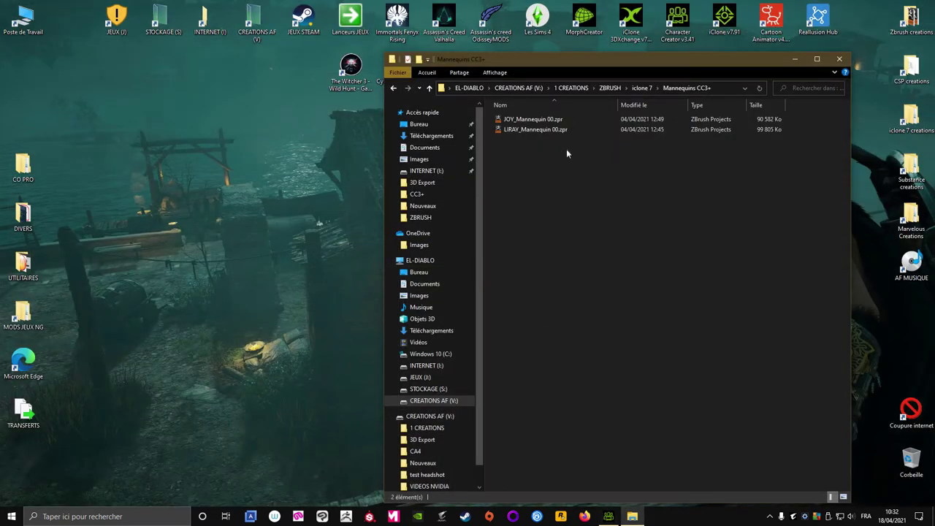
click(524, 132)
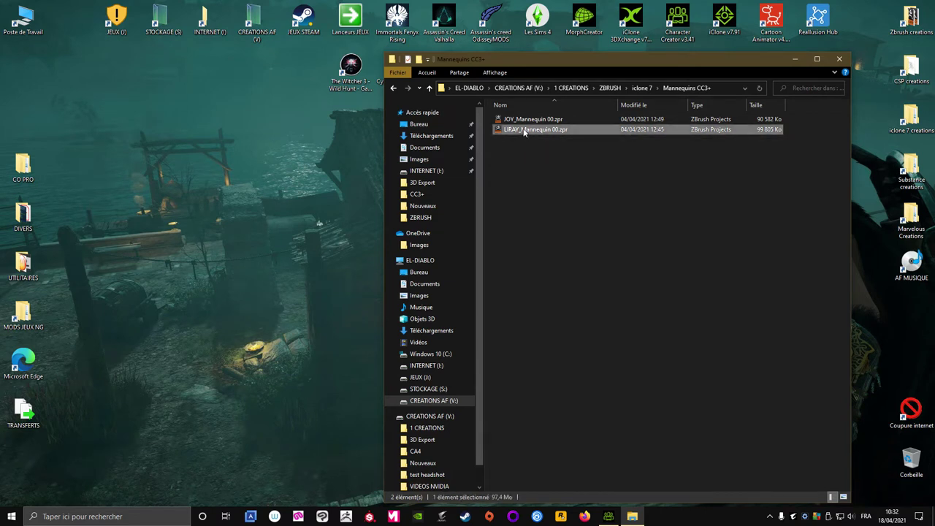
drag(524, 131, 204, 253)
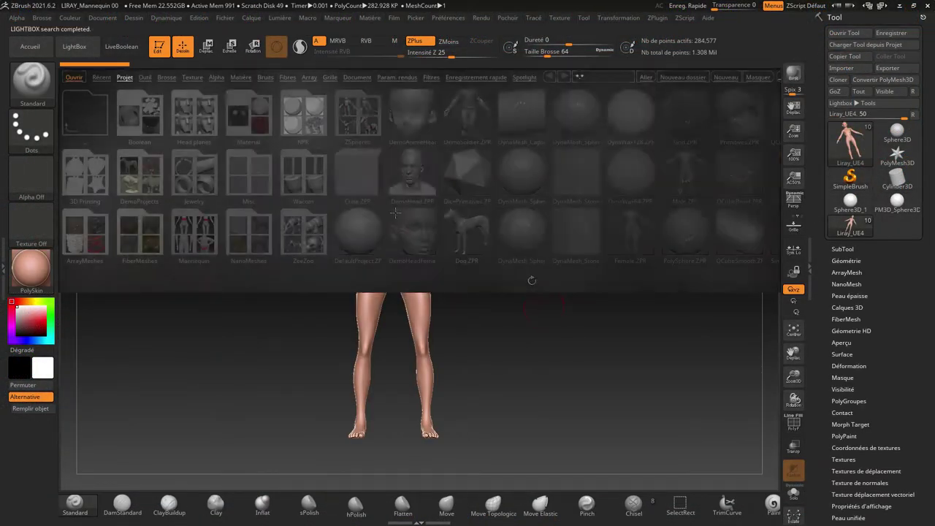
Close Lightbox, then make Liray_Tpose visible and the active subtool
click(80, 48)
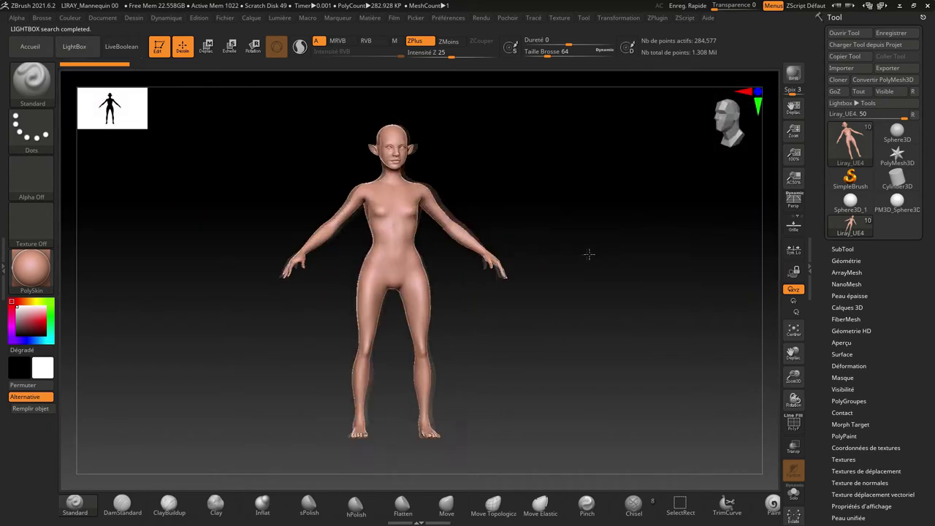
click(844, 250)
mouse_move(877, 349)
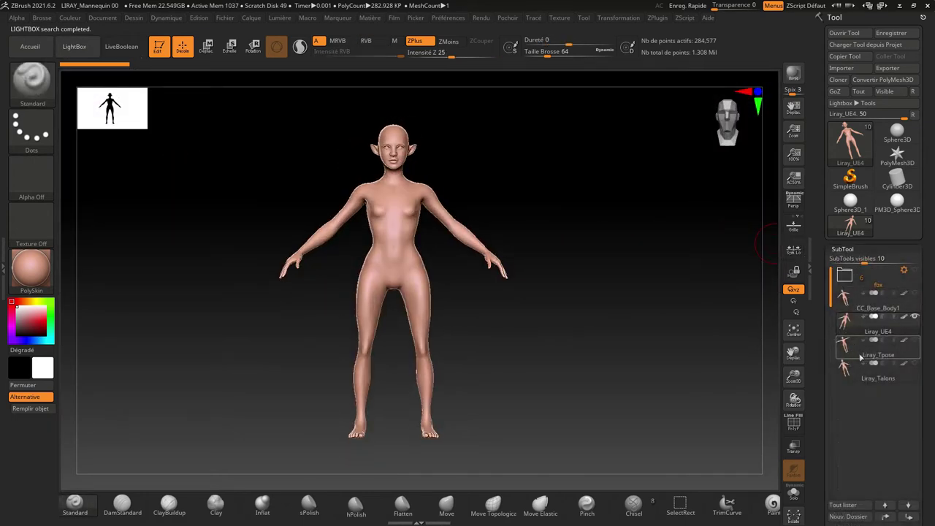
click(914, 341)
click(906, 347)
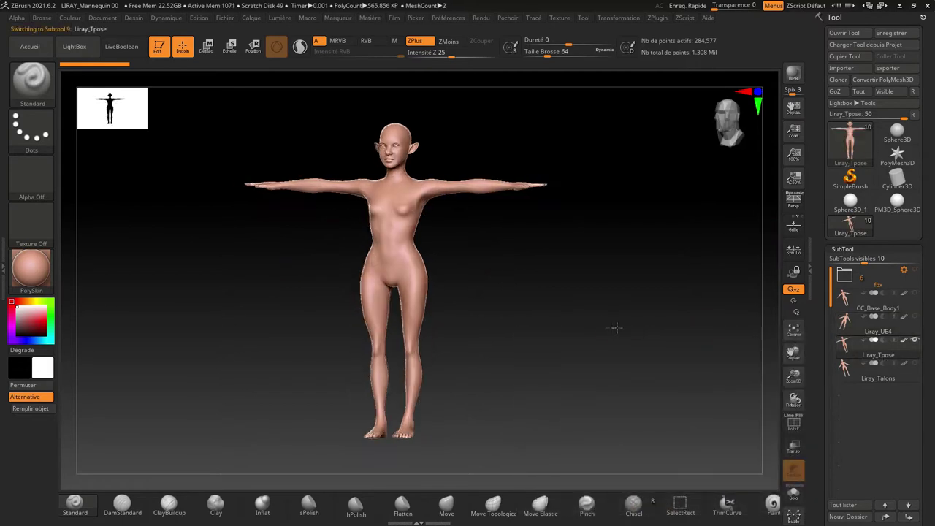
Zoom in on the head and shoulders and reduce Draw Size to about 21.6
drag(625, 326, 631, 328)
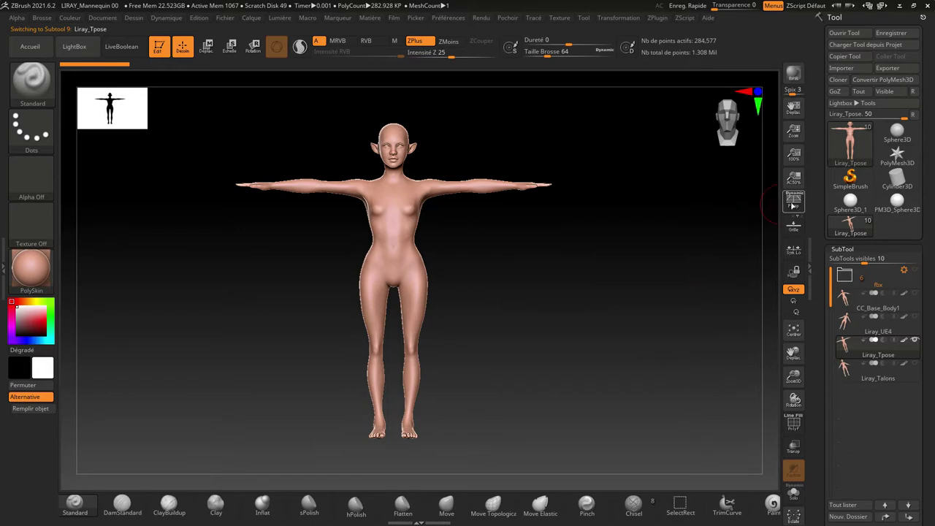
drag(636, 267, 631, 285)
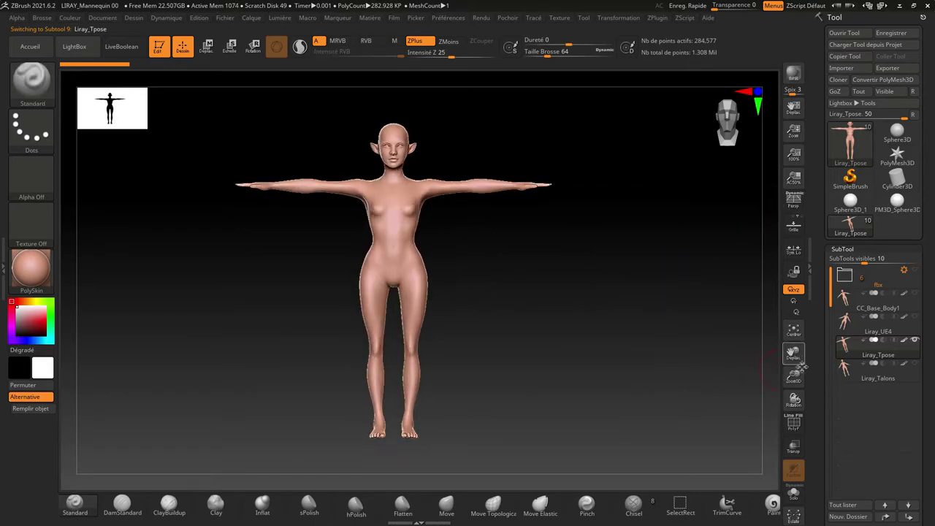
mouse_move(794, 376)
mouse_down()
mouse_move(794, 386)
mouse_move(793, 354)
mouse_move(789, 366)
mouse_up()
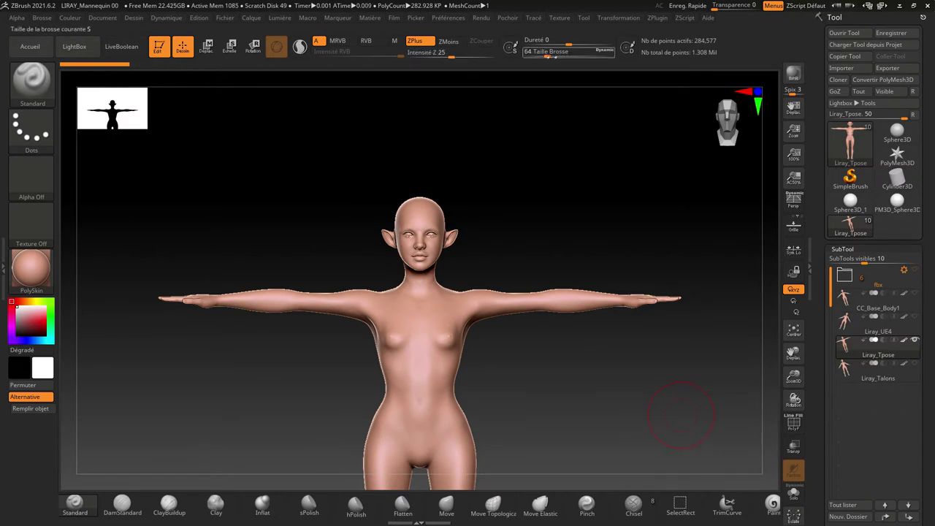
drag(549, 55, 545, 55)
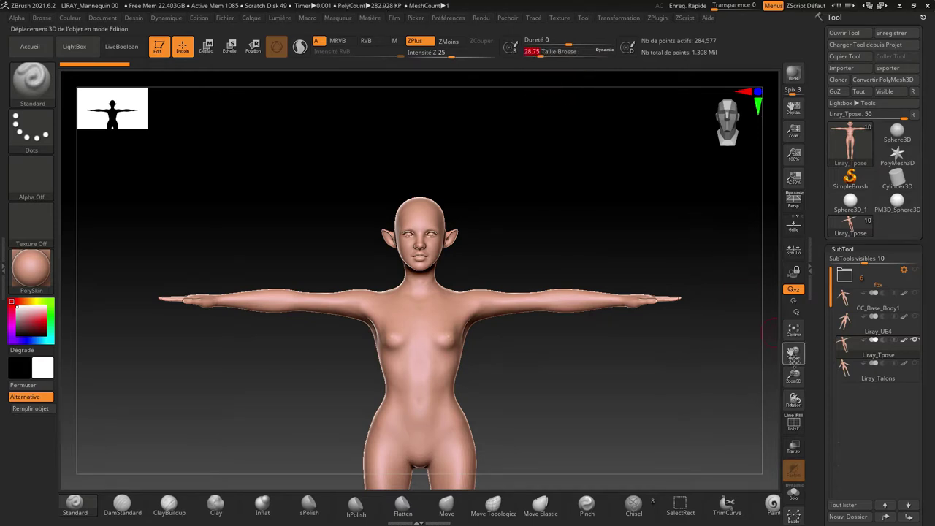
drag(794, 376, 794, 409)
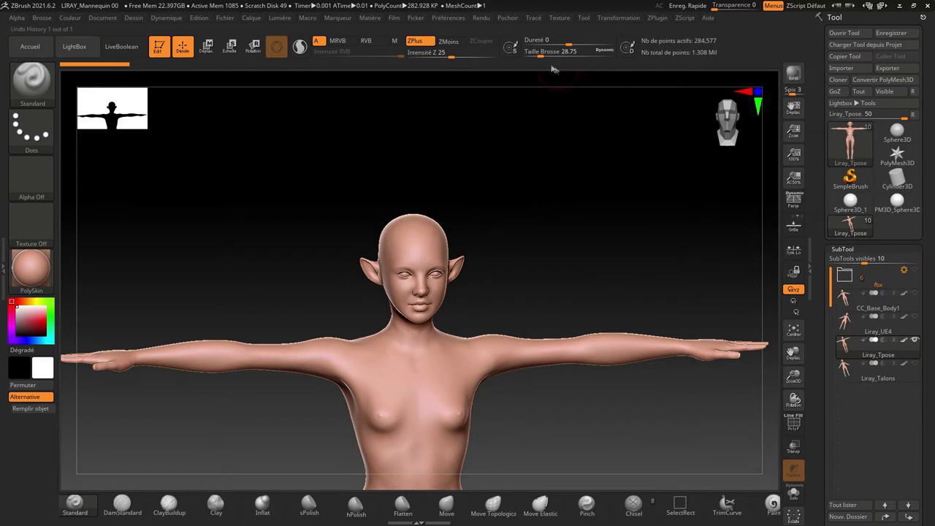
drag(545, 55, 538, 56)
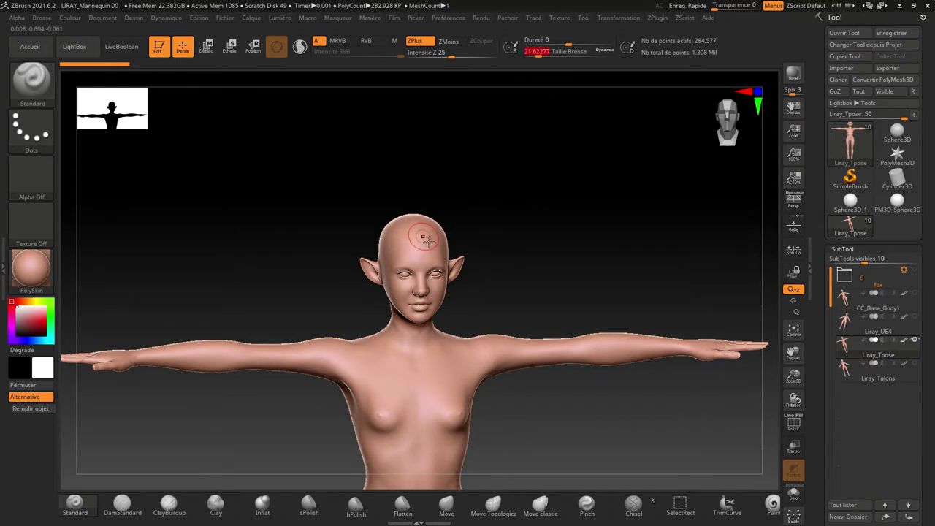
Turn to a straight back view and mask a patch on the back of the head
mouse_move(505, 240)
mouse_down()
mouse_move(529, 247)
mouse_move(446, 237)
mouse_move(521, 246)
mouse_up()
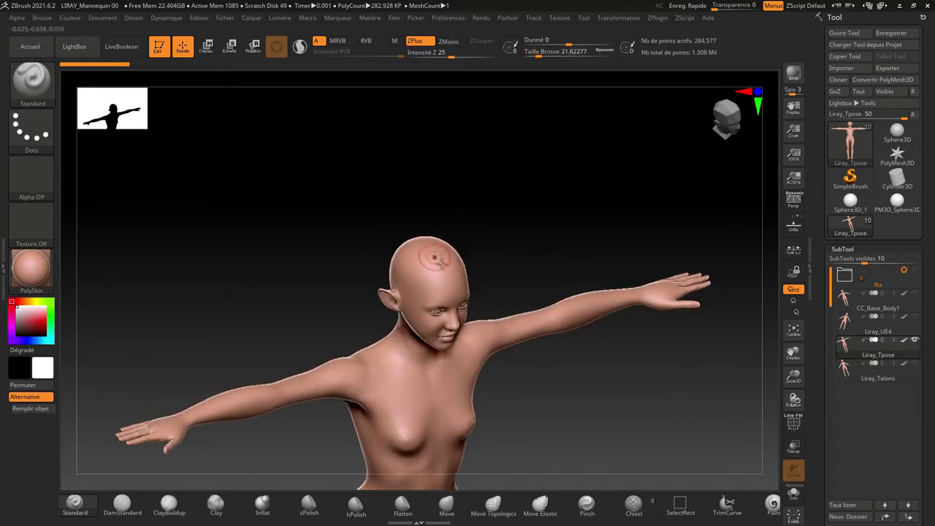
mouse_move(412, 226)
mouse_down()
mouse_move(520, 229)
mouse_move(478, 239)
mouse_move(591, 209)
mouse_move(556, 230)
mouse_move(558, 278)
mouse_move(534, 266)
mouse_move(542, 259)
mouse_move(514, 280)
mouse_move(444, 263)
mouse_up()
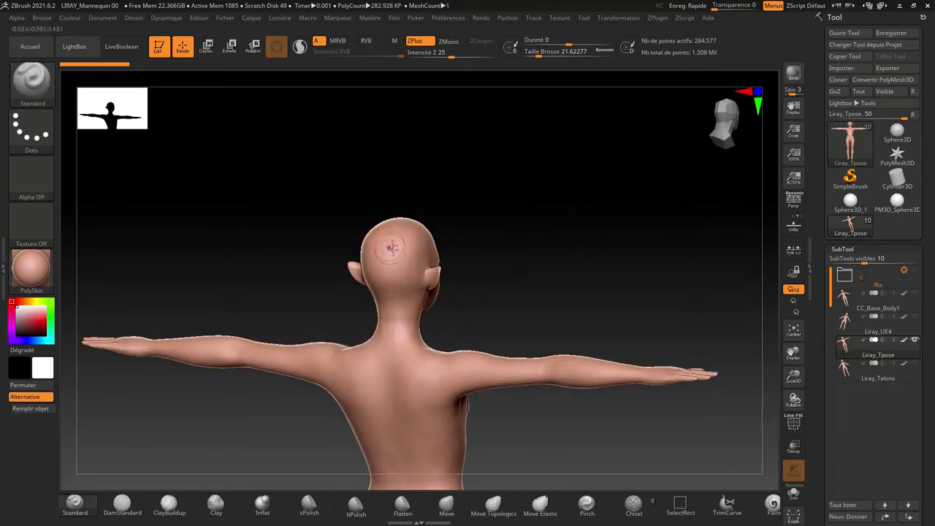
mouse_move(527, 272)
mouse_down()
mouse_move(543, 276)
mouse_move(490, 277)
mouse_up()
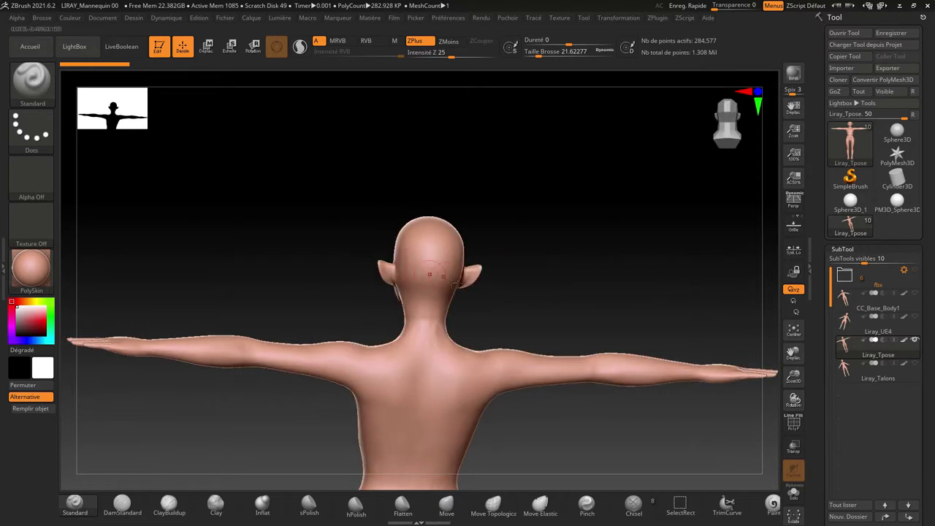
drag(584, 270, 393, 260)
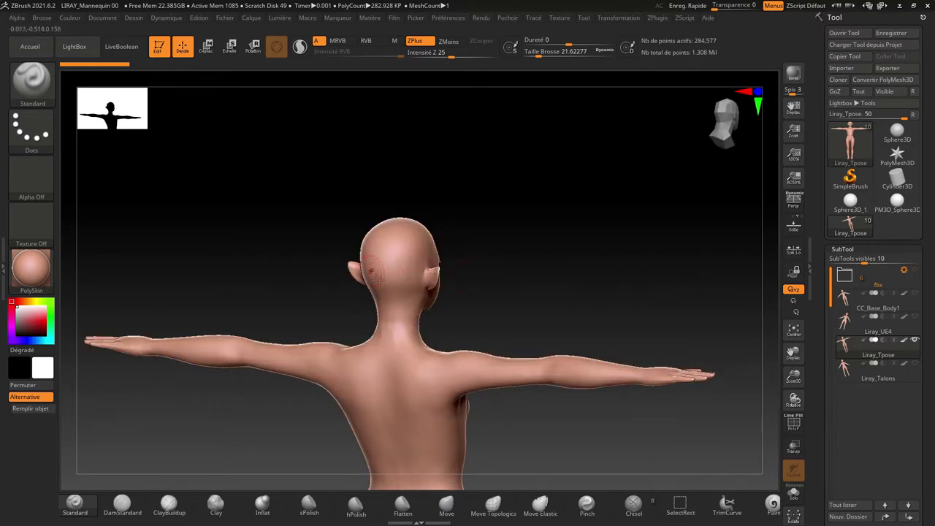
mouse_move(497, 277)
mouse_down()
mouse_move(549, 282)
mouse_move(387, 256)
mouse_up()
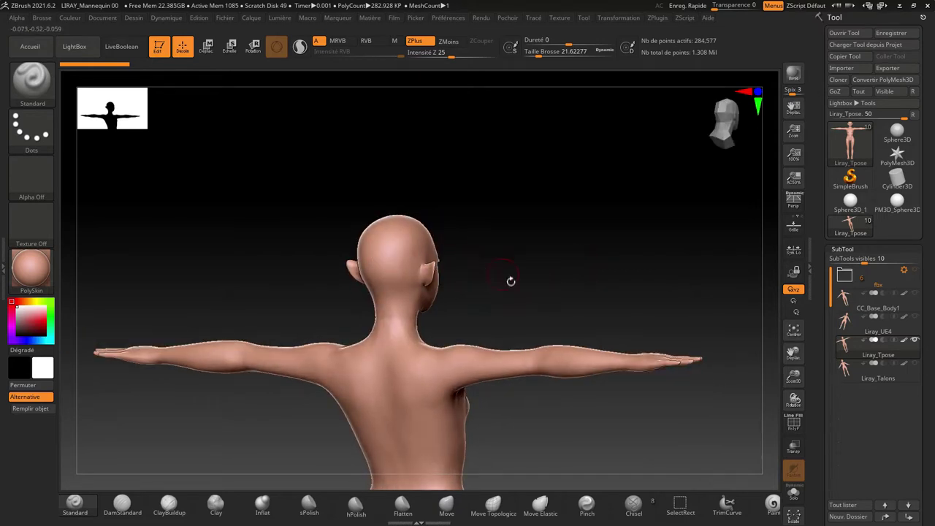
shift+drag(510, 281, 516, 288)
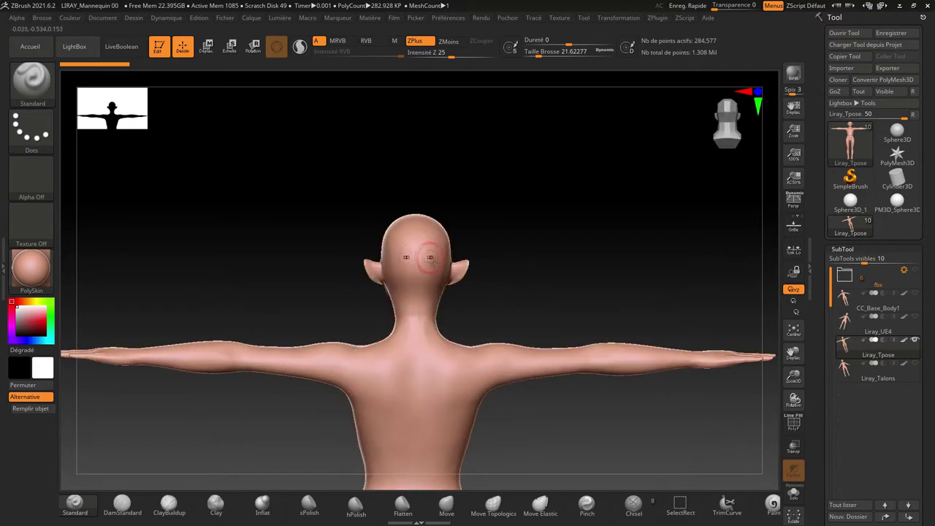
ctrl+drag(420, 254, 436, 266)
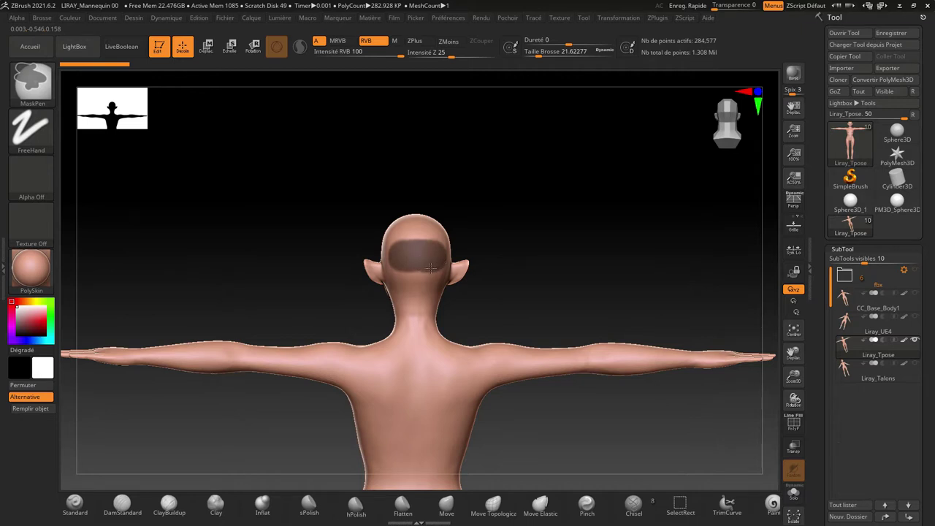
Orbit the figure to check the masked band across the back of the head
mouse_move(522, 269)
mouse_down()
mouse_move(538, 274)
mouse_move(569, 256)
mouse_up()
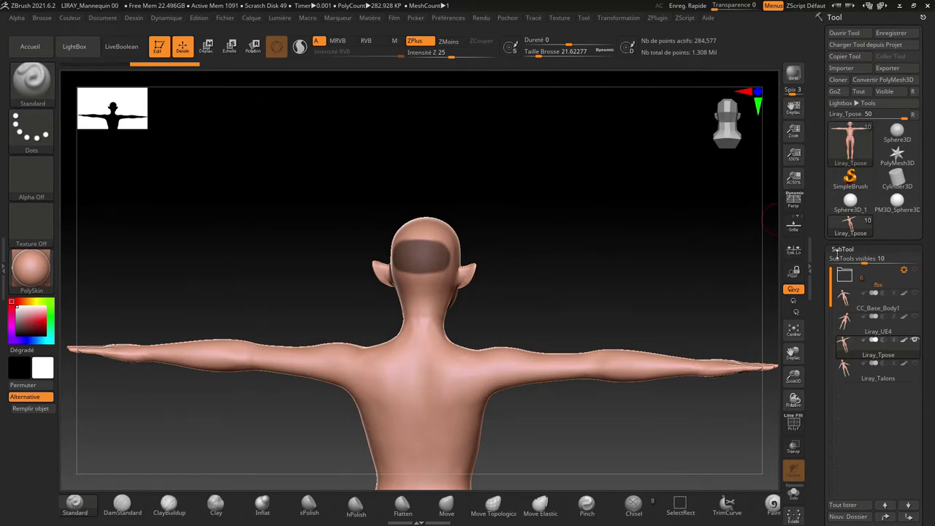
Preview the Fibers160.ZFP long-hair preset from FiberMesh's Lightbox on the masked head
click(840, 249)
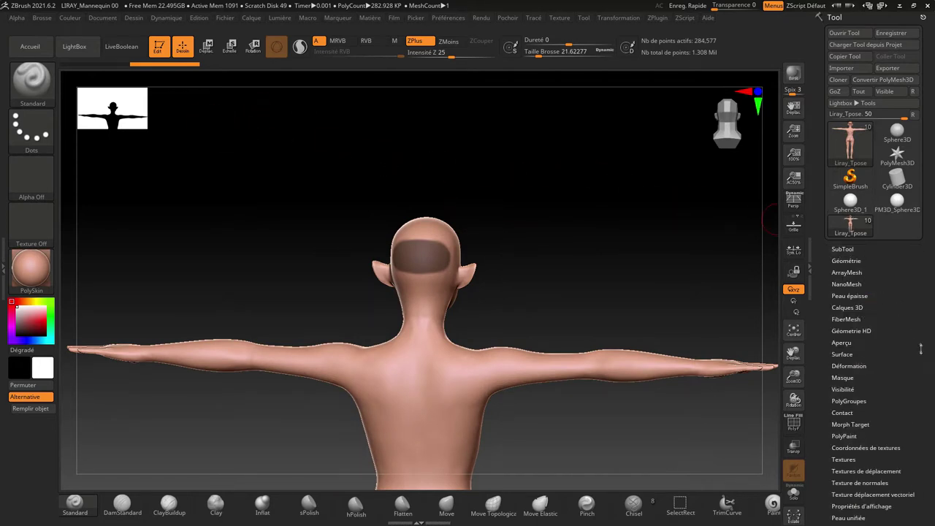
scroll(891, 285, down, 2)
drag(694, 256, 664, 265)
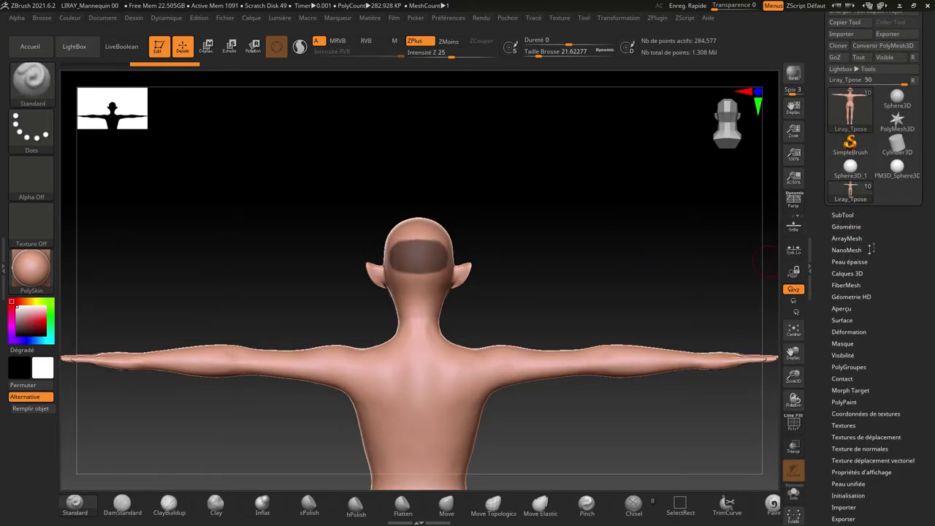
click(846, 286)
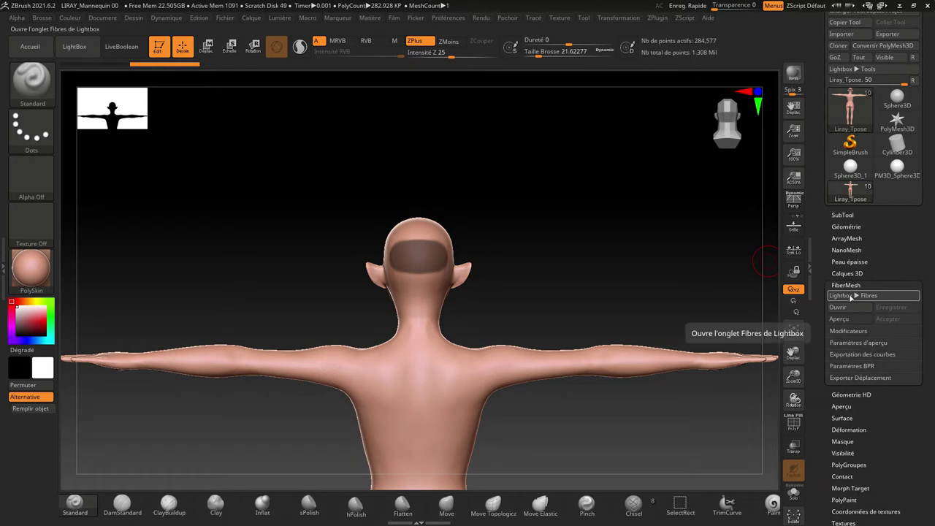
click(847, 297)
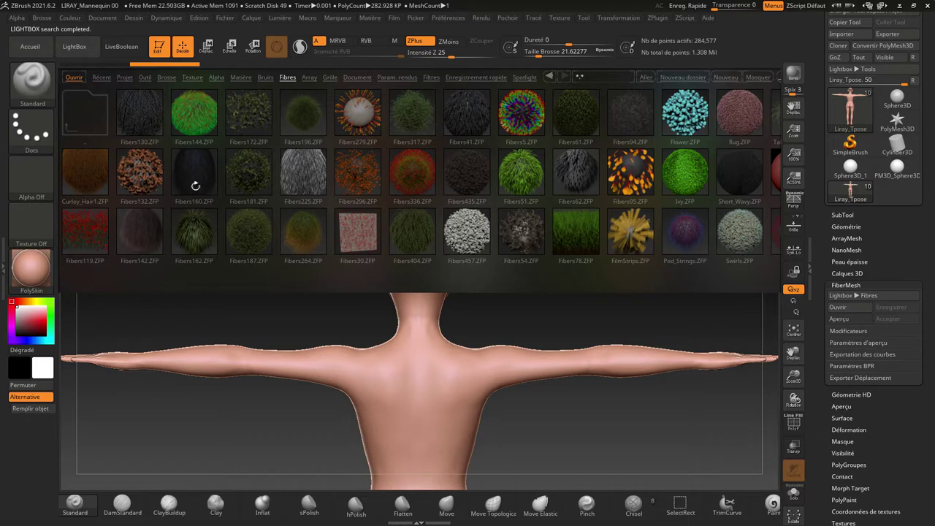
double_click(195, 186)
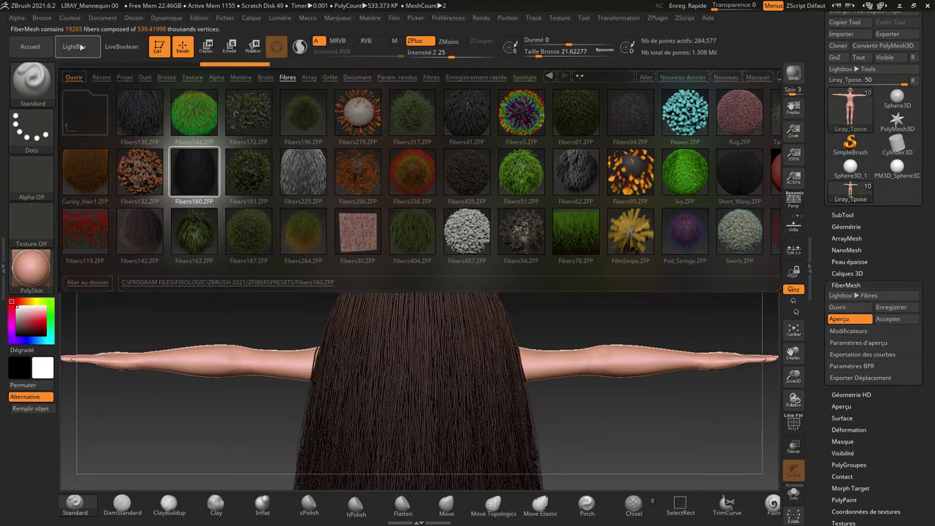
Close the preset browser, show the FiberMesh modifiers and bring the hair preview back
click(75, 49)
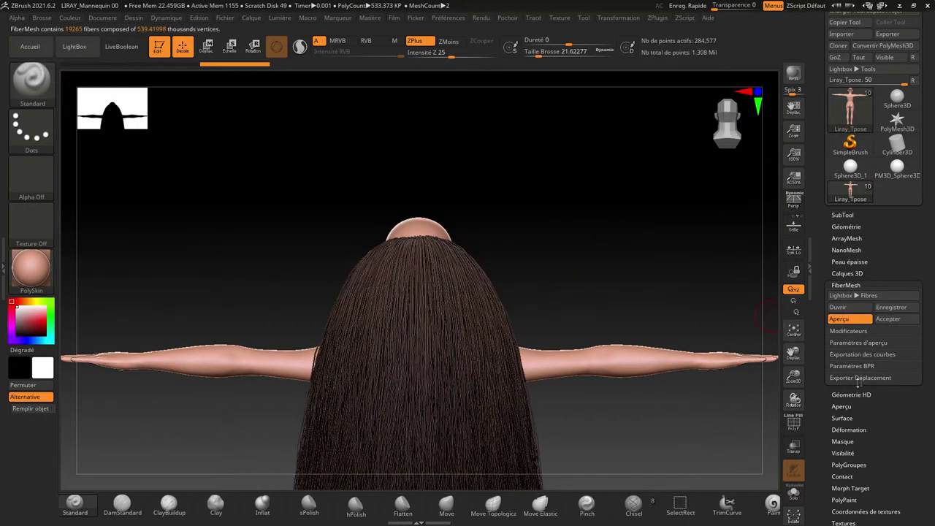
click(850, 331)
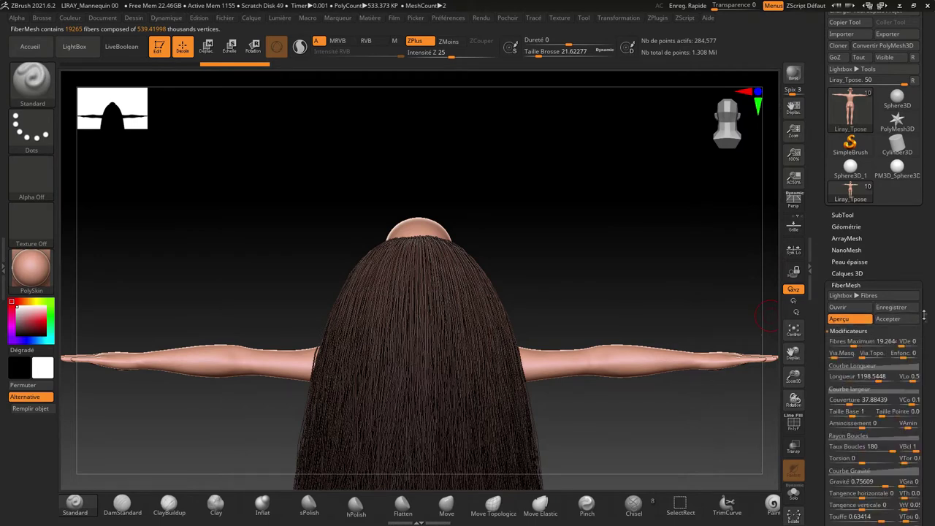
scroll(927, 332, down, 3)
scroll(927, 333, down, 3)
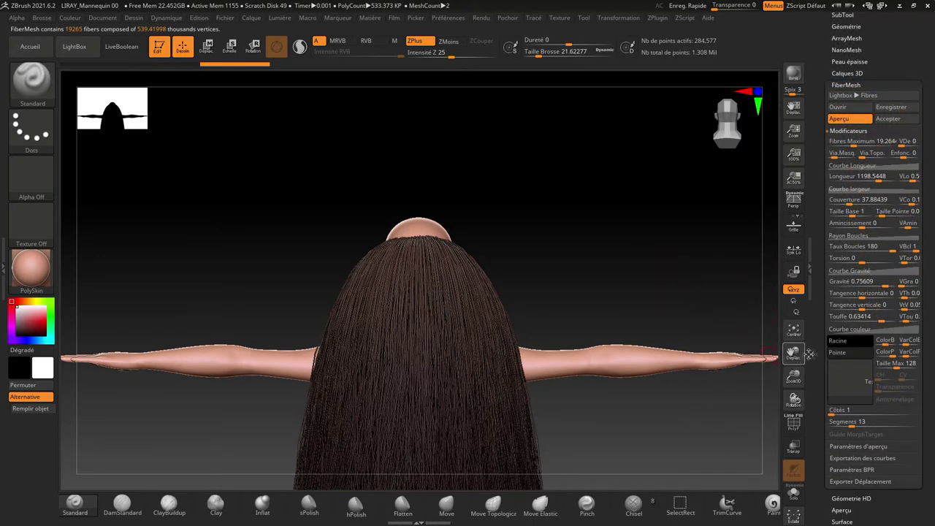
mouse_move(795, 374)
mouse_down()
mouse_move(782, 392)
mouse_move(794, 376)
mouse_up()
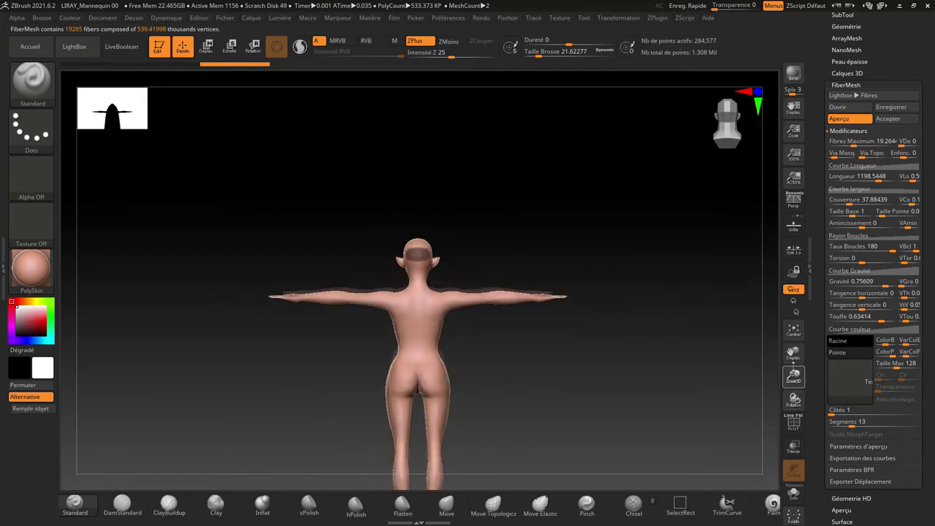
click(795, 399)
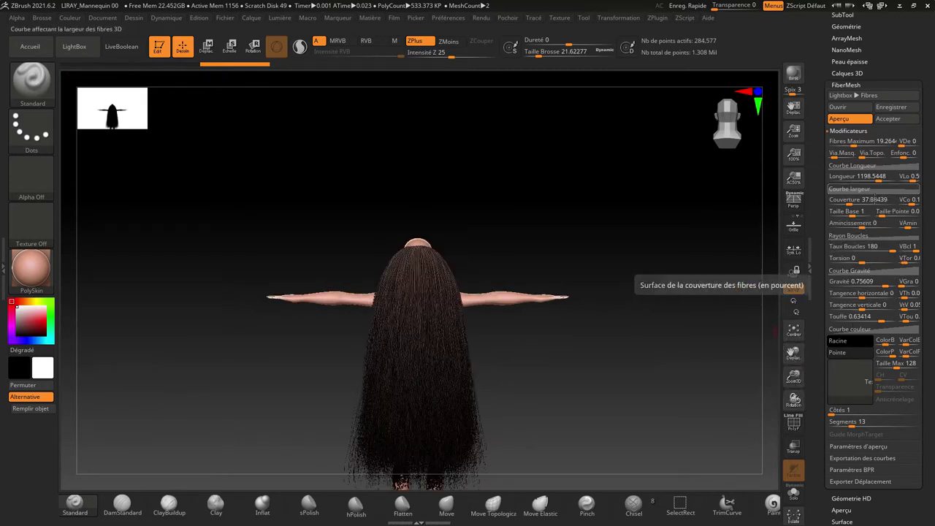
Lower Longueur from 1198.5 to about 145.6 and check the hair from the side
click(880, 177)
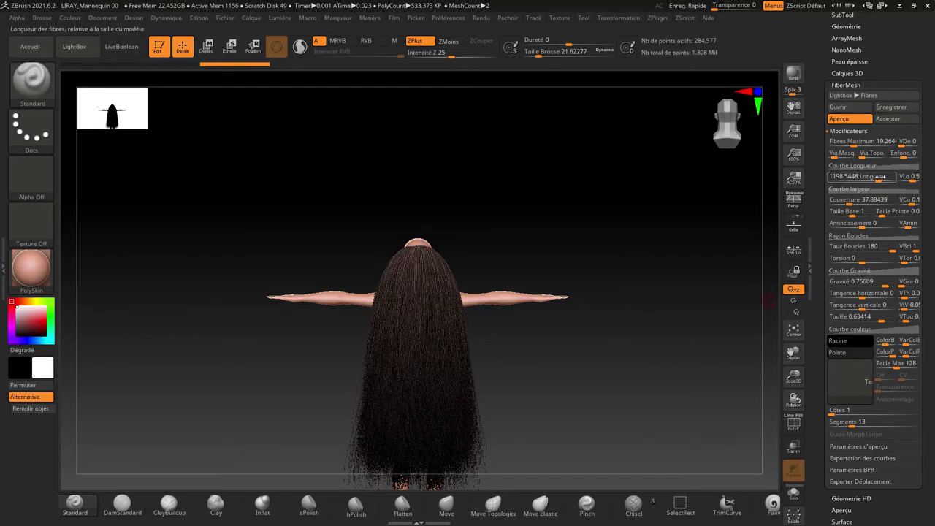
drag(881, 177, 875, 177)
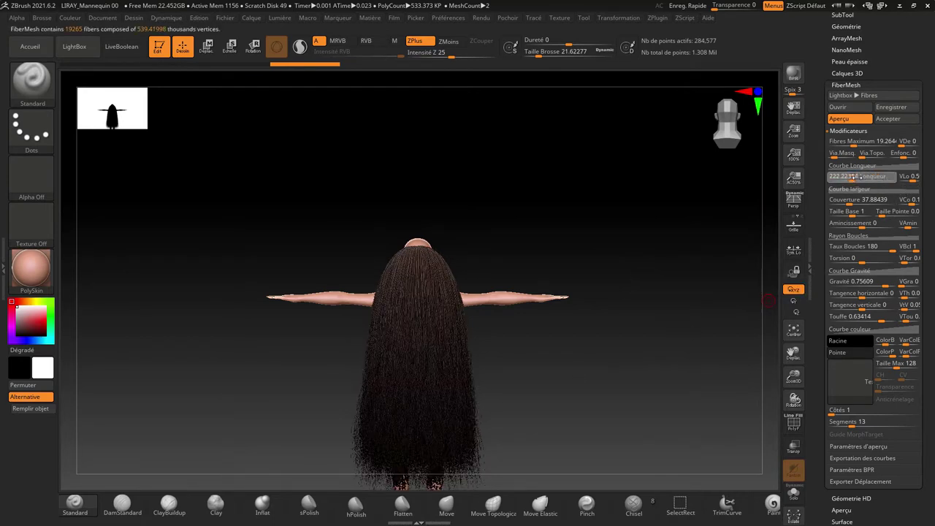
key(Return)
mouse_move(570, 212)
mouse_down()
mouse_move(636, 219)
mouse_move(658, 209)
mouse_up()
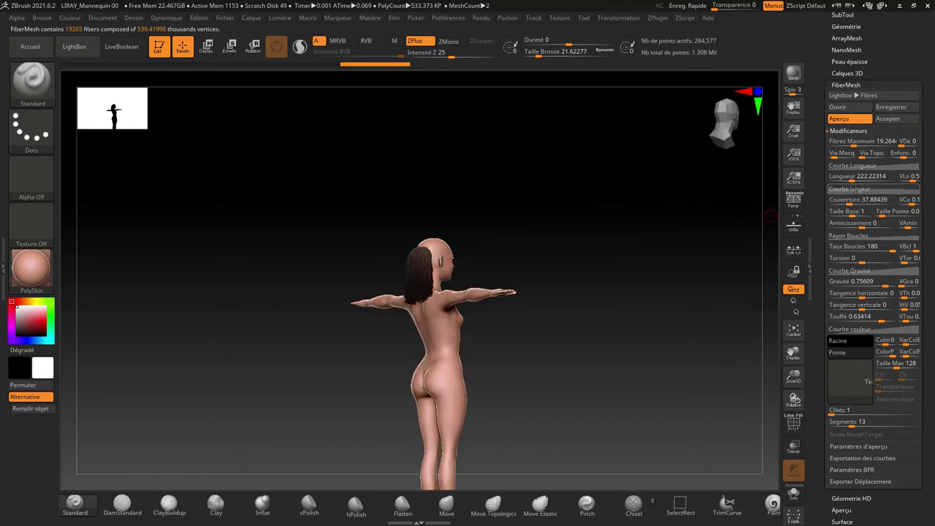
drag(859, 184, 855, 183)
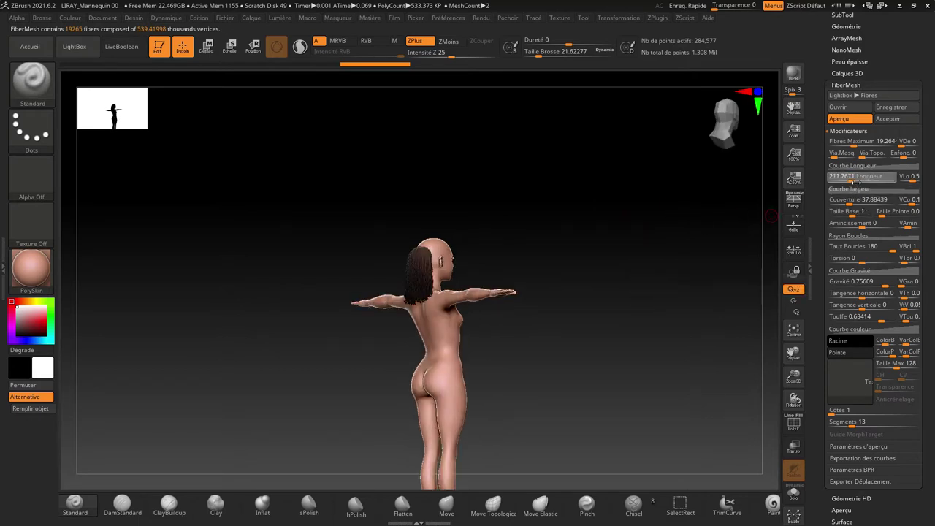
drag(658, 196, 676, 217)
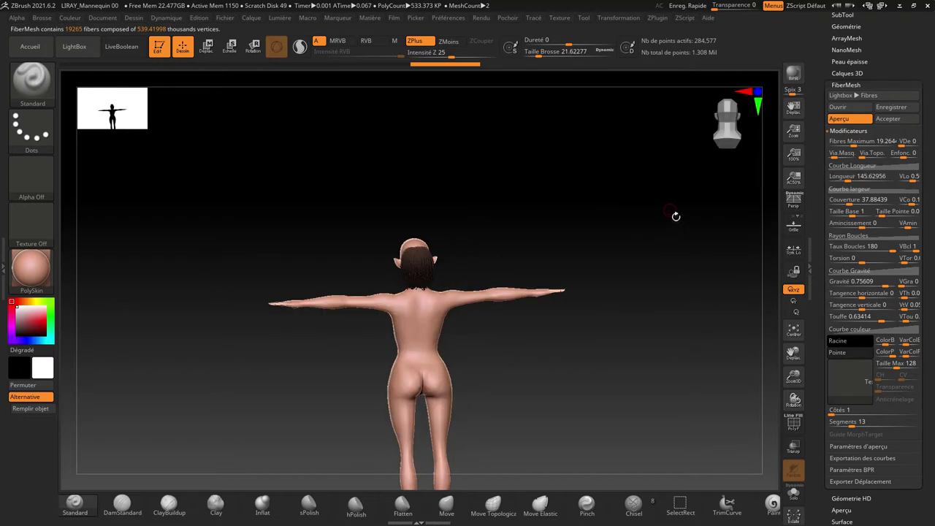
mouse_move(793, 378)
mouse_down()
mouse_move(658, 264)
mouse_move(700, 266)
mouse_move(675, 271)
mouse_up()
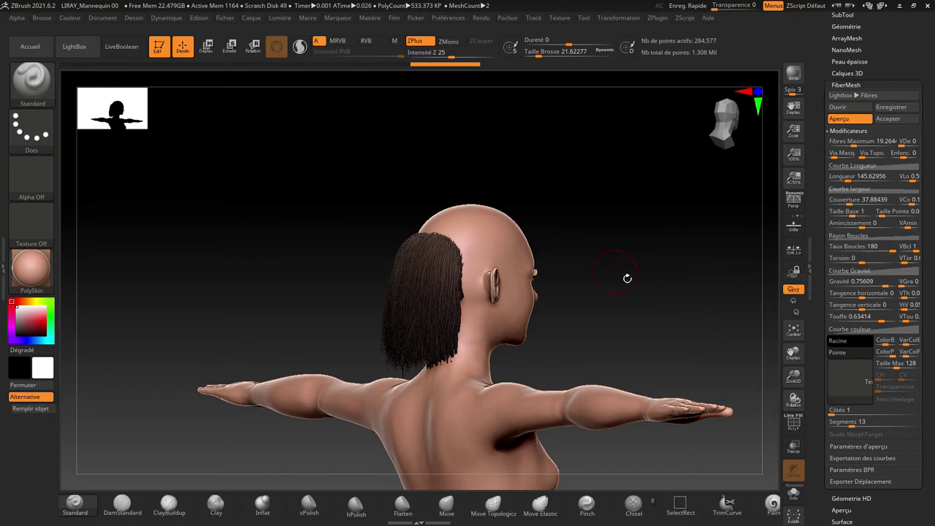
Zoom in on the head and raise FiberMesh Segments from 13 to 17
drag(794, 377, 794, 343)
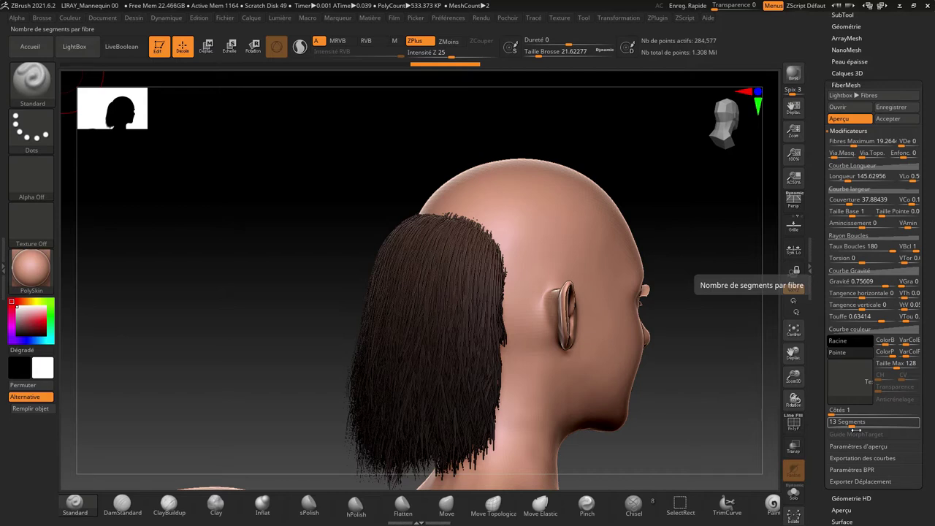
drag(735, 382, 724, 381)
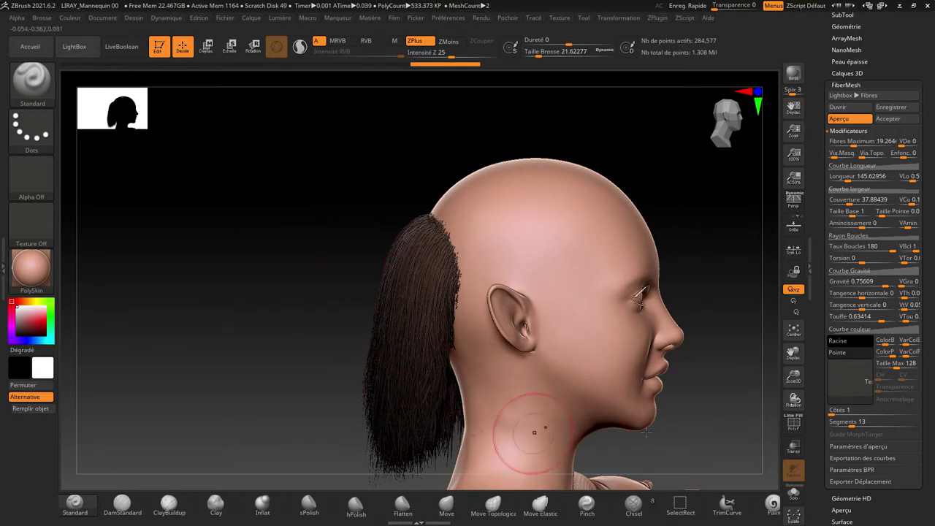
drag(851, 426, 859, 428)
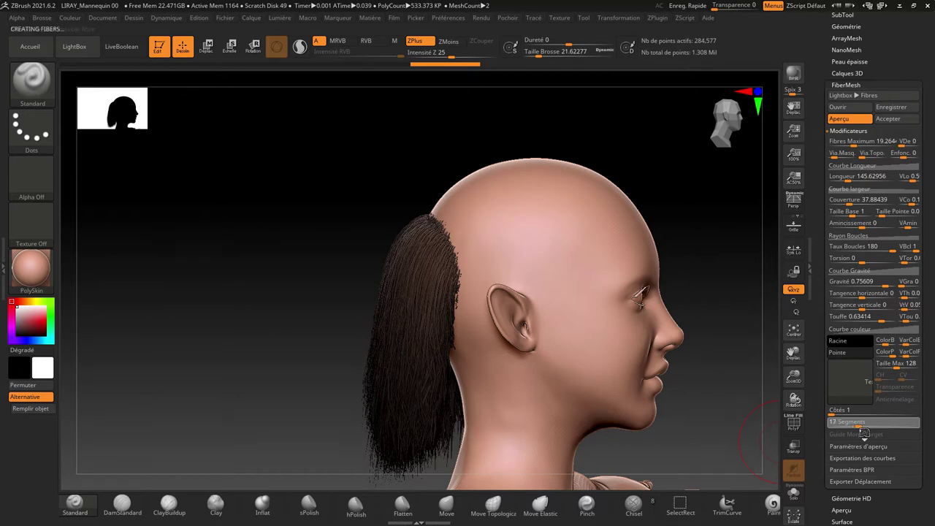
mouse_move(716, 386)
mouse_down()
mouse_move(711, 394)
mouse_move(710, 386)
mouse_up()
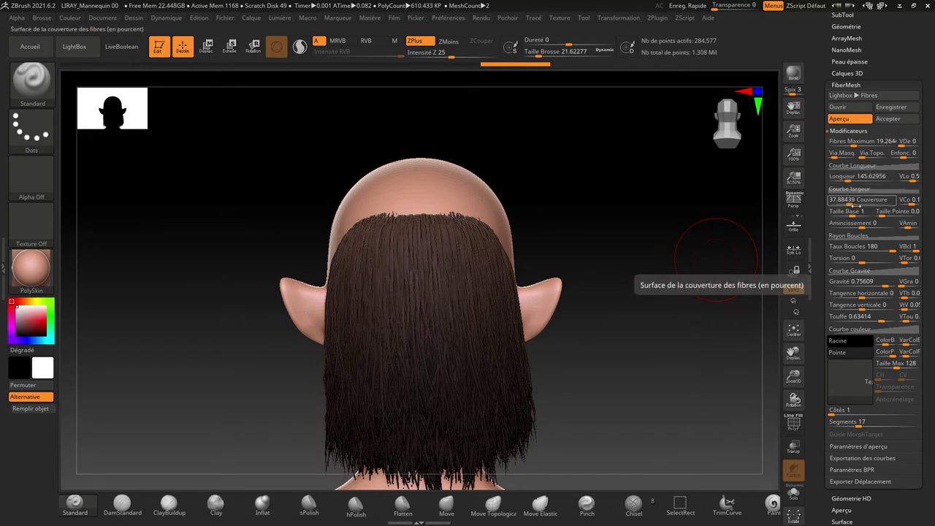
Raise Couverture to 5000 and view the head from behind
drag(855, 205, 865, 210)
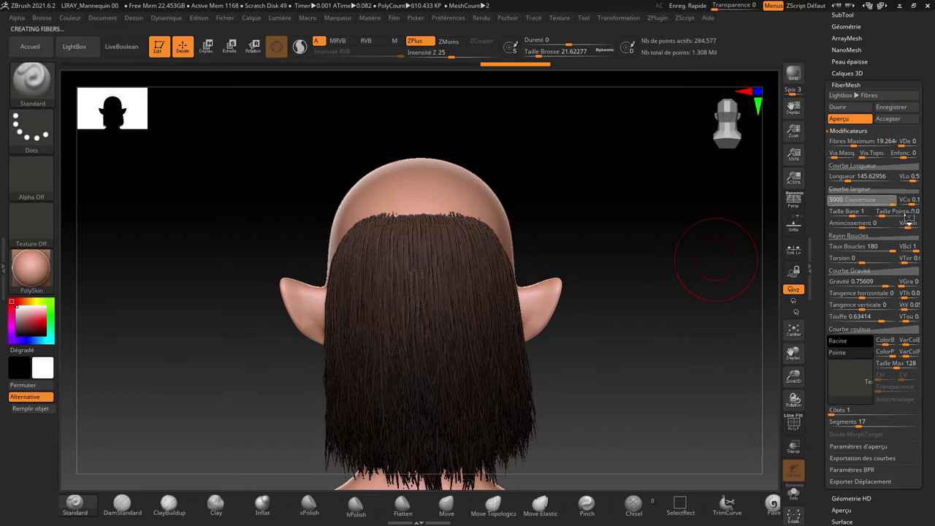
drag(694, 340, 681, 329)
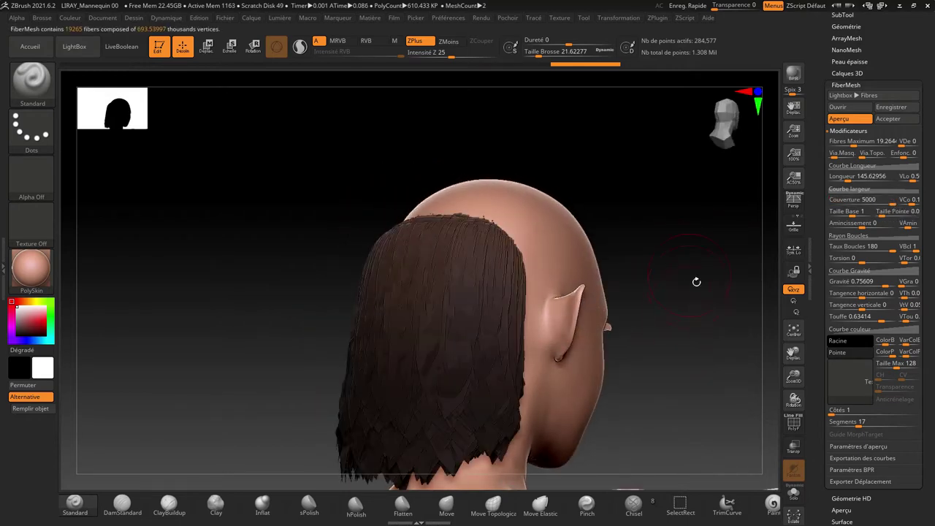
mouse_move(696, 282)
mouse_down()
mouse_move(682, 299)
mouse_move(703, 292)
mouse_up()
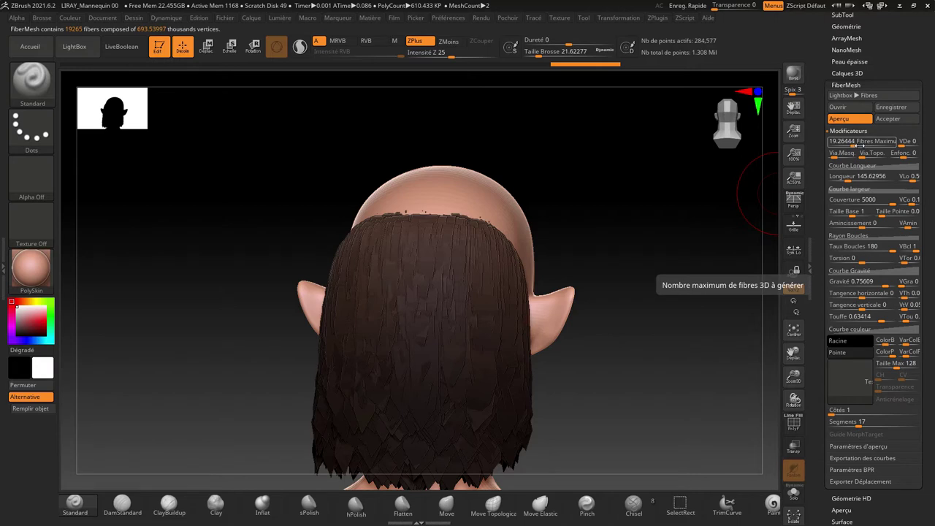
Lower Fibres Maximum to about 0.518, giving about 519 chunky strands, inspecting from several angles
drag(853, 145, 848, 147)
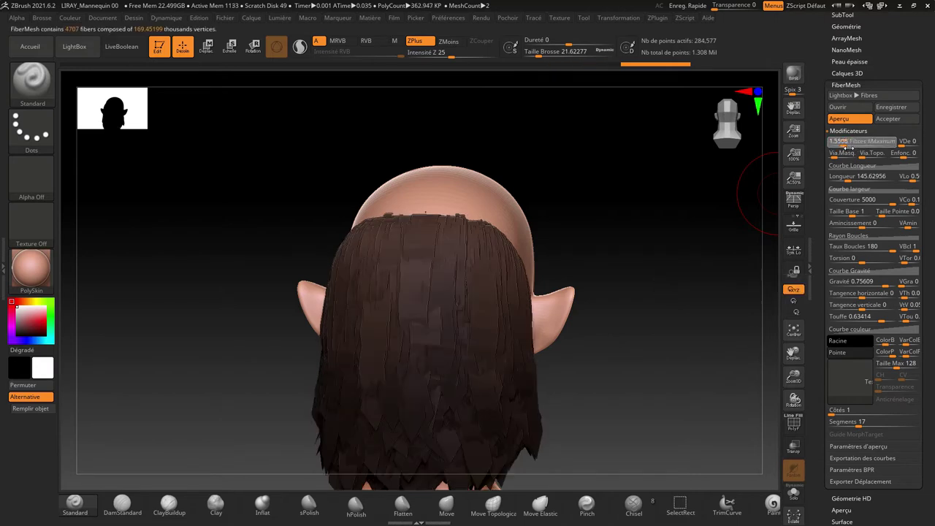
mouse_move(689, 282)
mouse_down()
mouse_move(689, 261)
mouse_move(636, 249)
mouse_up()
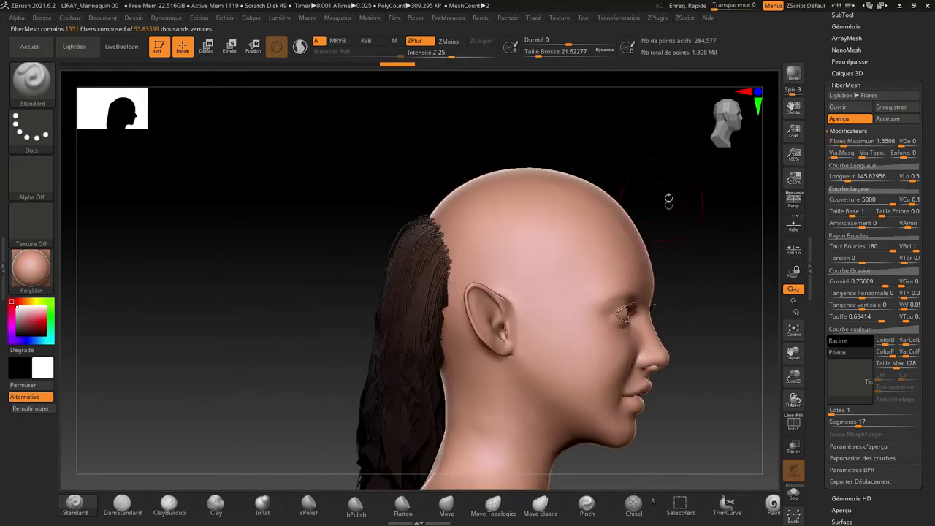
mouse_move(668, 199)
mouse_down()
mouse_move(702, 180)
mouse_move(799, 217)
mouse_up()
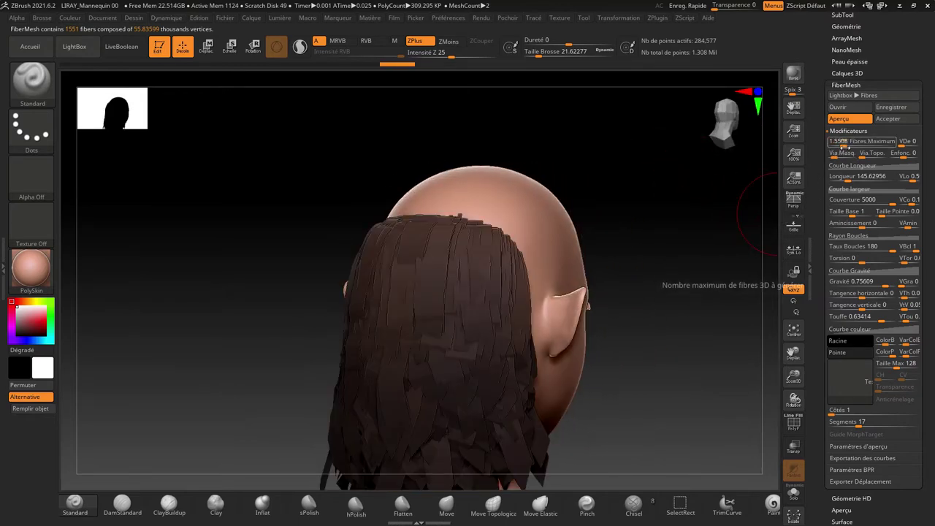
drag(844, 144, 839, 145)
mouse_move(673, 198)
mouse_down()
mouse_move(698, 211)
mouse_move(625, 248)
mouse_move(653, 253)
mouse_move(597, 252)
mouse_move(626, 202)
mouse_move(633, 253)
mouse_move(827, 166)
mouse_up()
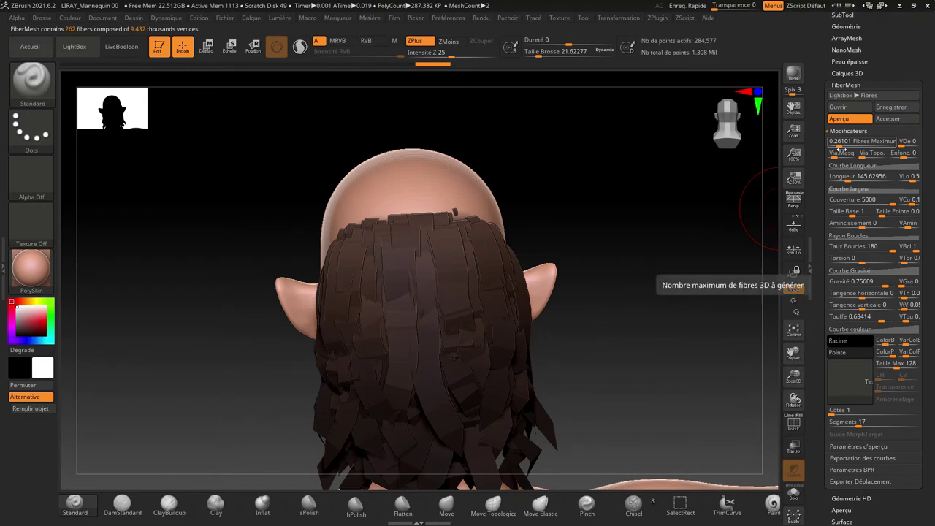
click(842, 146)
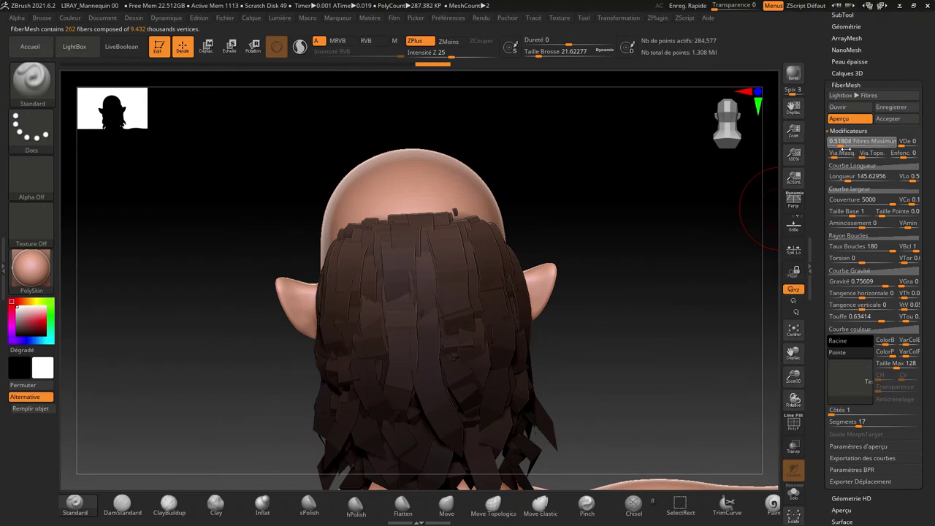
drag(625, 271, 627, 218)
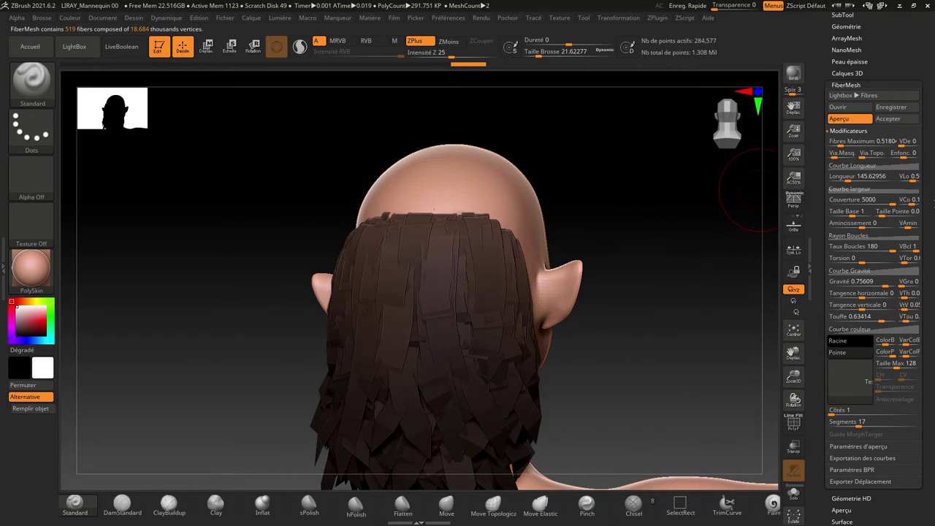
scroll(873, 292, down, 3)
scroll(874, 293, down, 2)
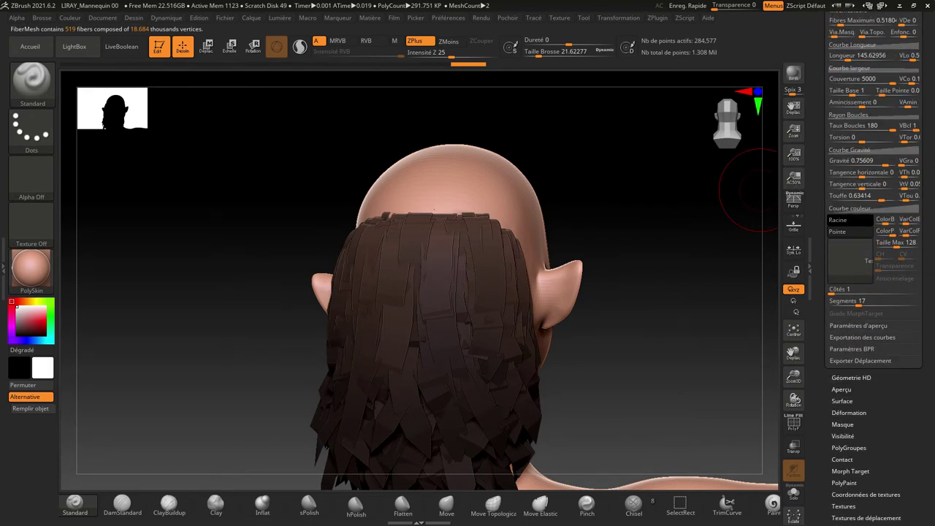
scroll(873, 293, up, 2)
scroll(874, 292, up, 2)
scroll(873, 293, up, 2)
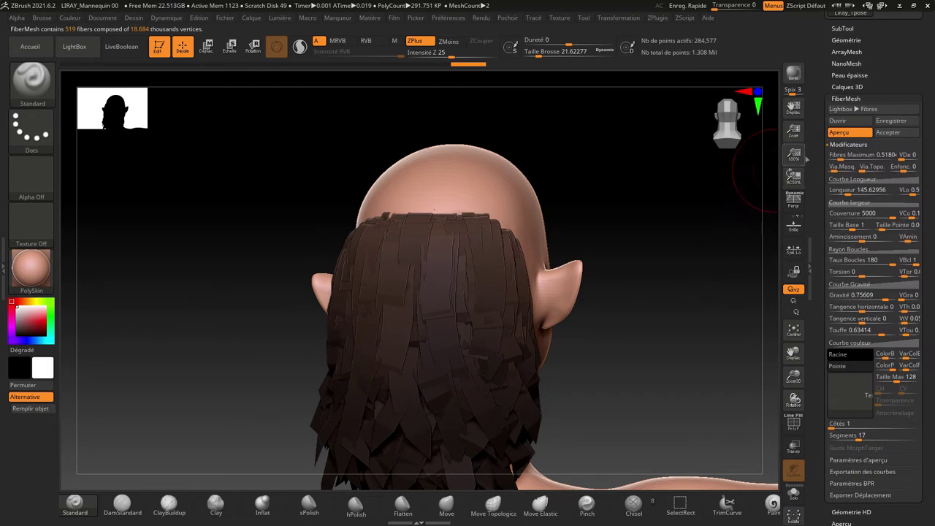
Accept the fibres as subtools Fibers10 and Fibers11, inspect them, and open the Brush palette
click(890, 134)
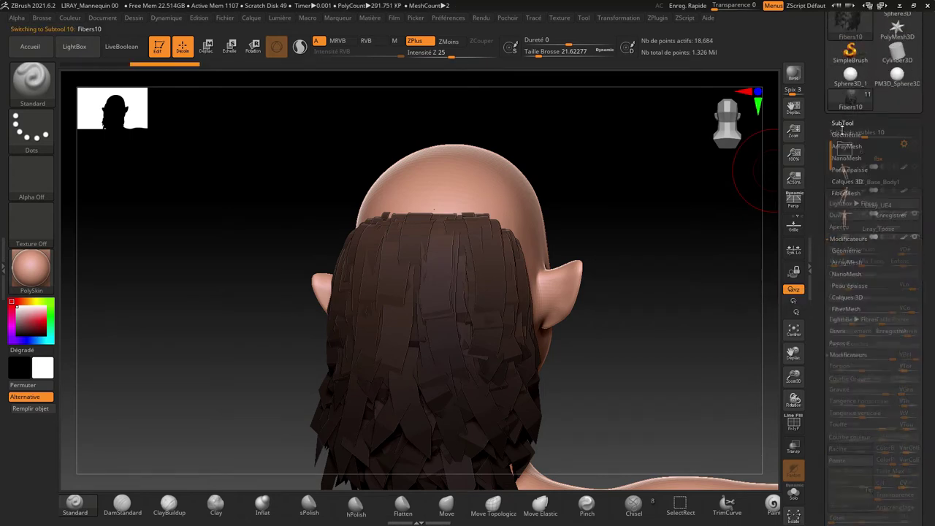
mouse_move(877, 247)
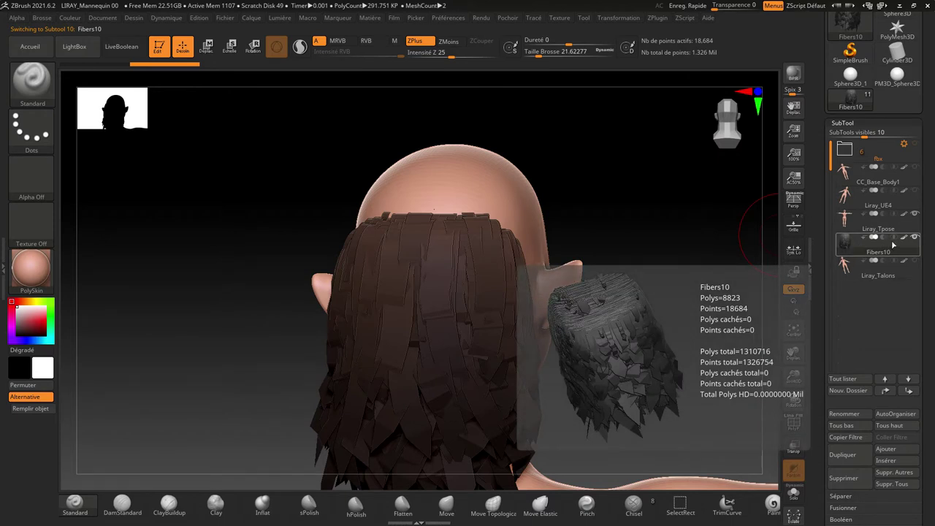
click(842, 455)
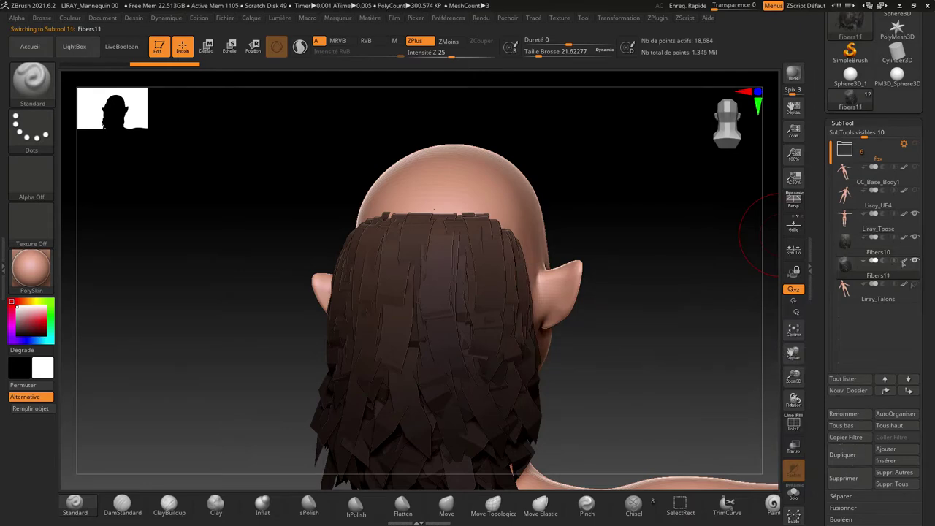
mouse_move(845, 265)
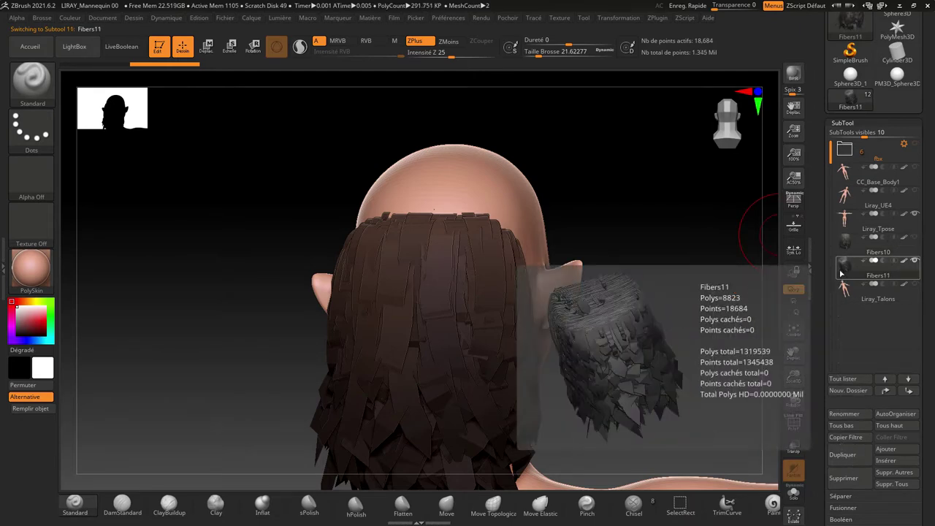
mouse_move(643, 219)
mouse_down()
mouse_move(679, 210)
mouse_move(645, 208)
mouse_up()
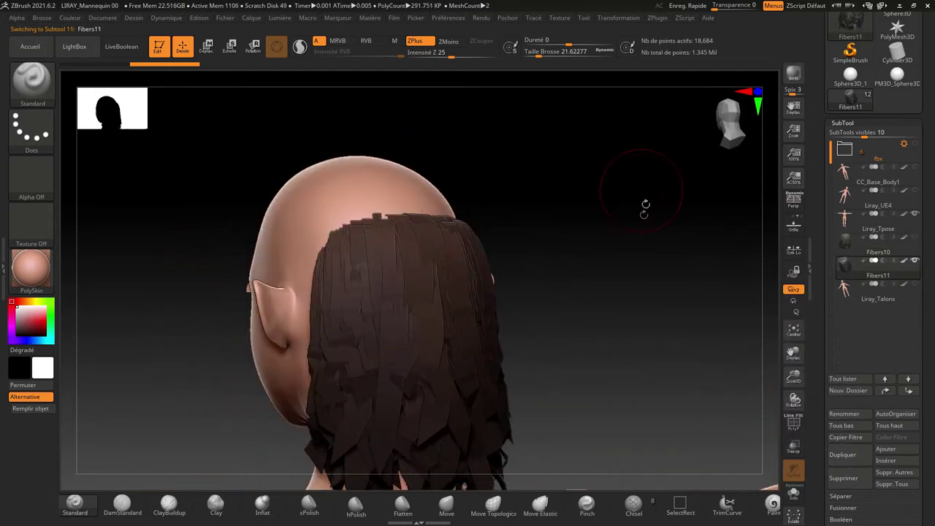
drag(780, 368, 802, 354)
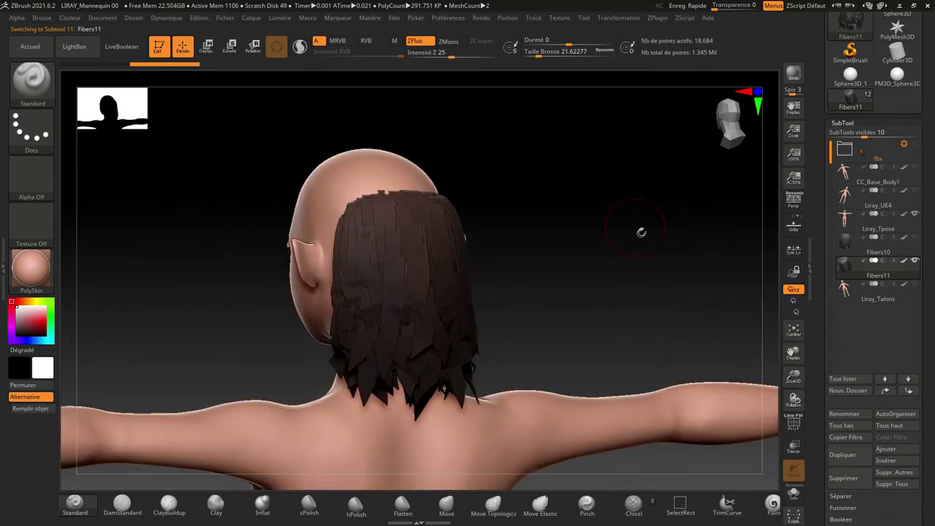
mouse_move(639, 232)
mouse_down()
mouse_move(621, 228)
mouse_move(611, 210)
mouse_up()
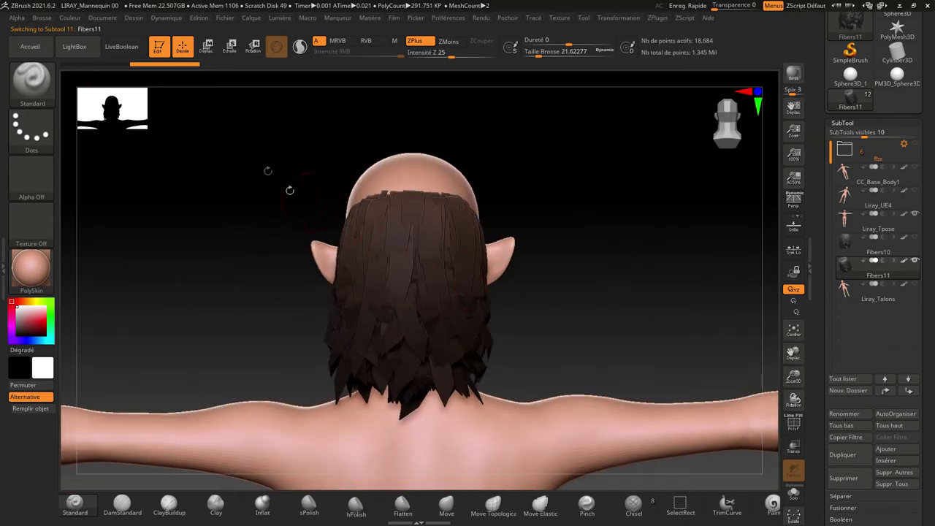
click(30, 80)
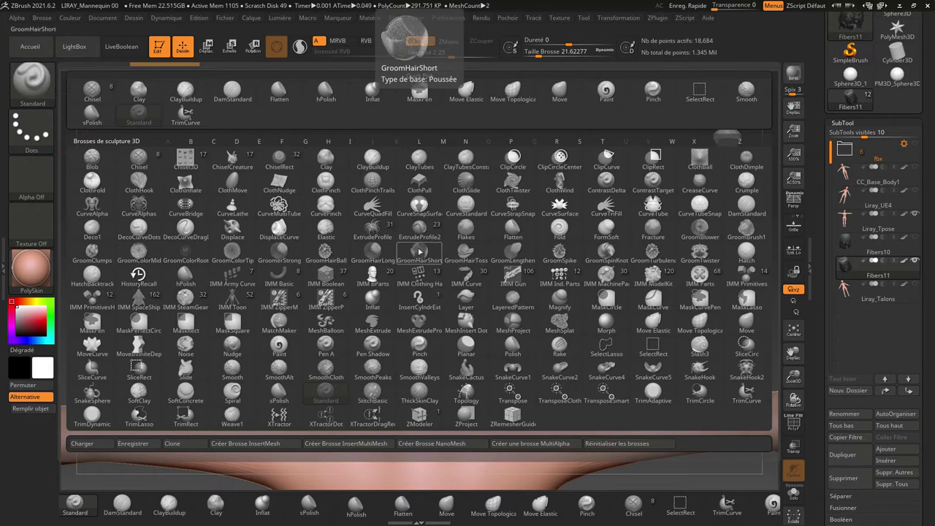
Use GroomHairToss at size about 70.8 to comb the strands down and toss them outward
click(466, 253)
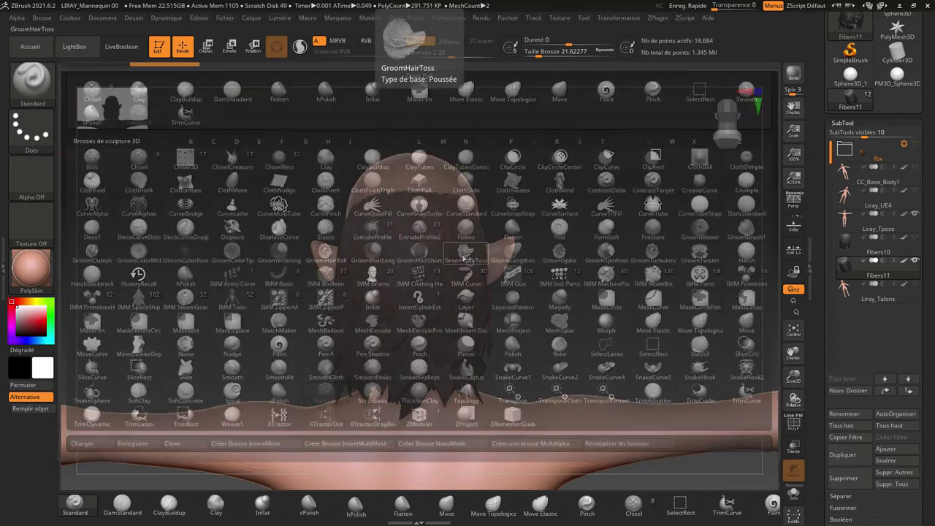
drag(539, 55, 548, 56)
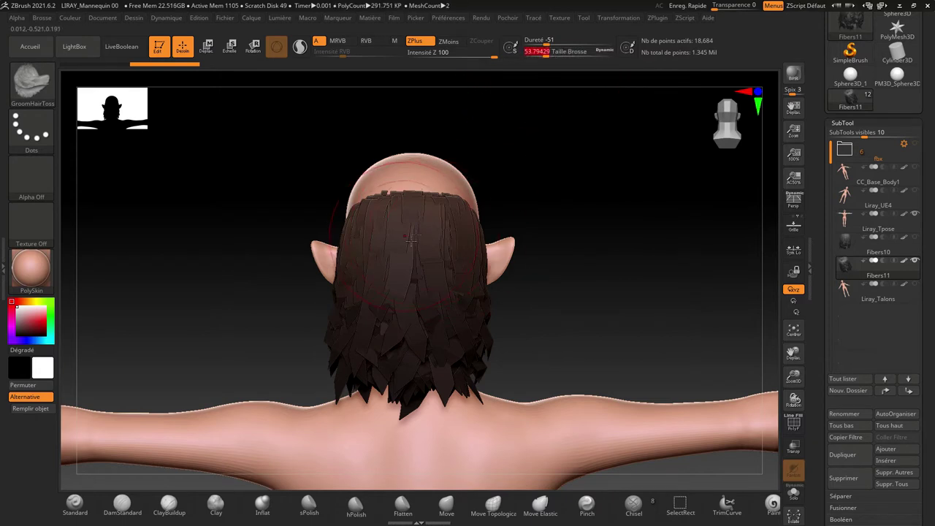
drag(547, 56, 550, 56)
drag(413, 238, 409, 350)
mouse_move(563, 322)
mouse_down()
mouse_move(624, 319)
mouse_move(599, 309)
mouse_up()
drag(398, 219, 460, 349)
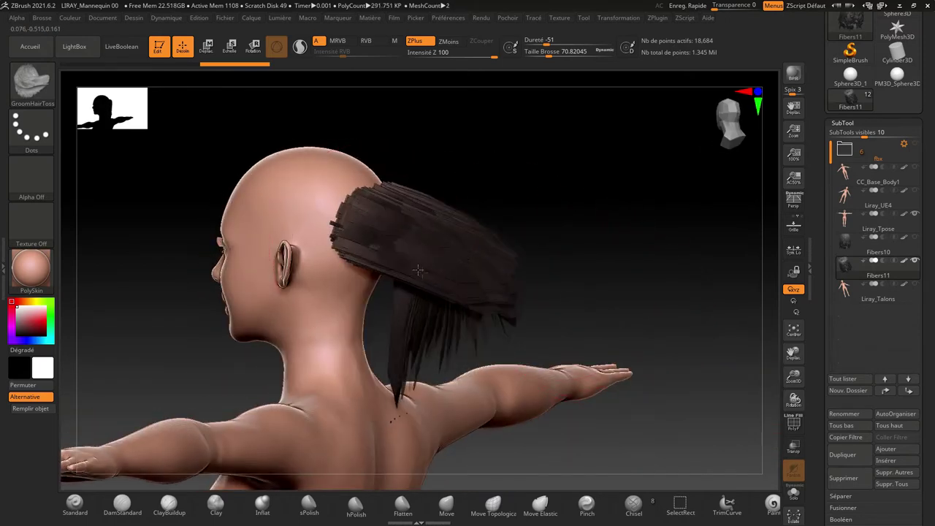
drag(515, 212, 543, 213)
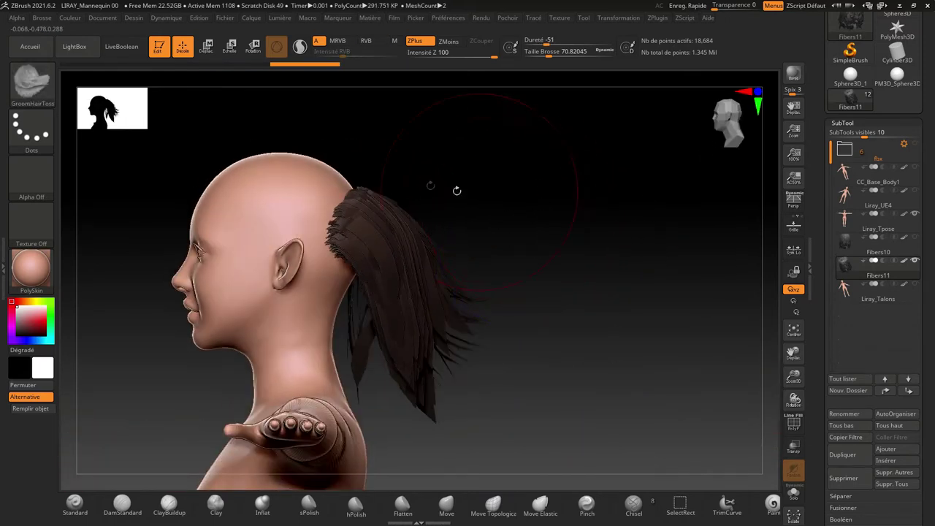
drag(512, 241, 547, 261)
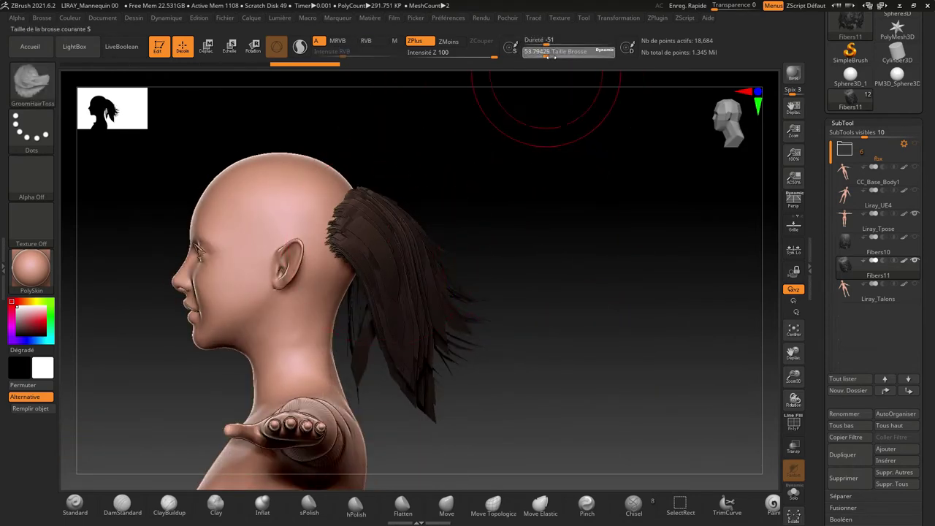
With a smaller brush, sweep the ponytail into a lower, narrower mass, checking from behind
drag(556, 56, 563, 57)
mouse_move(430, 228)
mouse_down()
mouse_move(431, 347)
mouse_move(382, 251)
mouse_move(470, 303)
mouse_up()
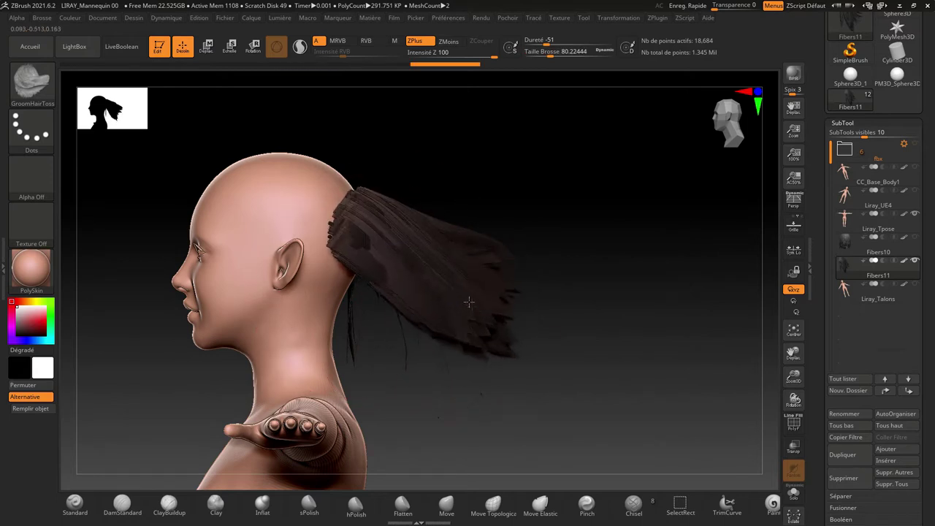
drag(409, 241, 464, 298)
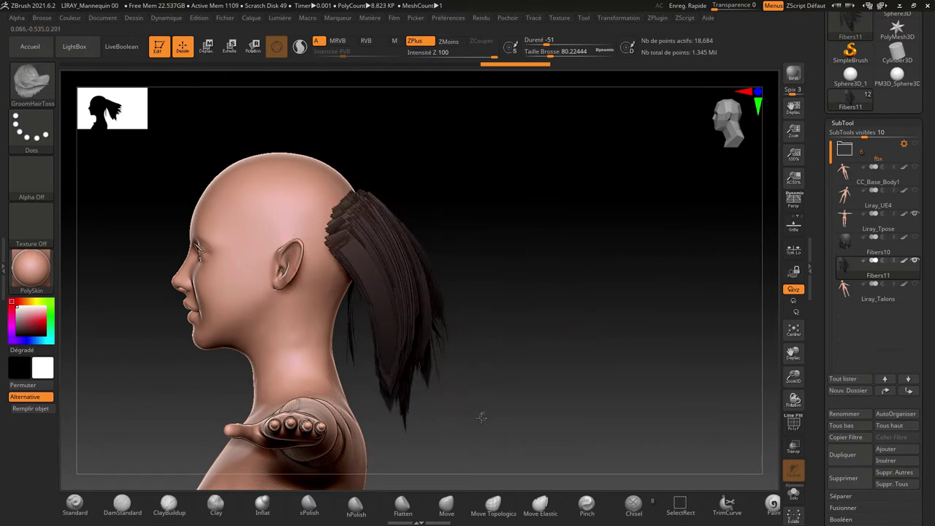
mouse_move(453, 351)
mouse_down()
mouse_move(427, 277)
mouse_move(456, 376)
mouse_move(541, 324)
mouse_move(494, 309)
mouse_move(488, 296)
mouse_up()
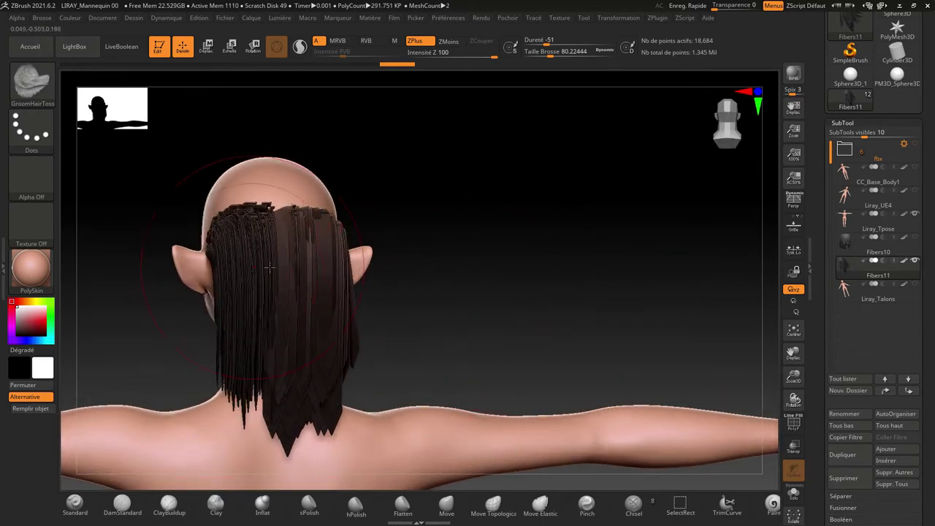
drag(139, 204, 222, 285)
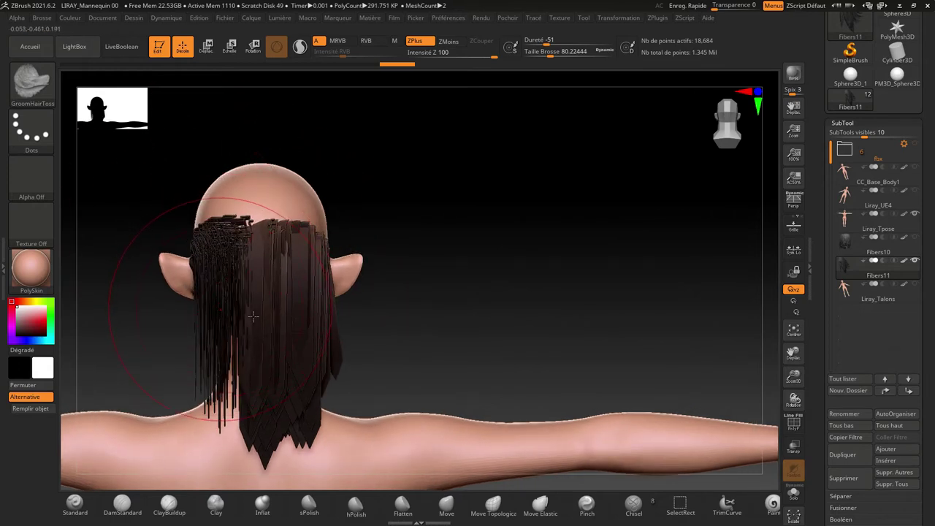
drag(449, 317, 466, 338)
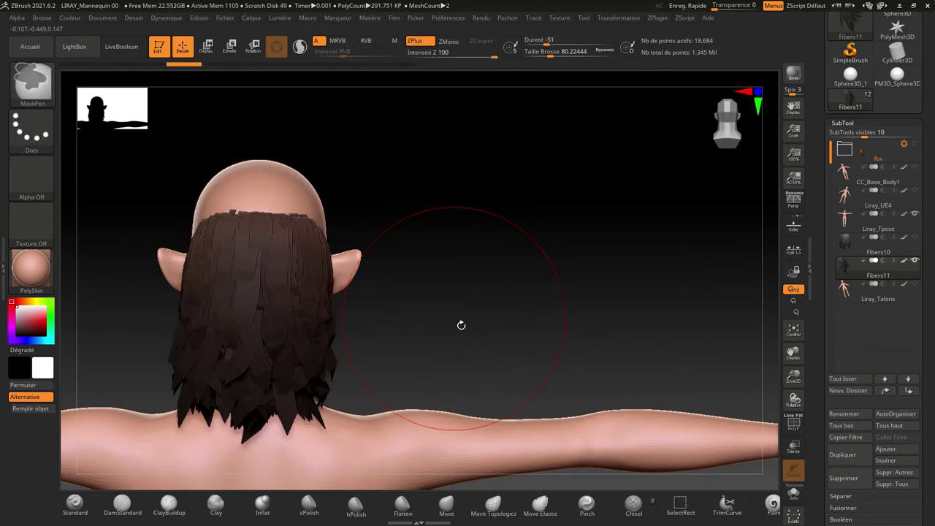
mouse_move(478, 298)
mouse_down()
mouse_move(439, 298)
mouse_move(516, 306)
mouse_move(475, 299)
mouse_move(549, 265)
mouse_move(522, 263)
mouse_move(556, 270)
mouse_move(545, 273)
mouse_up()
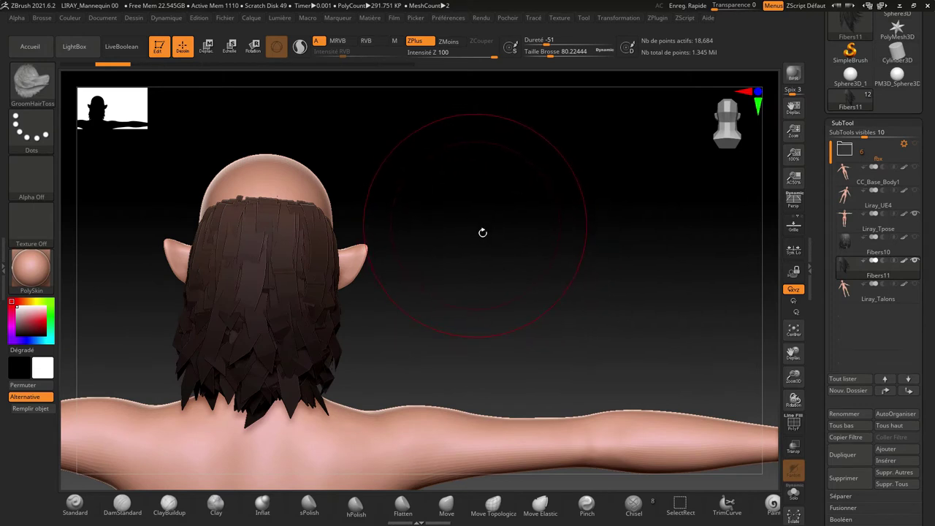
mouse_move(497, 278)
mouse_down()
mouse_move(492, 303)
mouse_move(481, 253)
mouse_up()
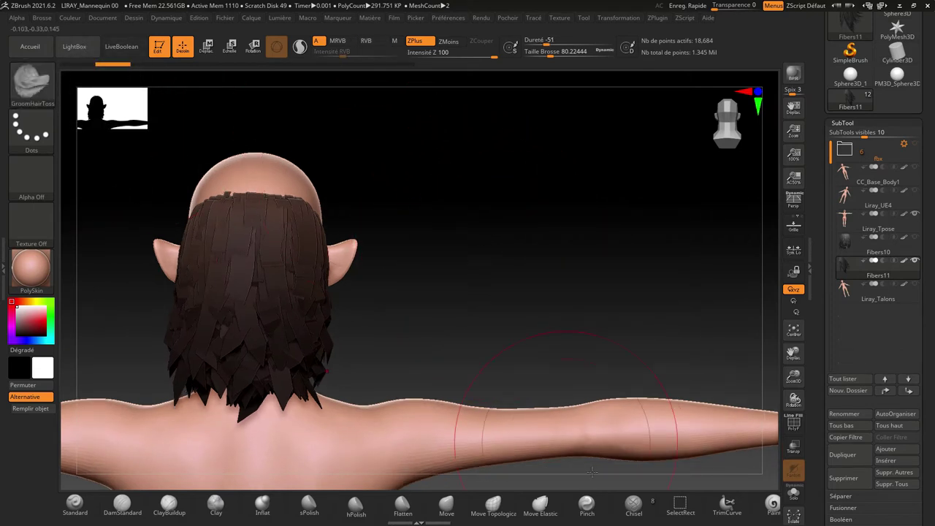
click(446, 503)
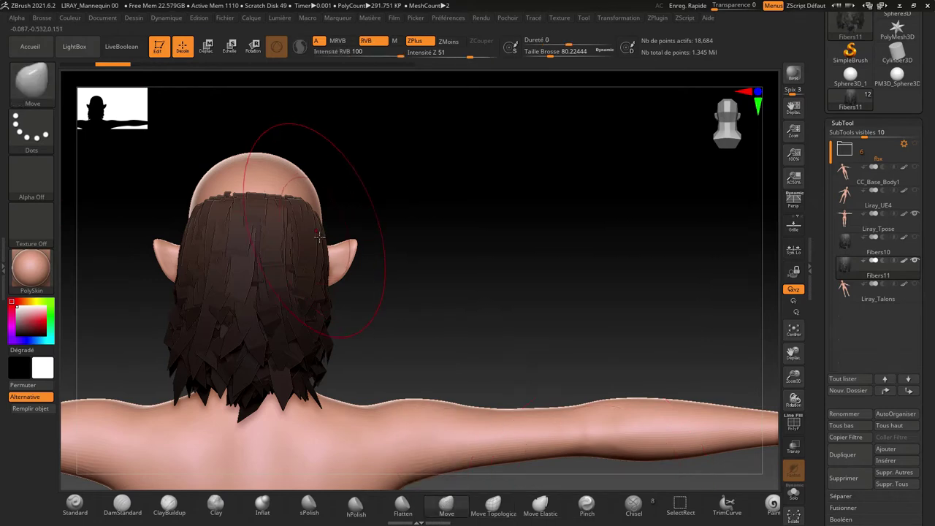
Push the hair mass back behind the head with the Move brush, then enlarge the brush to about 93.7
mouse_move(614, 253)
mouse_down()
mouse_move(543, 268)
mouse_move(627, 271)
mouse_move(586, 280)
mouse_up()
mouse_move(380, 293)
mouse_down()
mouse_move(387, 114)
mouse_move(411, 286)
mouse_up()
drag(540, 295, 358, 282)
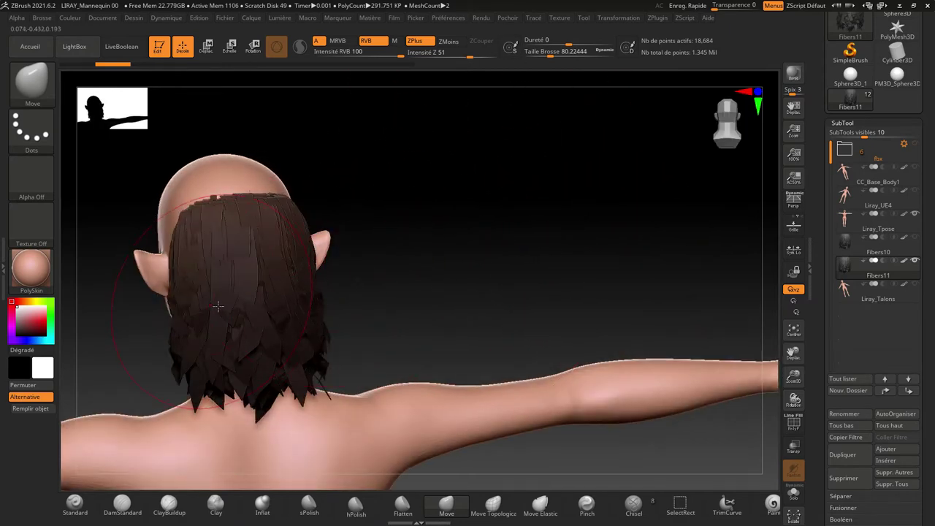
drag(489, 265, 499, 271)
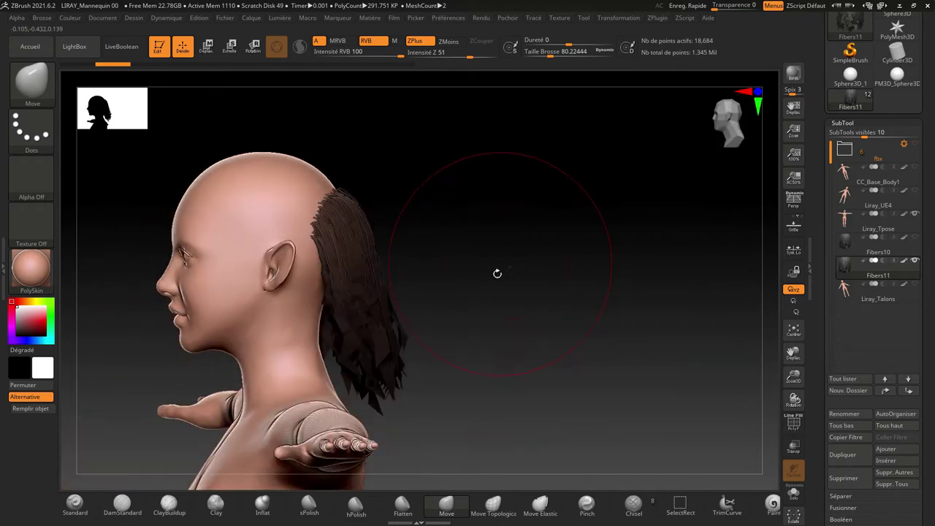
drag(376, 261, 411, 259)
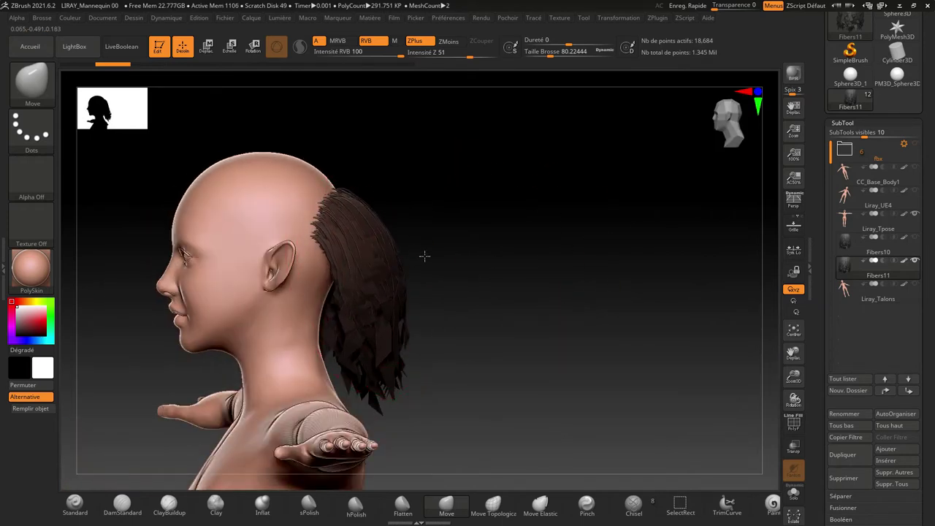
mouse_move(536, 303)
mouse_down()
mouse_move(482, 311)
mouse_move(511, 219)
mouse_move(532, 273)
mouse_move(532, 321)
mouse_up()
mouse_move(575, 284)
mouse_down()
mouse_move(633, 274)
mouse_move(589, 279)
mouse_move(592, 293)
mouse_move(577, 268)
mouse_move(609, 277)
mouse_move(524, 269)
mouse_move(587, 291)
mouse_move(449, 293)
mouse_up()
drag(544, 52, 562, 57)
Enlarge the brush to about 108.2 and pull the stray strands in against the head and neck
drag(323, 312, 322, 309)
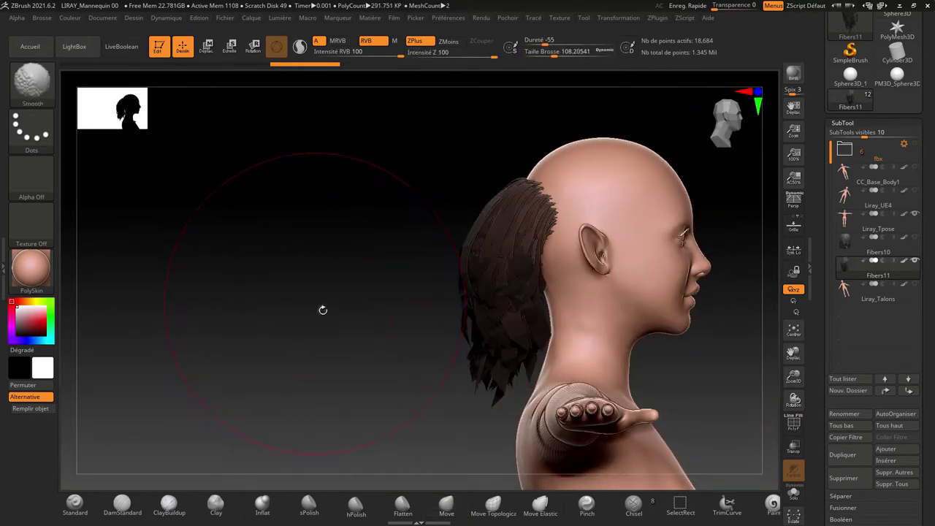
mouse_move(425, 331)
mouse_down()
mouse_move(309, 313)
mouse_move(318, 327)
mouse_up()
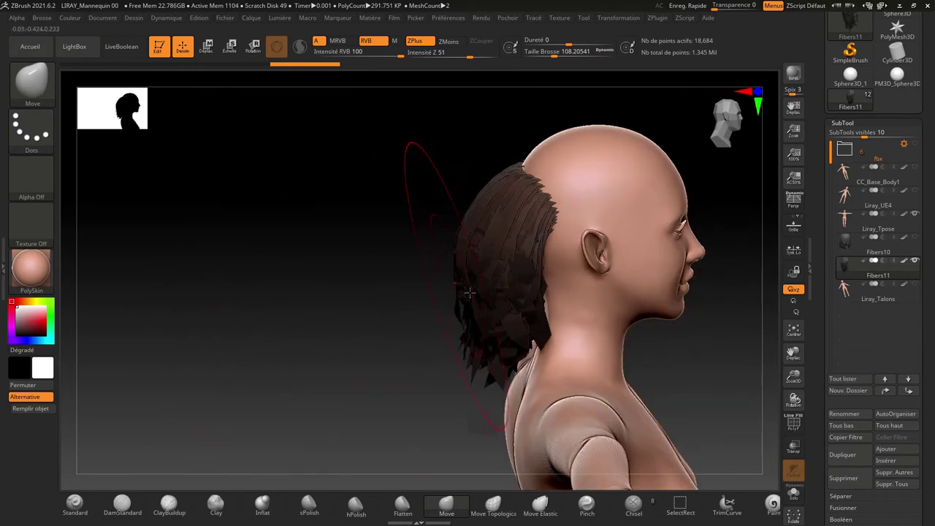
mouse_move(470, 291)
mouse_down()
mouse_move(524, 315)
mouse_move(316, 290)
mouse_up()
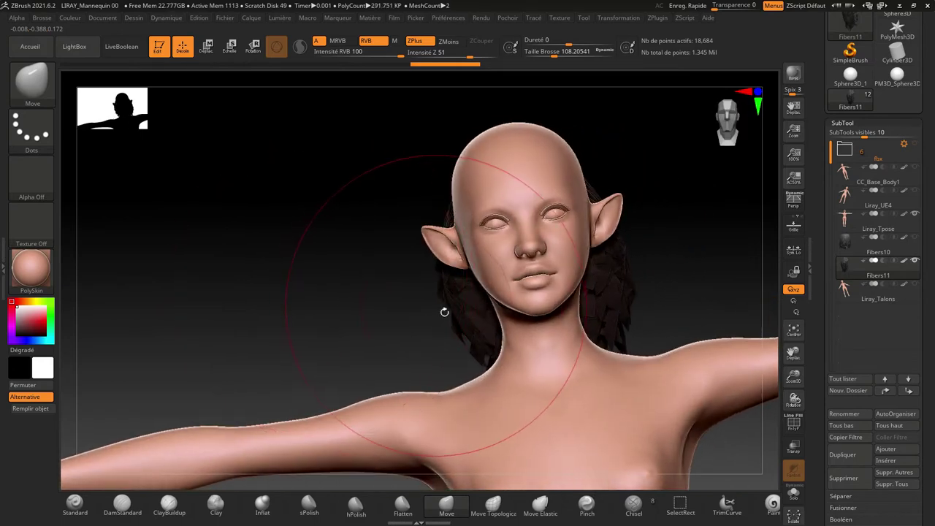
mouse_move(467, 313)
mouse_down()
mouse_move(490, 317)
mouse_move(361, 286)
mouse_move(455, 268)
mouse_move(645, 290)
mouse_move(583, 292)
mouse_up()
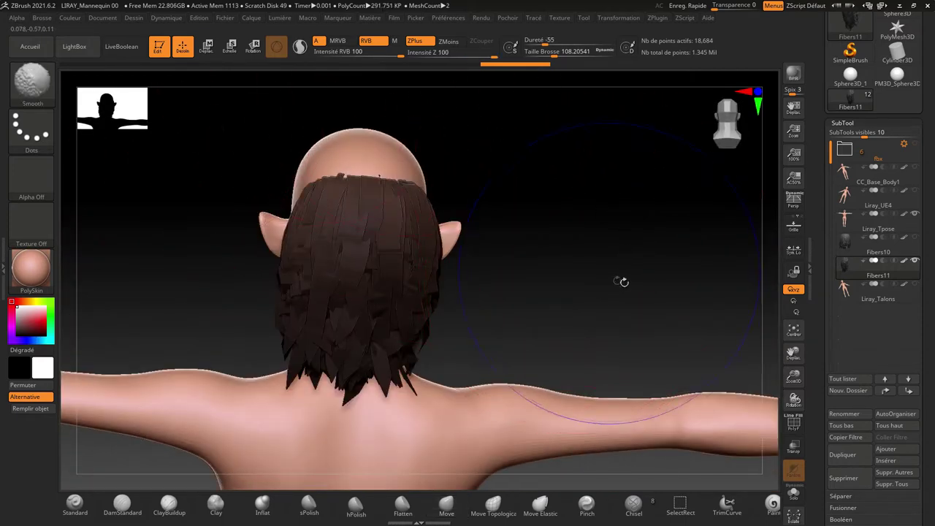
Orbit around the figure to check the tucked-in hair from the face and side views
mouse_move(641, 272)
mouse_down()
mouse_move(592, 271)
mouse_move(621, 274)
mouse_up()
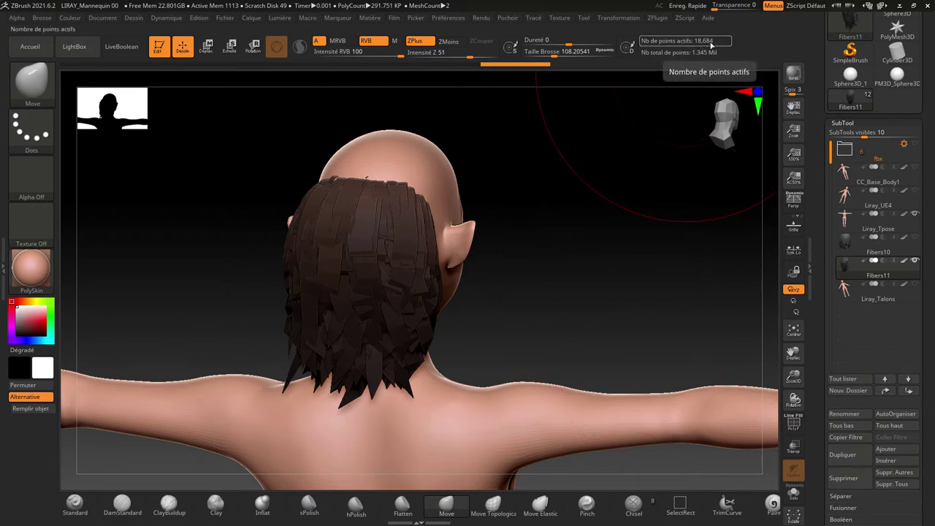
drag(736, 177, 665, 312)
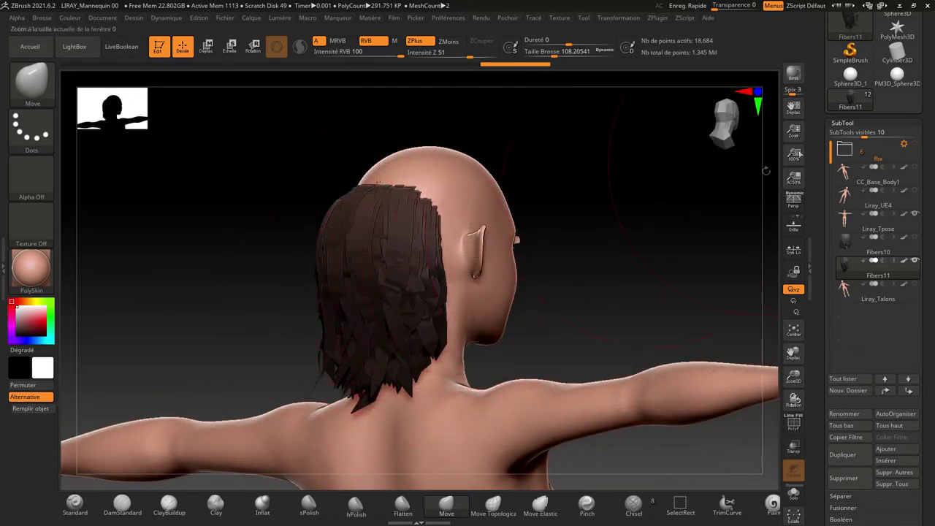
click(843, 124)
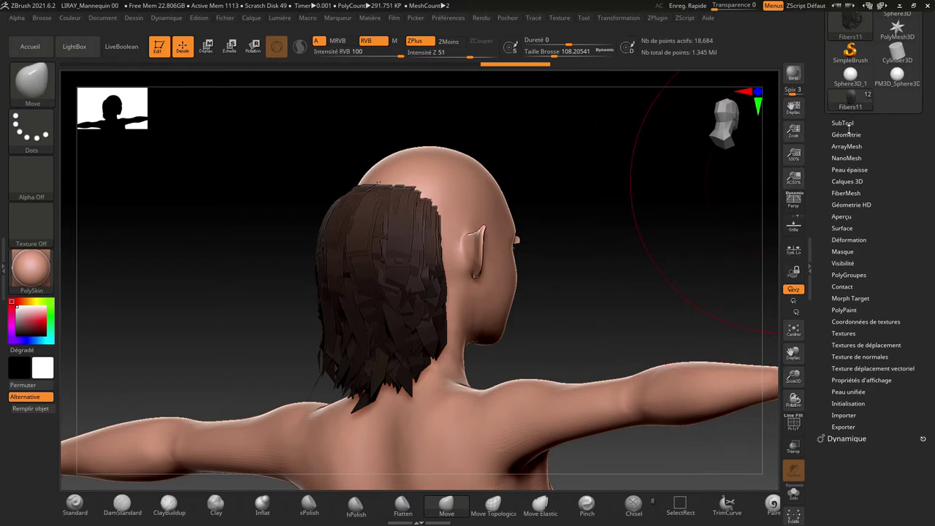
drag(659, 292, 701, 190)
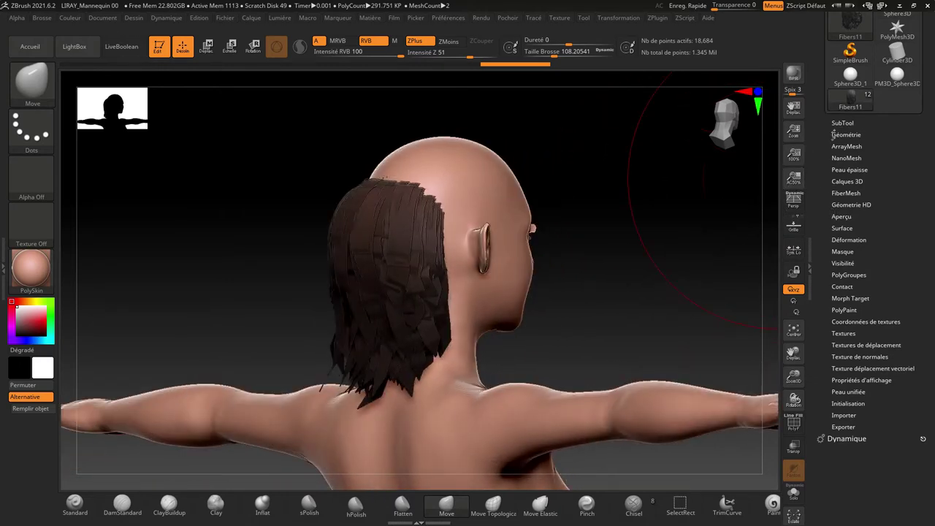
Rename the Fibers11 hair subtool to 'rear 1'
click(842, 123)
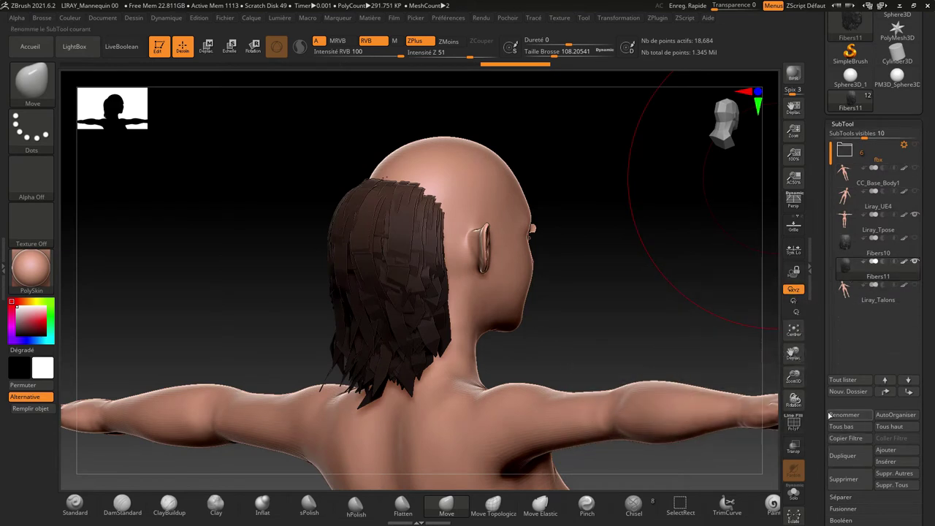
click(833, 416)
text(rear 1)
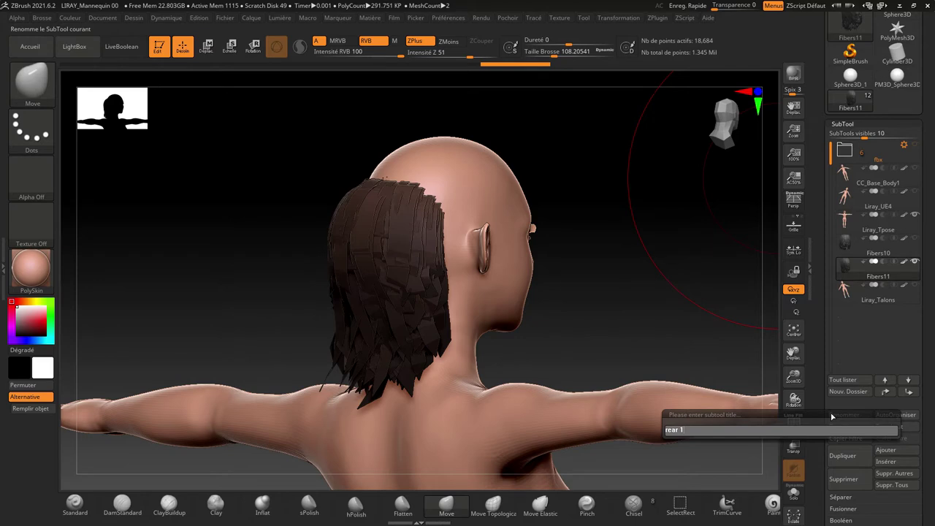
key(Return)
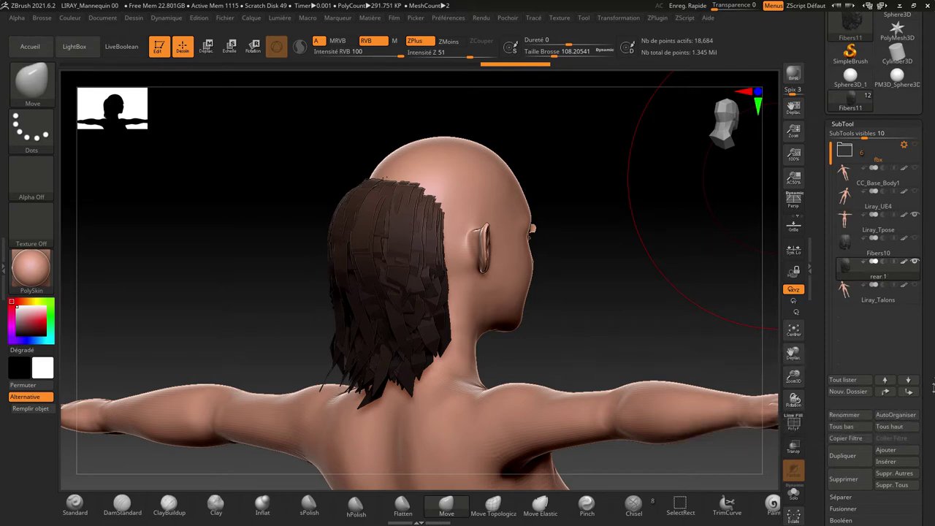
scroll(932, 393, down, 3)
scroll(932, 393, down, 4)
scroll(933, 392, down, 3)
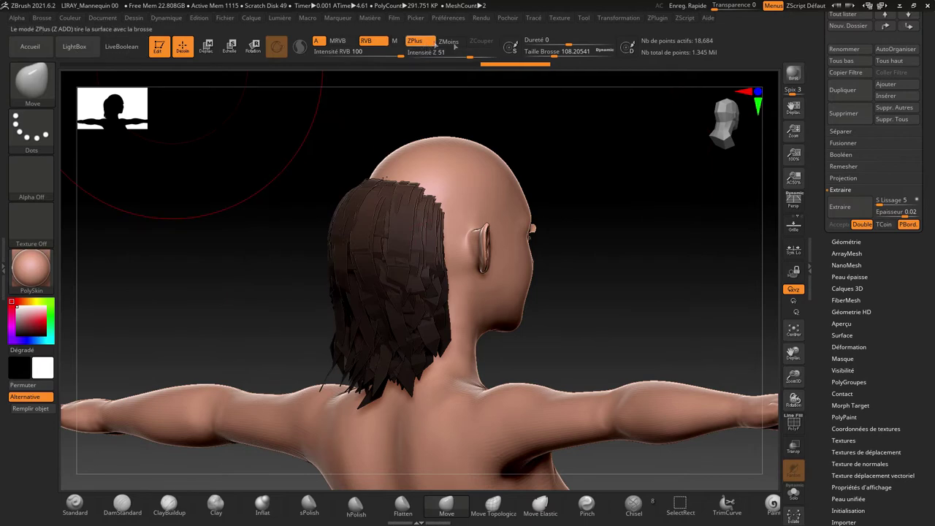
Shrink the brush to about 43.76 and glance at the ZPlugin menu while viewing the back hair
drag(581, 59, 550, 63)
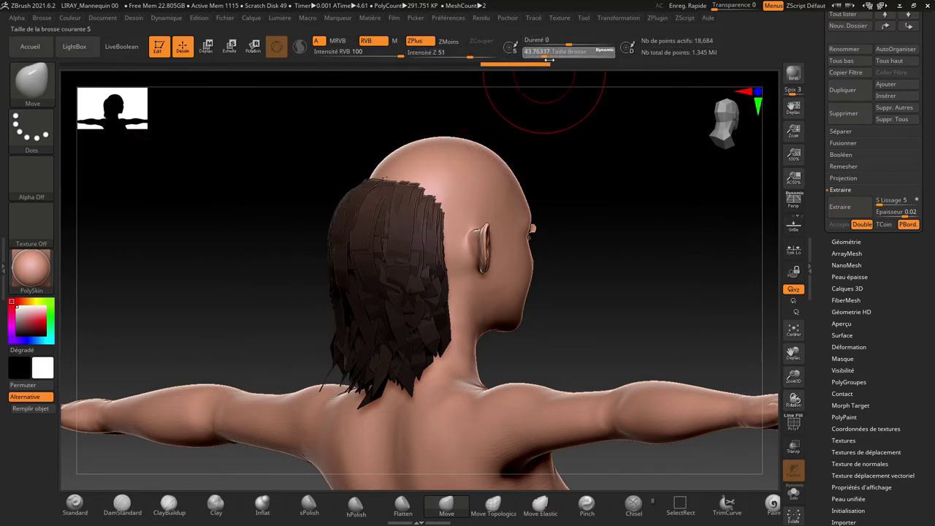
drag(650, 206, 679, 209)
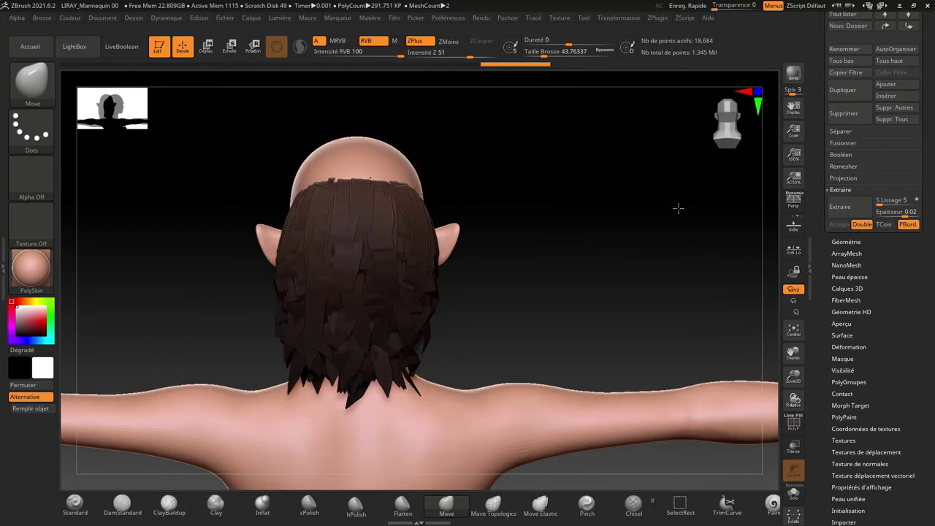
click(660, 19)
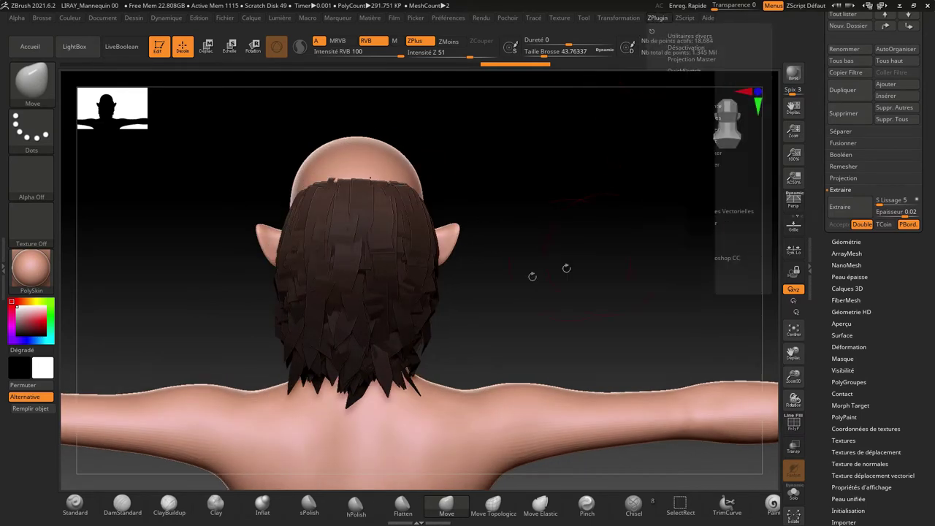
drag(580, 278, 668, 271)
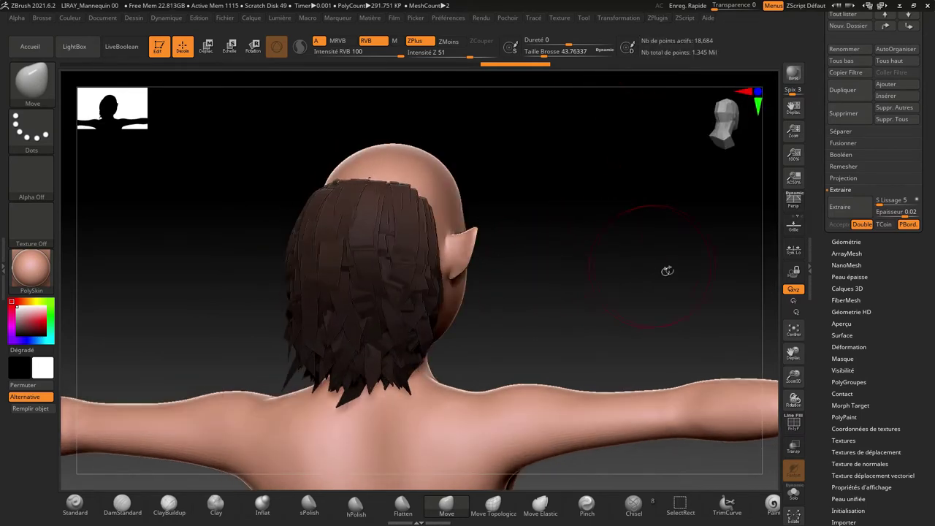
scroll(909, 406, down, 3)
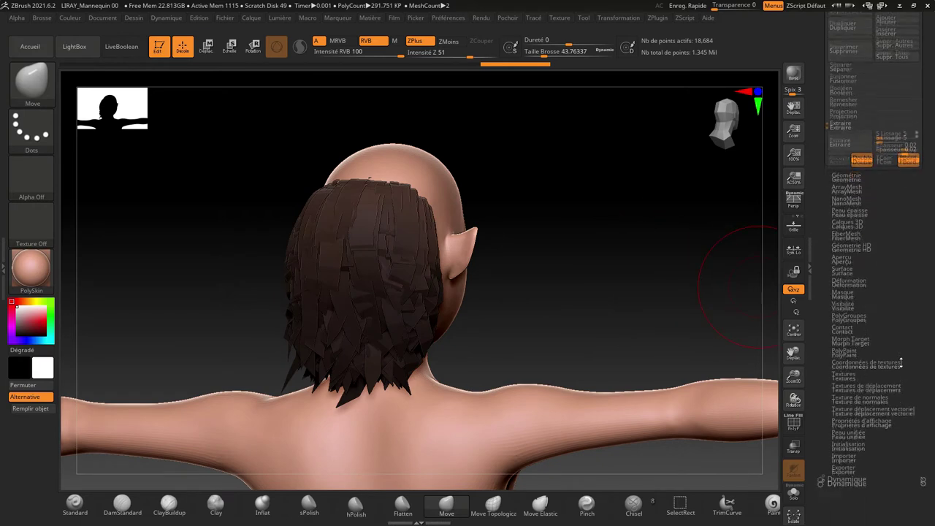
Generate FiberMesh UVs for the rear 1 hair strands
click(855, 365)
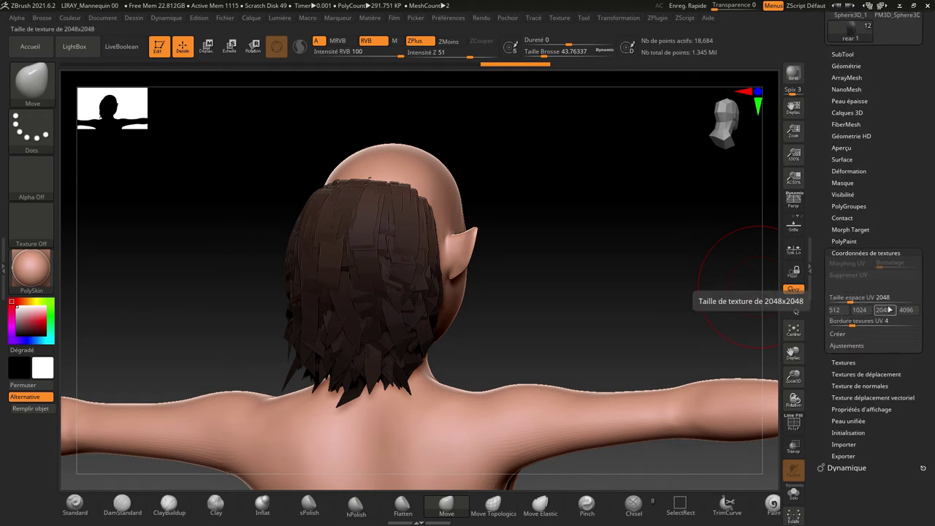
click(839, 334)
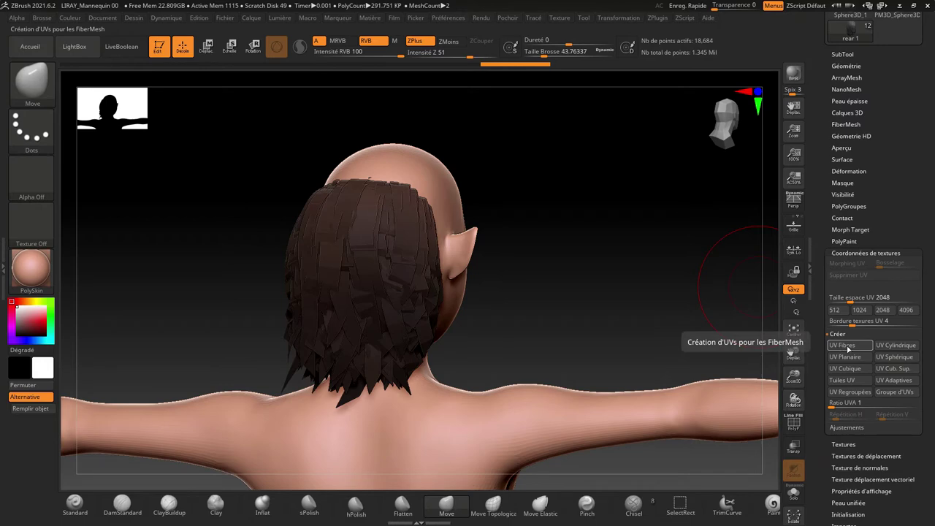
click(847, 349)
mouse_move(653, 255)
mouse_down()
mouse_move(631, 254)
mouse_move(731, 219)
mouse_up()
scroll(836, 261, up, 1)
scroll(836, 261, up, 5)
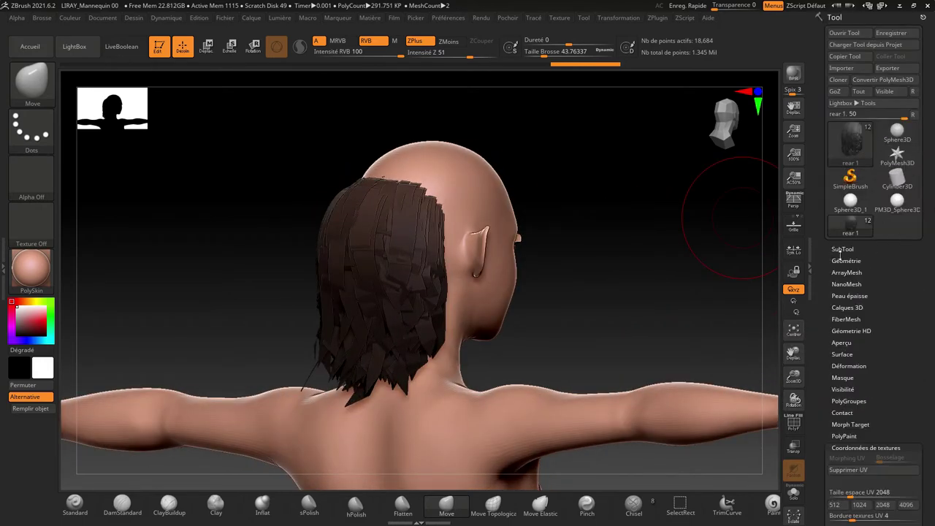
Export the rear 1 subtool as rear 1.obj to the CREATIONS AF (V:) drive
click(841, 249)
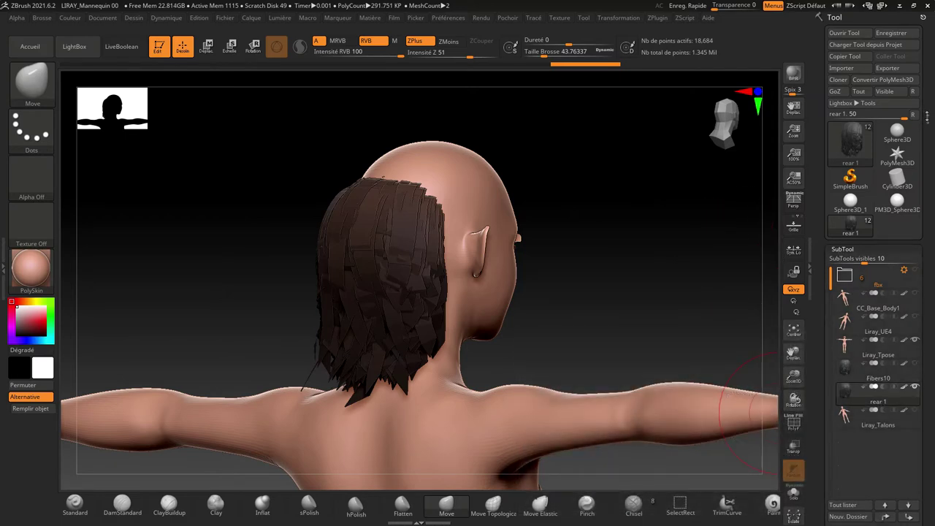
click(888, 68)
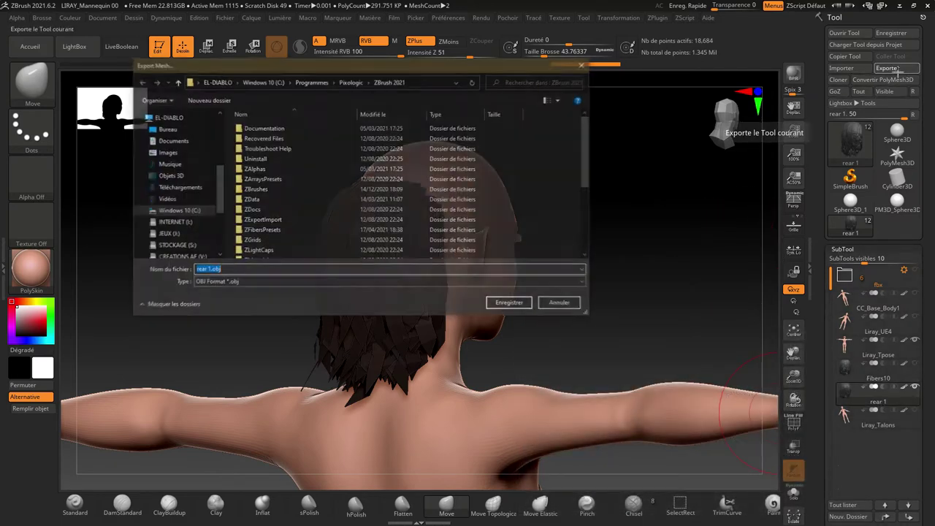
click(173, 258)
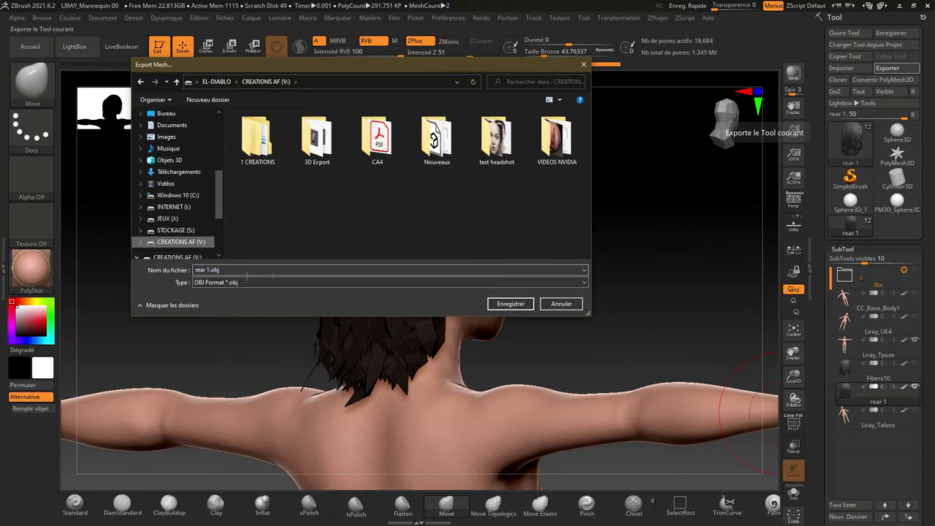
click(511, 304)
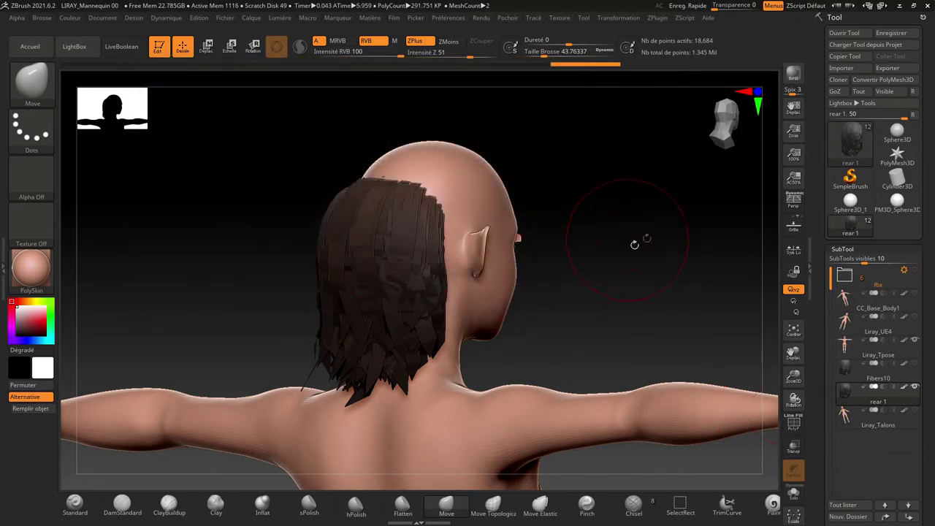
Turn the T-posed figure to face front, then zoom out and centre it so the whole body fits
click(848, 249)
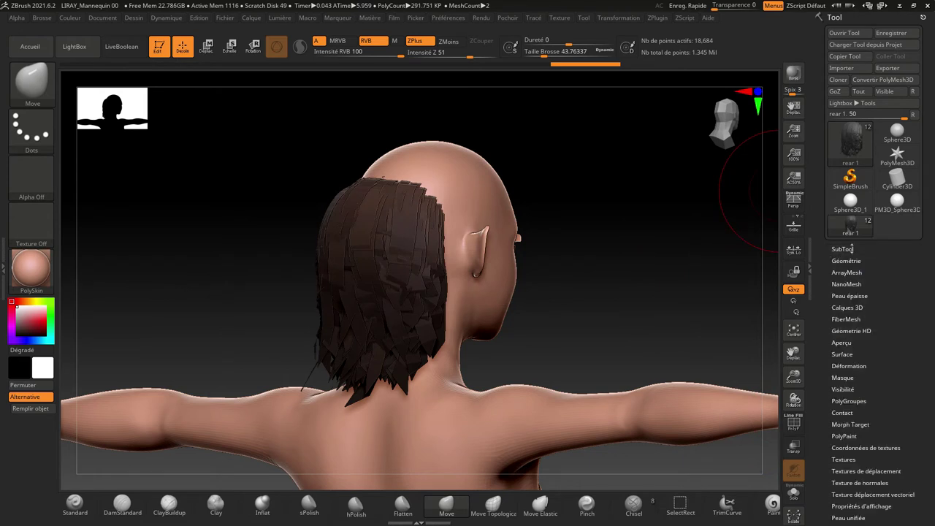
click(843, 251)
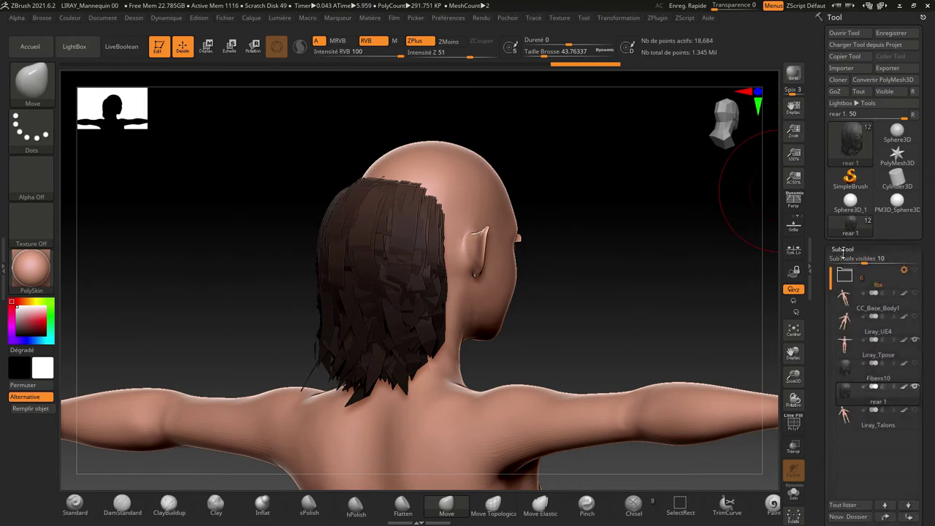
shift+drag(617, 309, 240, 299)
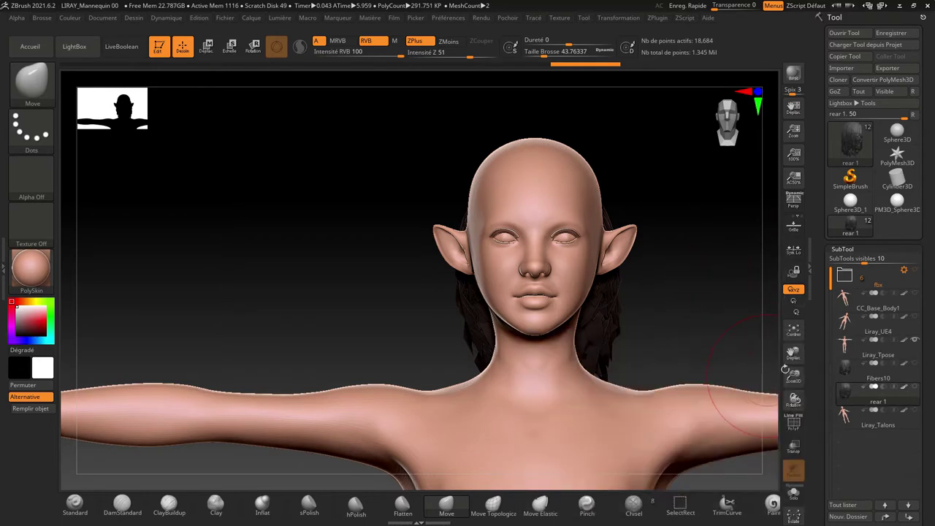
drag(794, 377, 764, 280)
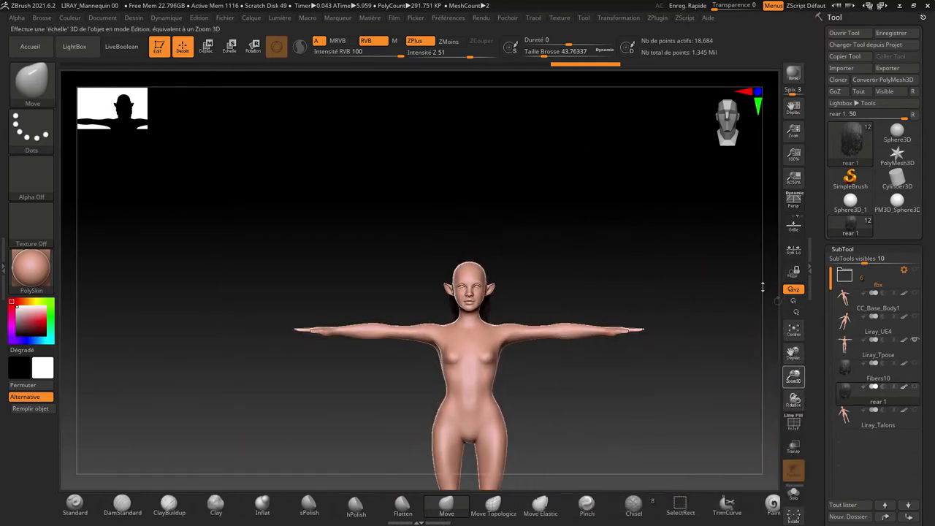
mouse_move(794, 353)
mouse_down()
mouse_move(767, 287)
mouse_move(745, 301)
mouse_up()
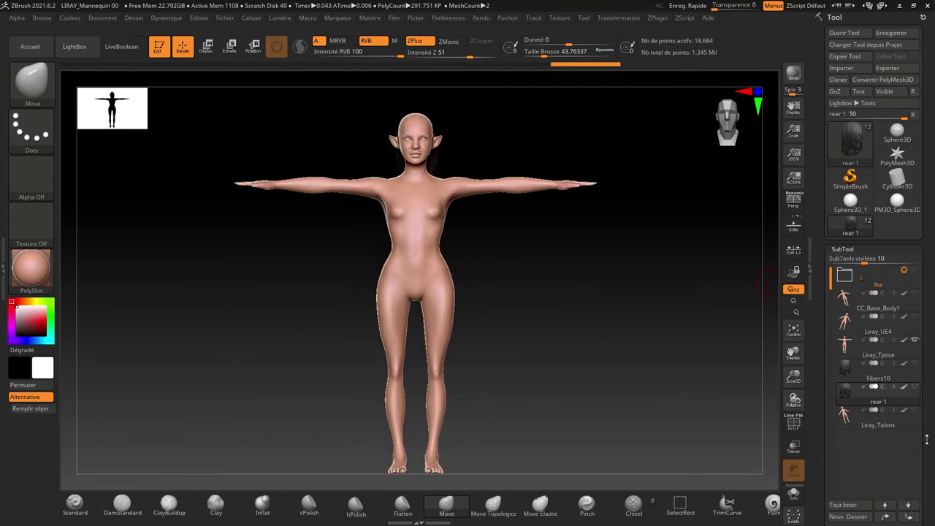
scroll(927, 439, down, 3)
scroll(921, 431, down, 3)
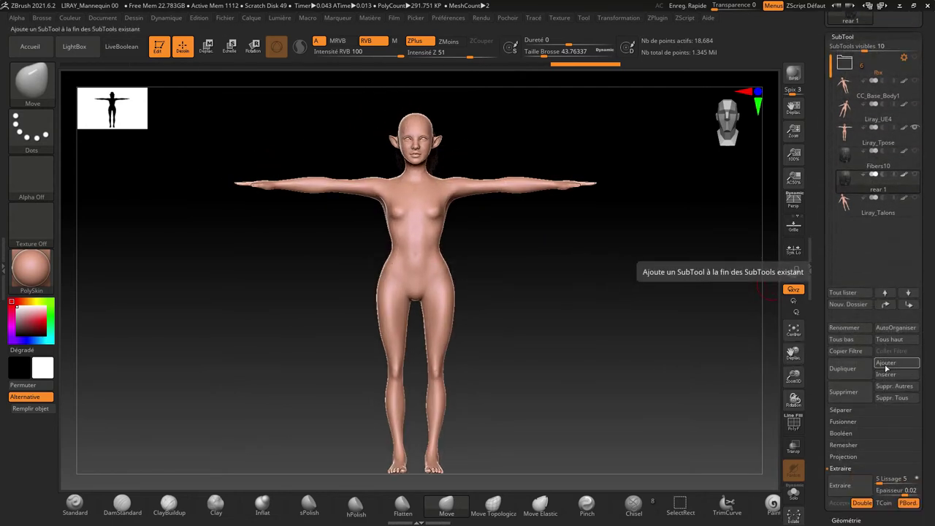
Add a Plane3D subtool and make it the active one
click(886, 365)
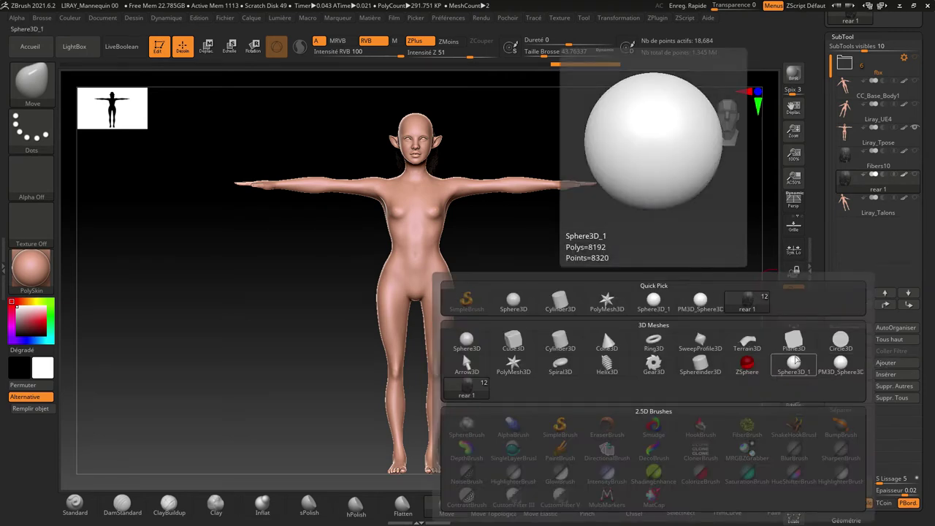
click(795, 341)
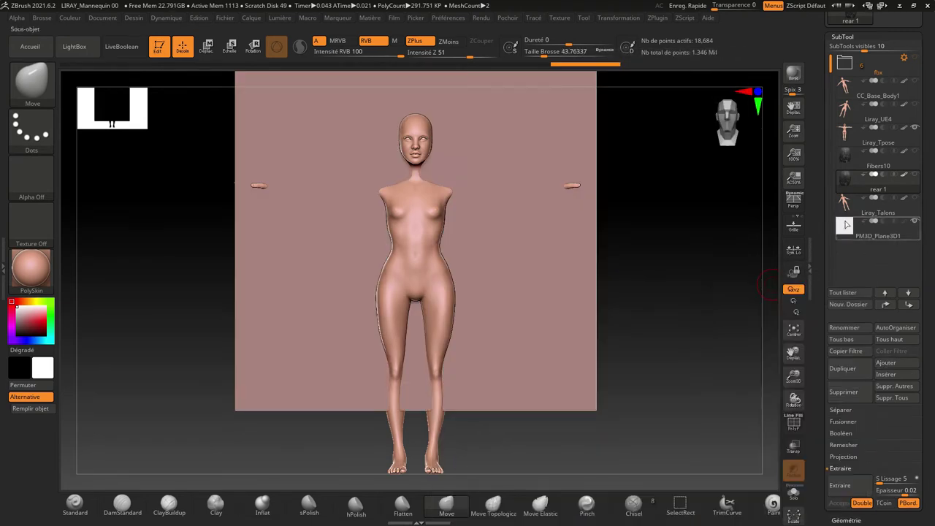
click(846, 224)
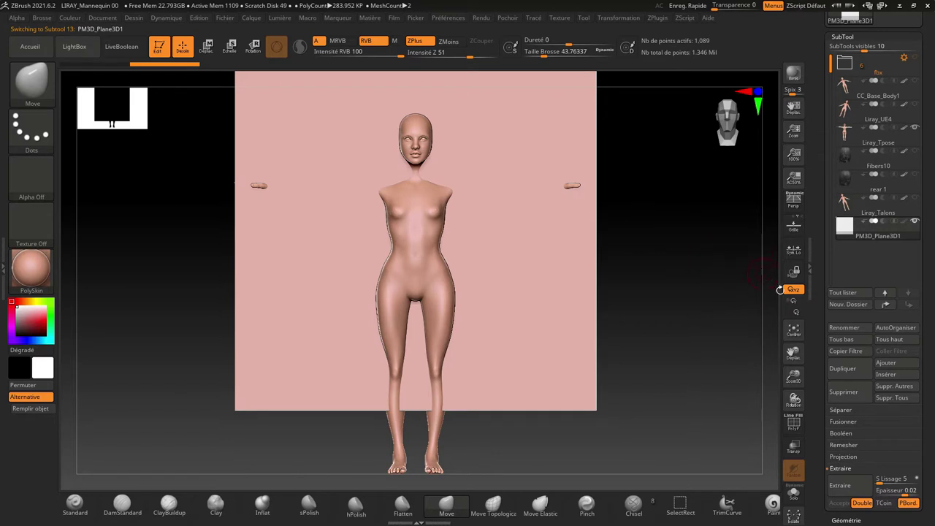
mouse_move(845, 132)
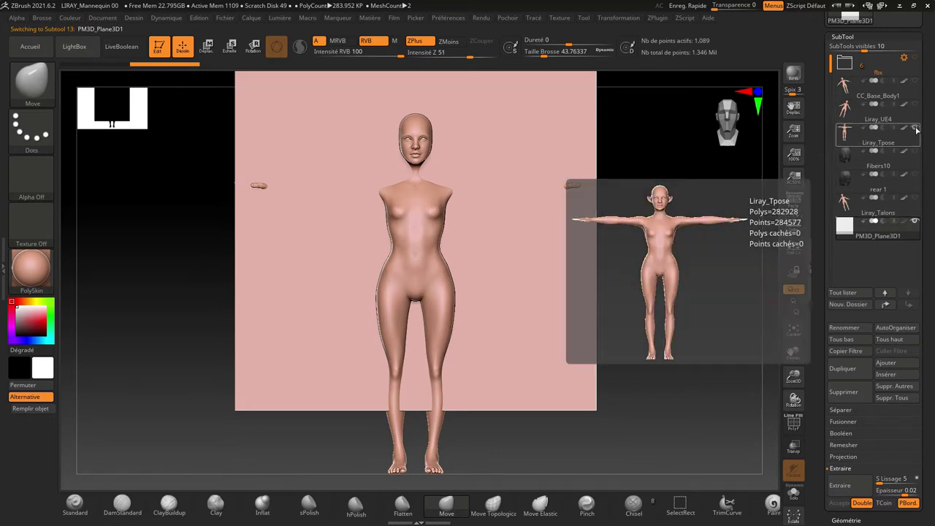
Hide the Liray_Tpose figure and frame the plane on its own, briefly toggling PolyF
click(916, 129)
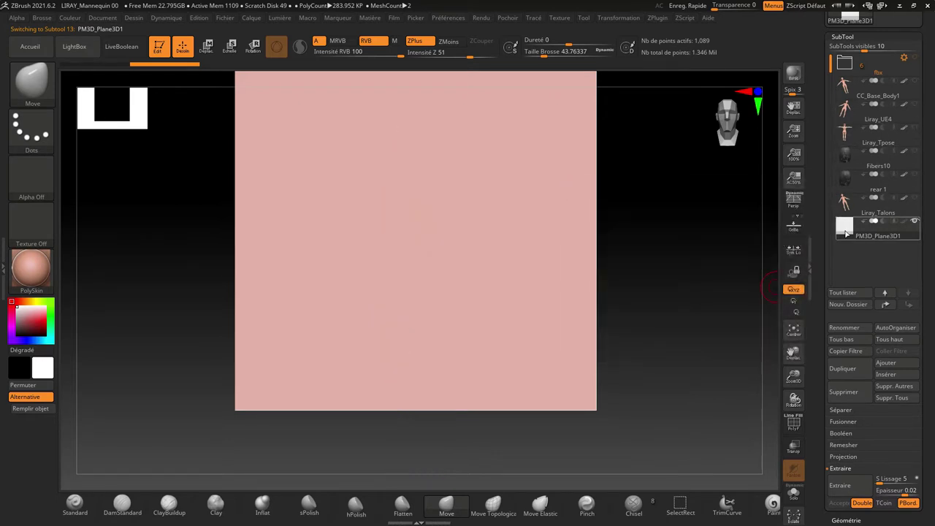
click(795, 331)
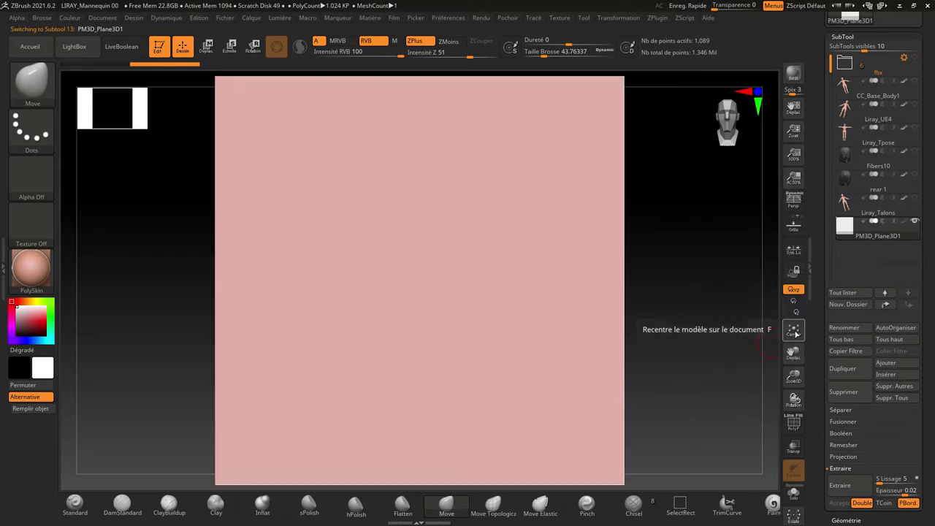
drag(794, 377, 775, 429)
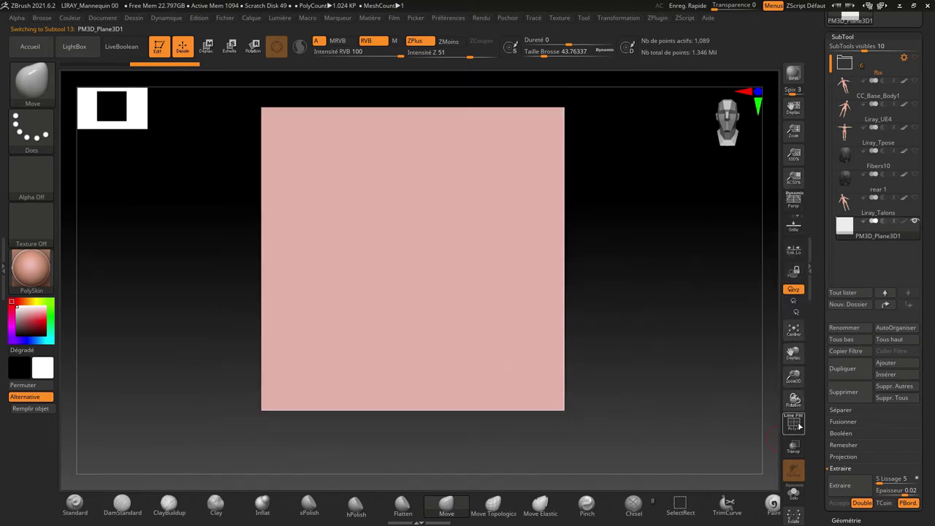
click(797, 424)
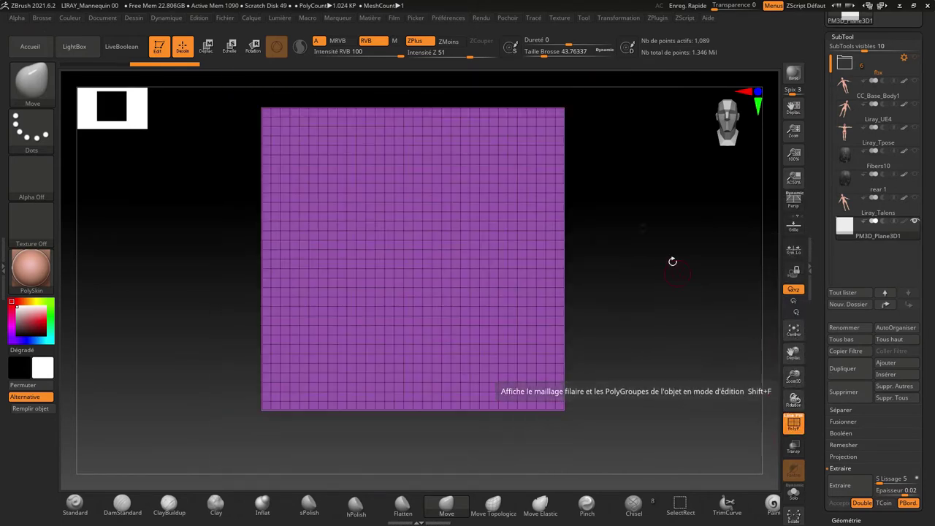
click(794, 424)
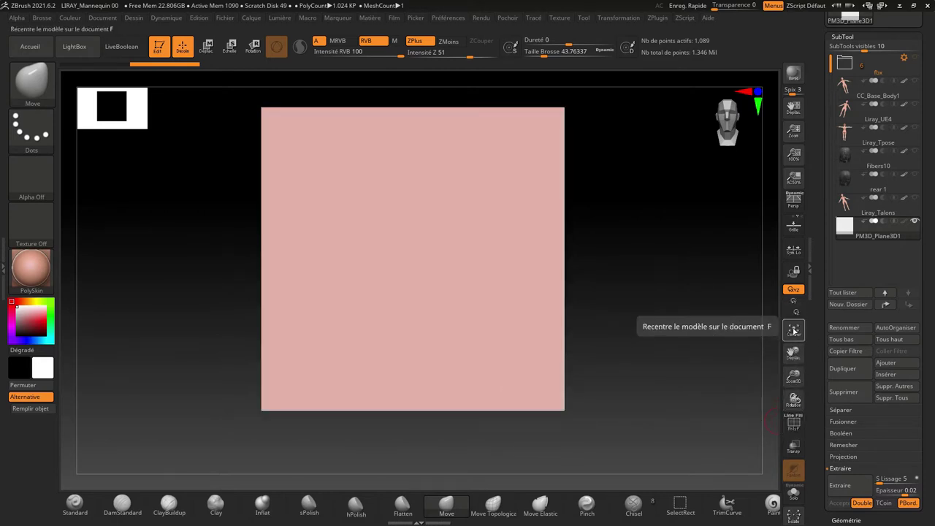
click(794, 331)
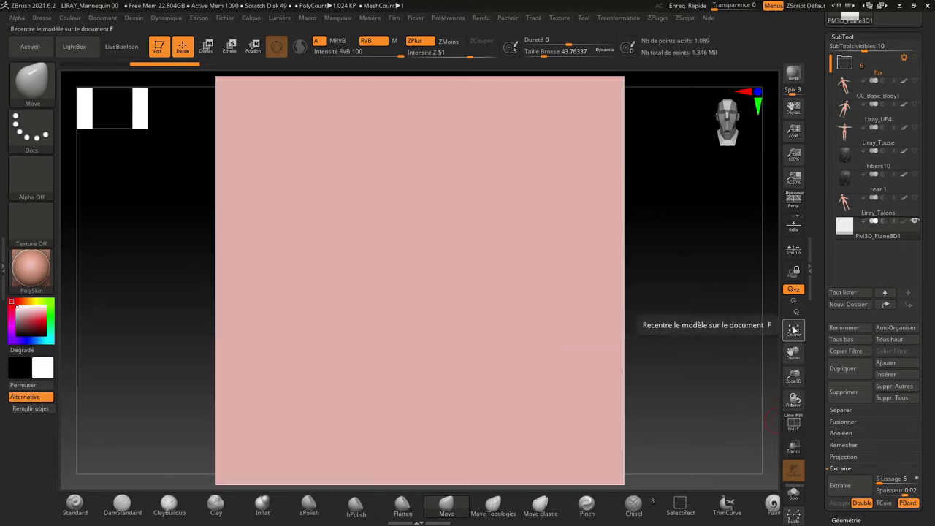
click(30, 268)
mouse_move(325, 234)
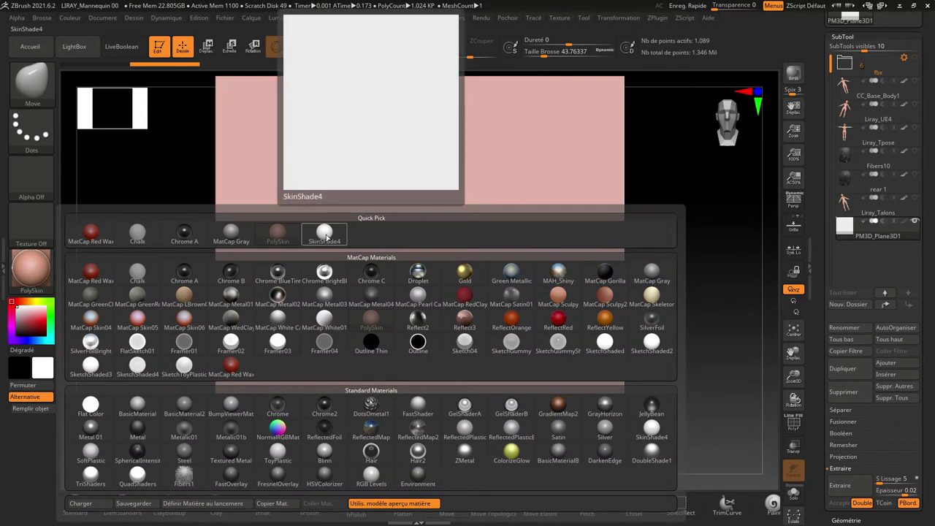
Give the plane SkinShade4, enlarge the brush to about 162.68, and mask a band across its top
click(326, 235)
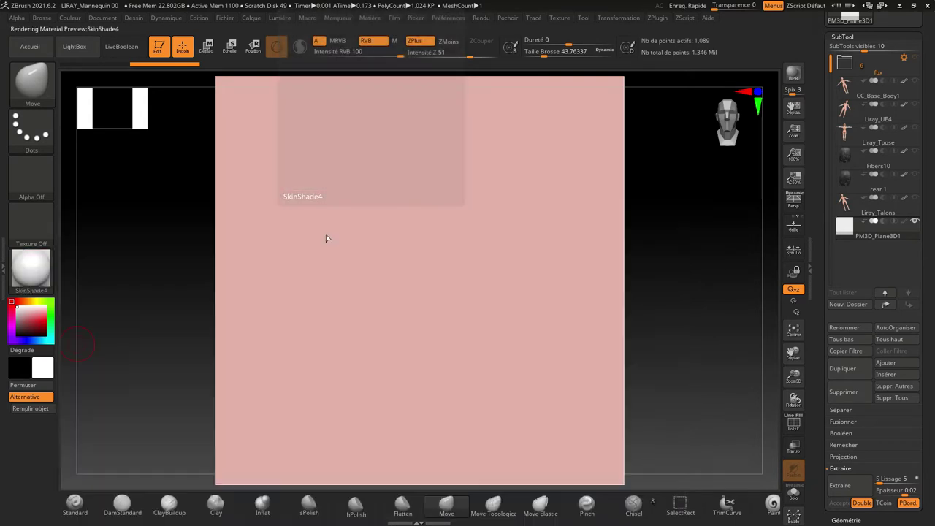
drag(794, 379, 794, 385)
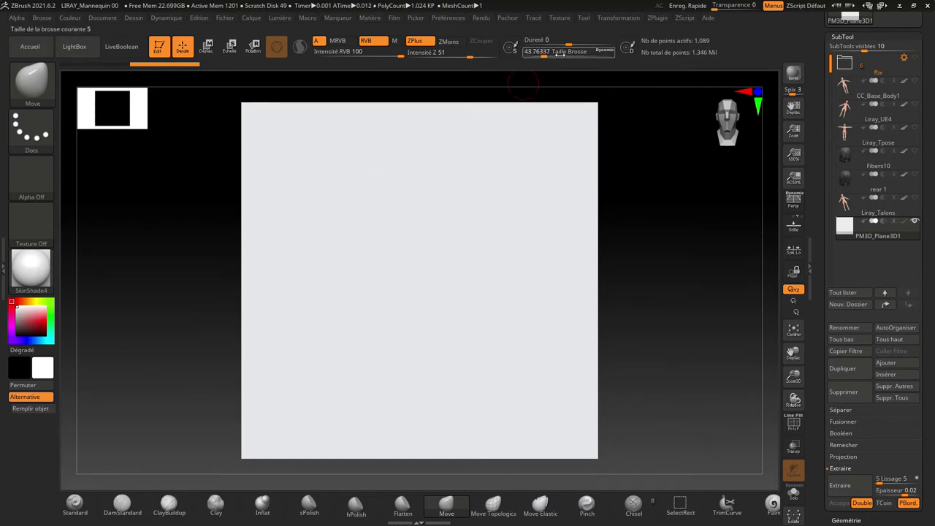
drag(546, 56, 566, 62)
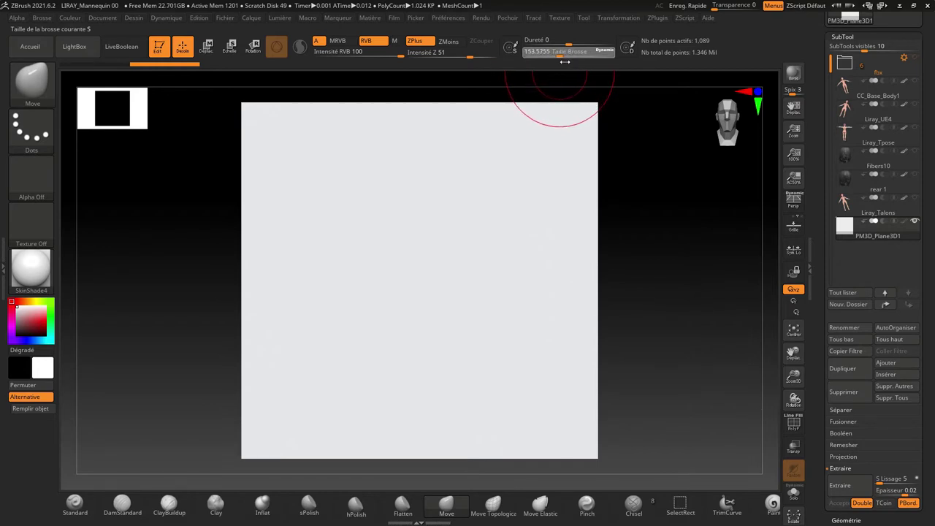
click(557, 52)
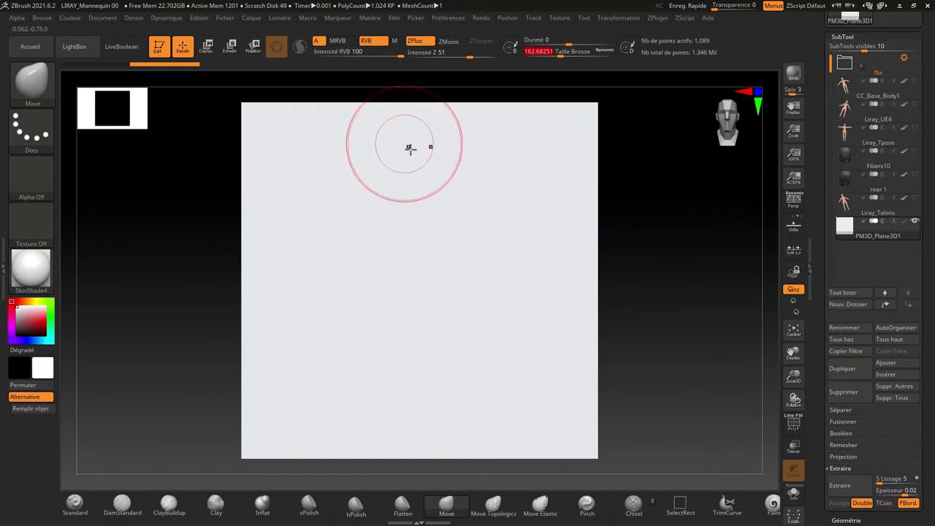
mouse_move(408, 147)
ctrl+mouse_down()
mouse_move(557, 166)
mouse_move(271, 153)
mouse_move(422, 154)
ctrl+mouse_up()
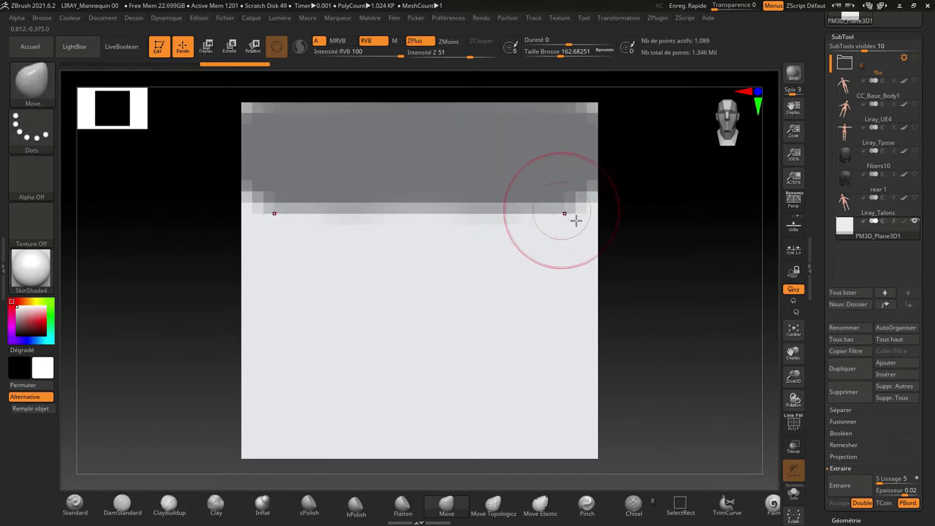
Load the Fibers160.ZFP FiberMesh preset from LightBox onto the plane's masked top band
click(842, 37)
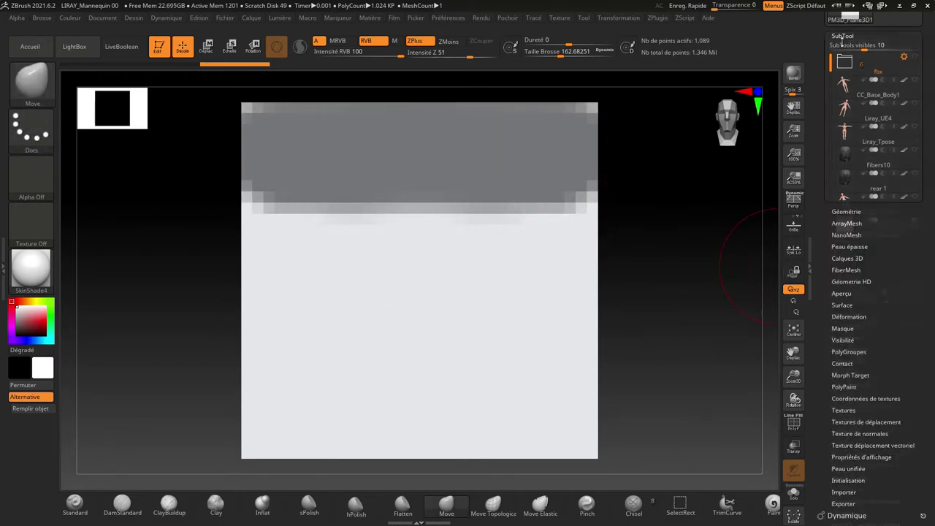
click(841, 107)
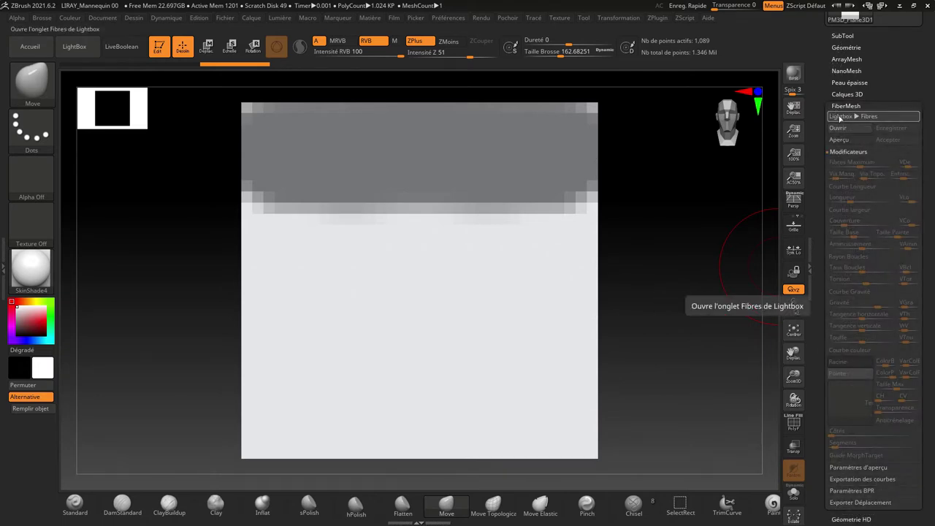
click(841, 118)
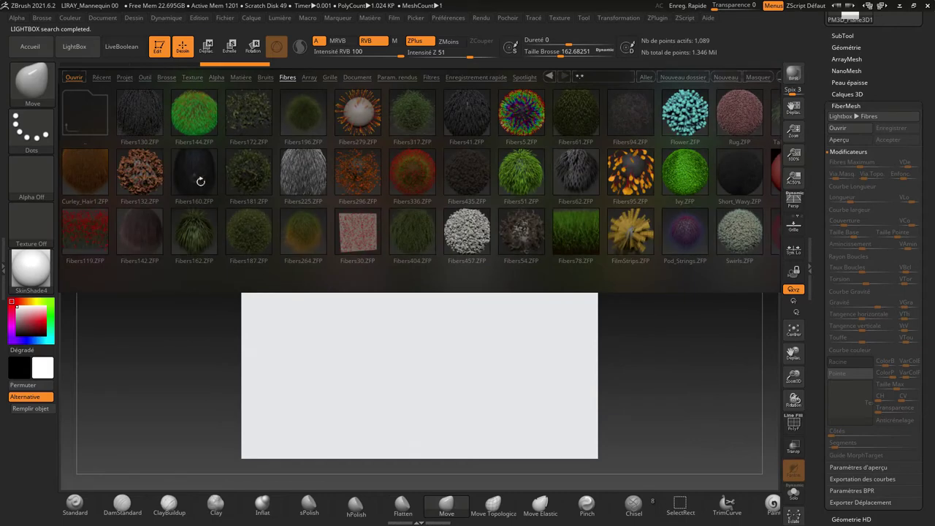
double_click(202, 188)
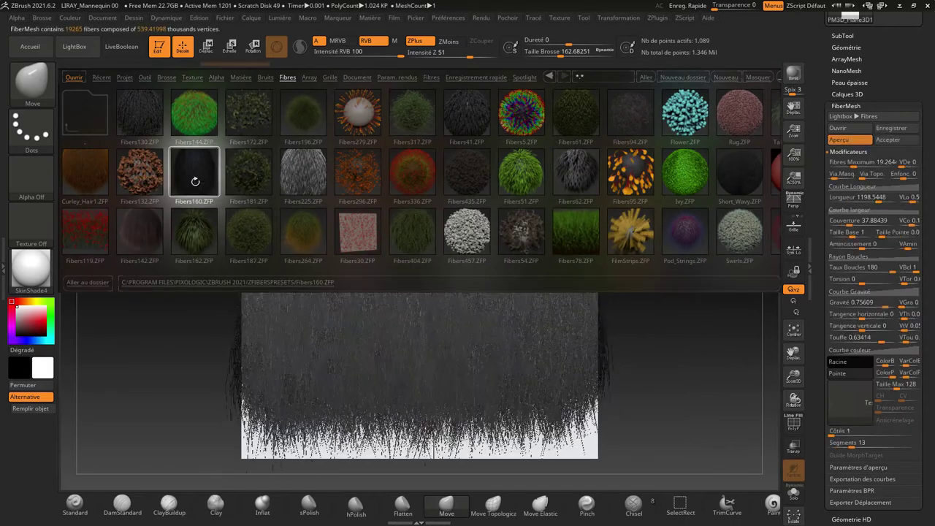
Shorten the fibres to about 690 and lower Fibres Maximum to about 1.111, leaving 1112 fibres
click(78, 47)
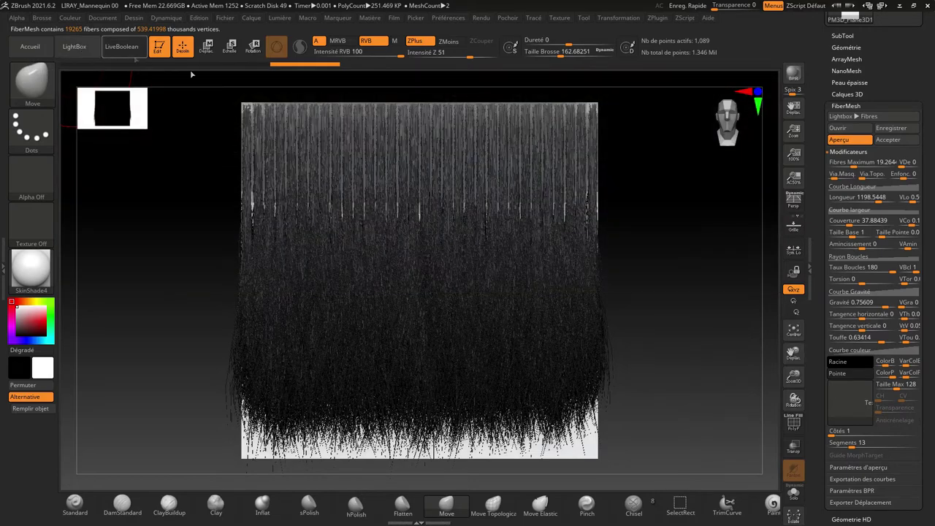
mouse_move(688, 274)
mouse_down()
mouse_move(727, 267)
mouse_move(708, 271)
mouse_move(721, 254)
mouse_up()
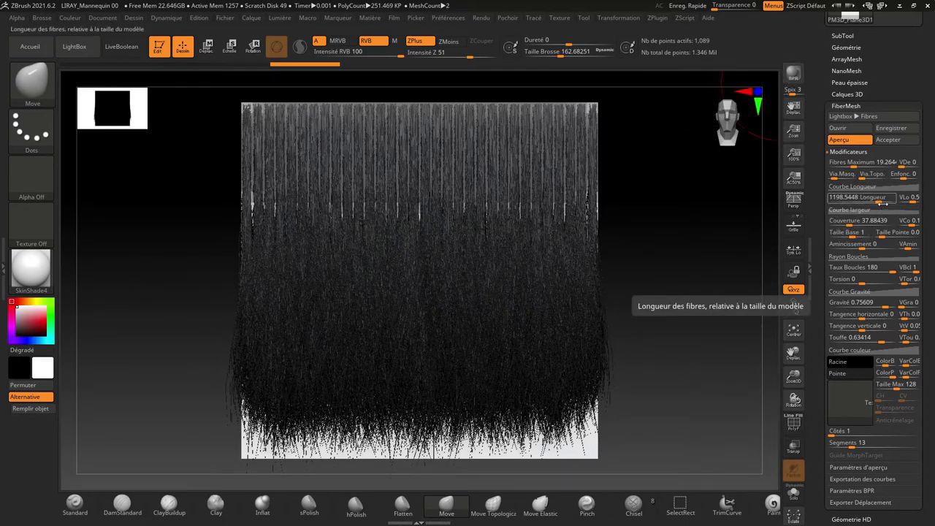
mouse_move(885, 204)
mouse_down()
mouse_move(873, 205)
mouse_move(884, 204)
mouse_up()
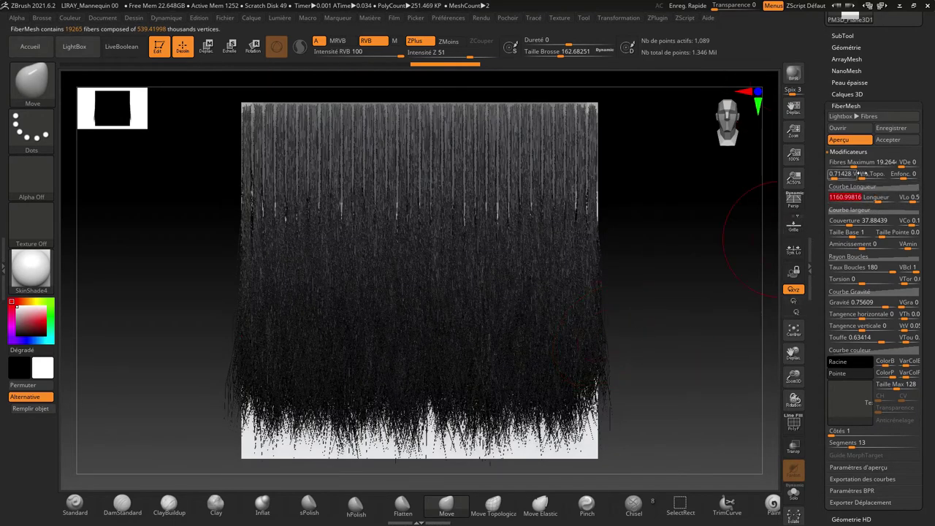
drag(869, 165, 848, 169)
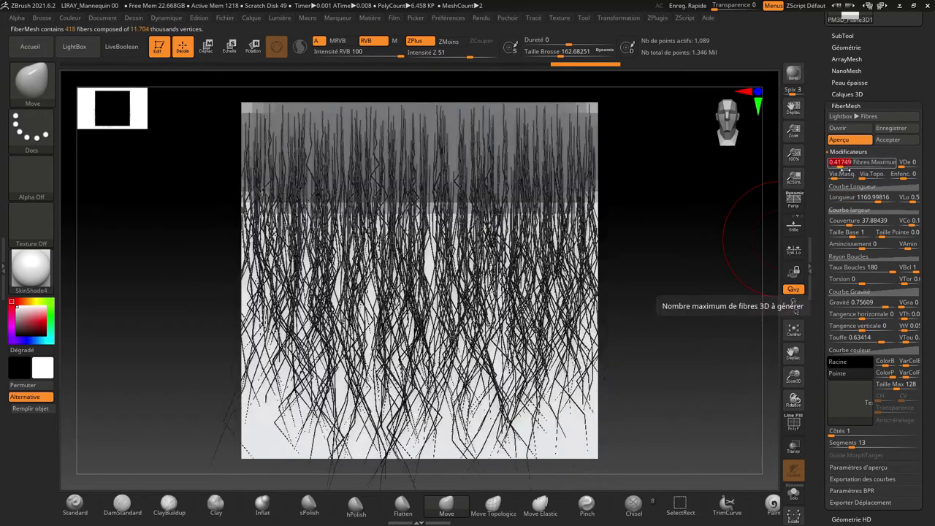
drag(848, 169, 846, 170)
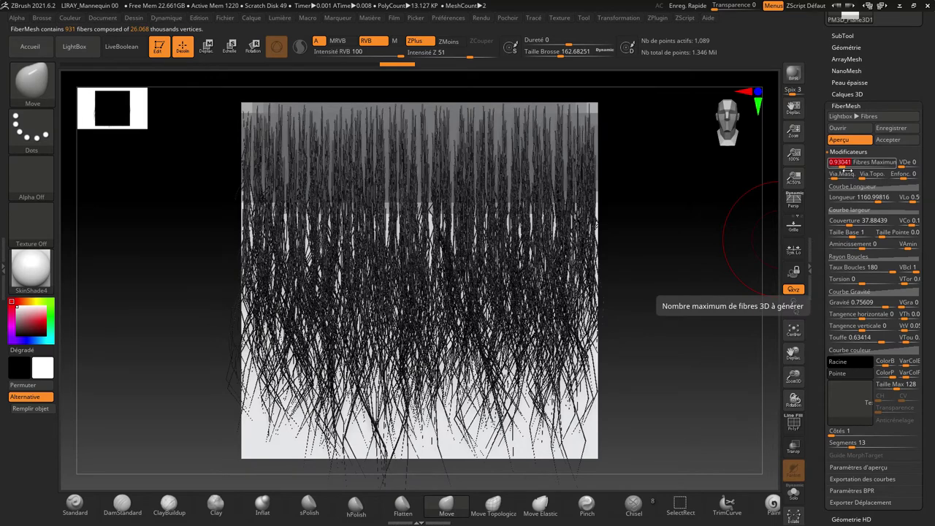
drag(847, 171, 848, 170)
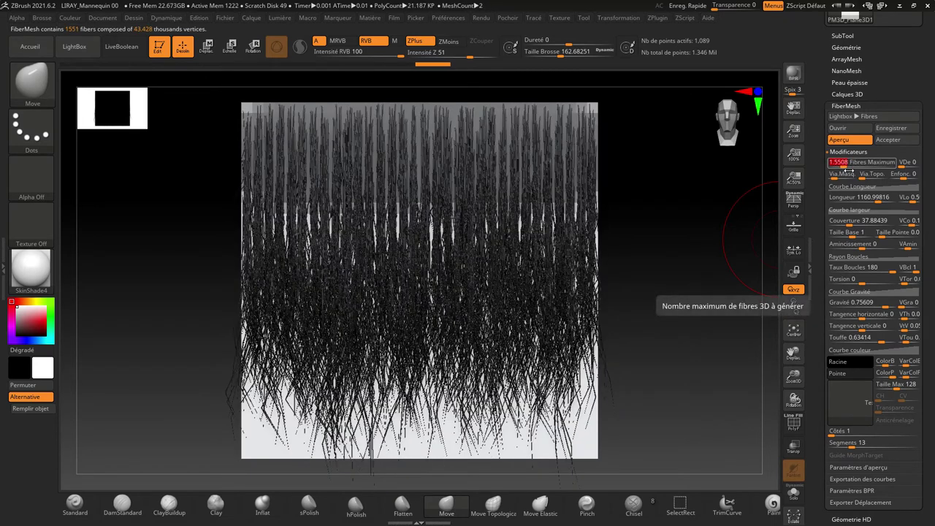
drag(850, 171, 845, 171)
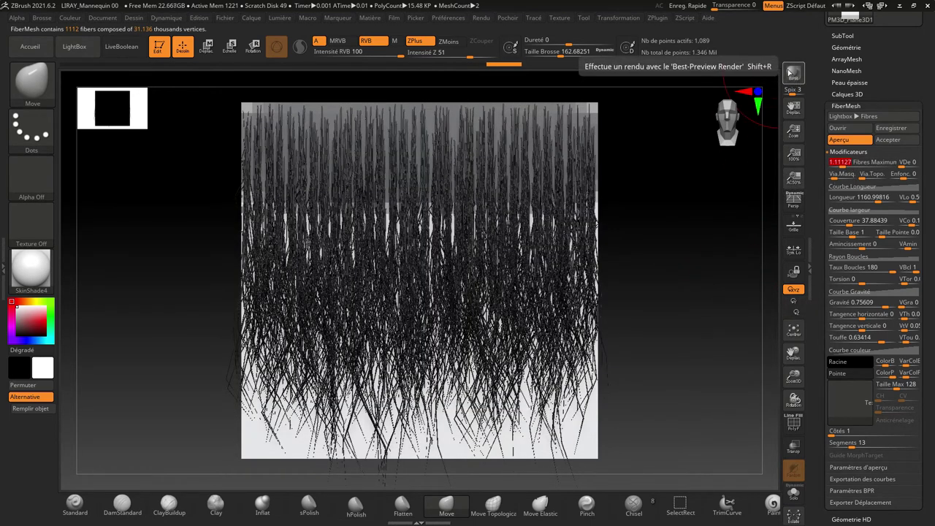
BPR-render the fibre plane in full view and zoomed in close, then zoom back out
click(793, 73)
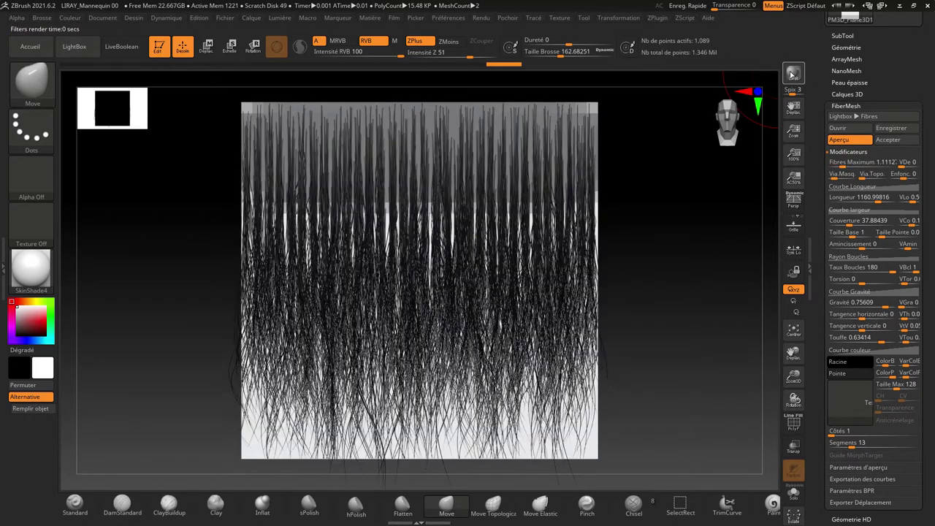
click(767, 338)
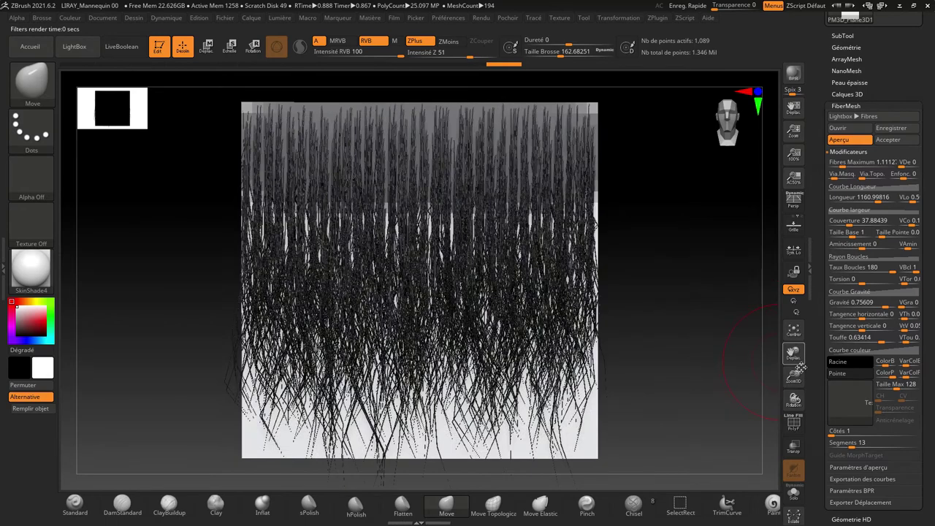
drag(797, 380, 772, 174)
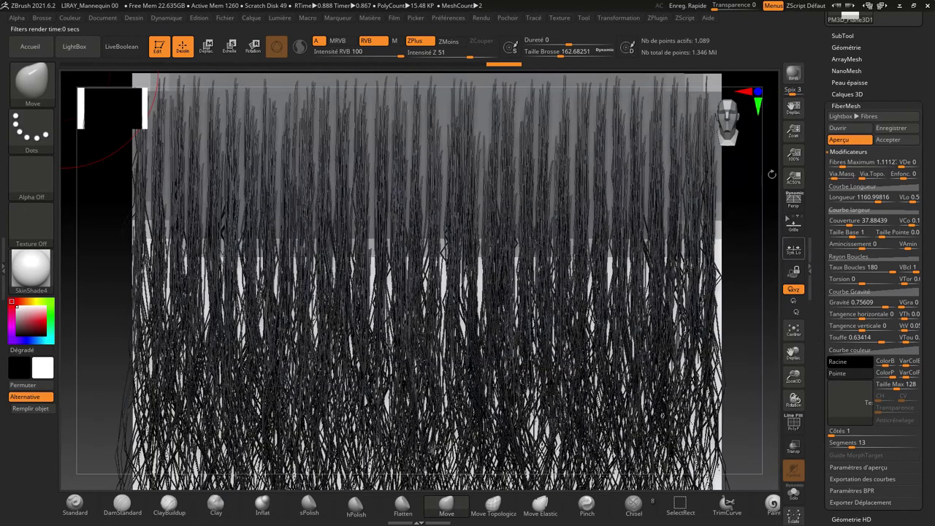
click(795, 74)
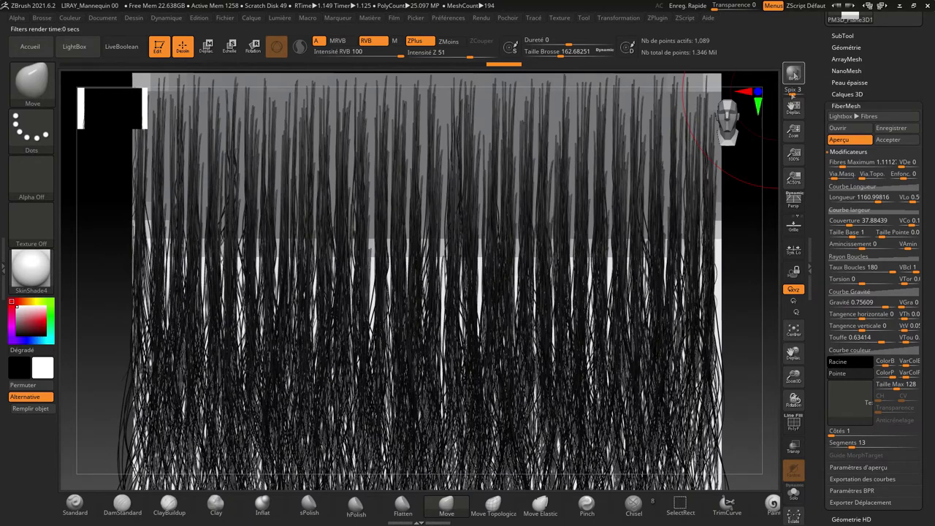
drag(795, 383, 679, 311)
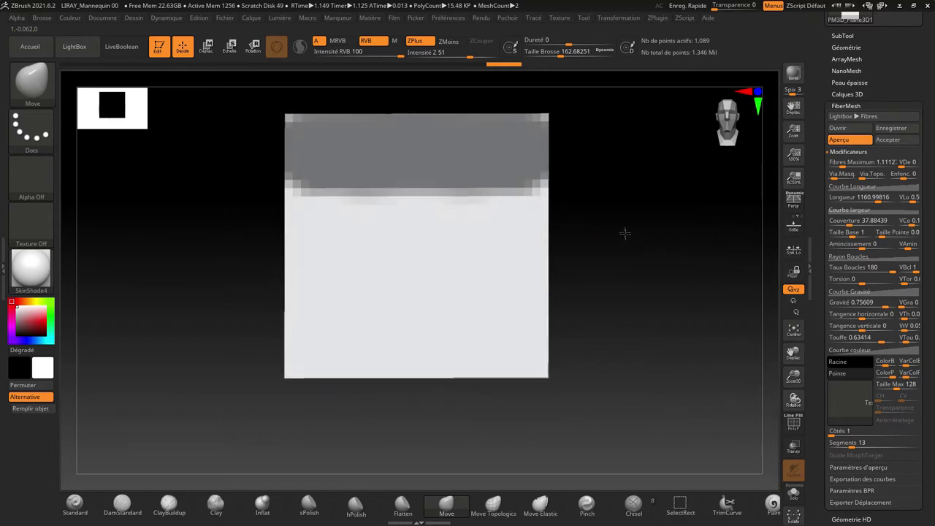
Paint a rounded MaskPen mask along the plane's top edge and bring up the Lightbox Fibres presets
key(ctrl)
ctrl+click(652, 232)
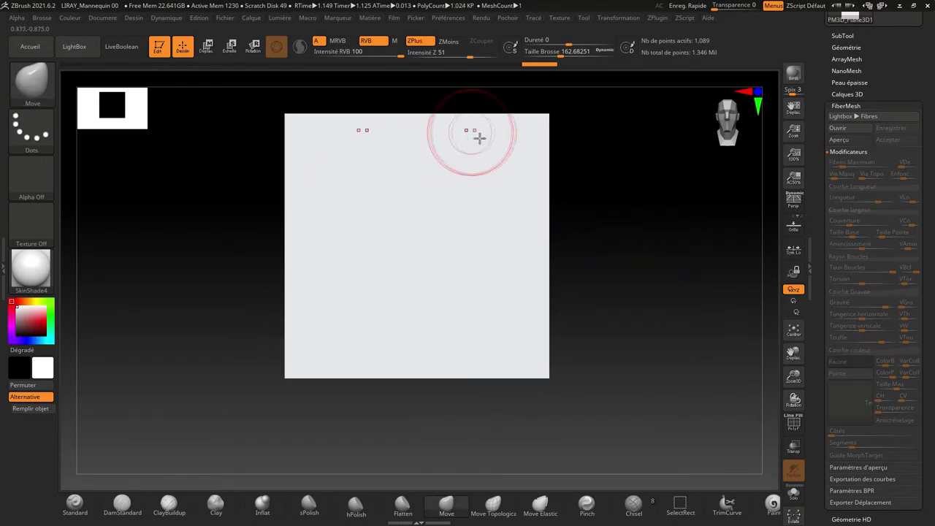
key(ctrl)
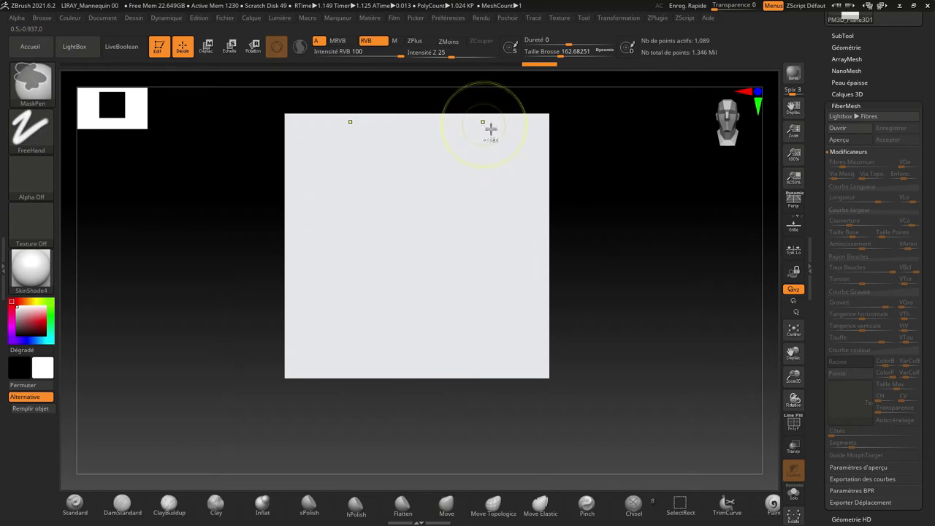
ctrl+drag(489, 129, 426, 144)
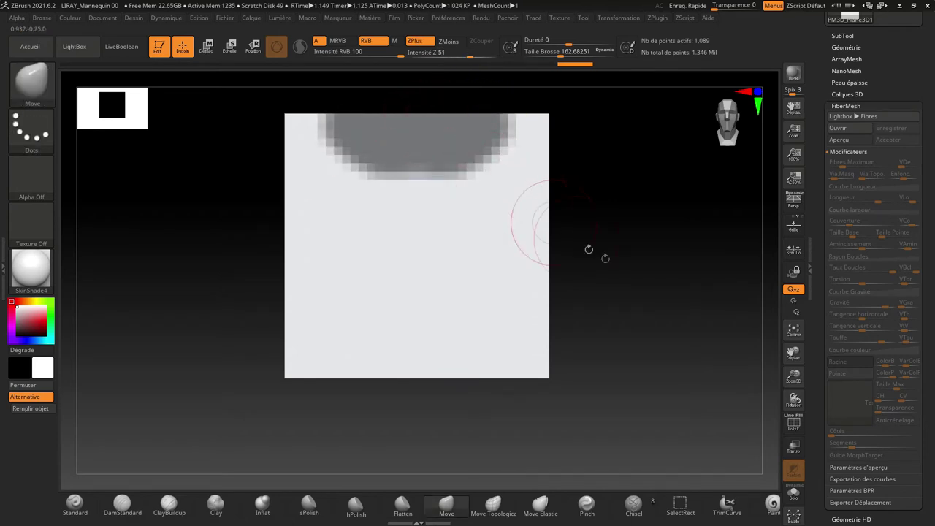
click(856, 117)
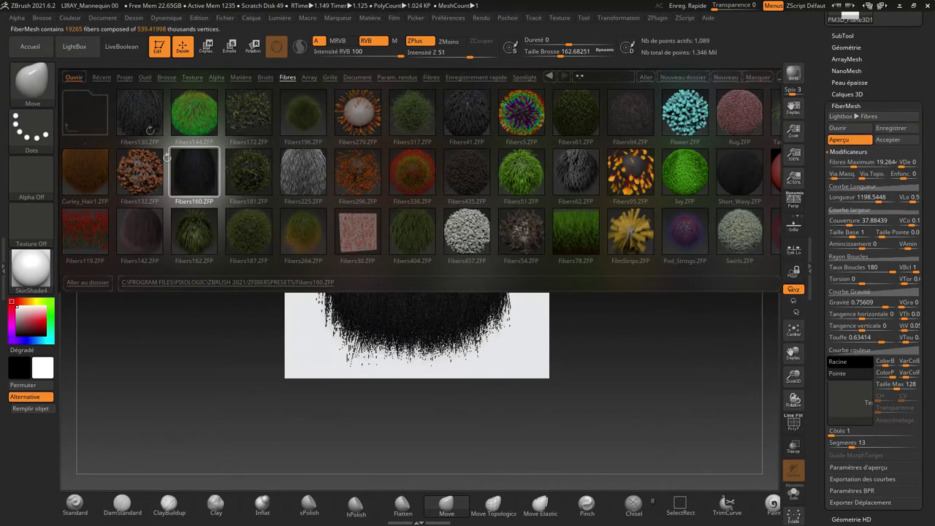
Apply Fibers160, lower Fibres Maximum to 2.44 (about 2440 fibres) and shorten Longueur to about 1161
click(73, 46)
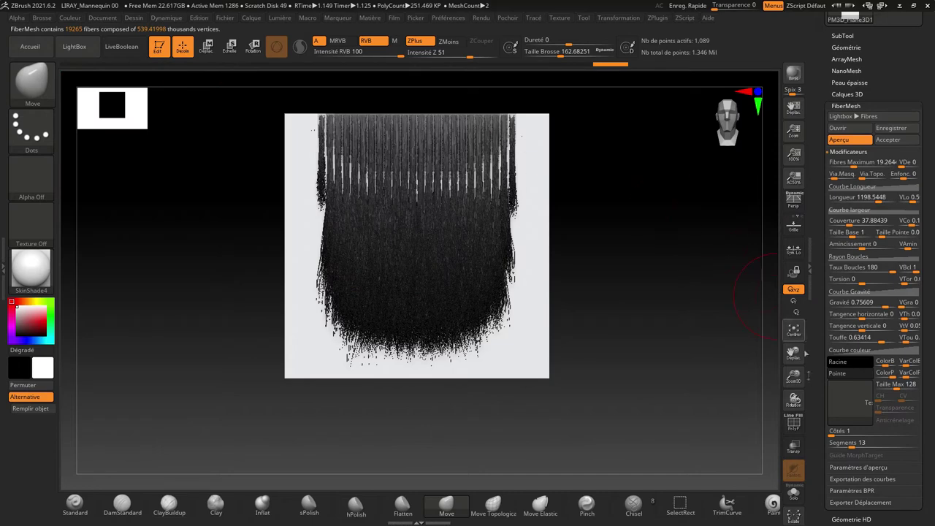
drag(795, 380, 750, 318)
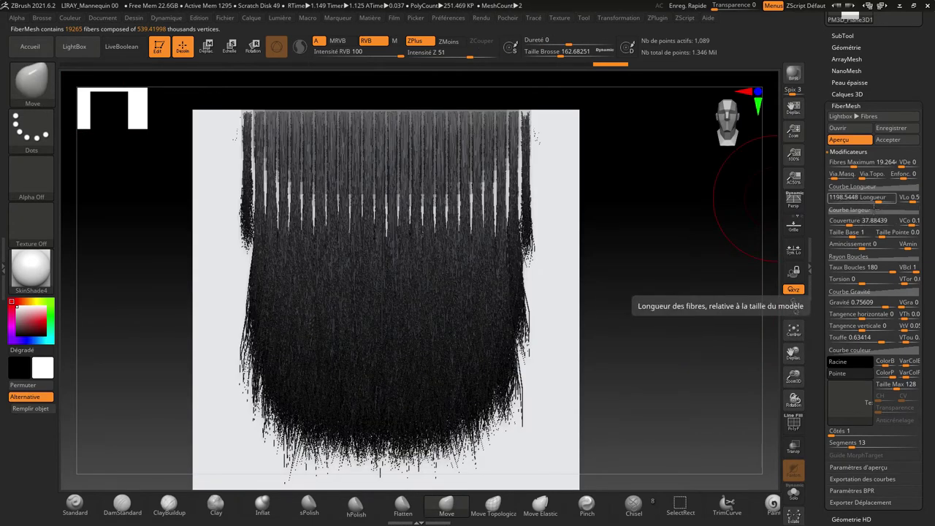
click(860, 162)
drag(861, 167, 853, 172)
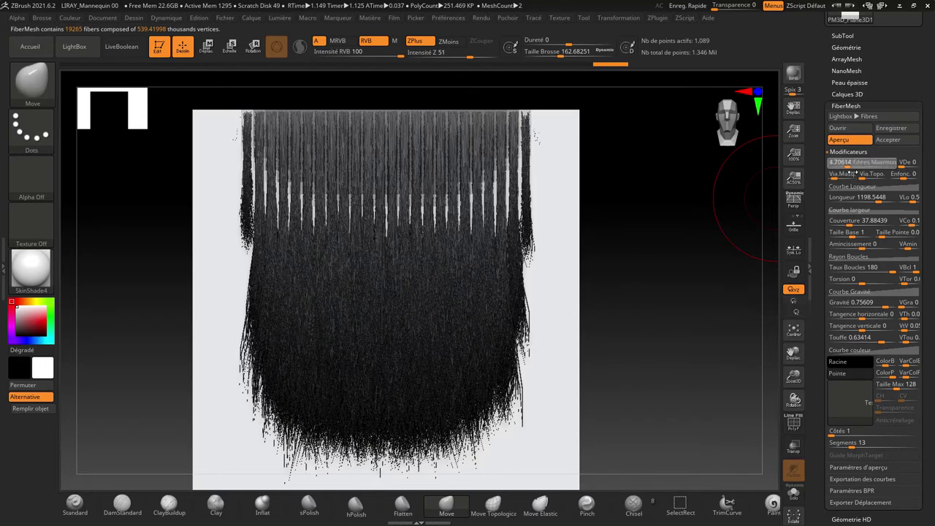
key(Return)
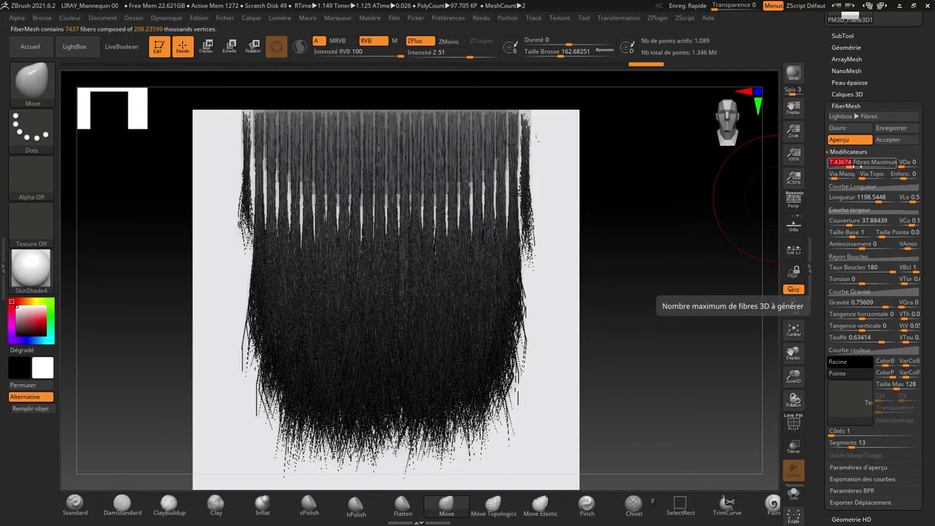
drag(860, 166, 852, 169)
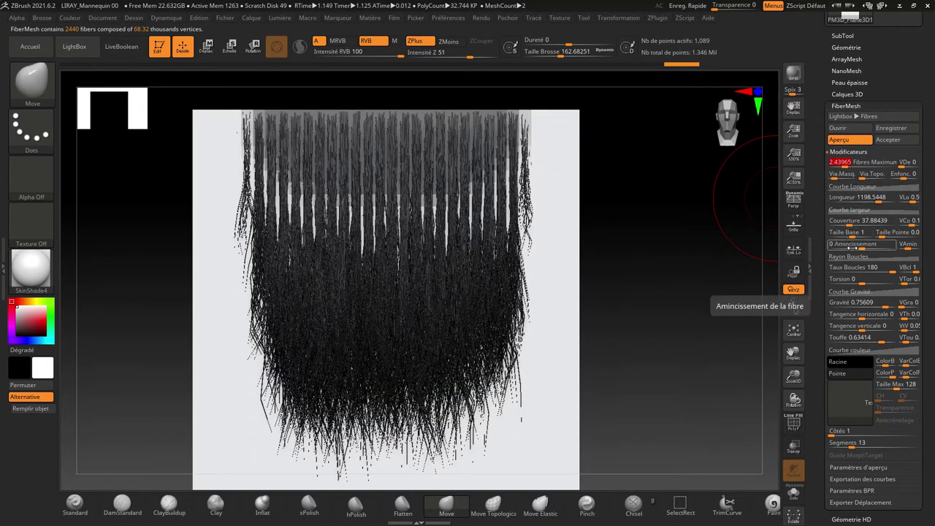
drag(880, 203, 883, 208)
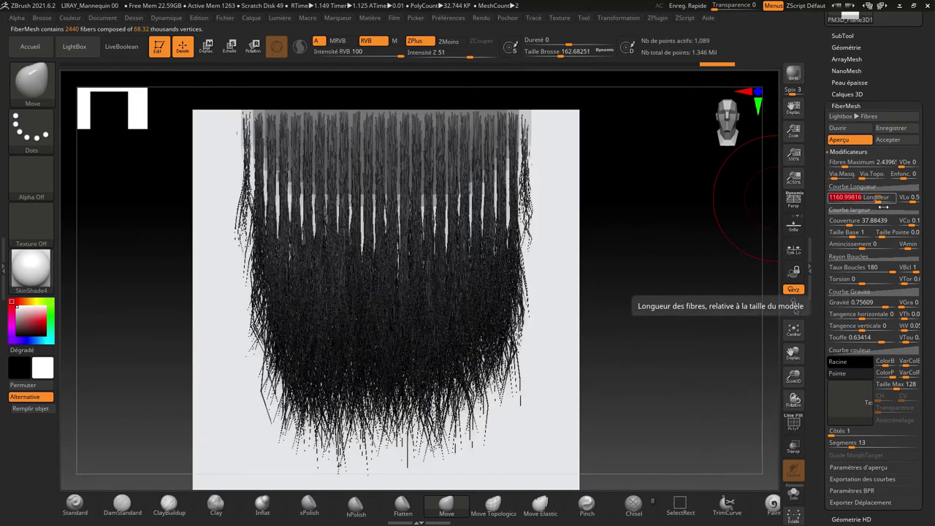
click(886, 205)
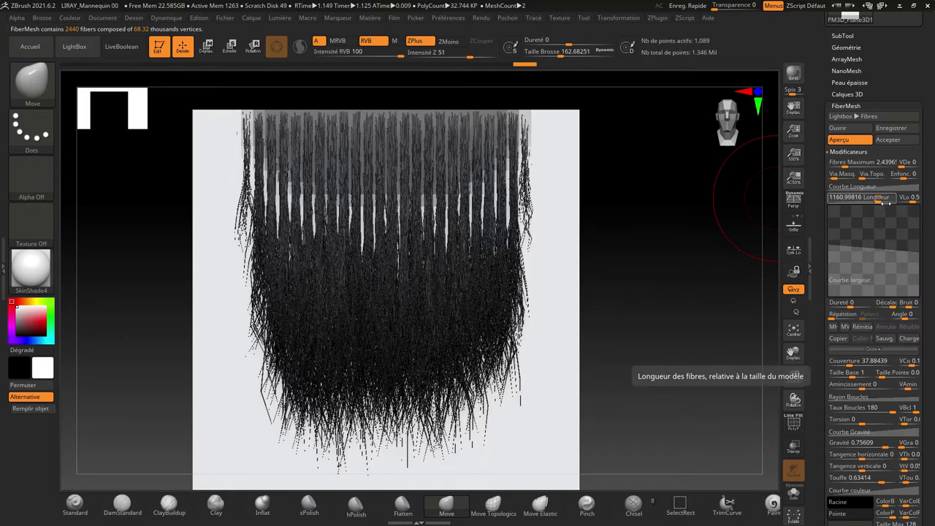
Raise Longueur to 1469.39 and Couverture to about 450, then render the thick hair with BPR
drag(887, 204, 882, 202)
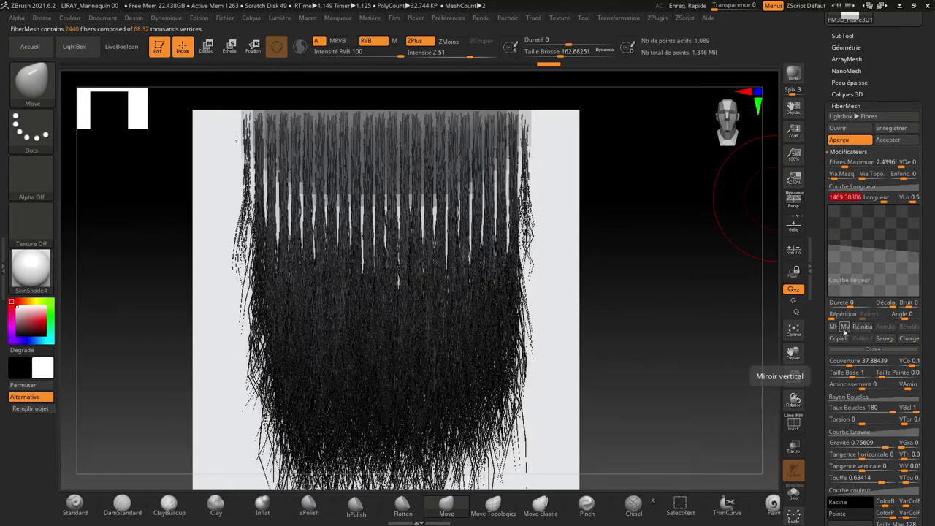
click(837, 361)
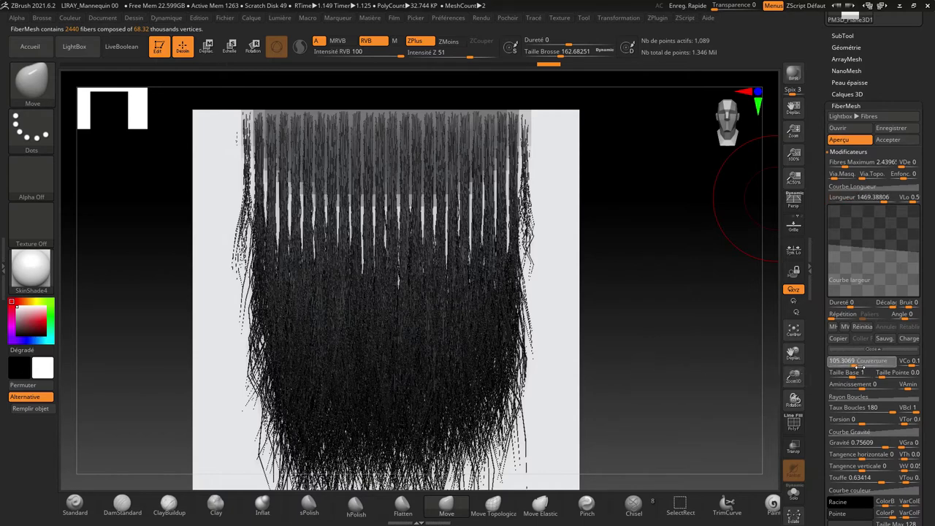
drag(848, 362, 870, 372)
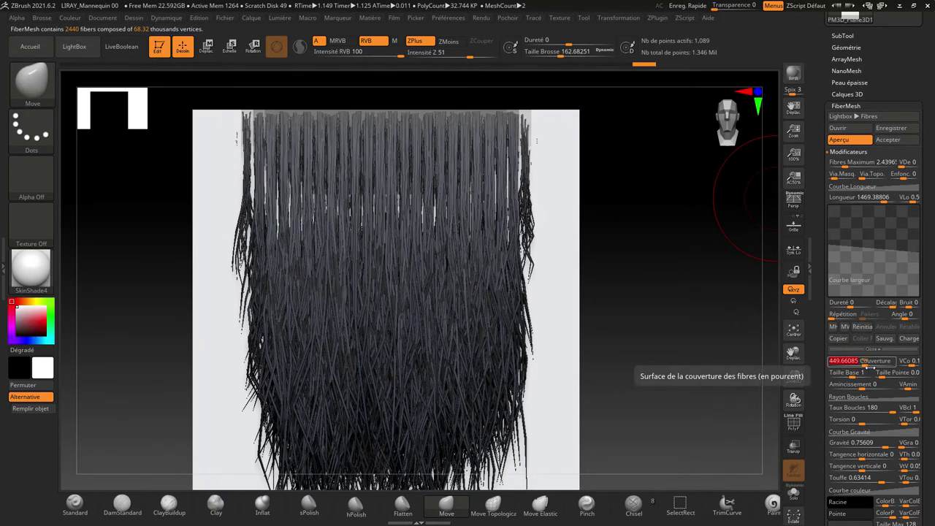
click(795, 74)
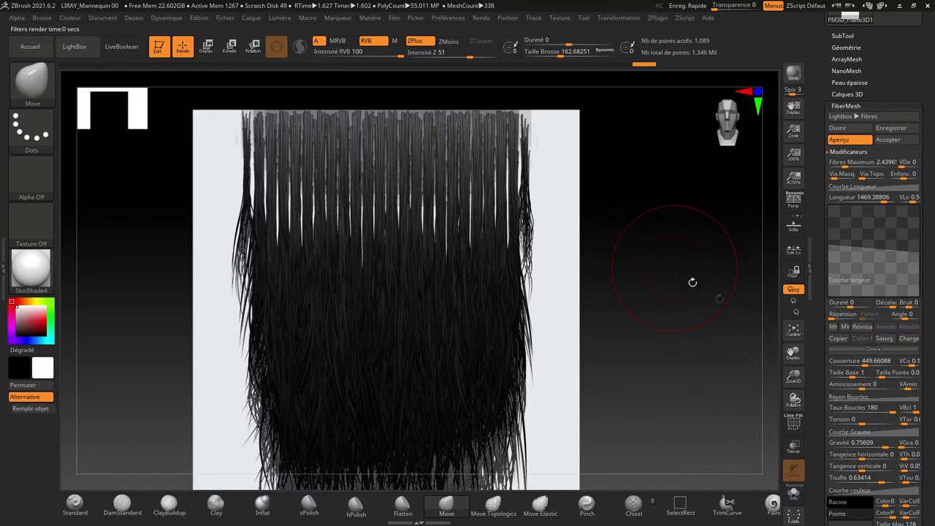
Set Taux Boucles to 0, then restore it to 180 to keep the curls
click(860, 410)
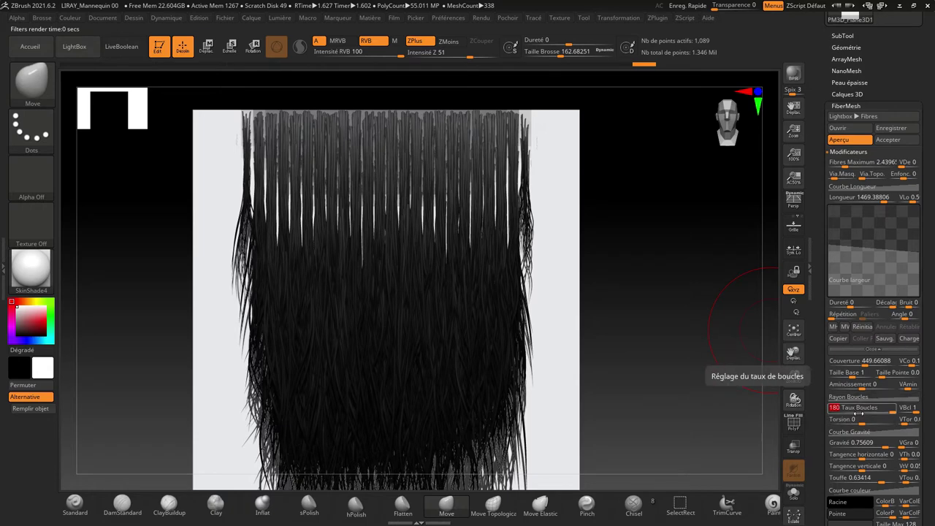
key(Return)
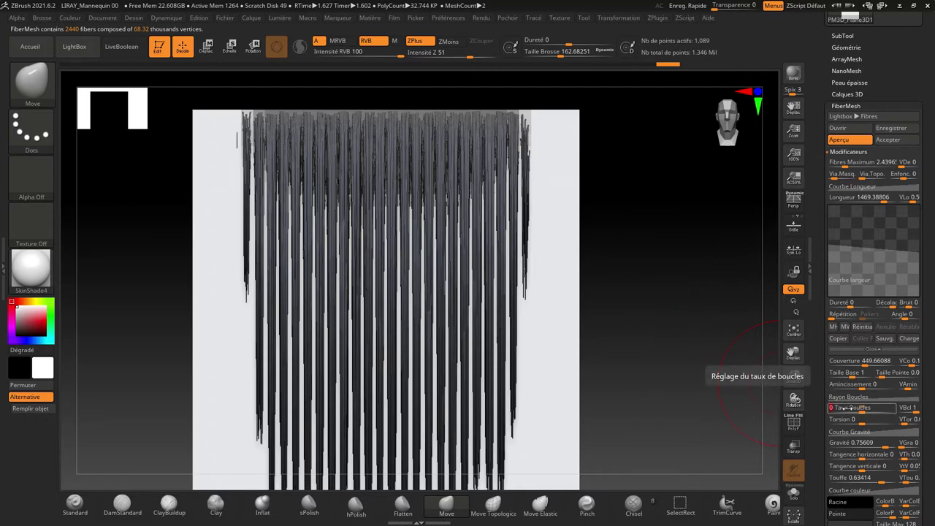
text(180)
key(Return)
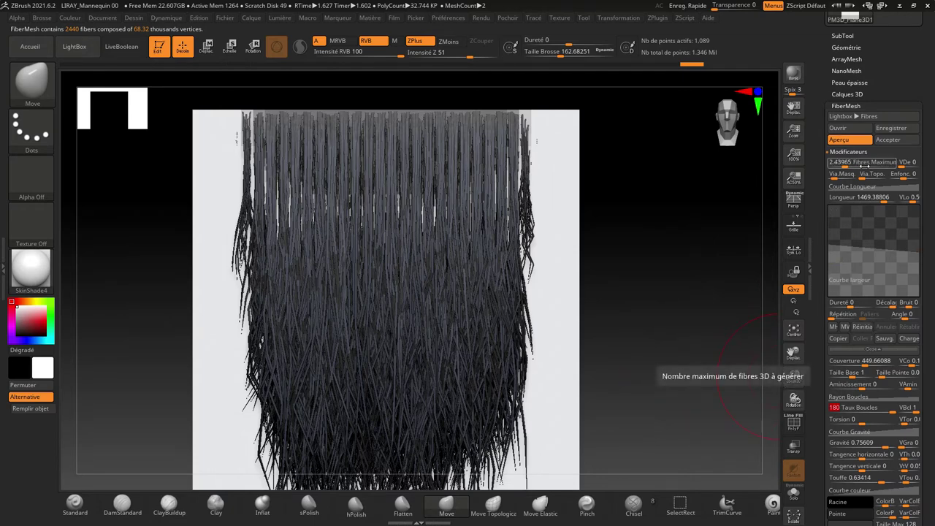
Adjust Fibres Maximum to about 0.417 (418 fibres), render with BPR, and return to the viewport
click(849, 167)
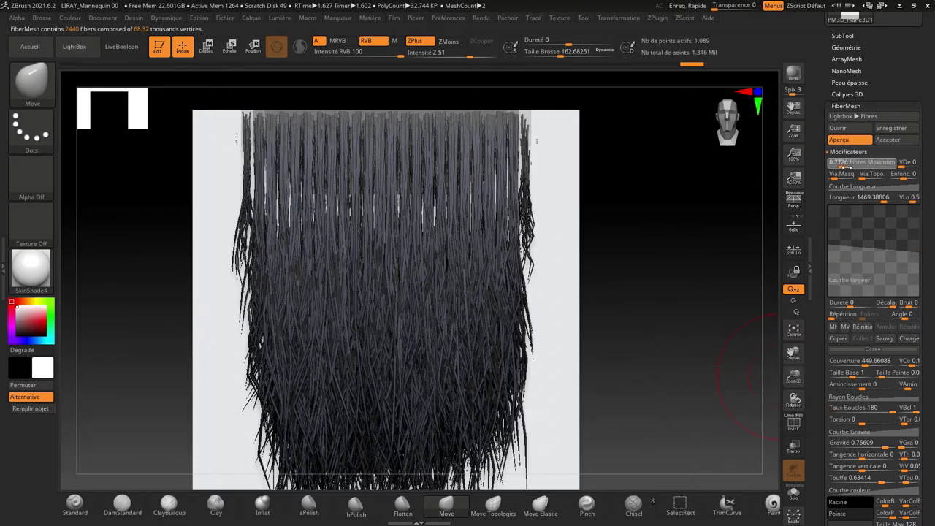
click(846, 168)
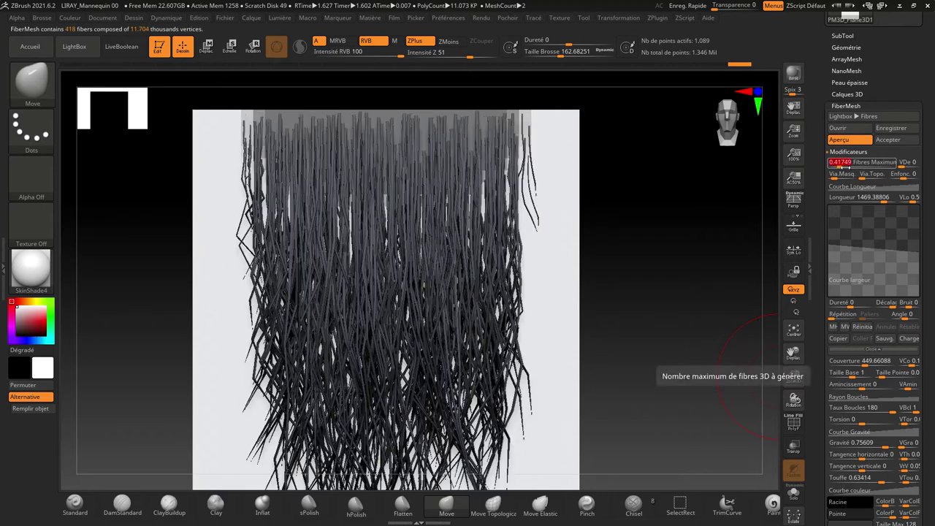
click(845, 168)
click(844, 167)
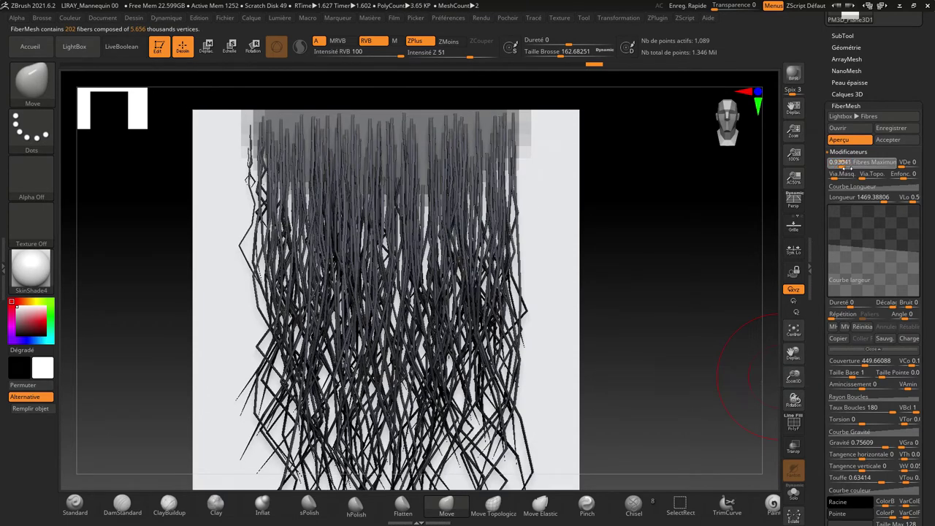
click(849, 168)
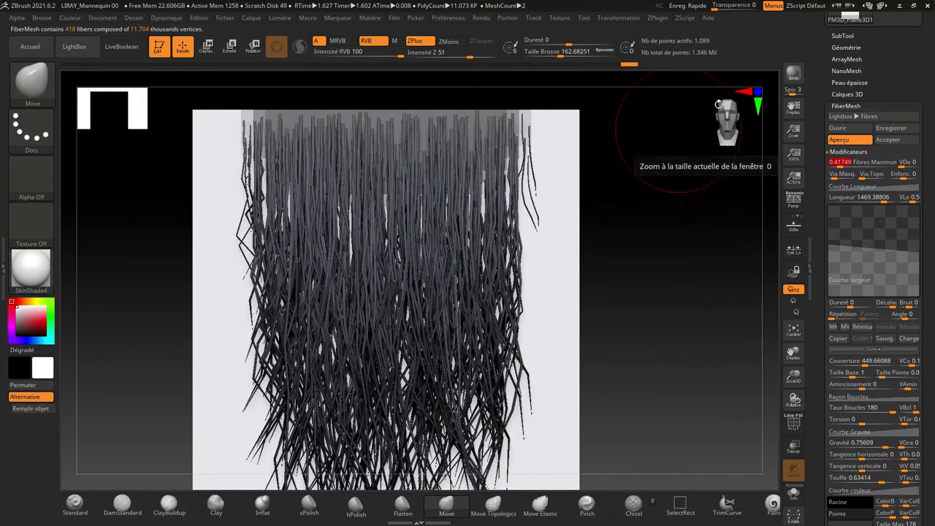
click(794, 73)
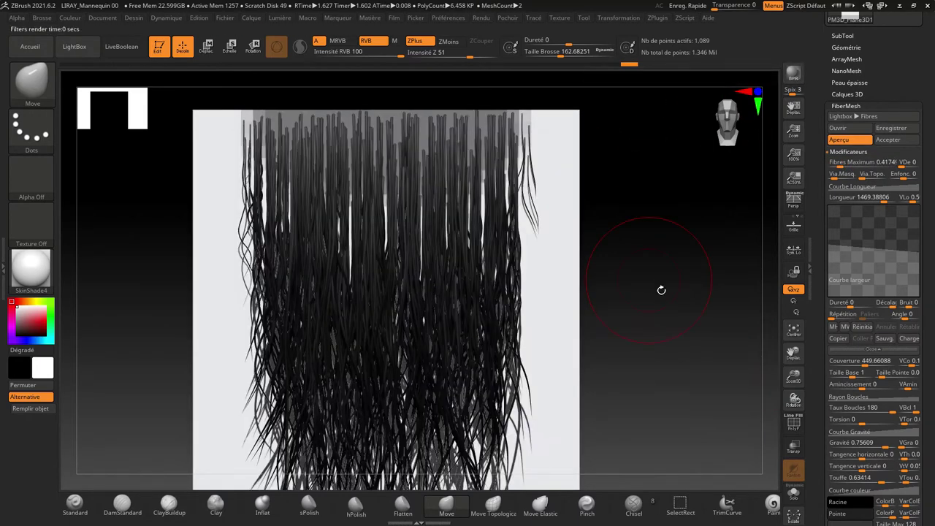
click(680, 303)
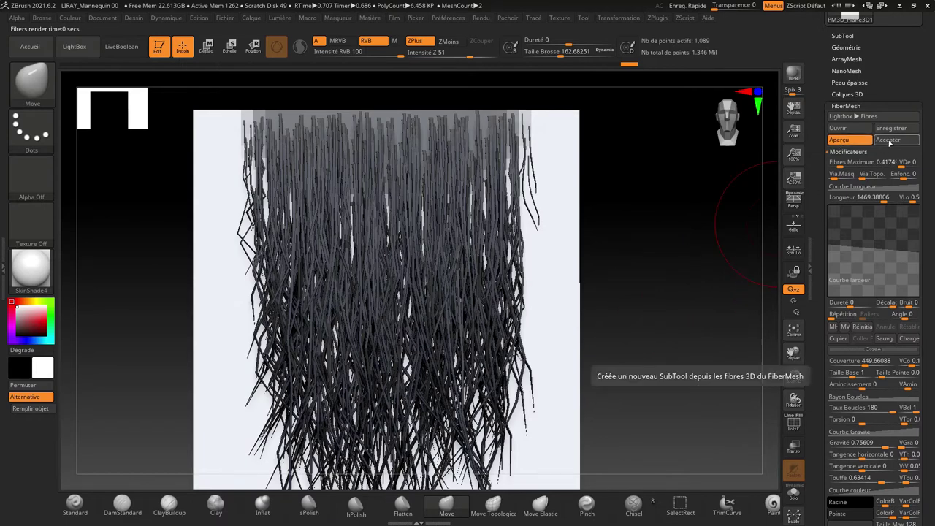
Accept the fibre preview and add it as the Fibers39 subtool, then zoom out
click(888, 140)
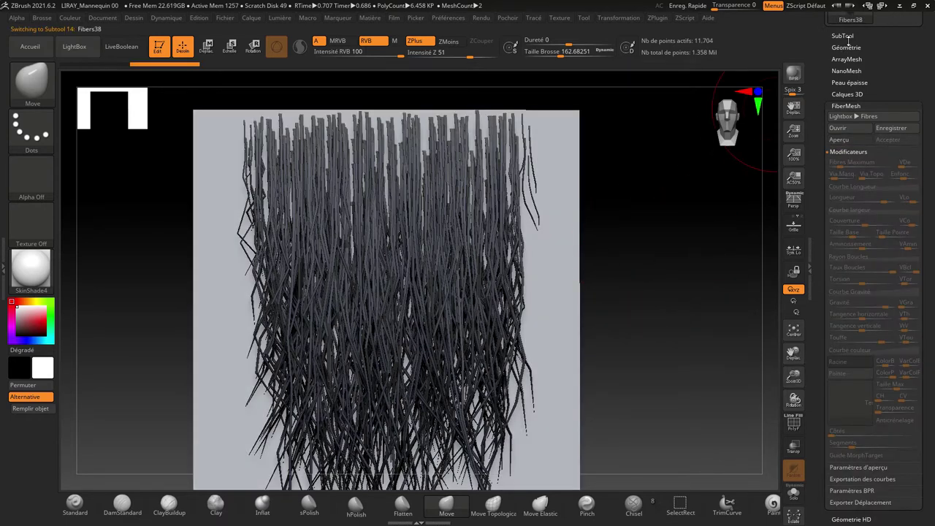
click(845, 36)
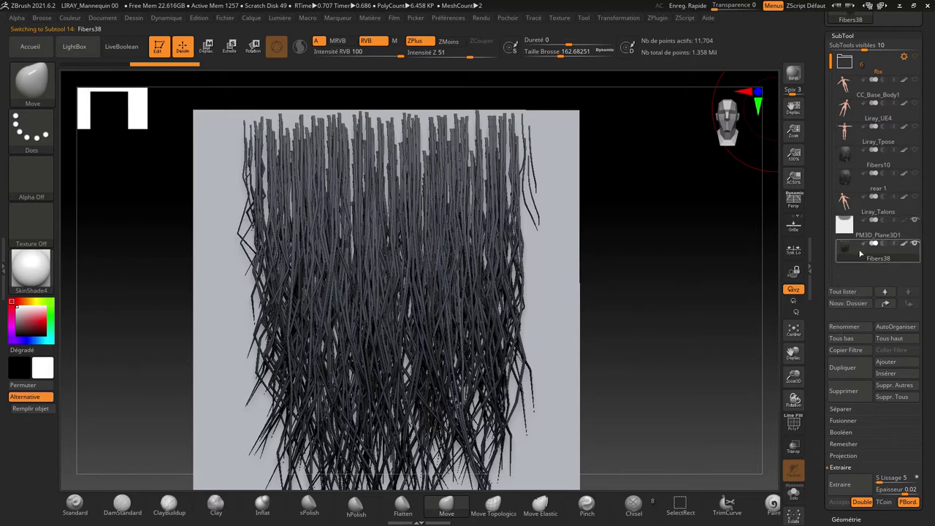
mouse_move(877, 249)
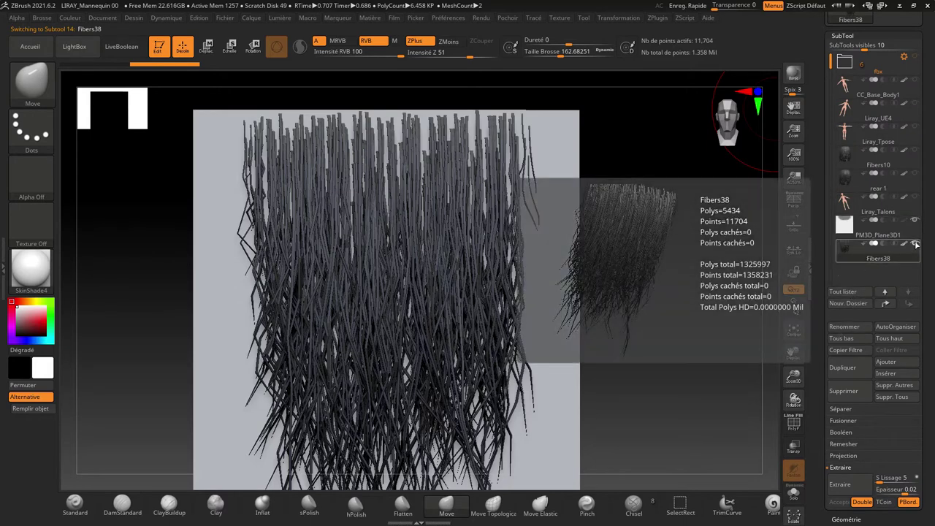
click(843, 367)
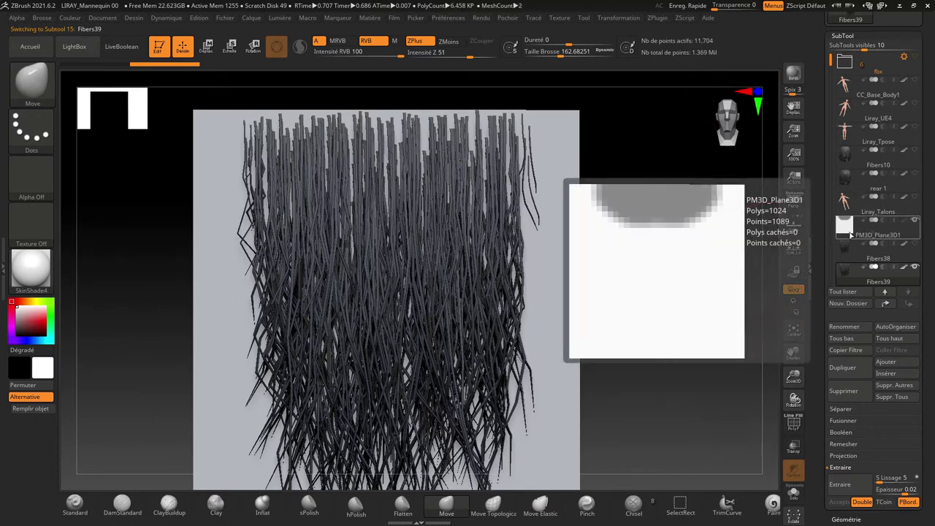
drag(667, 336, 659, 309)
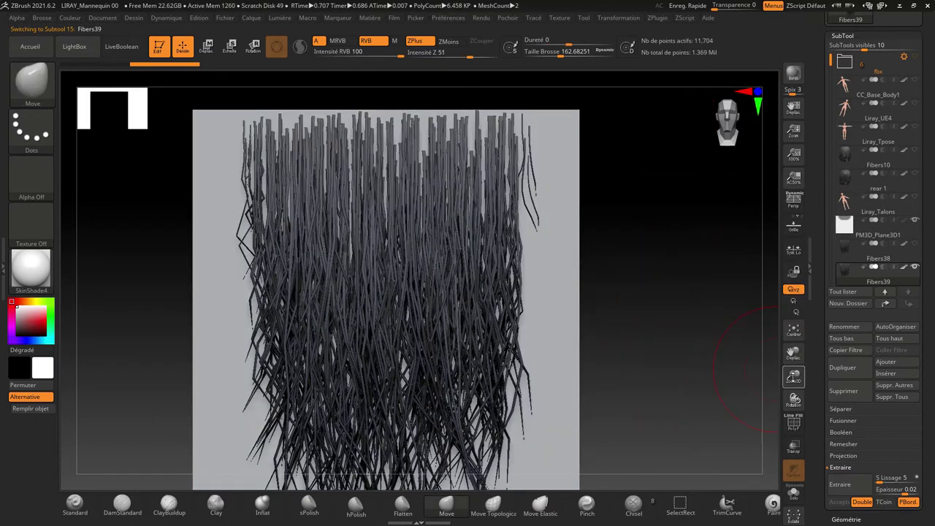
drag(795, 376, 796, 343)
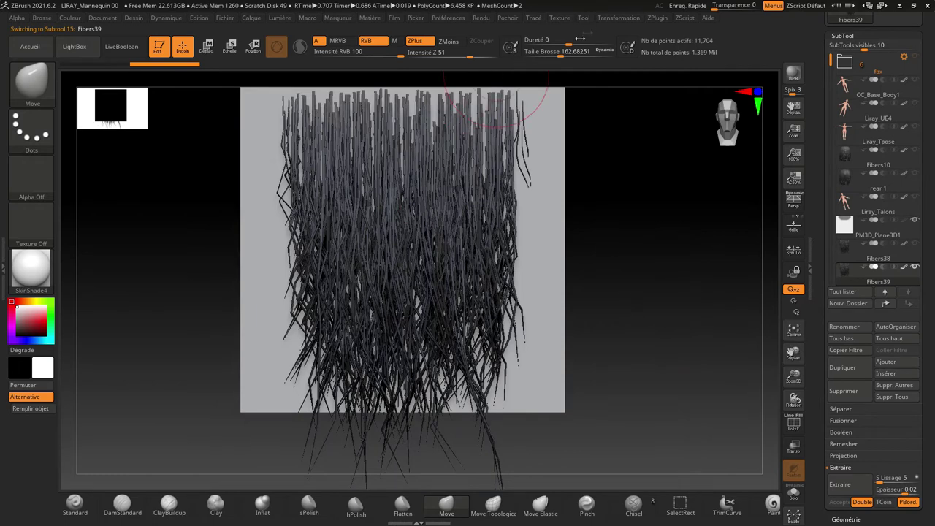
Enlarge Taille Brosse to about 517 and push the hair's left side inward with Move
drag(572, 63, 585, 62)
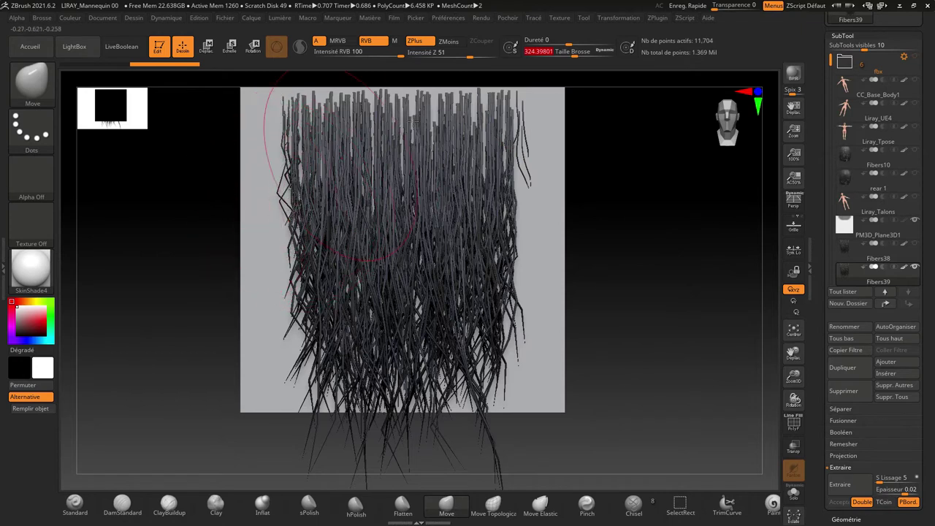
drag(572, 54, 587, 54)
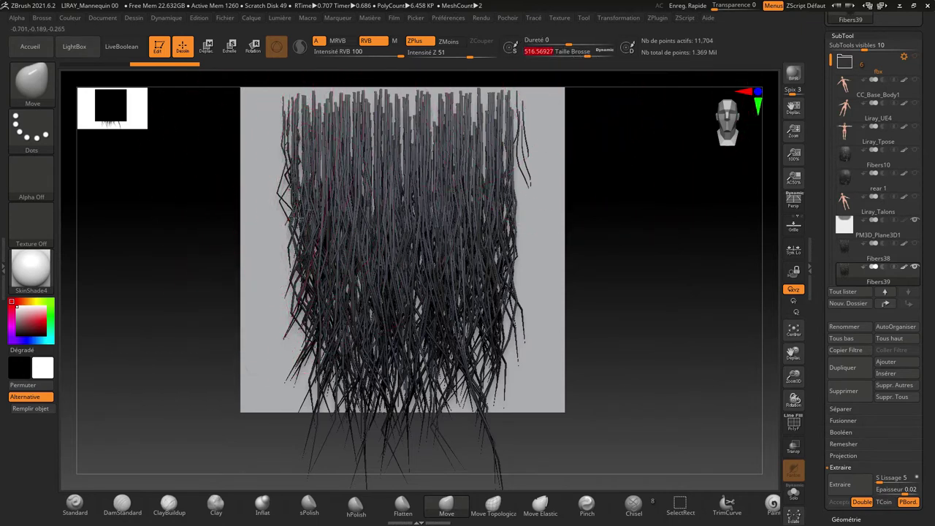
mouse_move(301, 201)
mouse_down()
mouse_move(324, 224)
mouse_move(318, 242)
mouse_up()
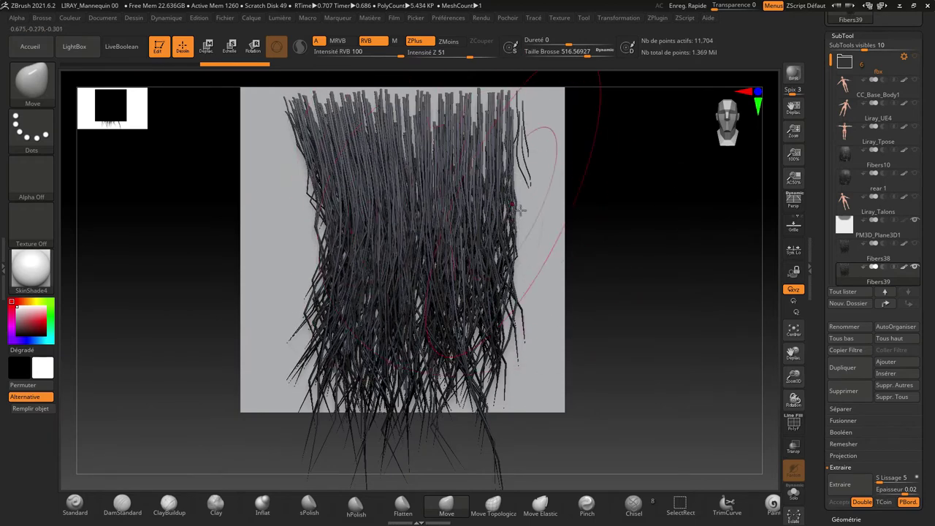
Move the left, right and lower Fibers39 strands inward to gather them into a tapering bundle
drag(541, 183, 521, 217)
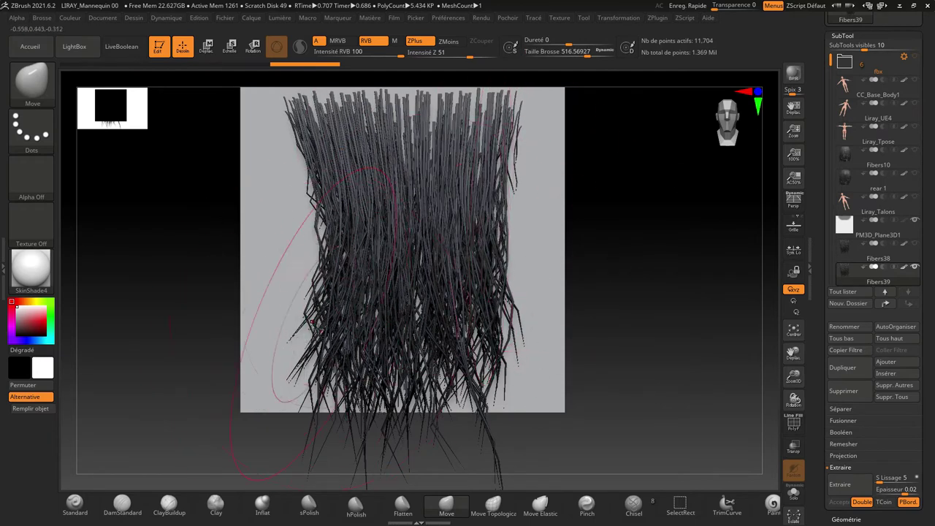
mouse_move(323, 320)
mouse_down()
mouse_move(340, 343)
mouse_move(329, 350)
mouse_move(389, 389)
mouse_move(366, 278)
mouse_up()
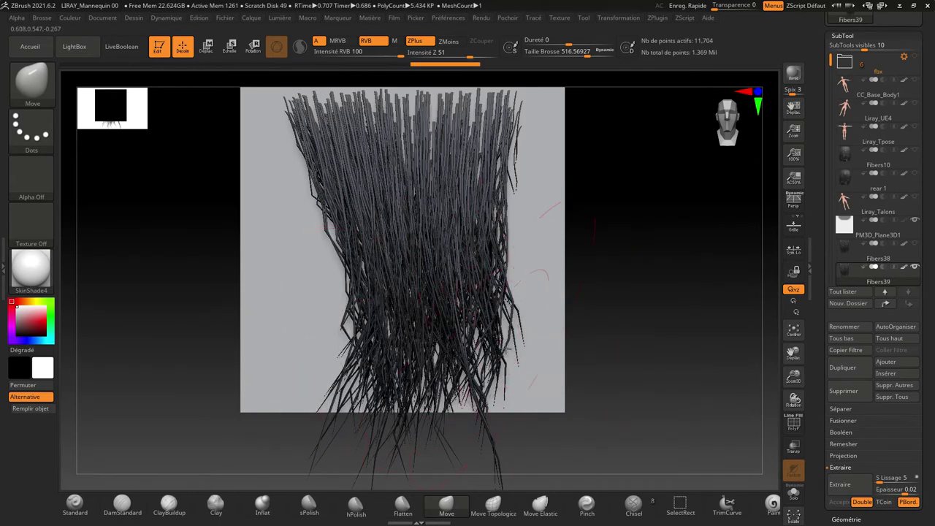
drag(521, 197, 495, 310)
drag(497, 429, 409, 314)
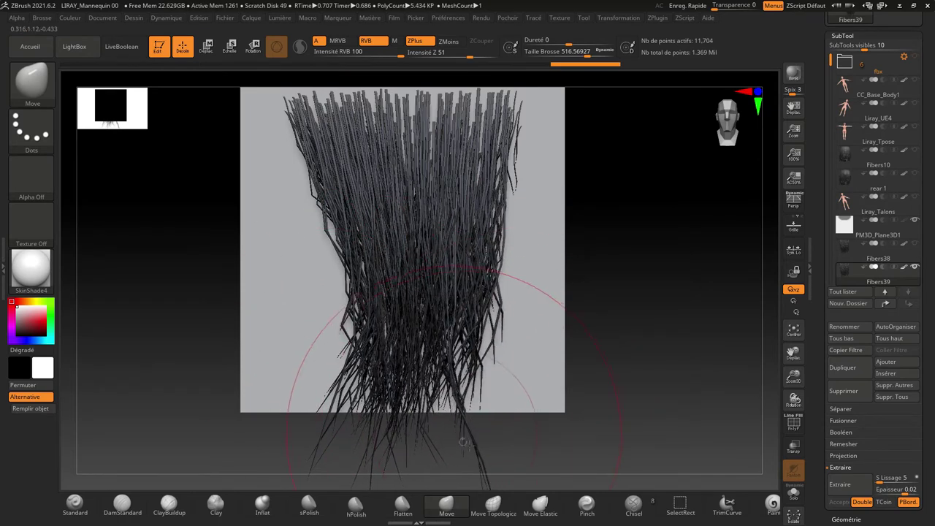
drag(424, 380, 485, 470)
drag(393, 342, 456, 461)
drag(328, 415, 344, 292)
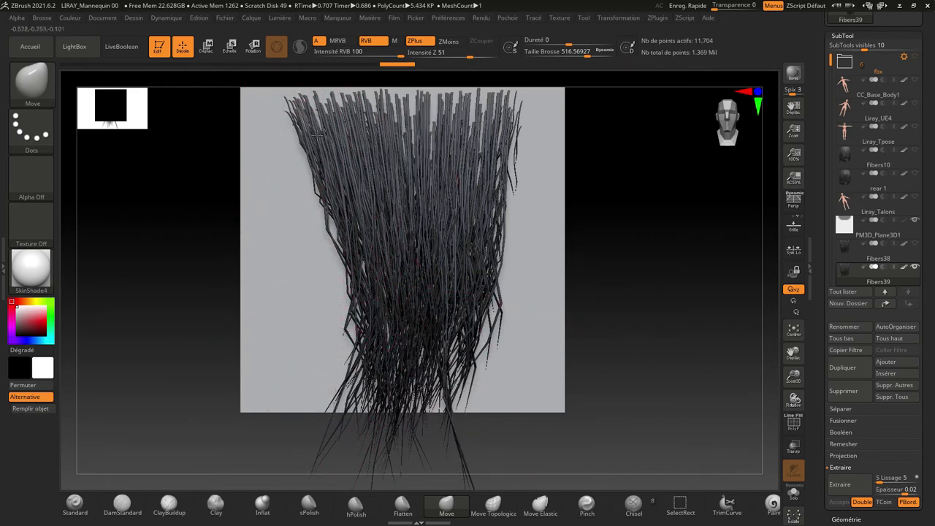
drag(329, 182, 299, 350)
drag(297, 264, 288, 267)
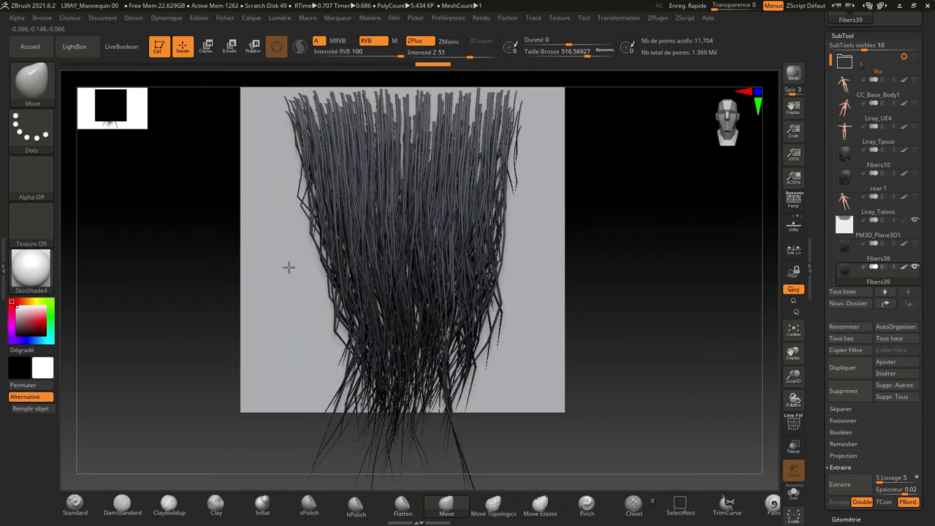
mouse_move(292, 307)
mouse_down()
mouse_move(313, 323)
mouse_move(486, 302)
mouse_move(484, 351)
mouse_up()
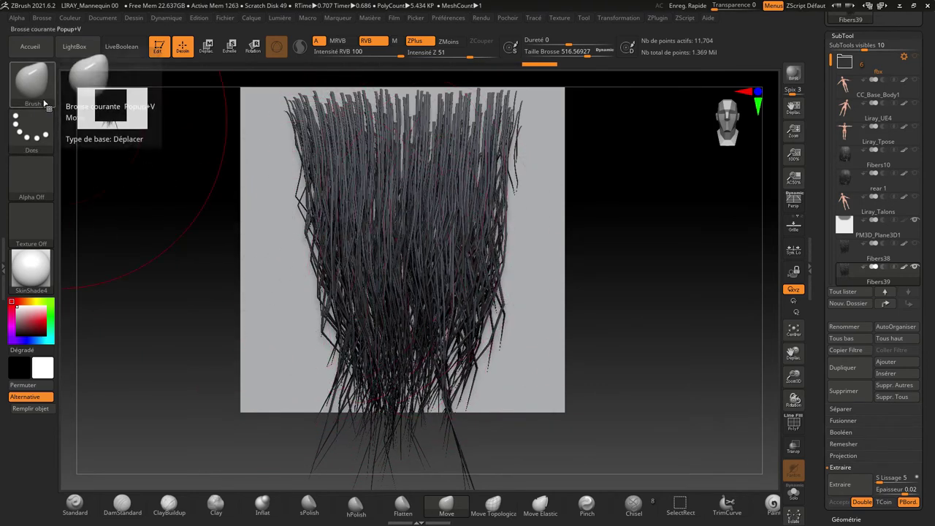
Switch to GroomHairLong and comb the strands into a straight vertical fan narrowing at the bottom
click(29, 93)
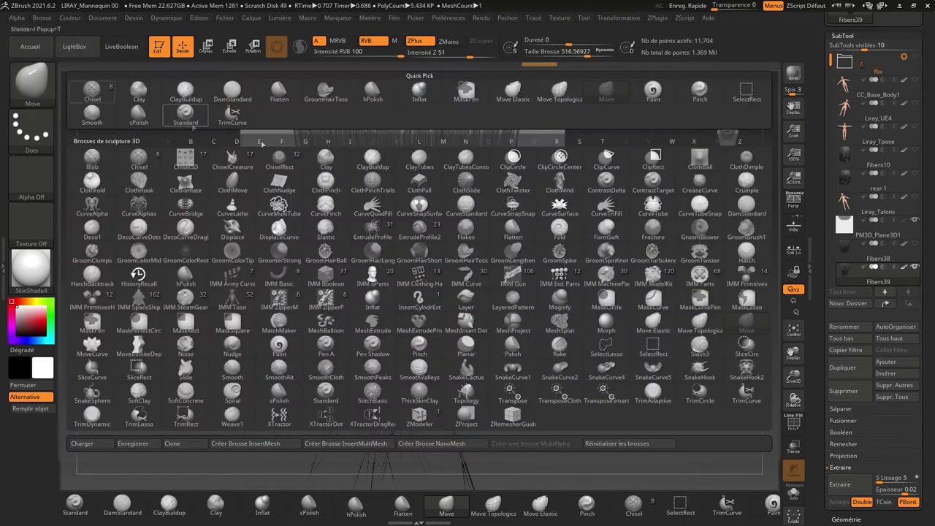
click(373, 254)
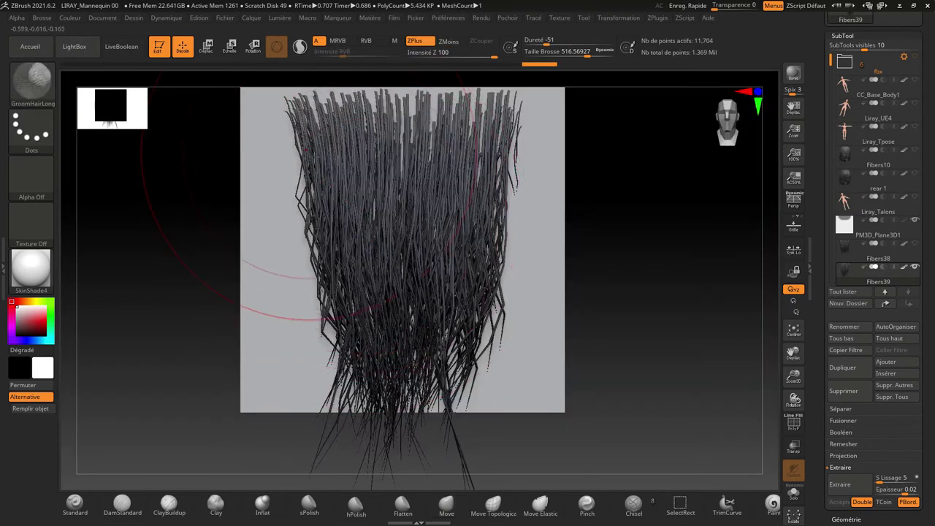
mouse_move(252, 314)
mouse_down()
mouse_move(315, 290)
mouse_move(317, 181)
mouse_up()
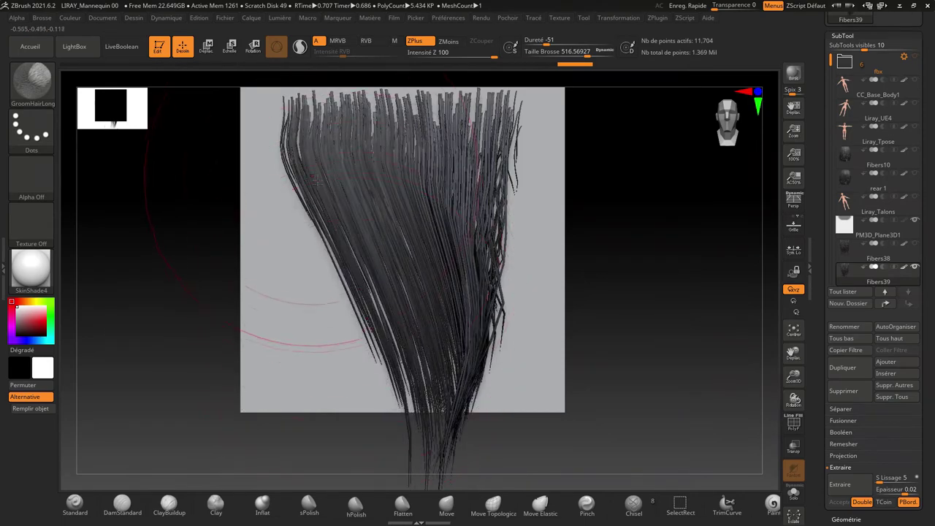
drag(375, 155, 370, 352)
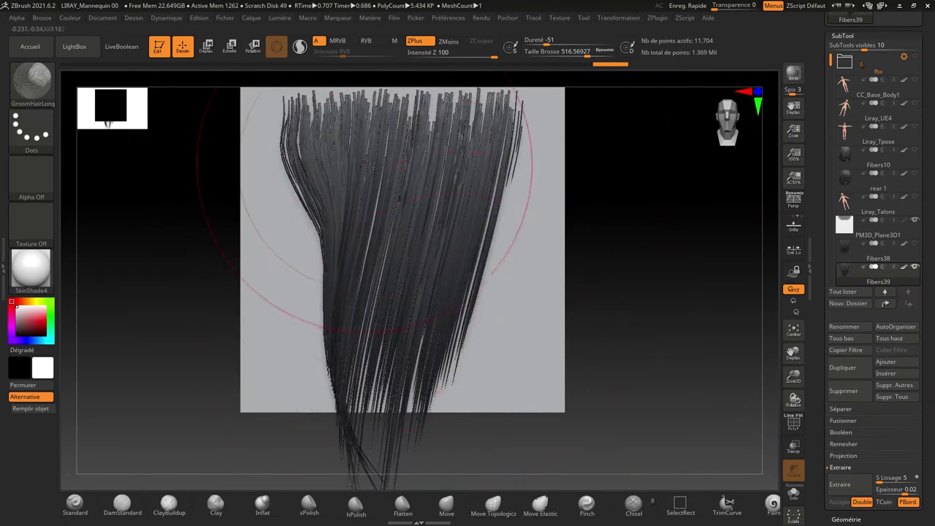
drag(504, 139, 505, 260)
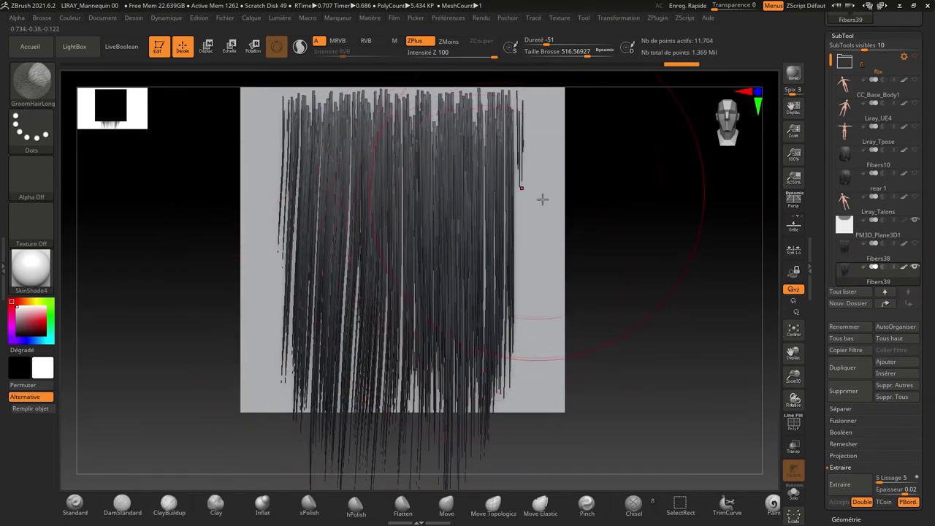
mouse_move(543, 199)
mouse_down()
mouse_move(469, 295)
mouse_move(411, 282)
mouse_up()
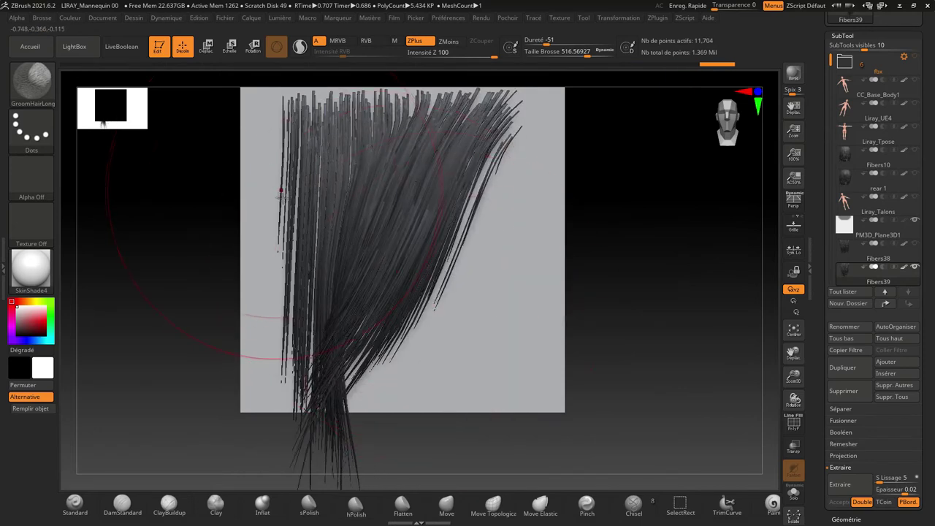
mouse_move(282, 191)
mouse_down()
mouse_move(317, 397)
mouse_move(353, 465)
mouse_move(377, 452)
mouse_up()
drag(302, 208, 394, 438)
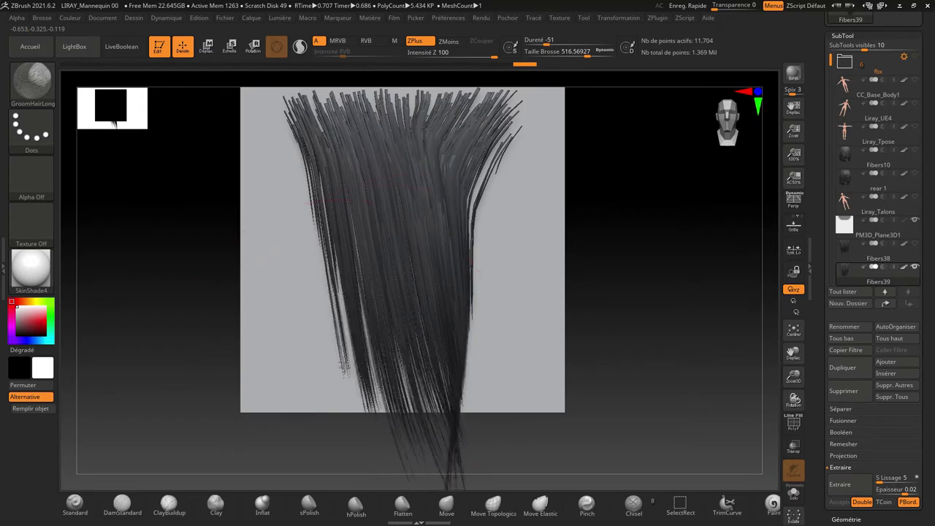
drag(501, 246, 486, 402)
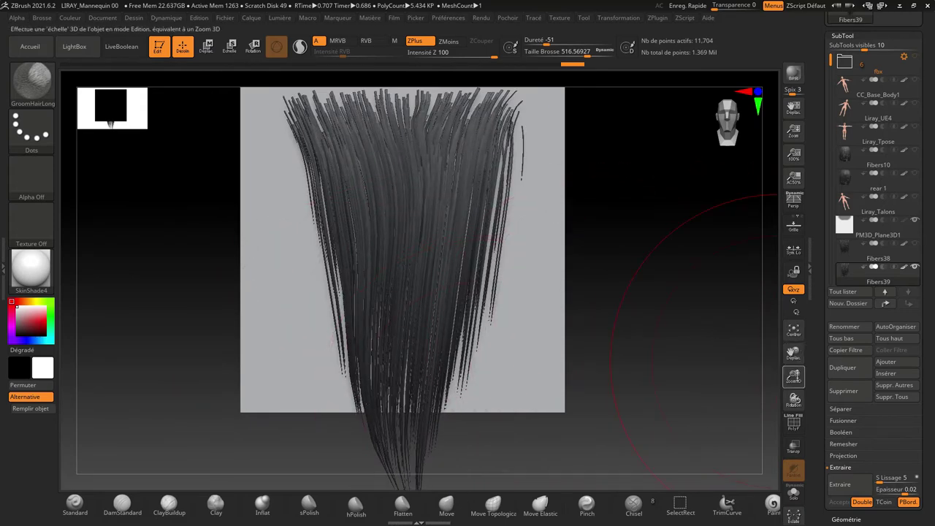
drag(796, 363, 802, 372)
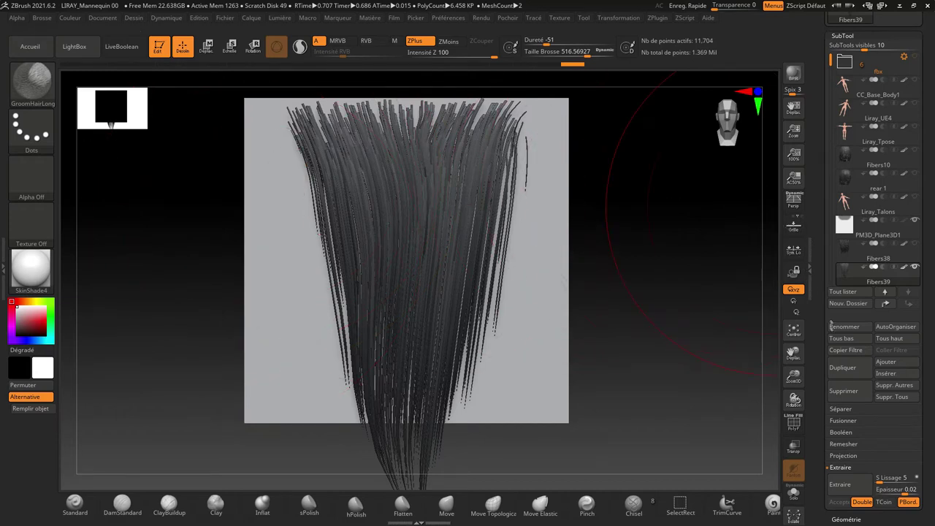
Rename the Fibers39 subtool to 'hair texture 1' and hide PM3D_Plane3D1
click(833, 329)
text(hair texture)
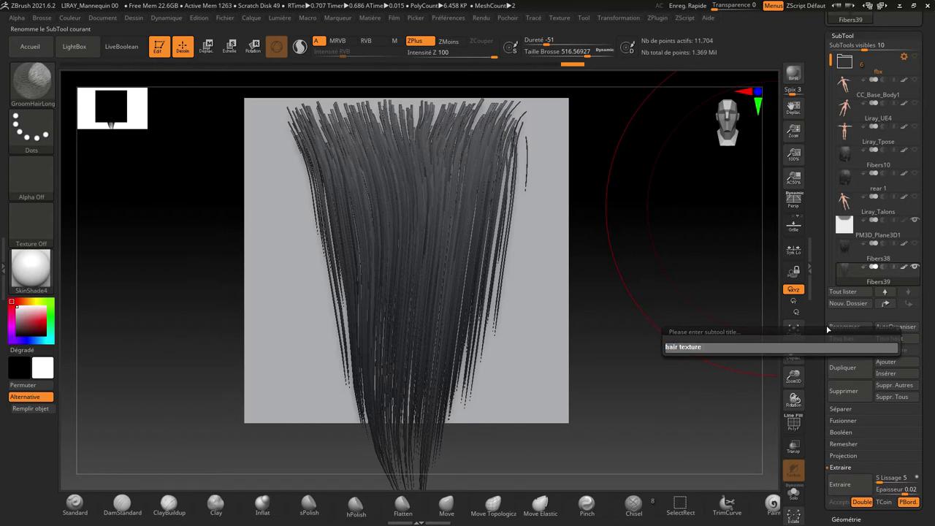
key(Return)
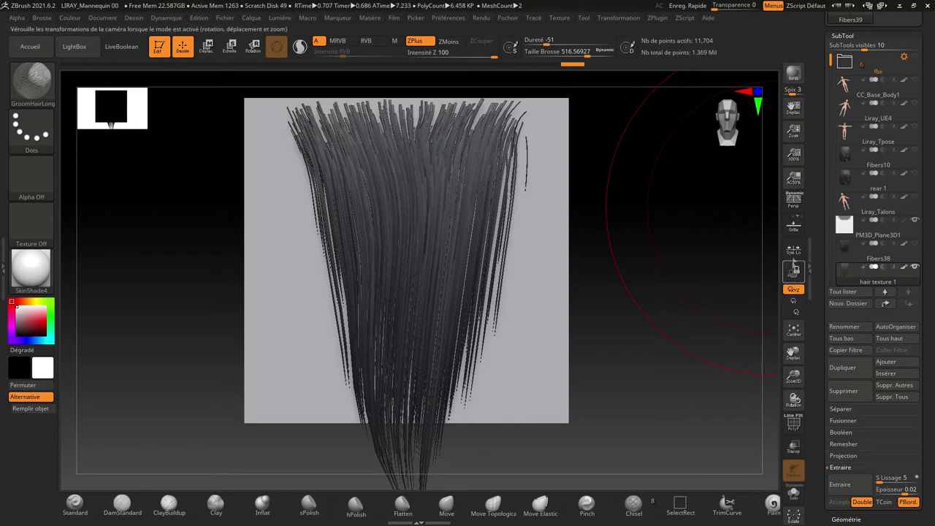
mouse_move(845, 225)
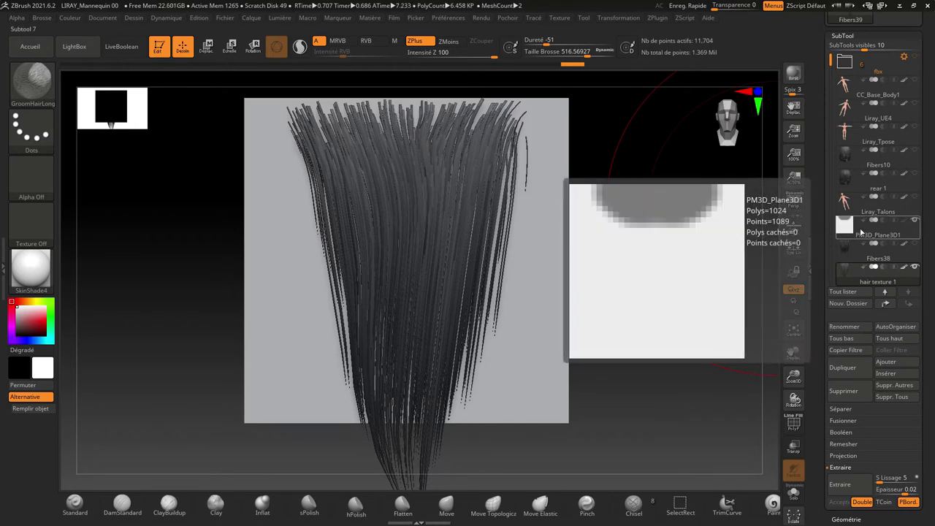
click(916, 221)
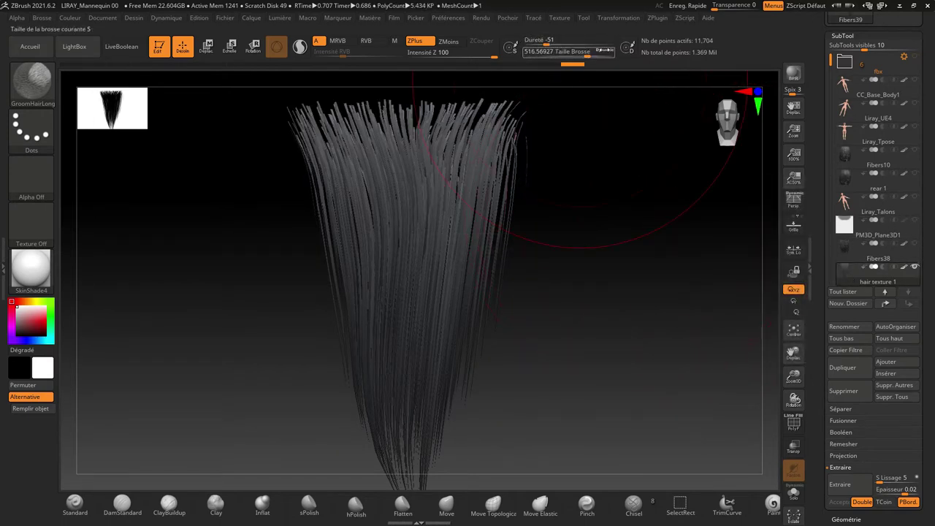
Shrink the brush to 128, switch from ZPlus to MRVB, and pick the ReflectYellow material
drag(605, 50, 559, 51)
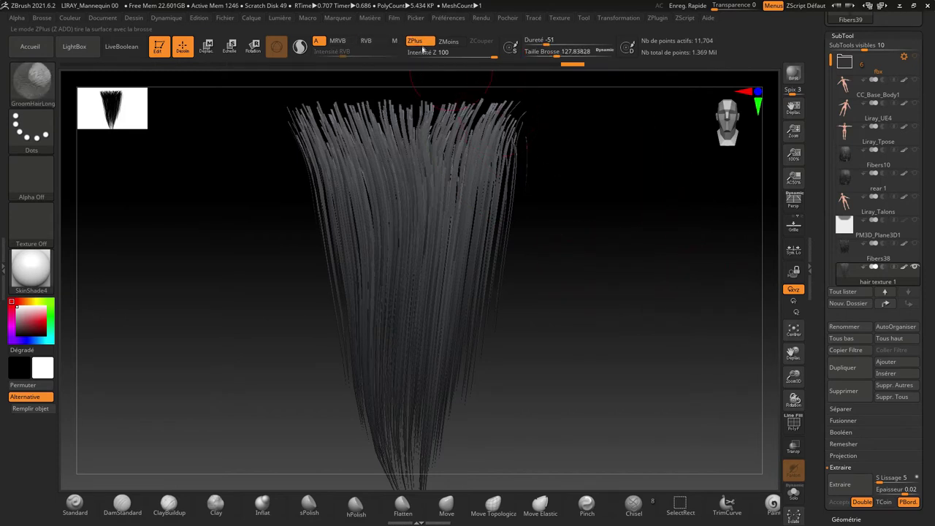
click(417, 43)
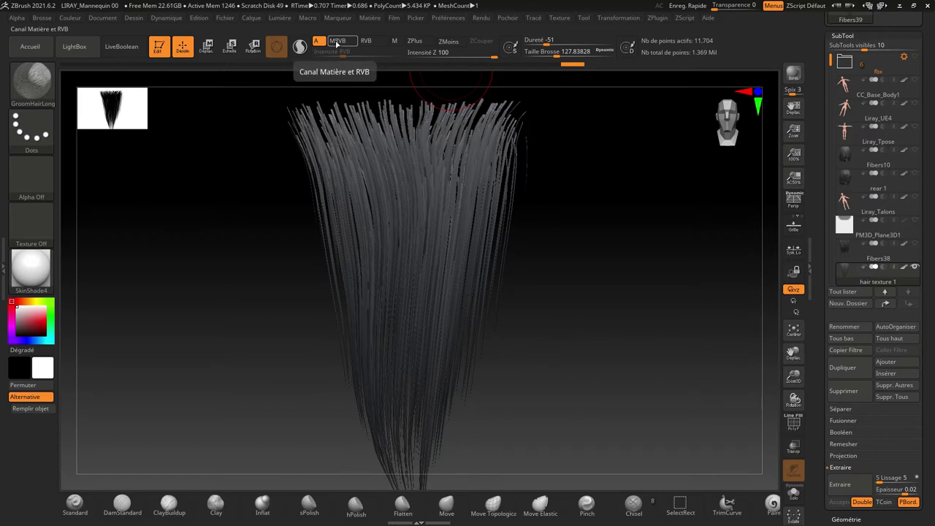
click(337, 42)
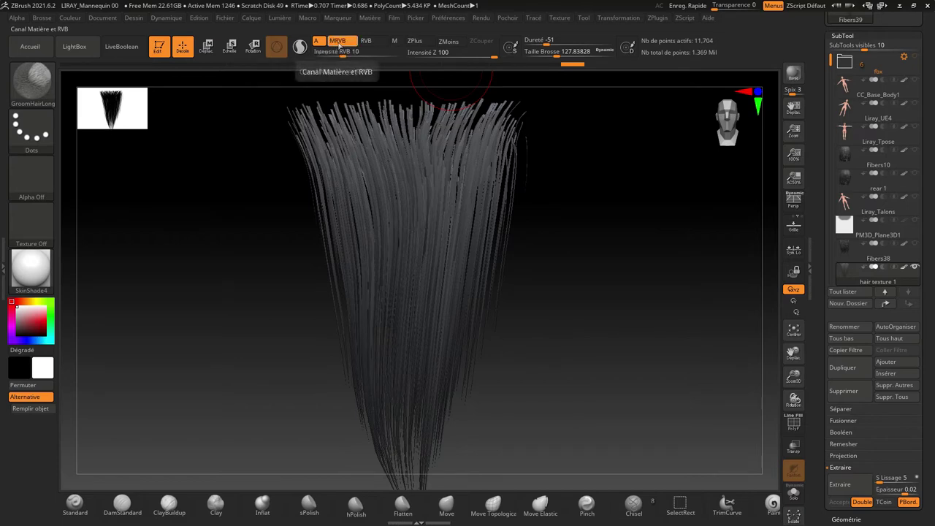
click(30, 270)
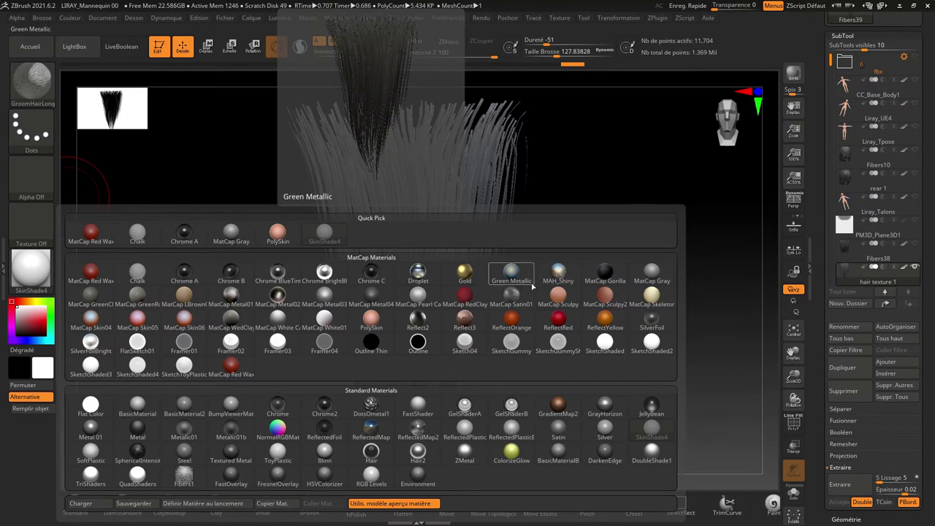
click(610, 320)
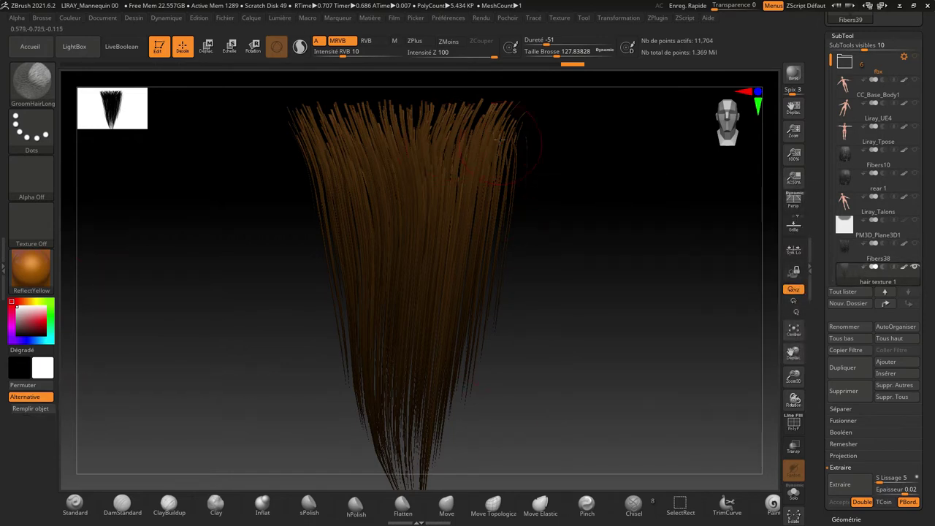
Create UV Fibres UVs for the hair under Texture Map/UV Map
scroll(877, 292, down, 5)
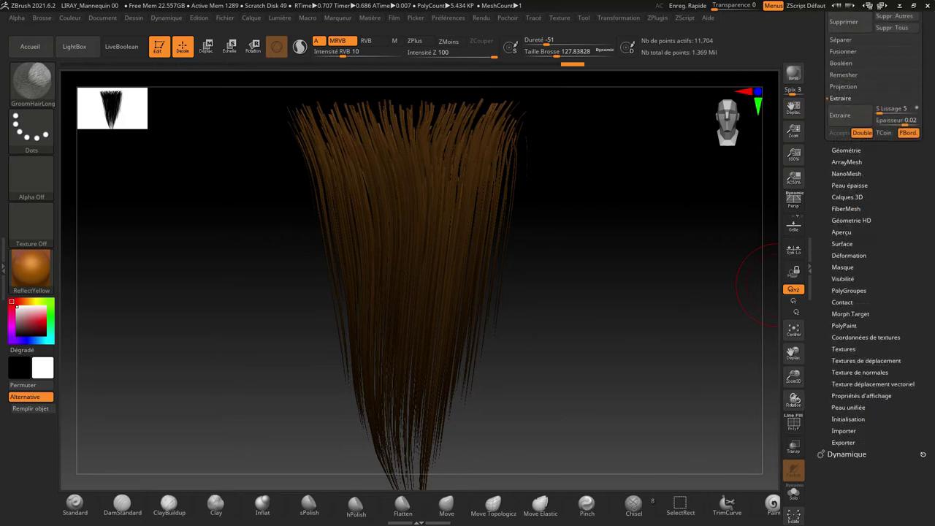
click(851, 338)
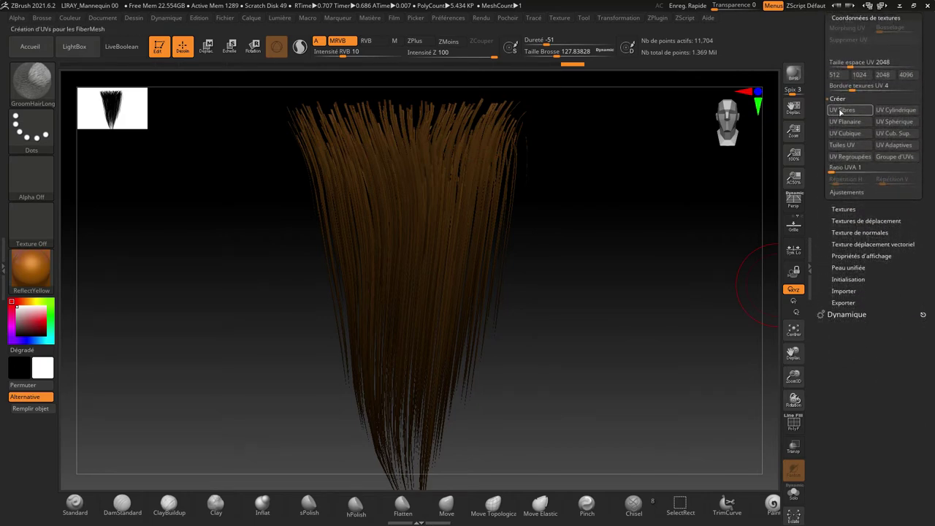
click(839, 111)
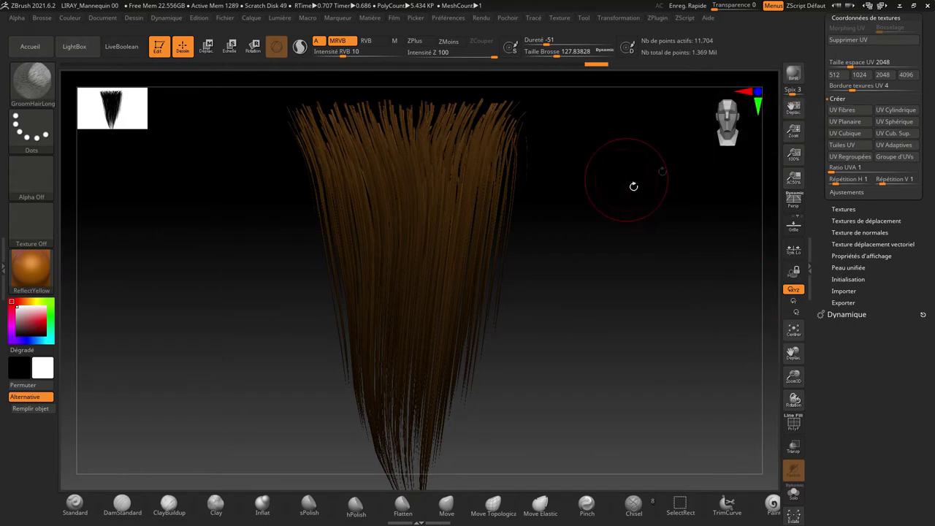
Fill the hair with ReflectYellow several times and render it with BPR
click(30, 410)
click(30, 409)
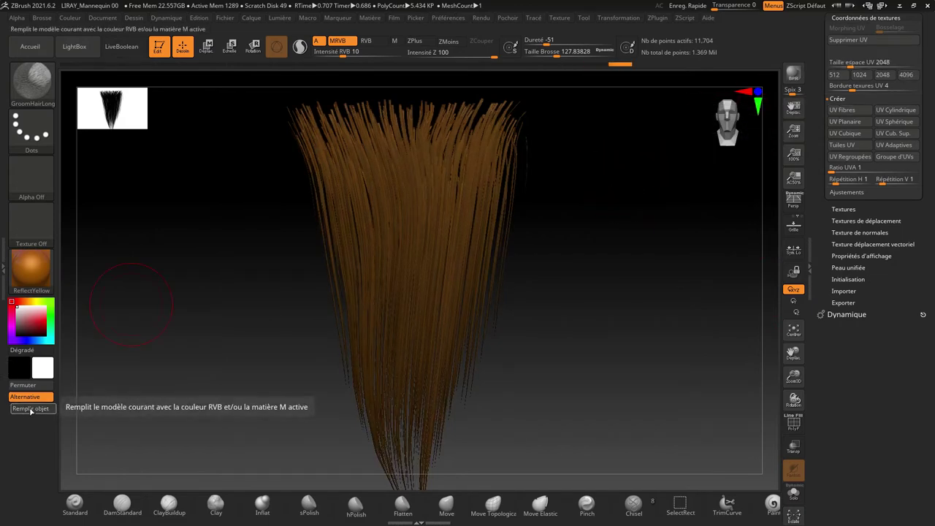
click(30, 409)
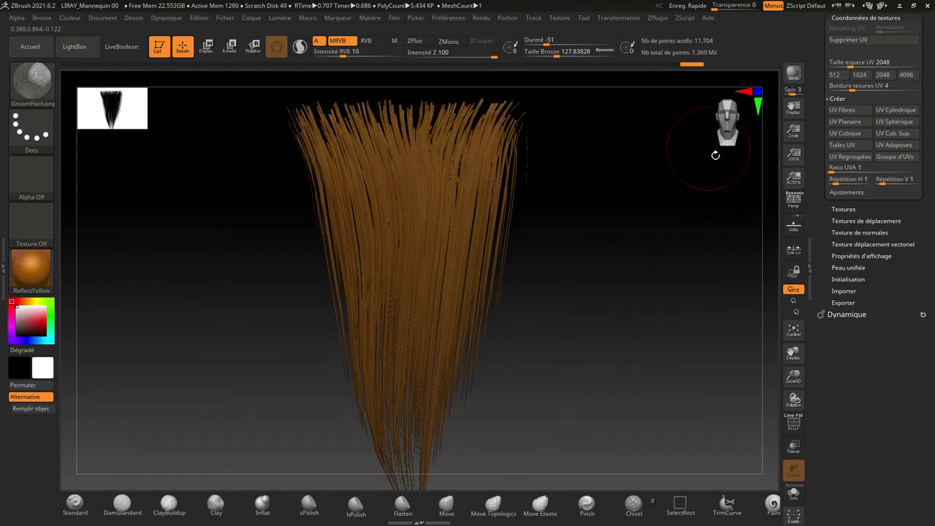
click(791, 76)
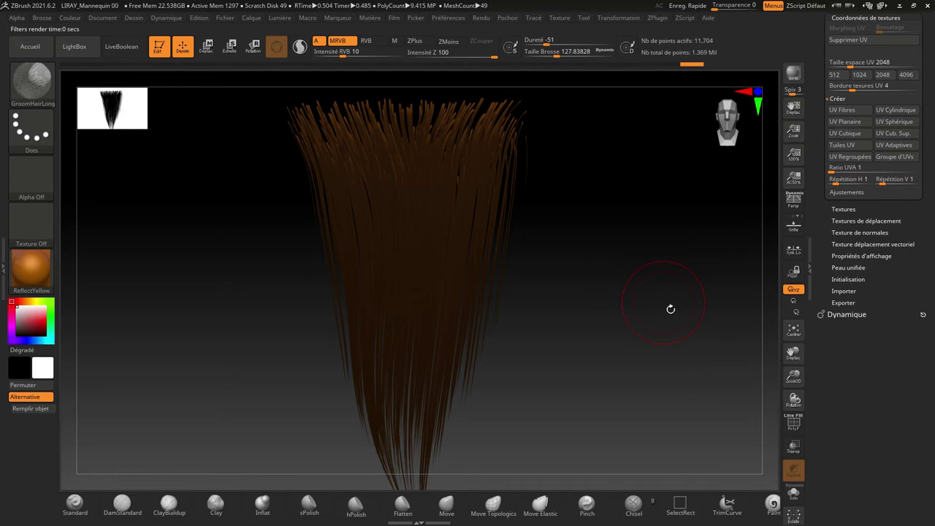
Re-render the hair with BPR and expand the Render Properties settings
mouse_move(671, 309)
mouse_down()
mouse_move(643, 313)
mouse_move(672, 313)
mouse_up()
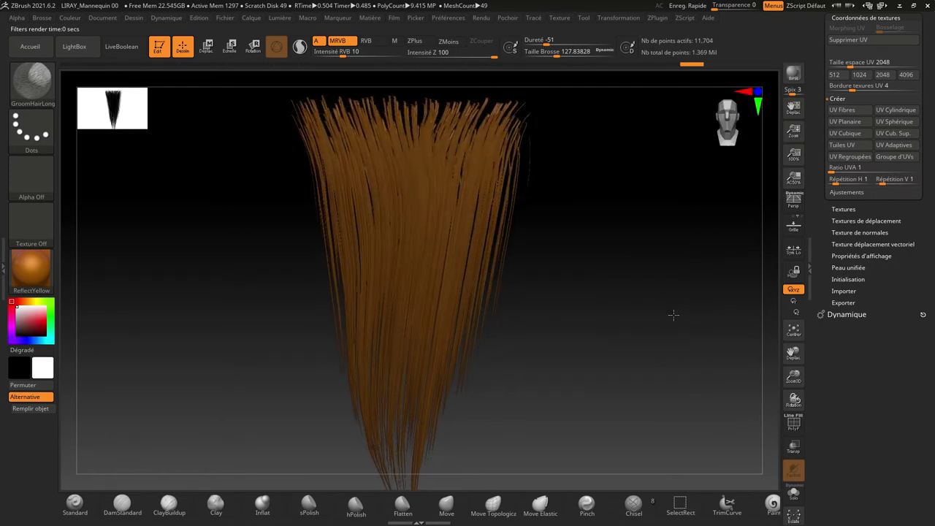
click(796, 78)
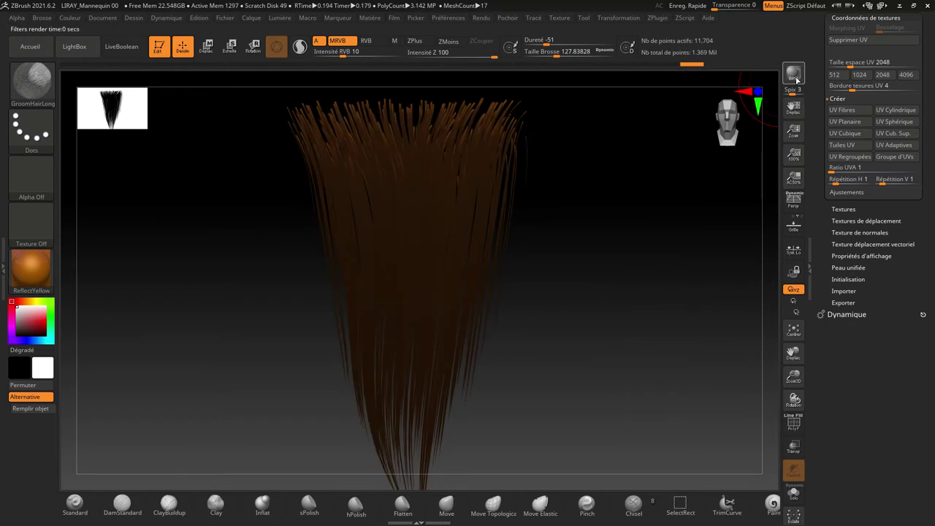
click(706, 283)
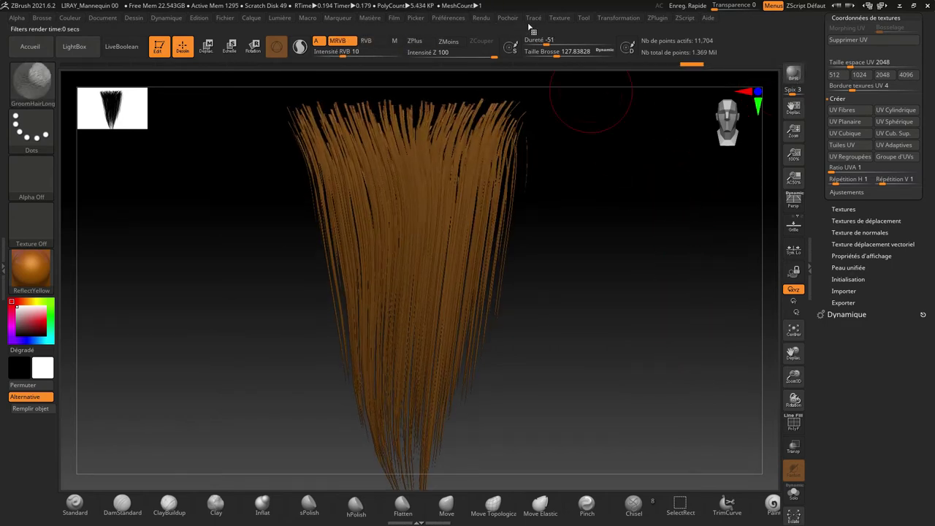
click(481, 18)
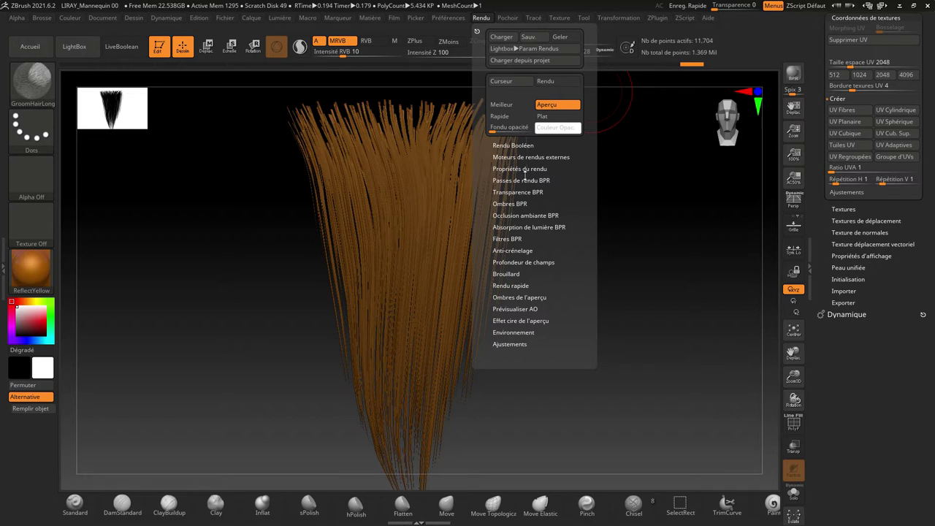
click(520, 168)
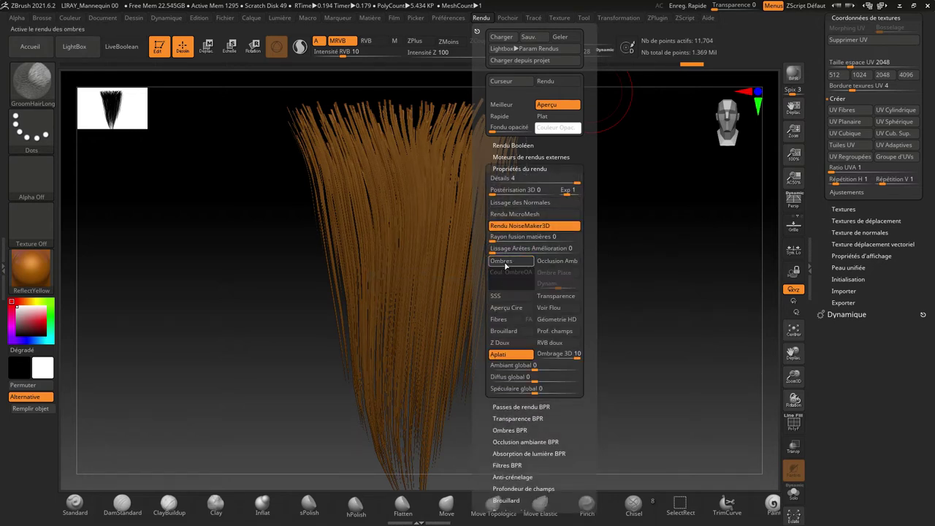
click(793, 74)
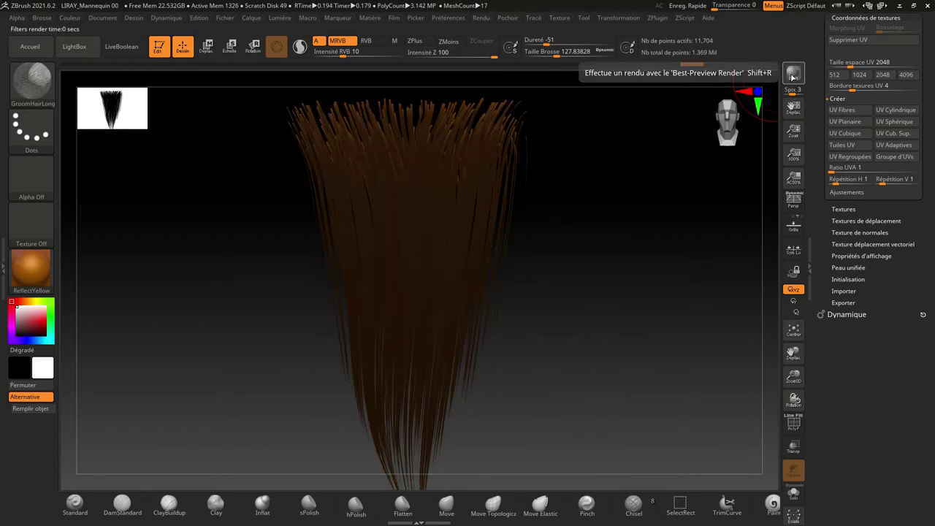
Refill the hair with the current material and render it again with BPR
mouse_move(169, 275)
mouse_down()
mouse_move(157, 273)
mouse_move(168, 303)
mouse_up()
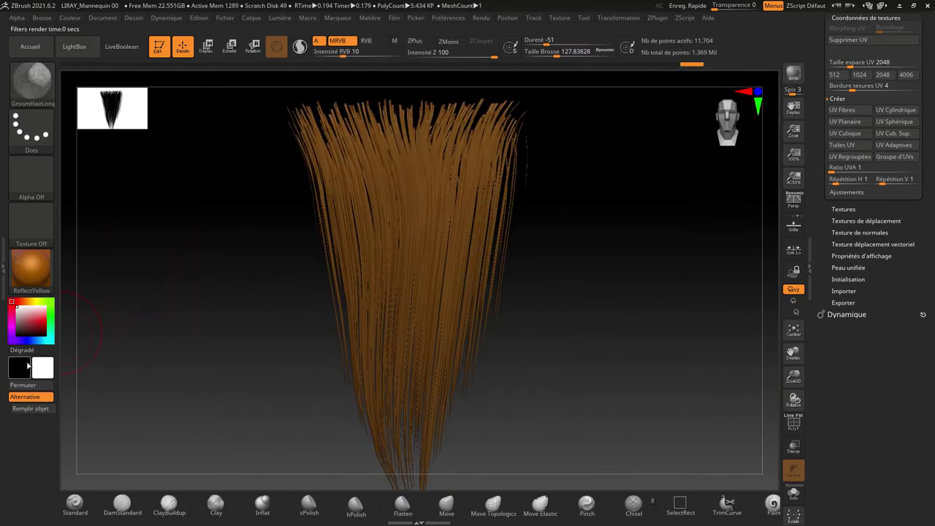
click(26, 409)
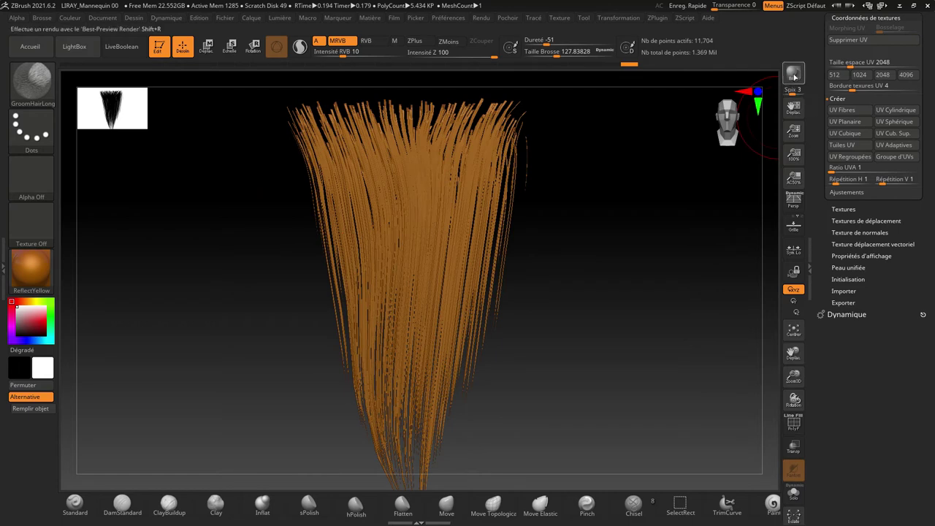
click(794, 76)
Reframe the hair at a new angle, enable Shadows, and render it with BPR
mouse_move(626, 373)
mouse_down()
mouse_move(605, 376)
mouse_move(650, 318)
mouse_up()
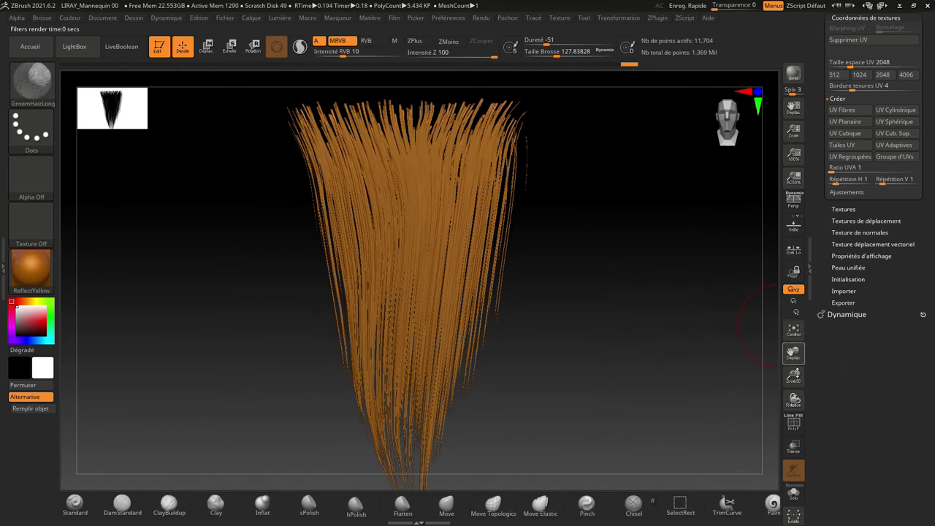
mouse_move(794, 374)
mouse_down()
mouse_move(794, 388)
mouse_move(795, 367)
mouse_up()
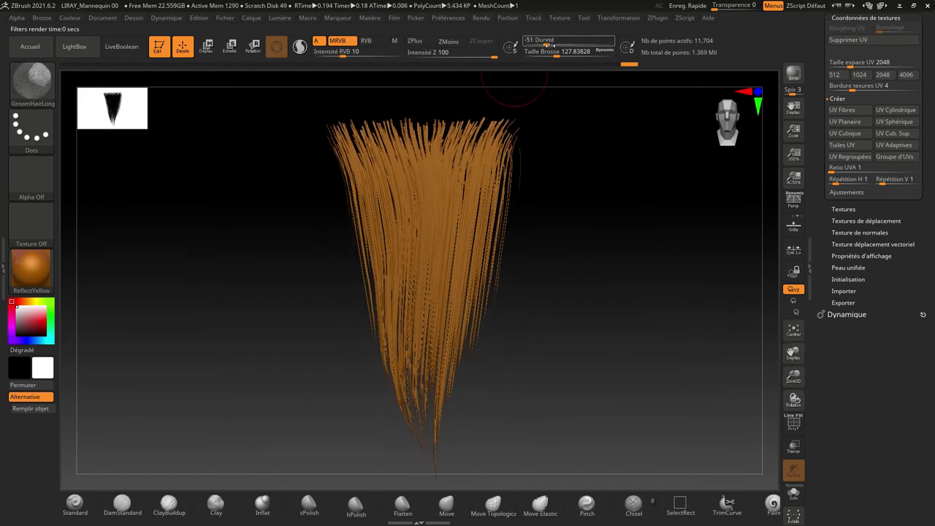
click(571, 18)
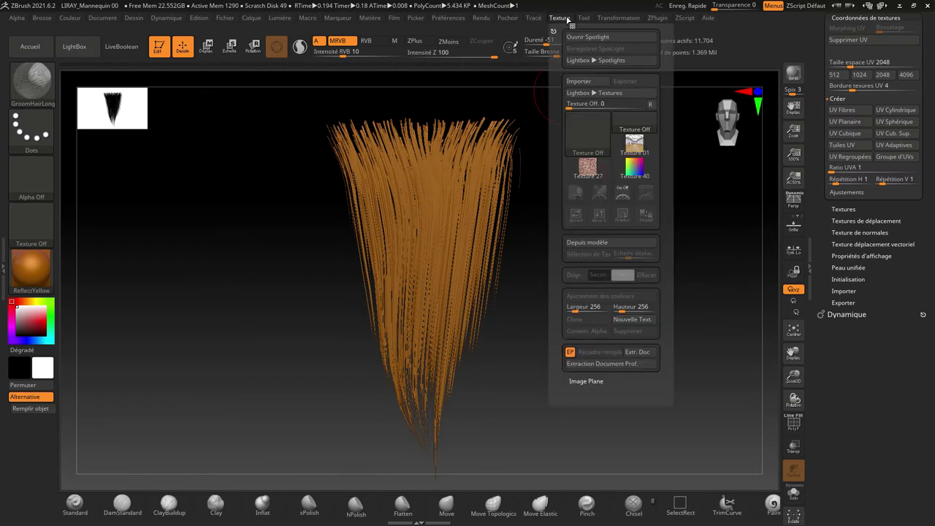
click(481, 18)
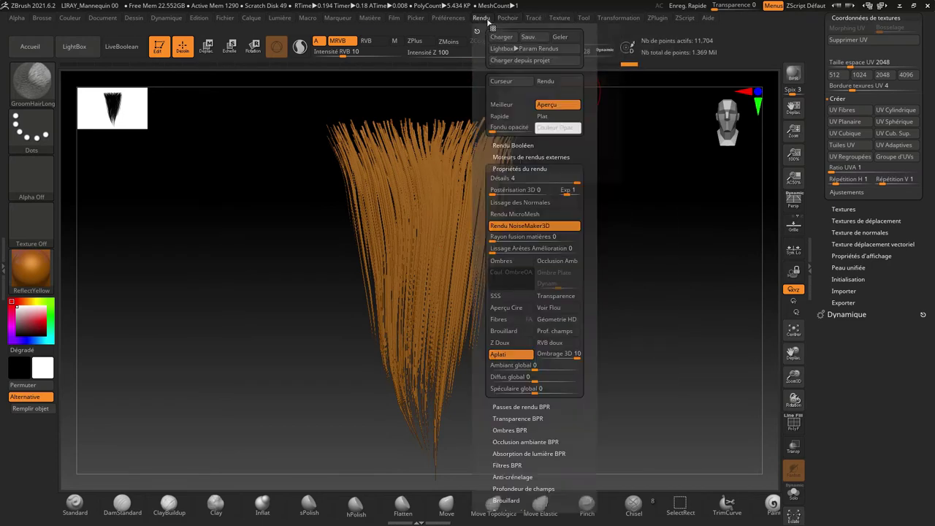
click(502, 262)
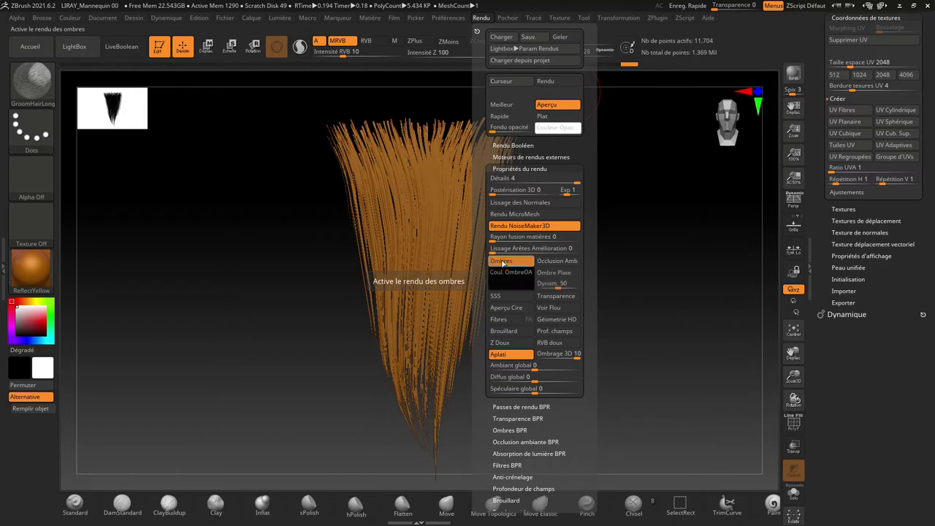
click(794, 74)
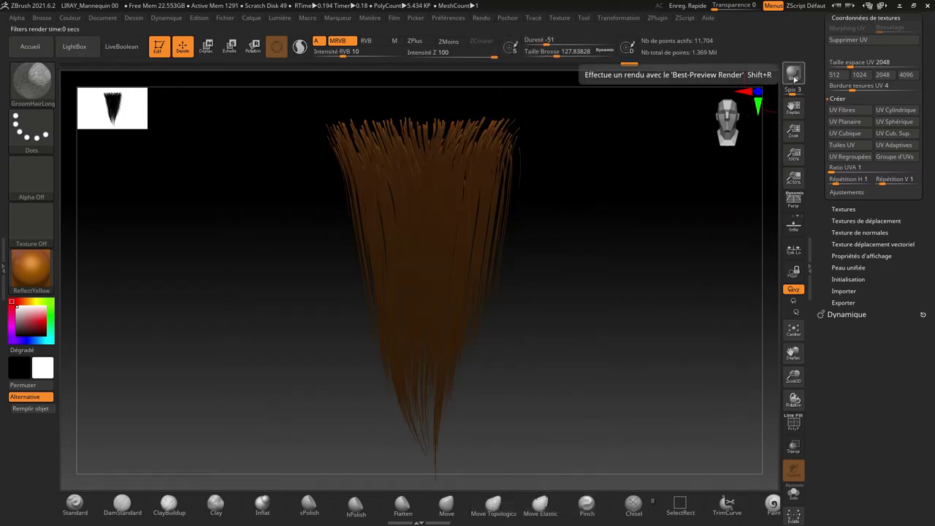
Collapse Render Properties and show the BPR RenderPass thumbnails (Composite, Shaded, Depth, Shadow, Mask)
click(483, 18)
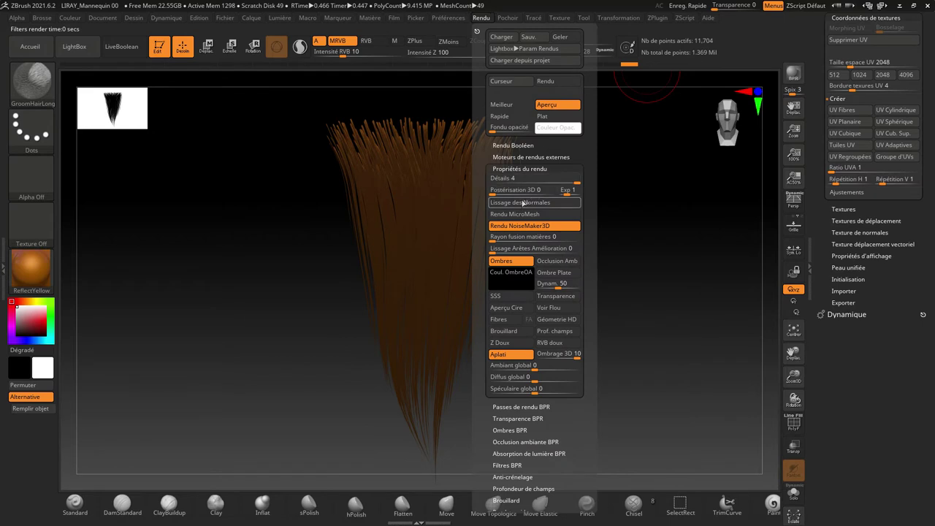
click(505, 169)
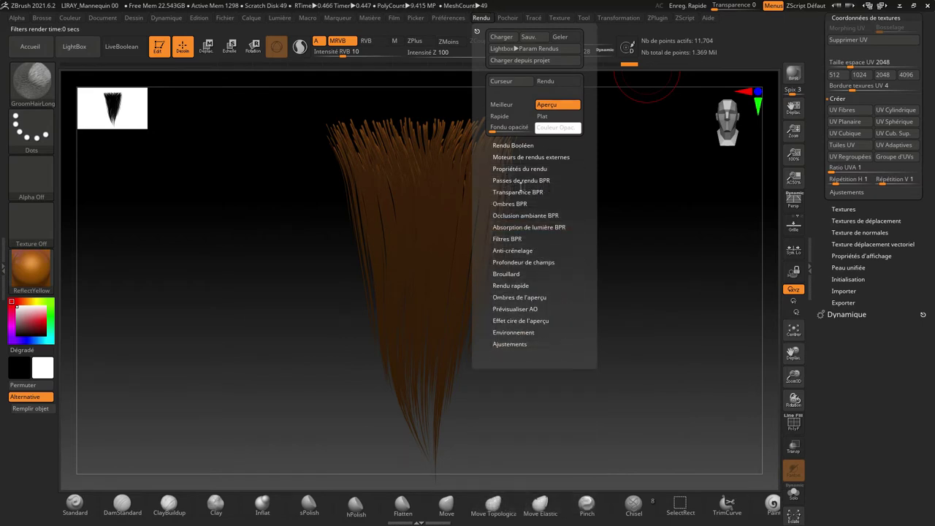
click(511, 183)
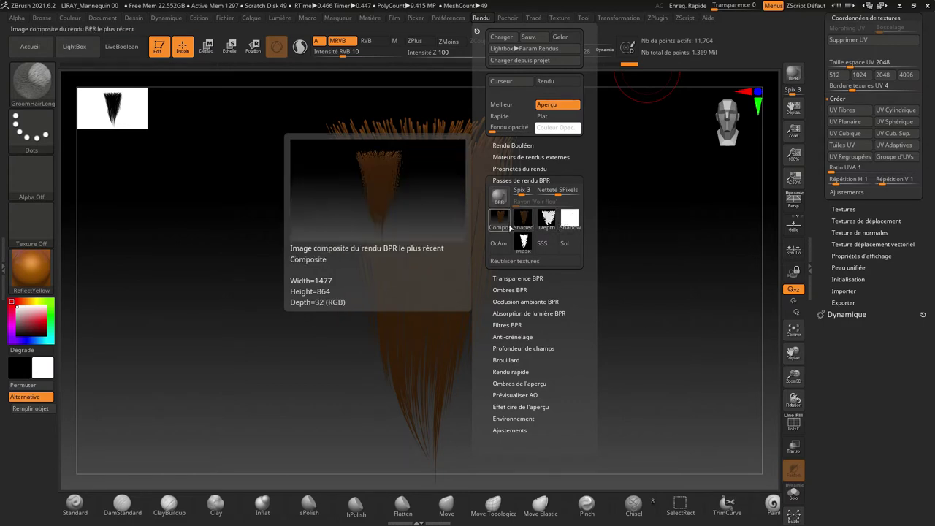
Export the Shaded pass as color.png in PNG format
click(527, 219)
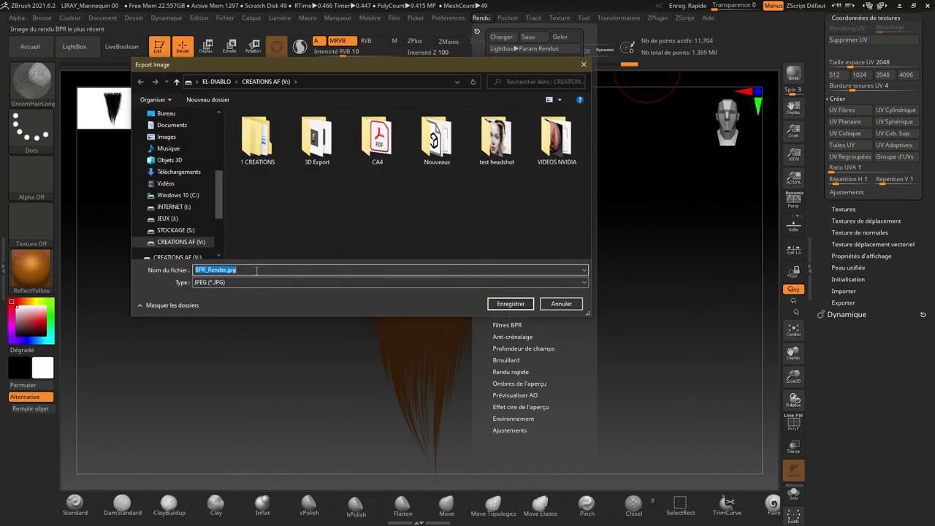
text(color)
click(246, 281)
click(219, 307)
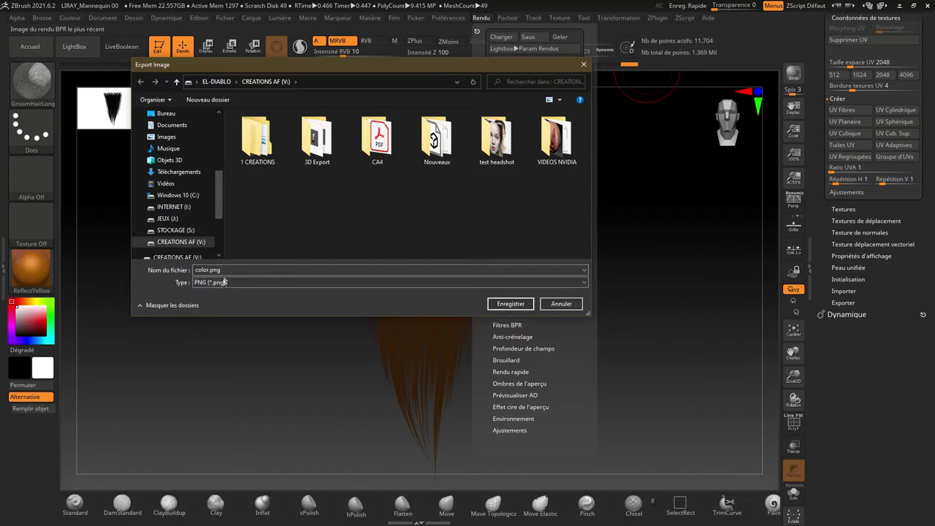
click(511, 304)
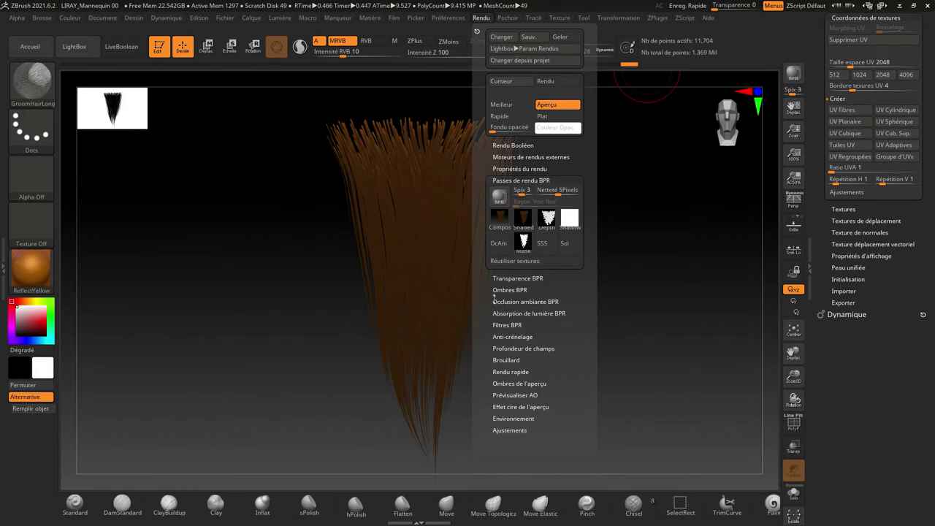
mouse_move(524, 242)
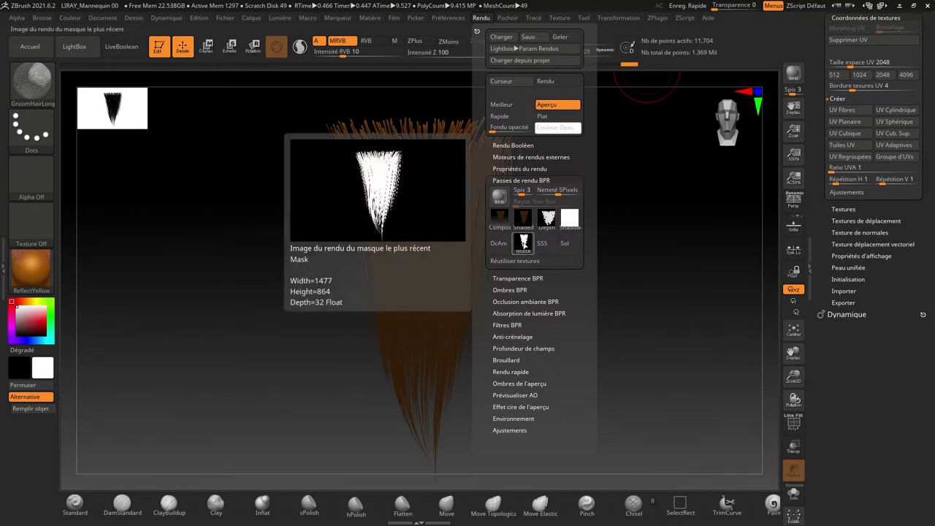
Export the Mask pass as a BMP file named mask
click(524, 245)
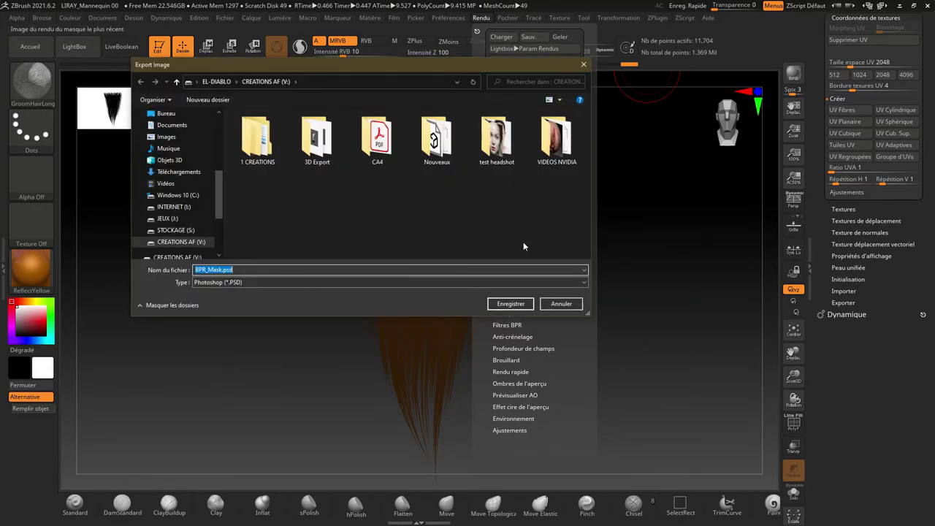
click(241, 282)
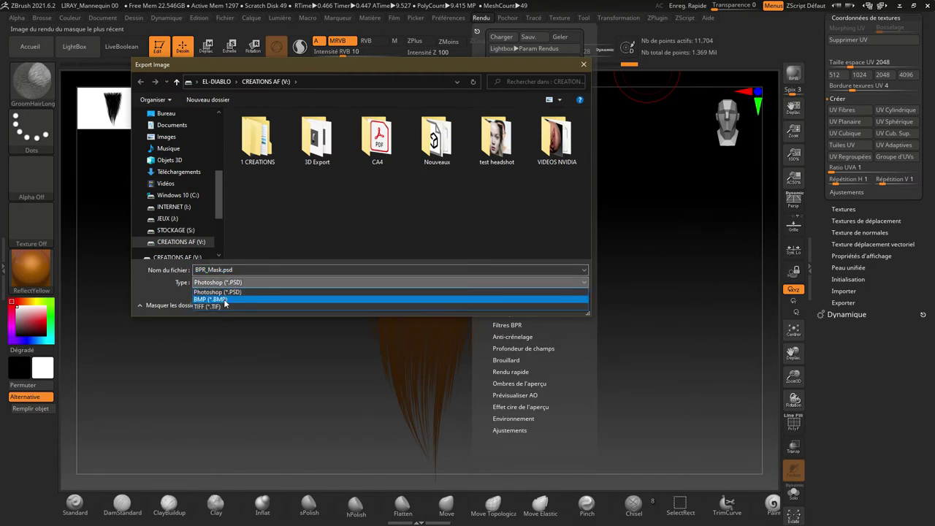
click(224, 301)
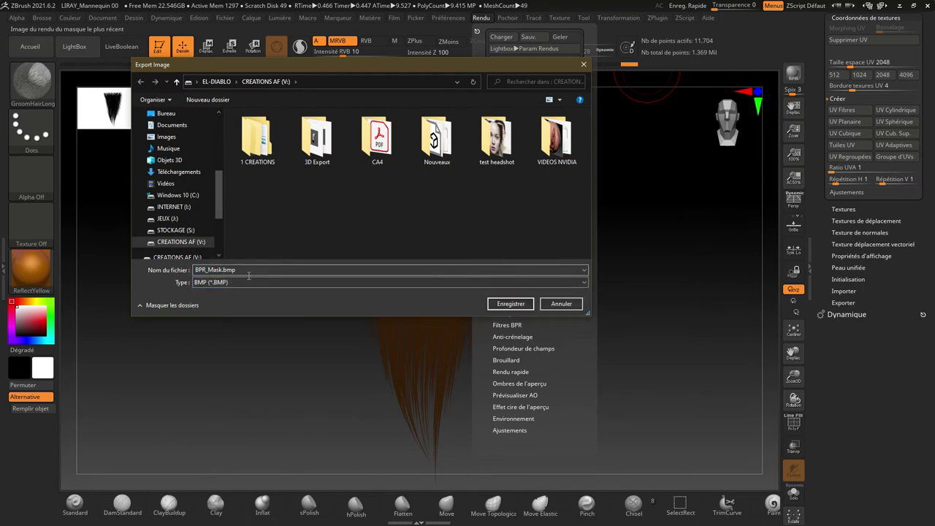
double_click(250, 272)
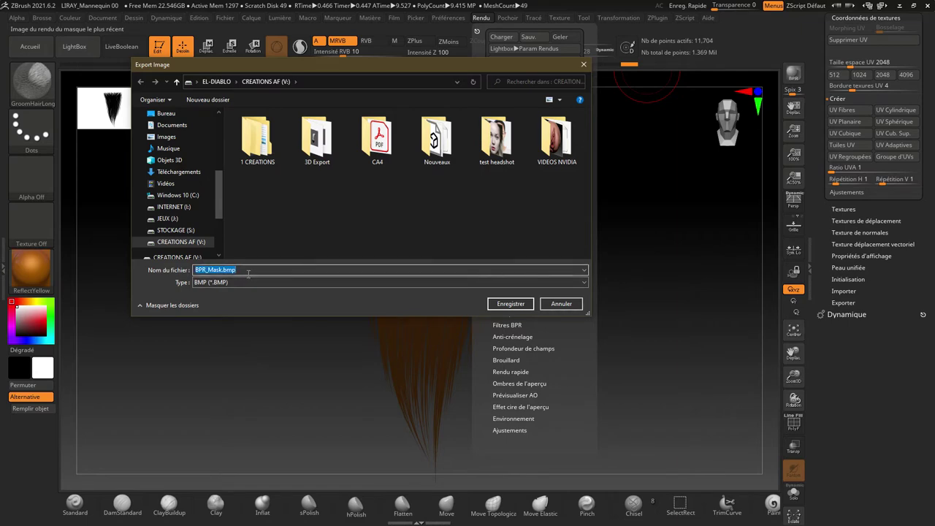
text(mask)
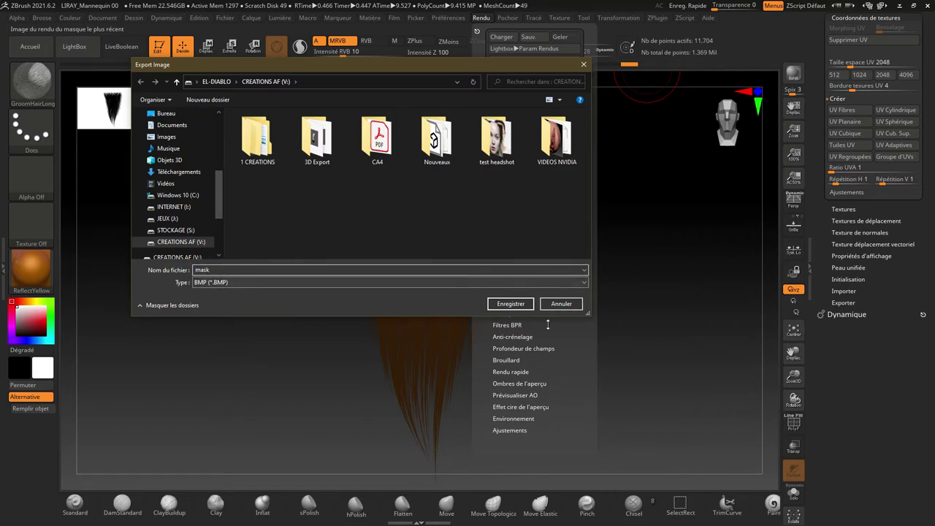
click(509, 303)
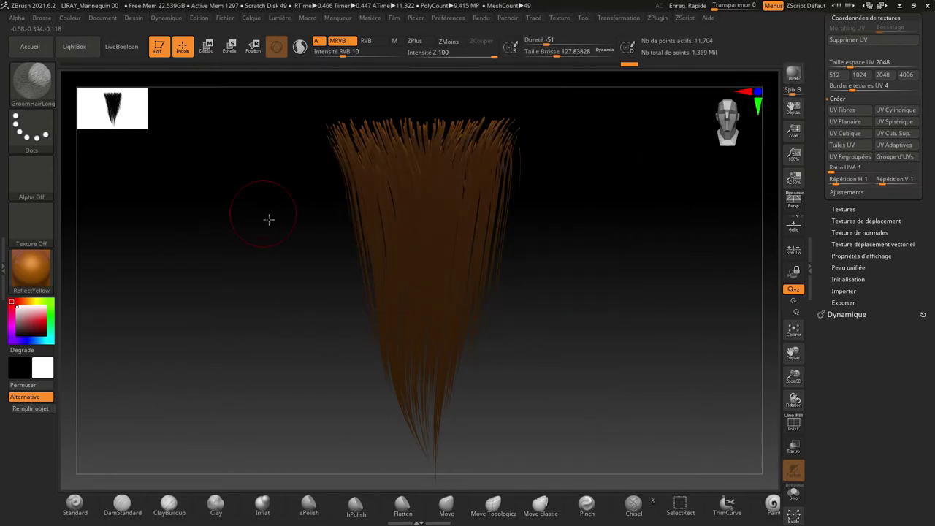
Fill the hair with NormalRGBMat and run a BPR render of the magenta strands
click(20, 272)
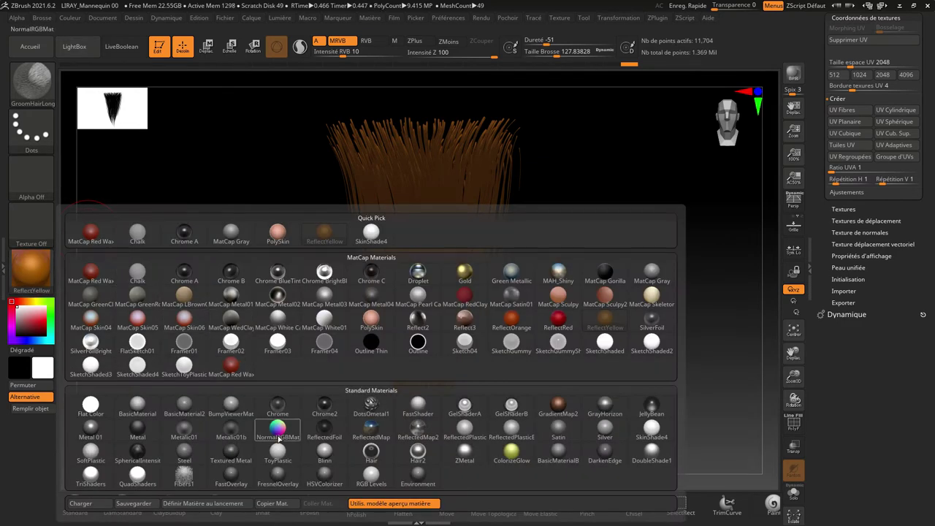
mouse_move(277, 430)
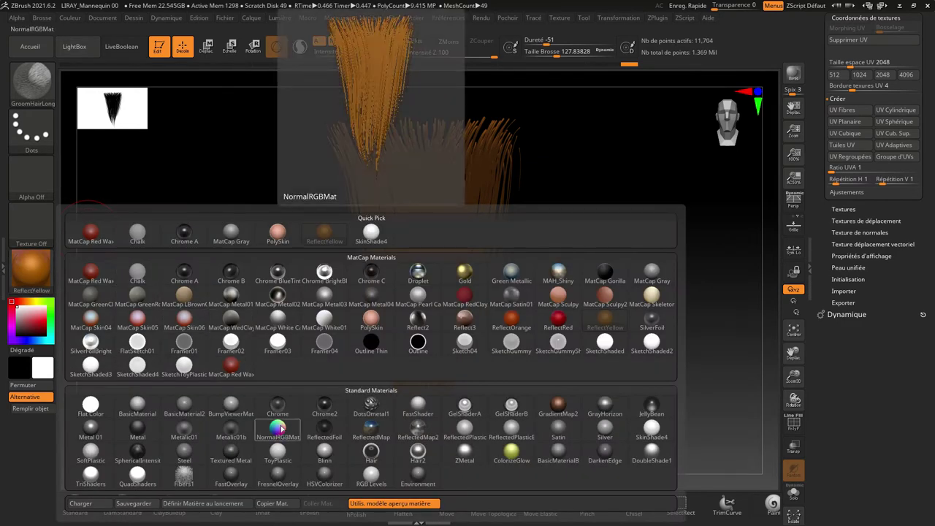
click(280, 426)
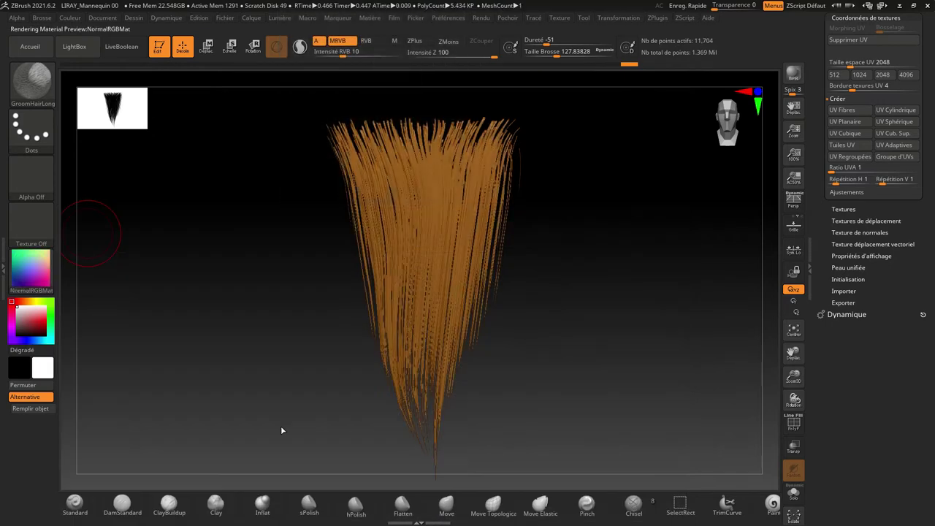
click(26, 409)
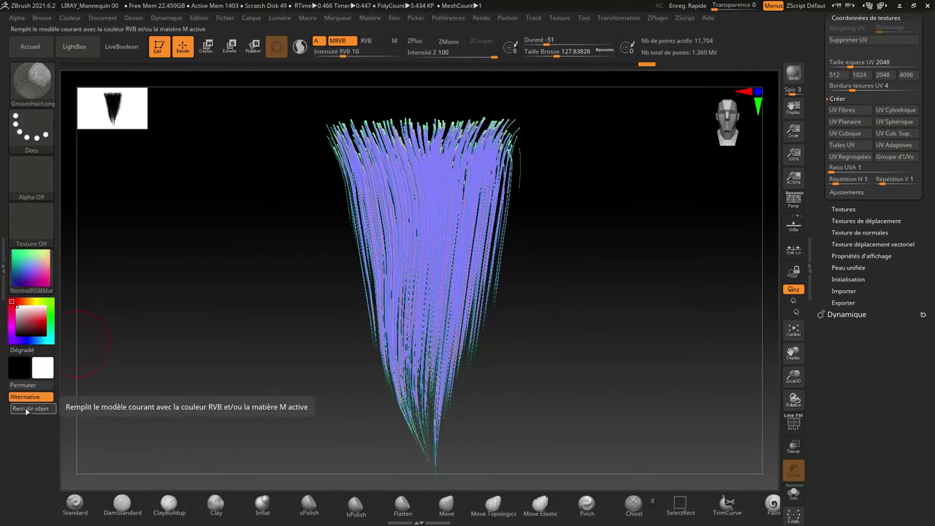
click(482, 20)
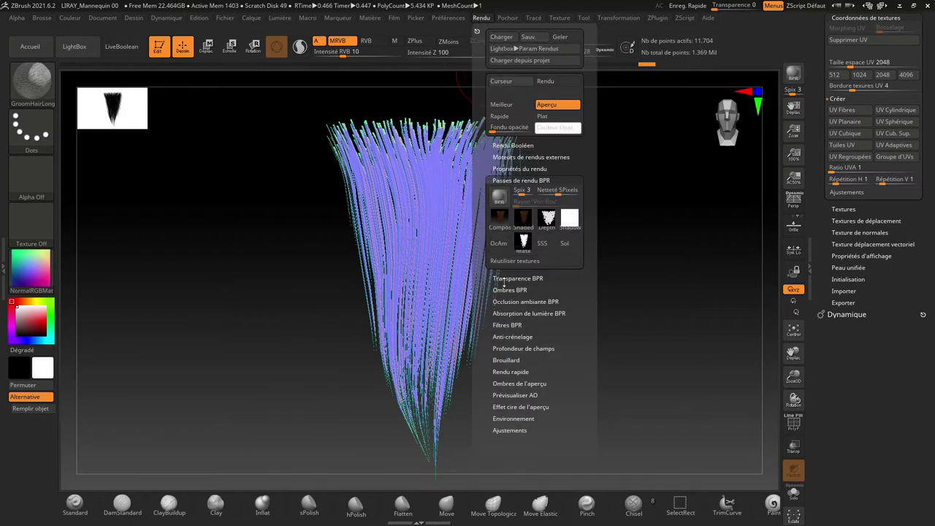
click(516, 168)
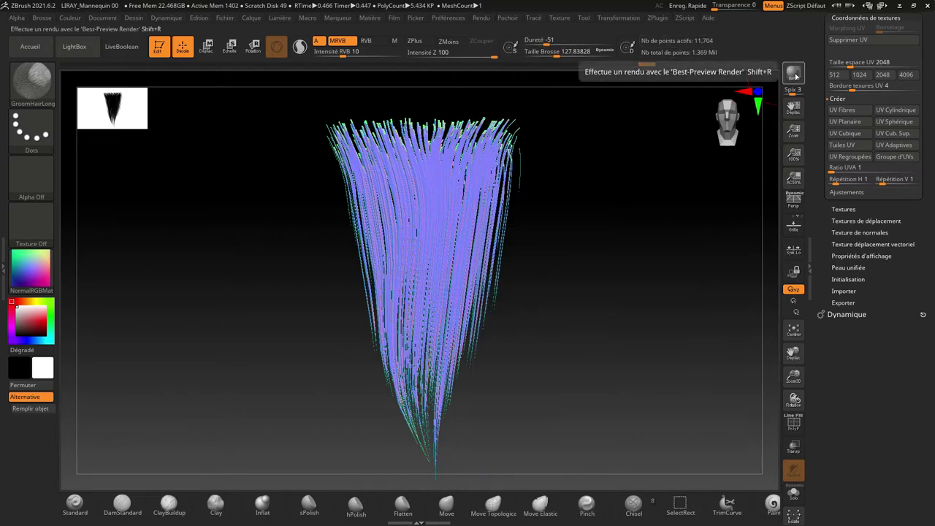
click(795, 74)
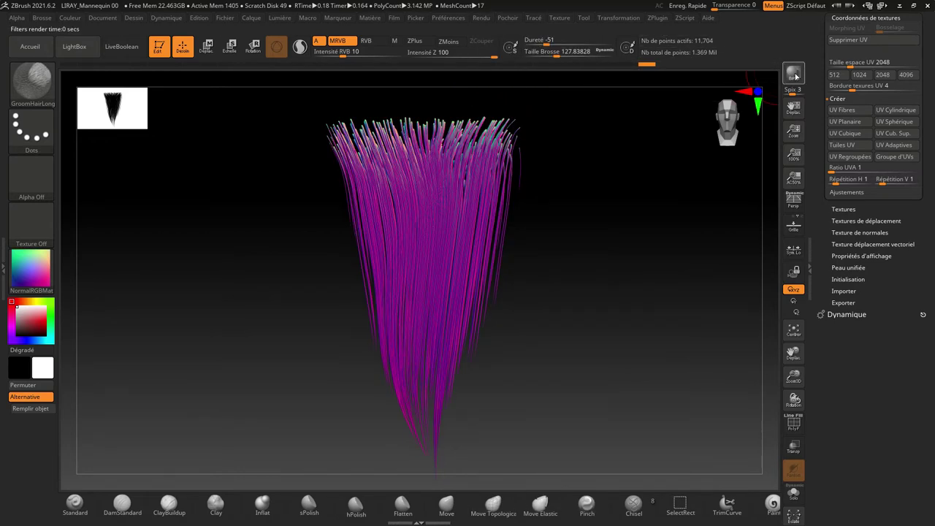
Export the NormalRGBMat Shaded pass as normal.png, then minimise ZBrush
click(481, 18)
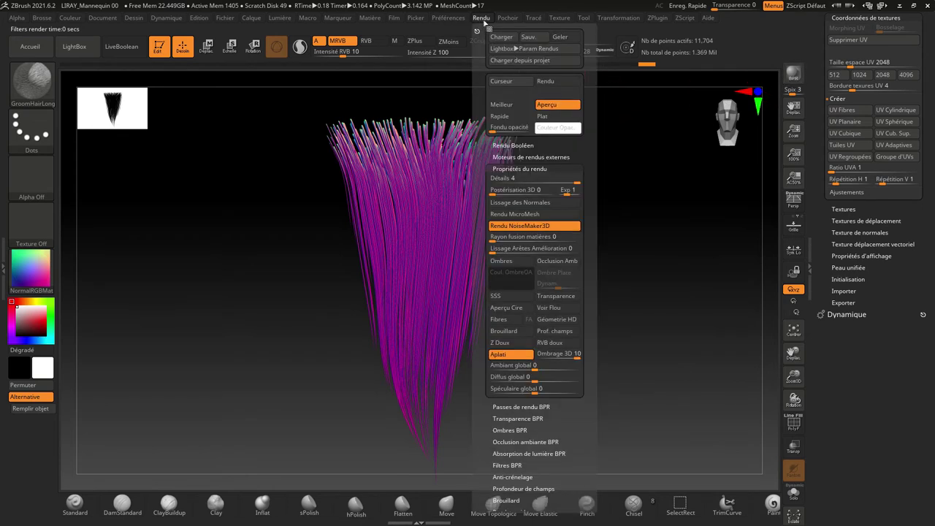
click(512, 173)
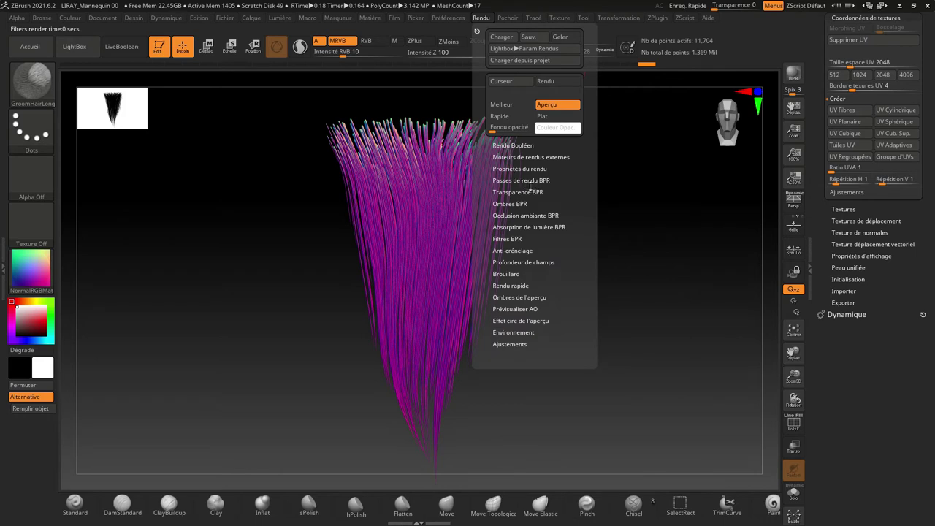
click(530, 187)
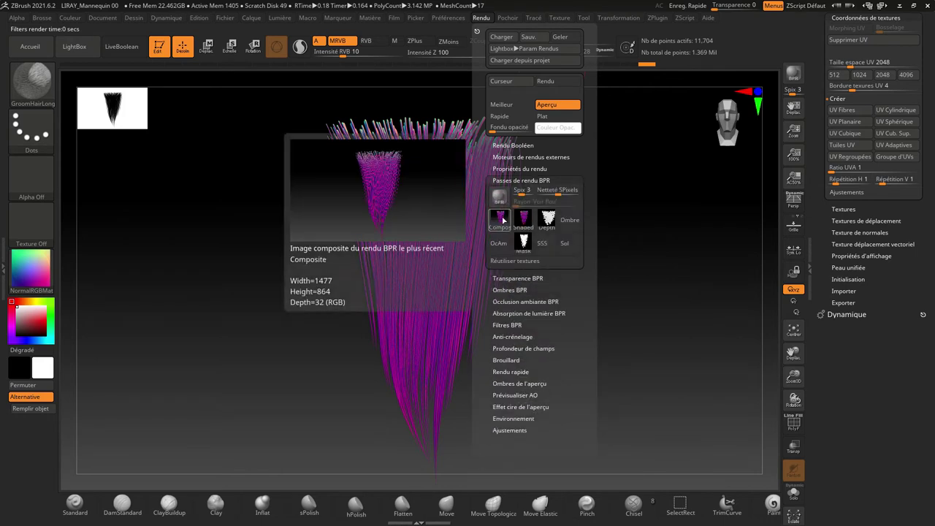
mouse_move(524, 218)
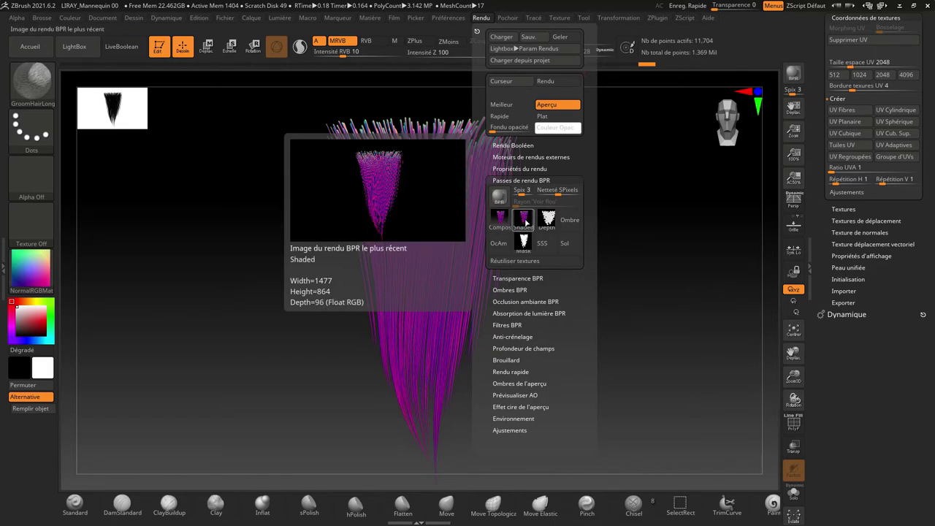
click(525, 219)
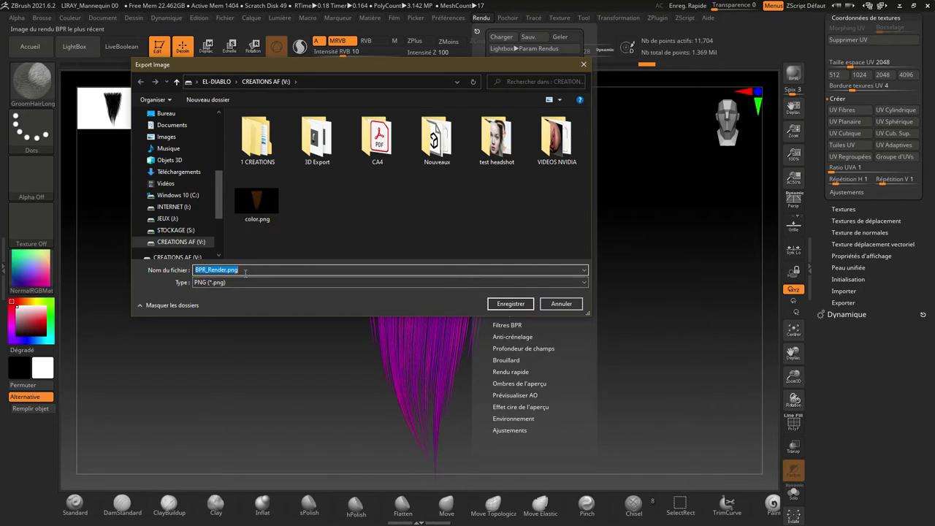
text(normal)
click(511, 303)
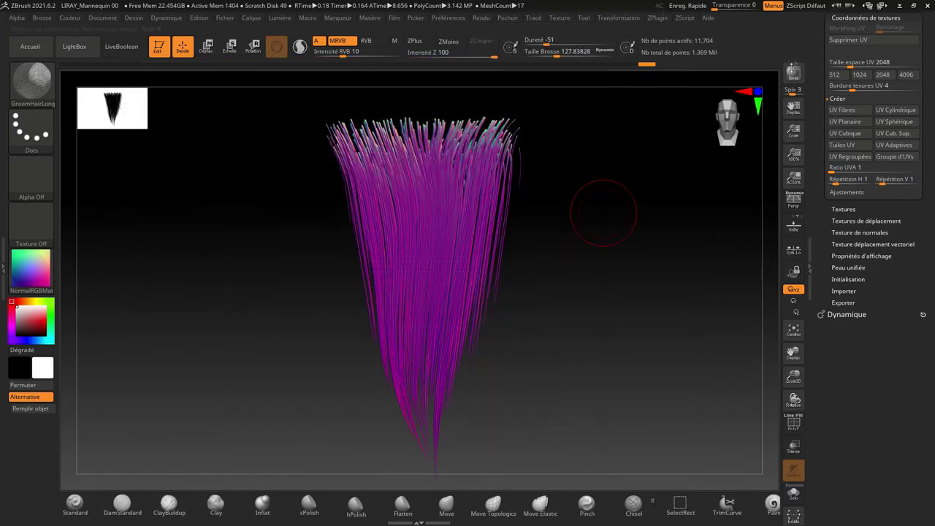
click(900, 6)
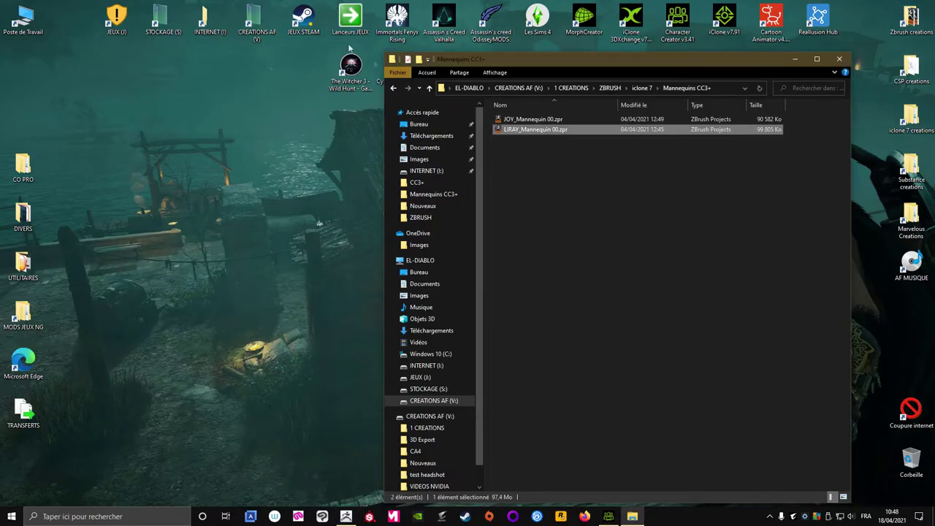
Open the CREATIONS AF (V:) drive and preview color.png, mask.bmp and normal.png
click(252, 17)
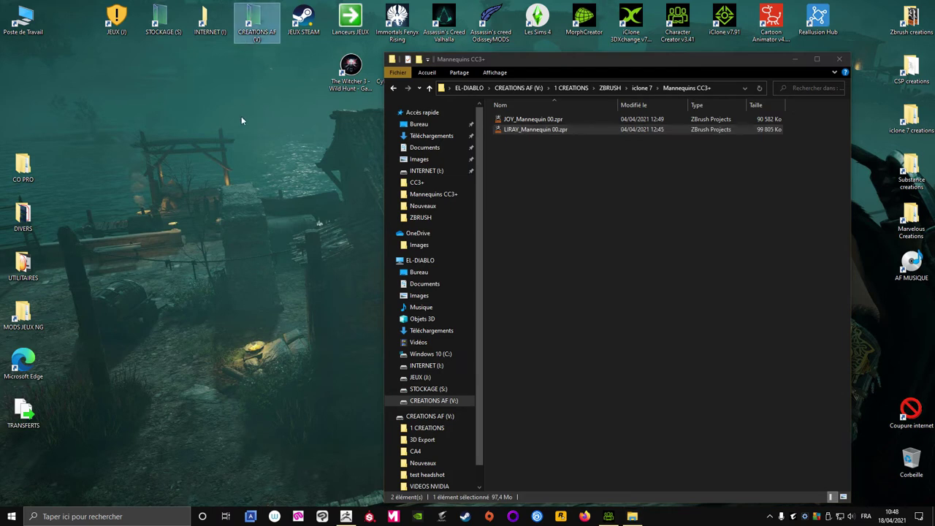
double_click(257, 22)
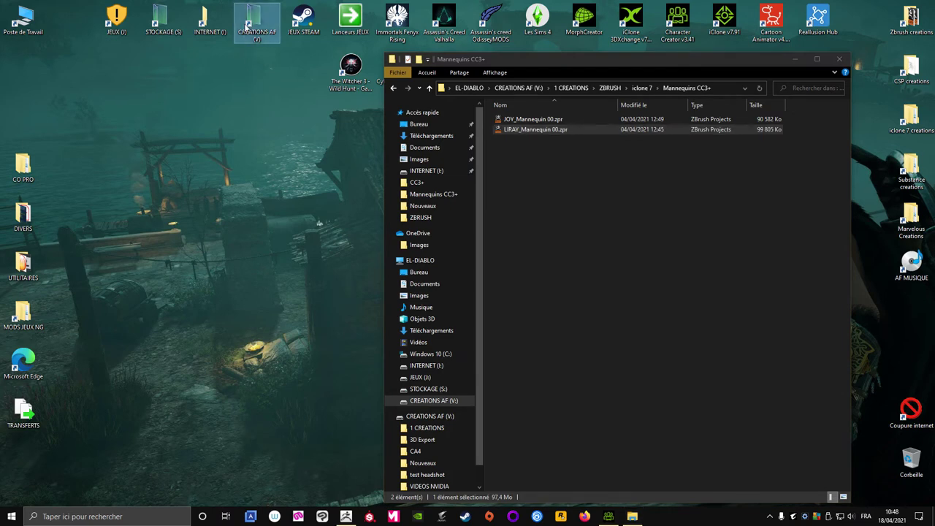
drag(665, 32, 556, 42)
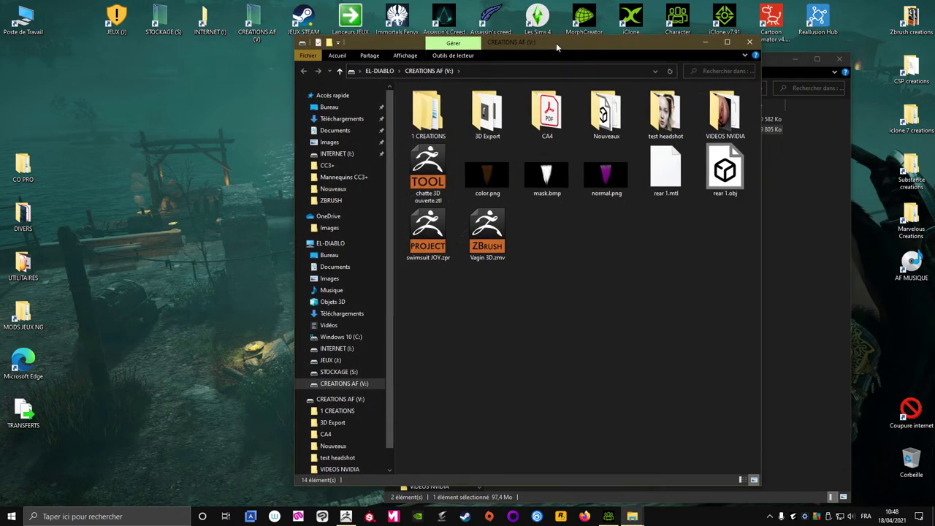
double_click(483, 160)
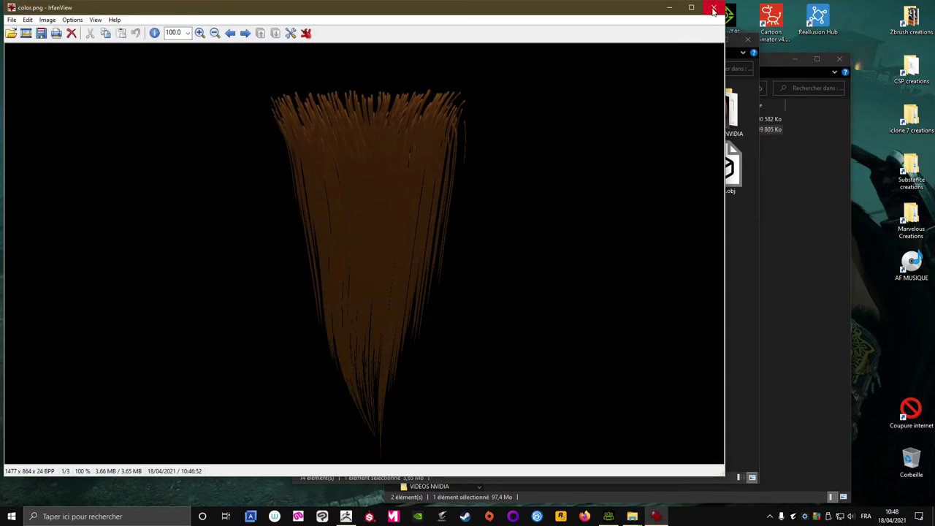
click(716, 9)
double_click(537, 166)
click(716, 11)
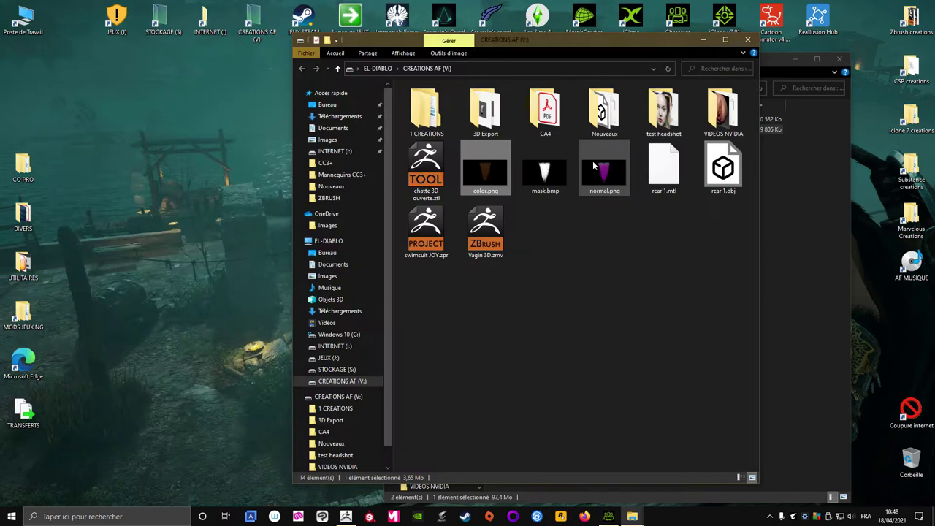
double_click(554, 171)
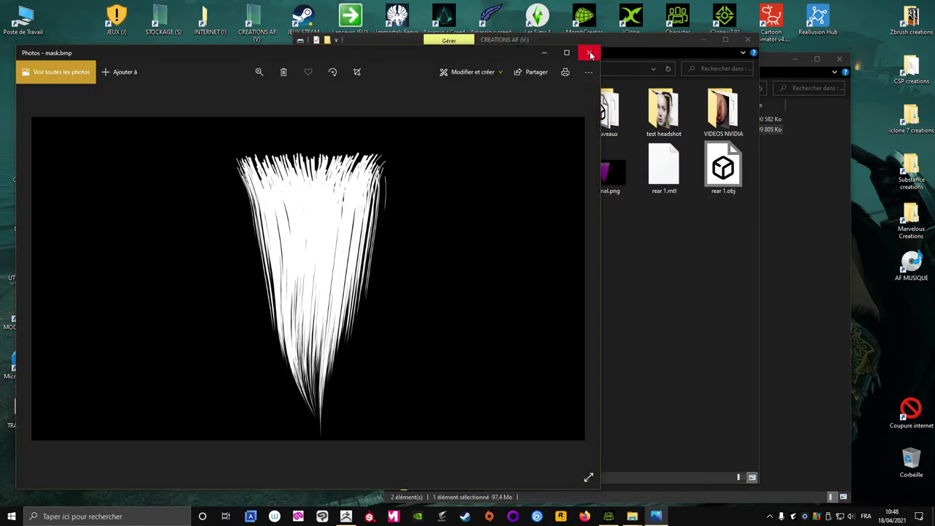
click(591, 55)
double_click(604, 166)
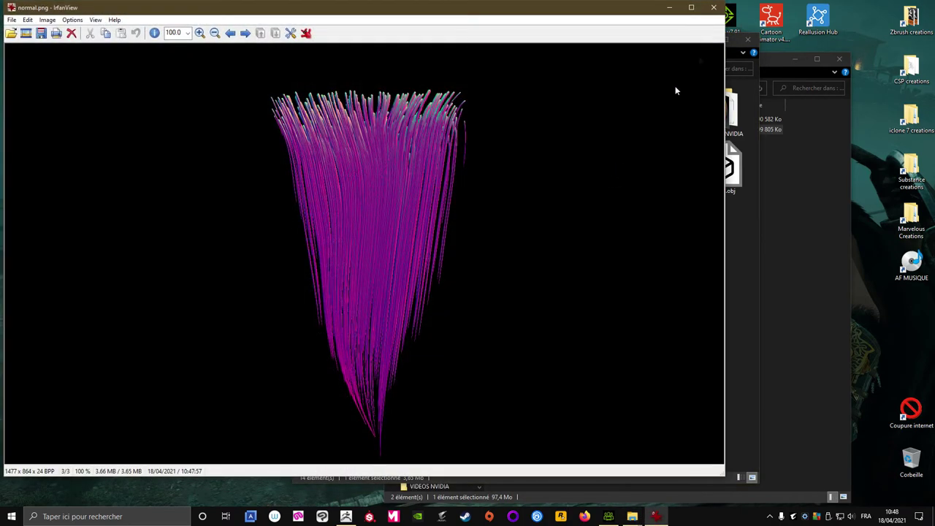
click(716, 10)
Open color.png in Paint using the right-click Modifier action
click(488, 180)
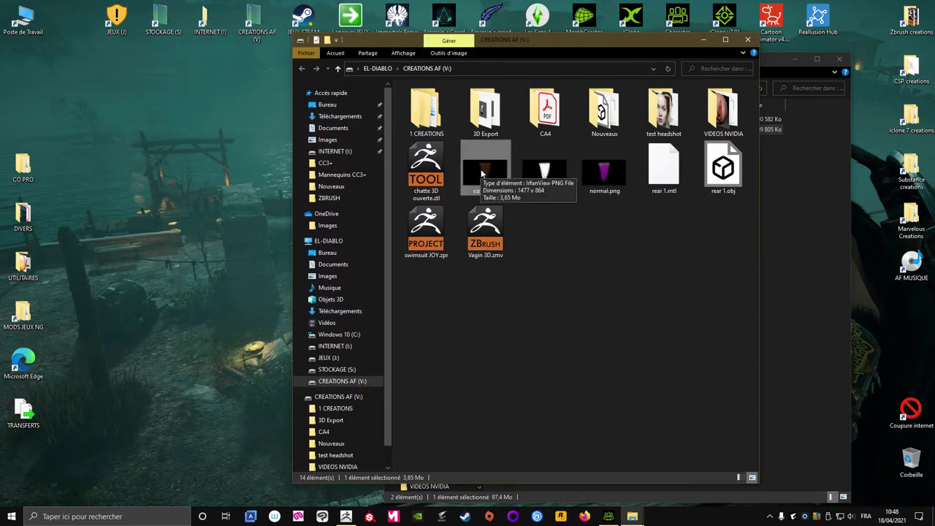
right_click(484, 172)
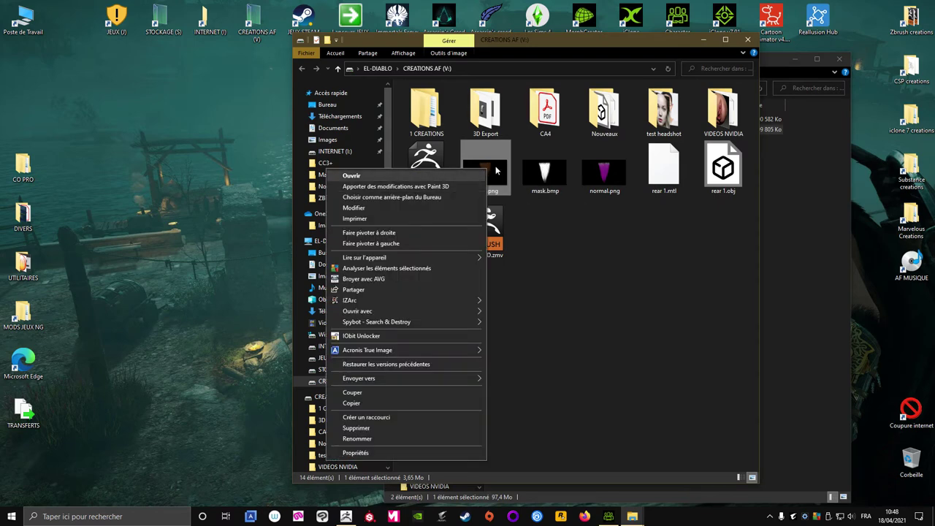
click(555, 278)
right_click(470, 171)
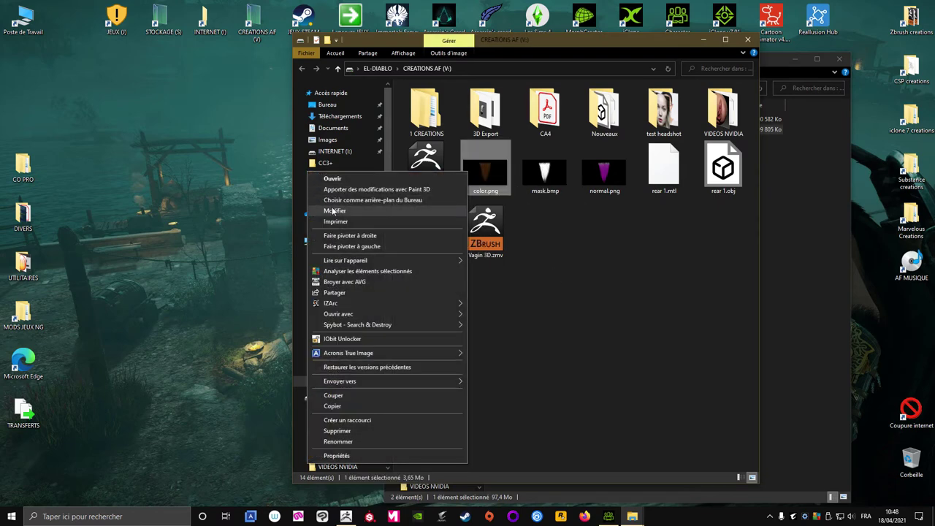
click(334, 212)
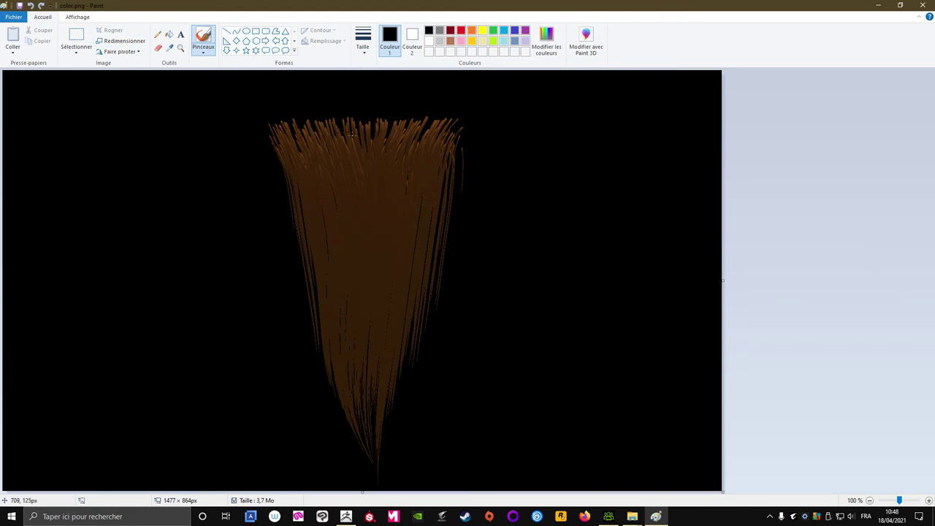
Open Paint's Resize and Skew dialog and switch it to pixels, showing 1477 × 864
click(115, 42)
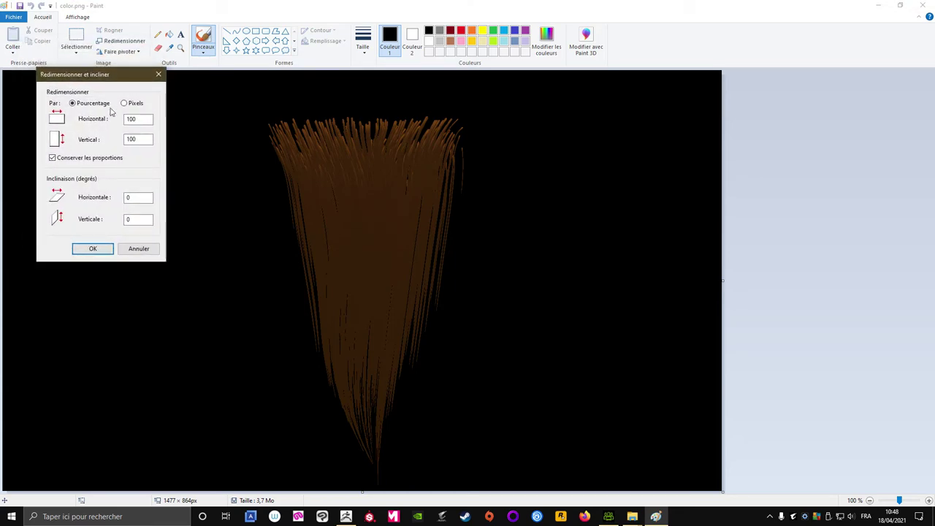
click(124, 103)
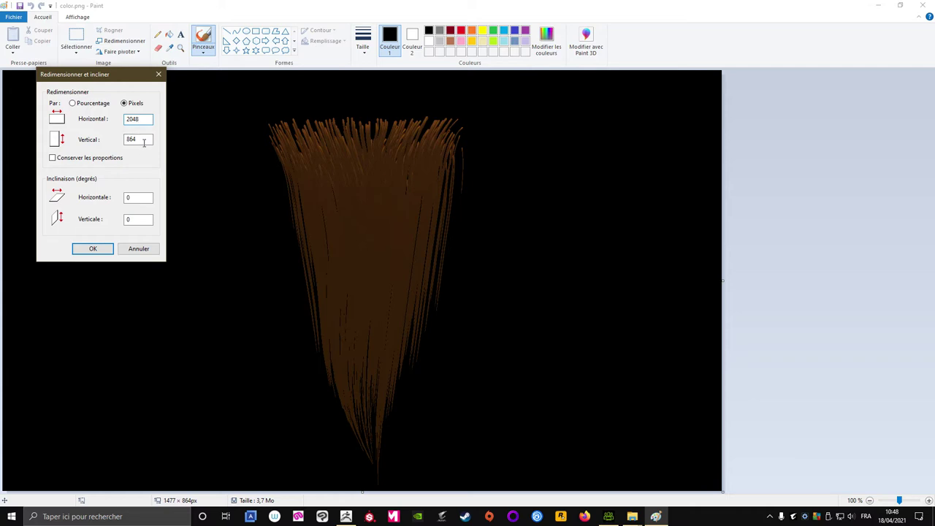
Resize color.png to 2048 × 2048 pixels, save it in place and close Paint
double_click(142, 141)
text(2048)
click(94, 251)
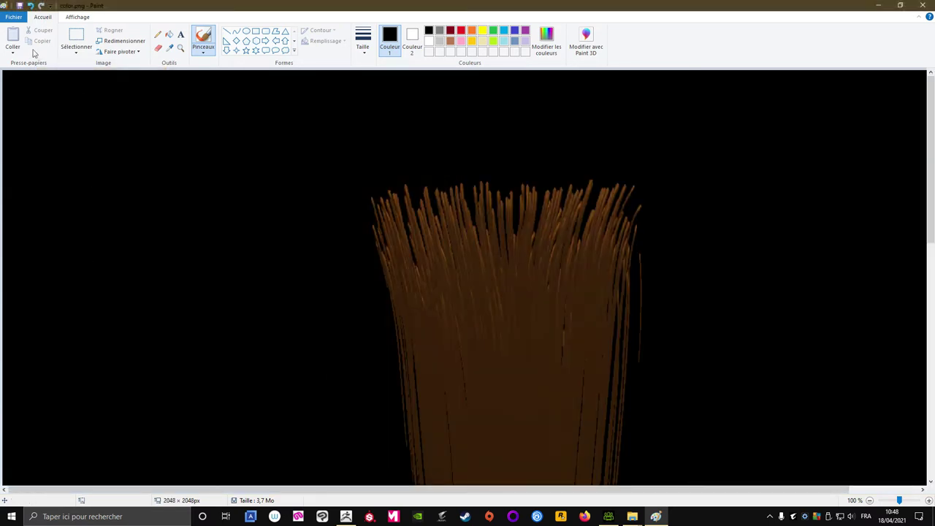
click(14, 17)
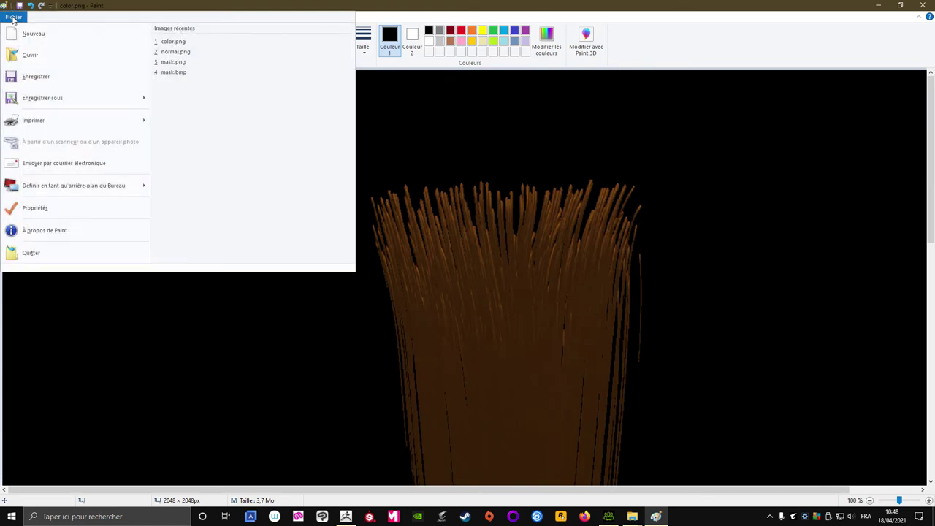
click(27, 78)
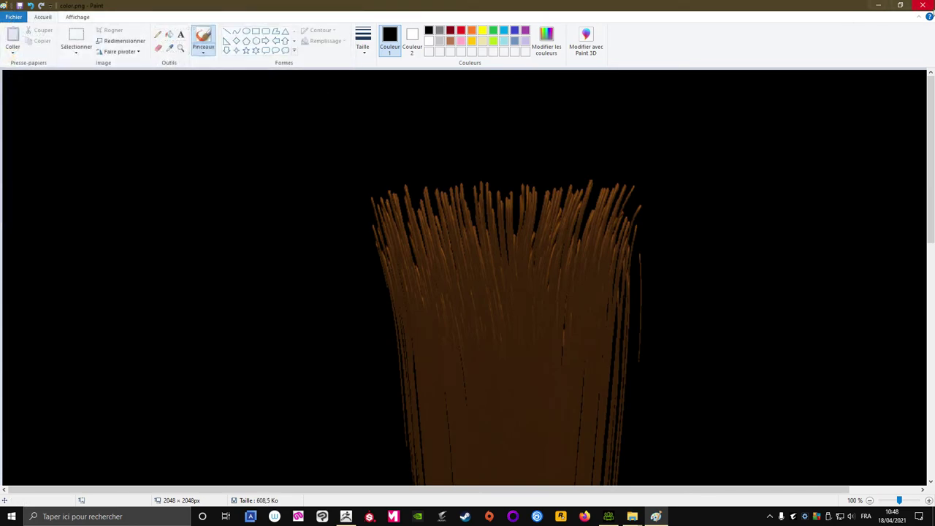
click(926, 6)
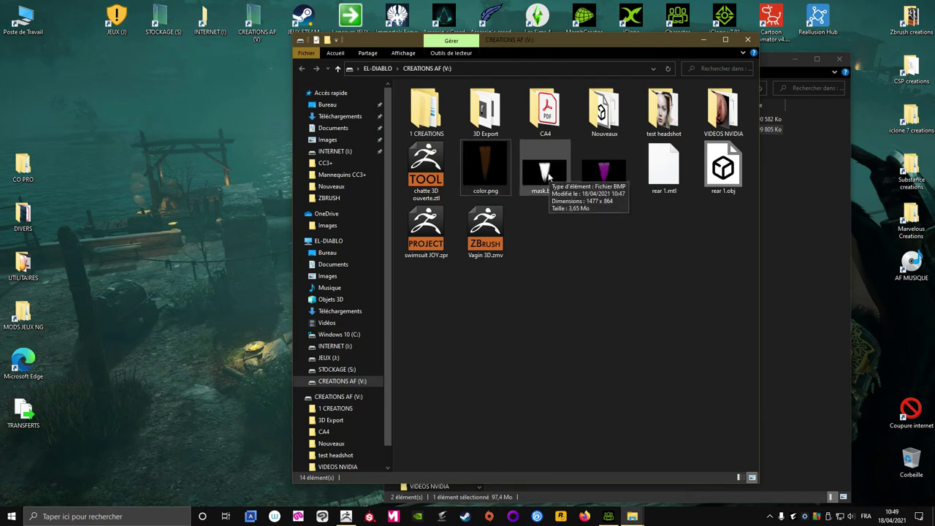
Open mask.bmp in Paint, resize it to 2048 × 2048 pixels, save and close it
right_click(548, 175)
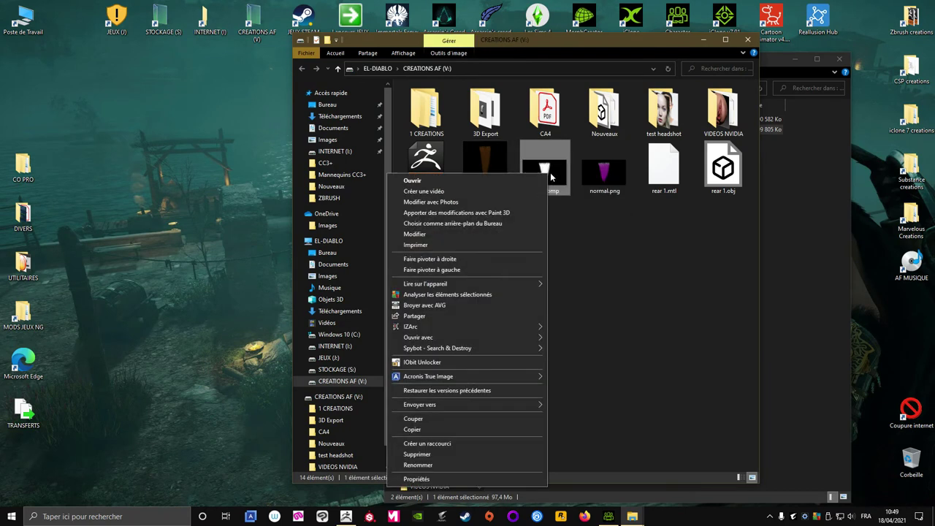
click(417, 234)
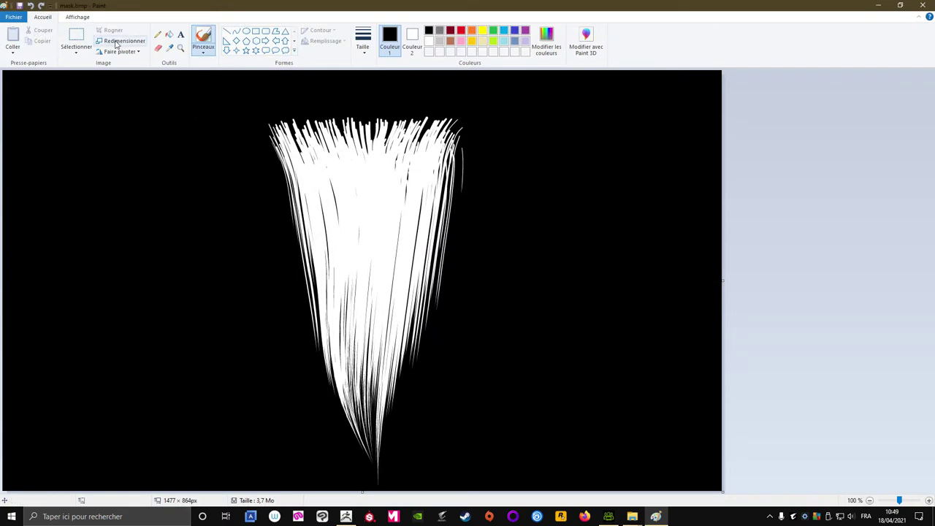
click(119, 41)
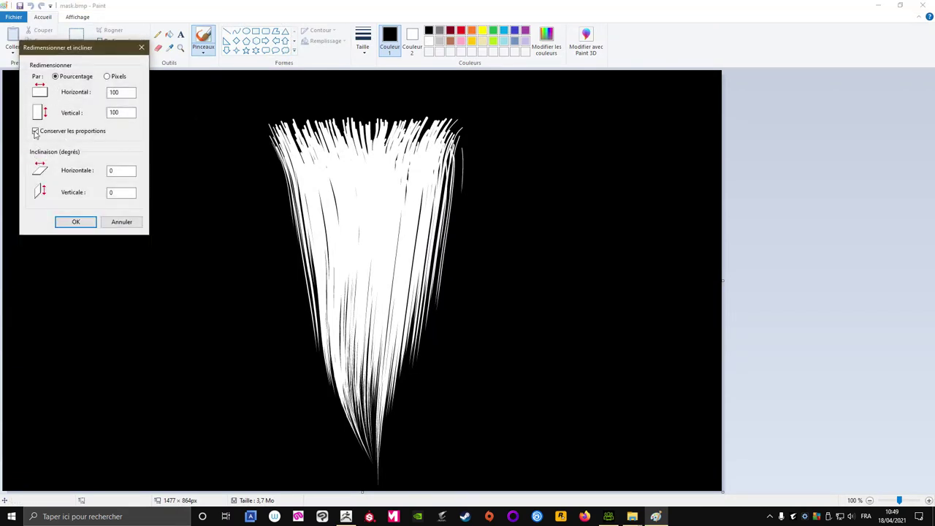
click(108, 77)
double_click(114, 94)
click(62, 220)
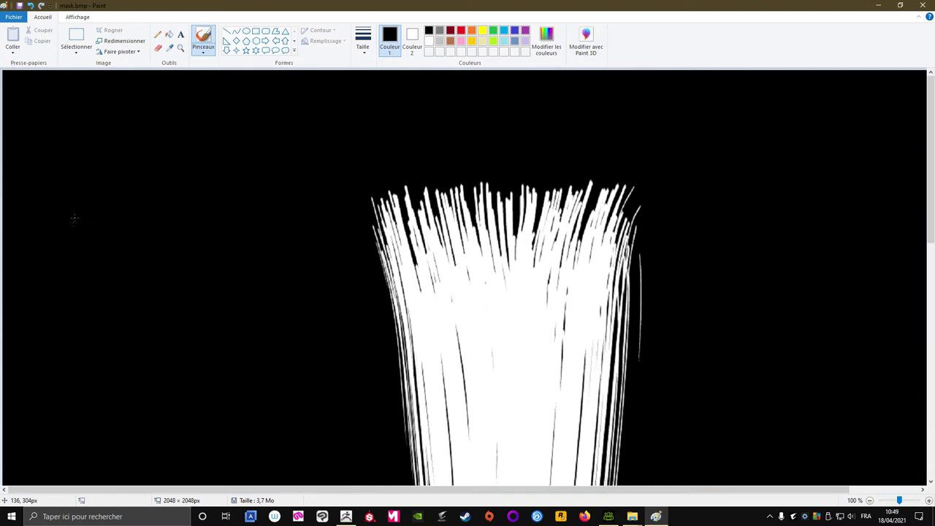
click(16, 18)
click(32, 78)
click(926, 6)
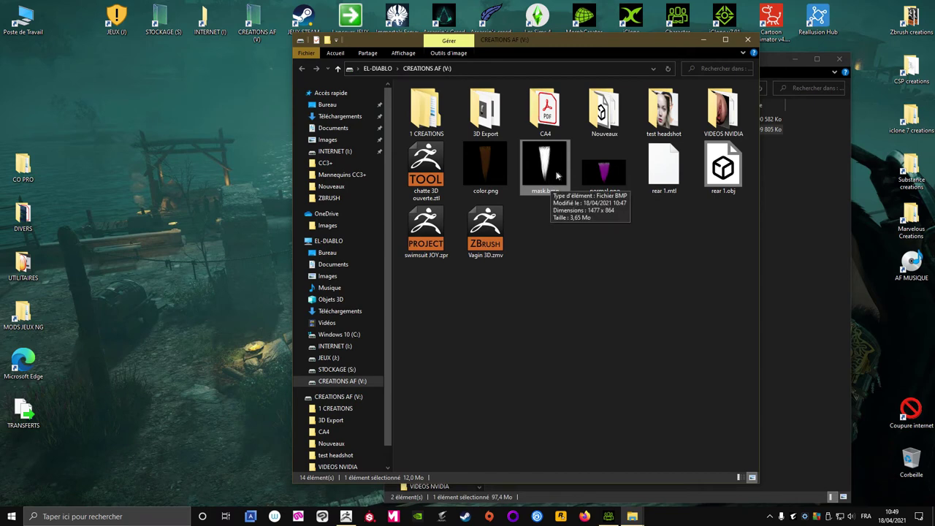
Reopen mask.bmp and save a PNG copy named mask.png, then close Paint
right_click(544, 173)
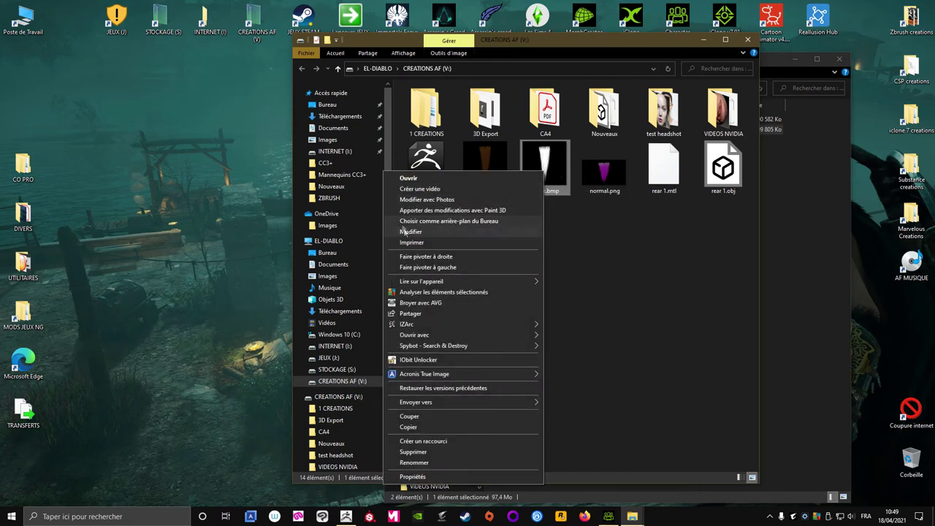
click(407, 232)
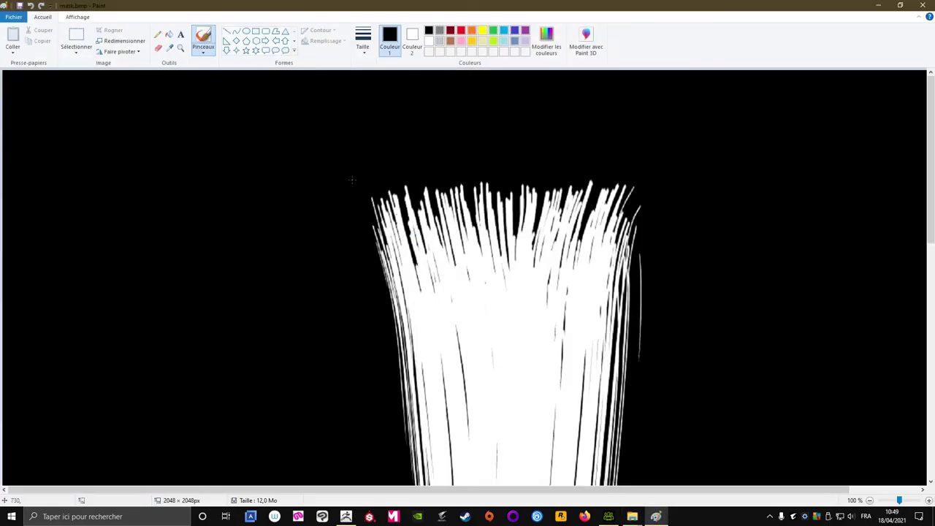
click(13, 16)
mouse_move(43, 98)
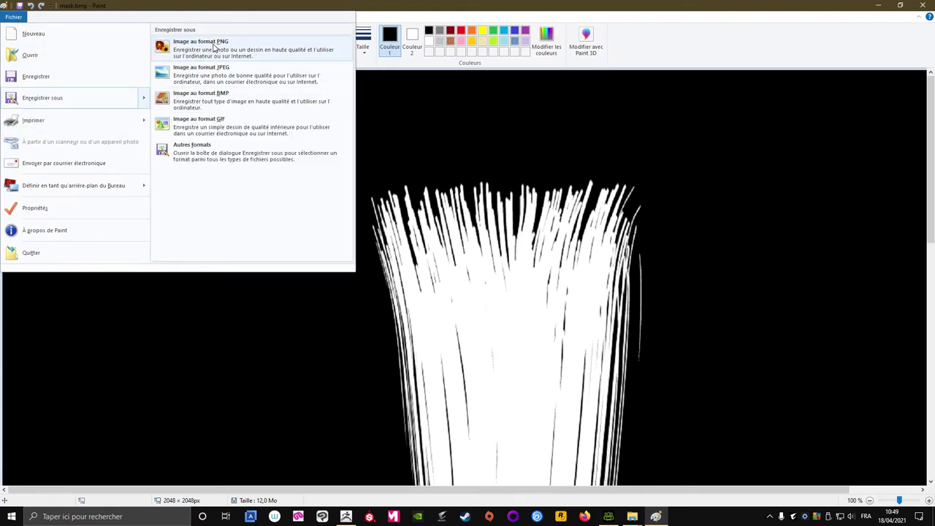
click(215, 48)
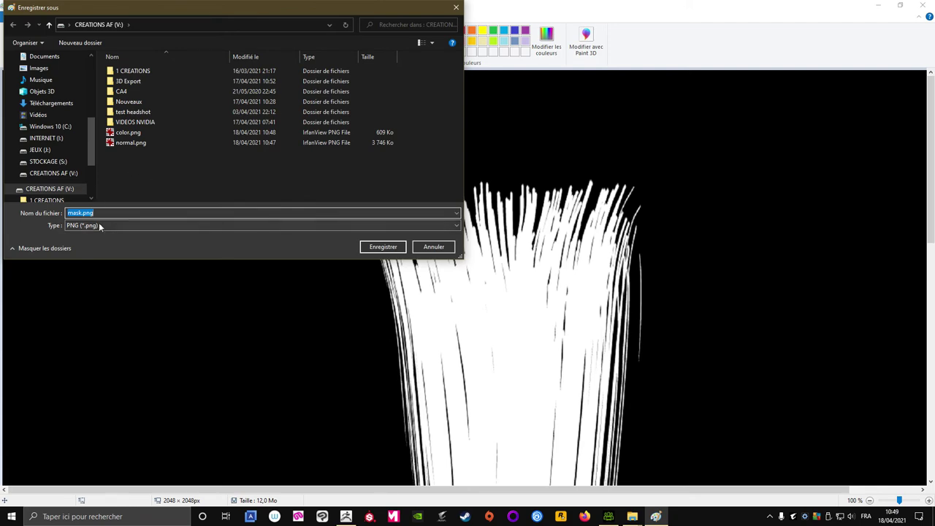
click(378, 248)
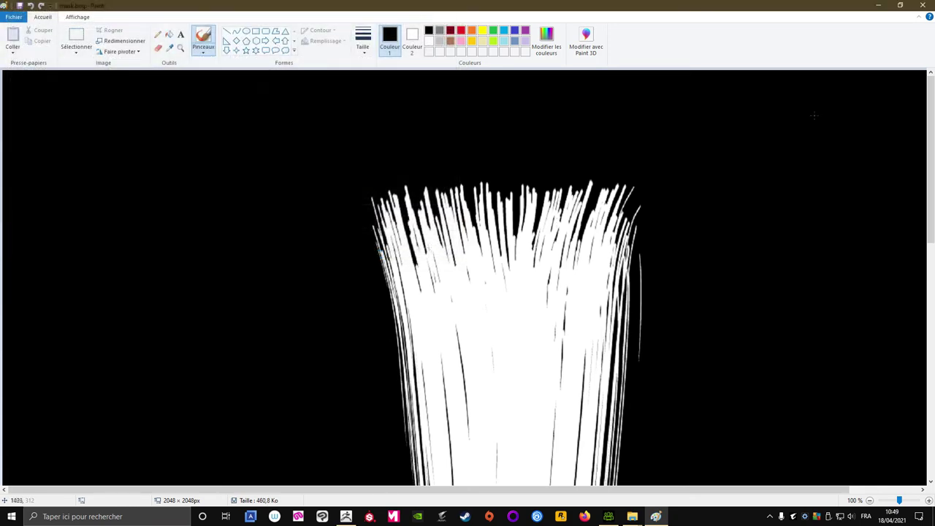
click(923, 5)
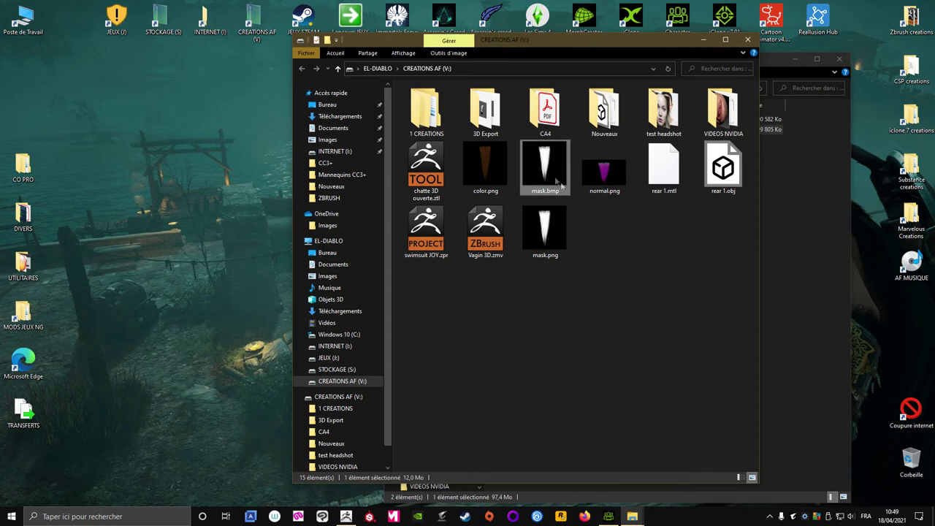
Delete the old mask.bmp and open normal.png in Paint
key(Delete)
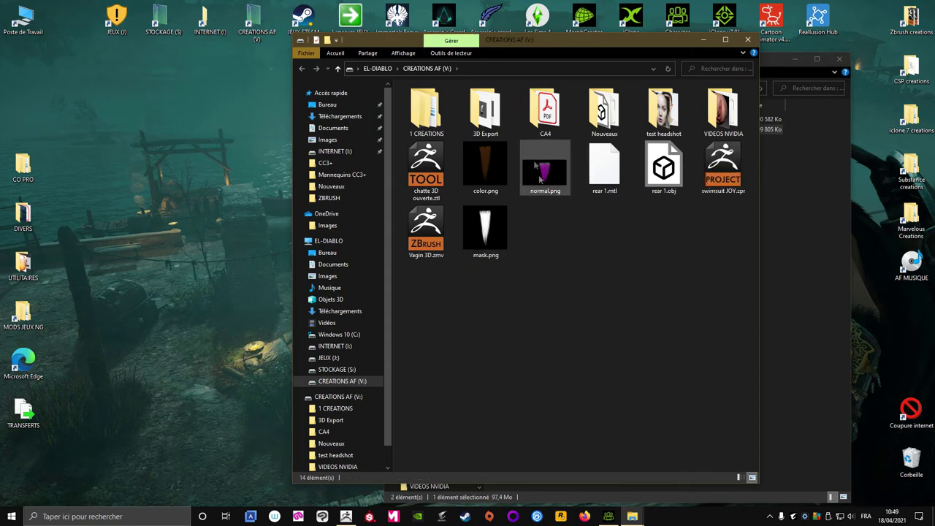
right_click(545, 177)
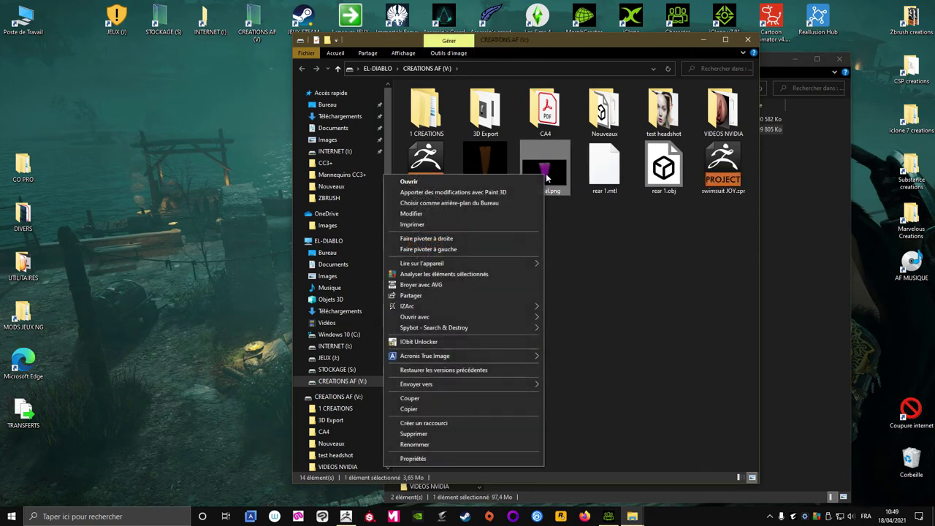
click(431, 209)
Resize normal.png to 2048 × 2048 pixels, save it and close Paint
click(121, 41)
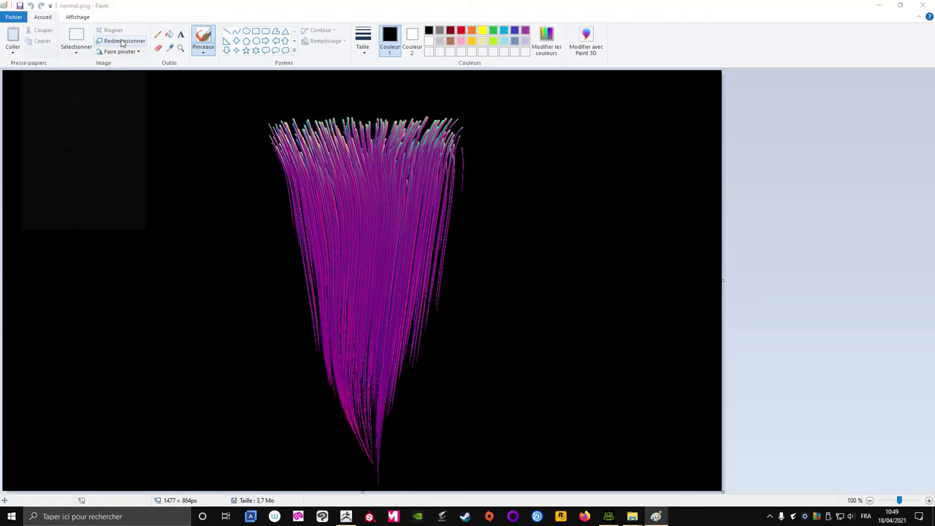
click(107, 76)
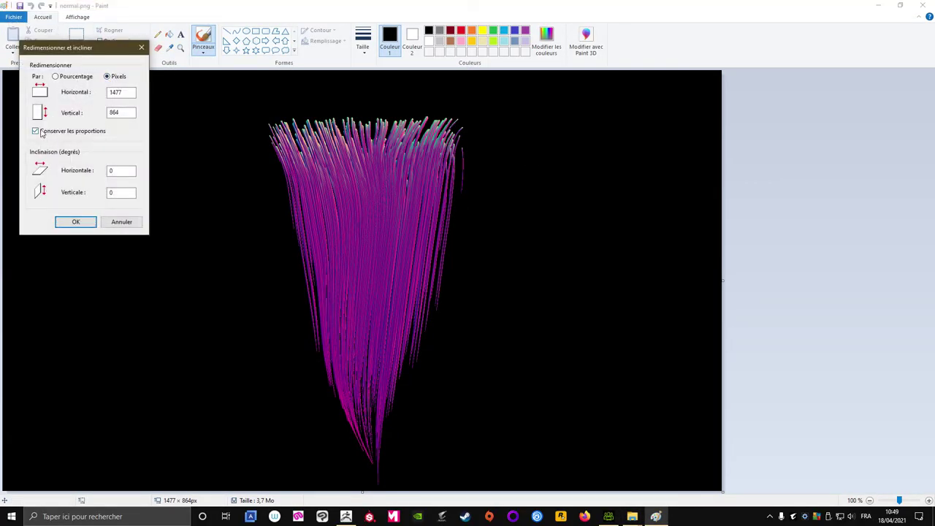
double_click(113, 93)
text(8)
double_click(114, 113)
text(208)
click(75, 221)
click(13, 19)
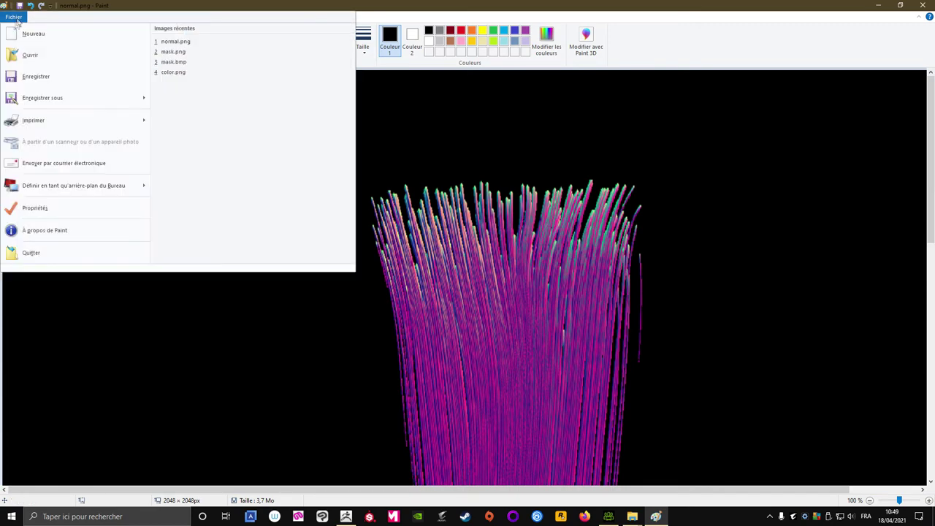
click(26, 79)
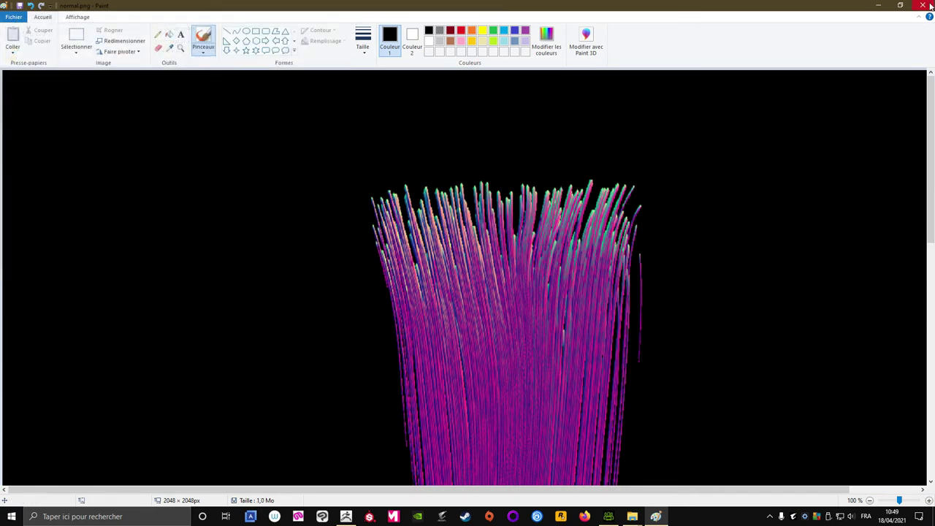
click(924, 6)
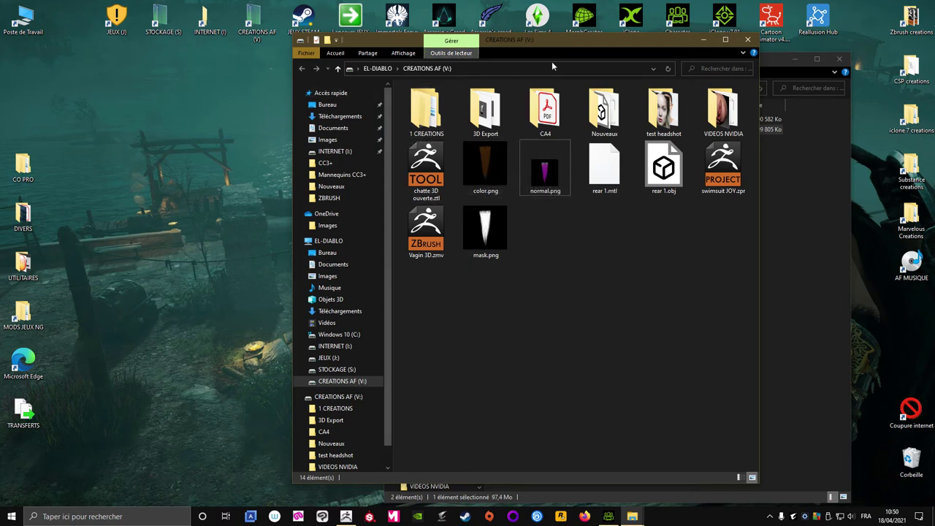
Refresh the CREATIONS AF folder, minimise Explorer and ZBrush, and bring up Character Creator 3
click(668, 68)
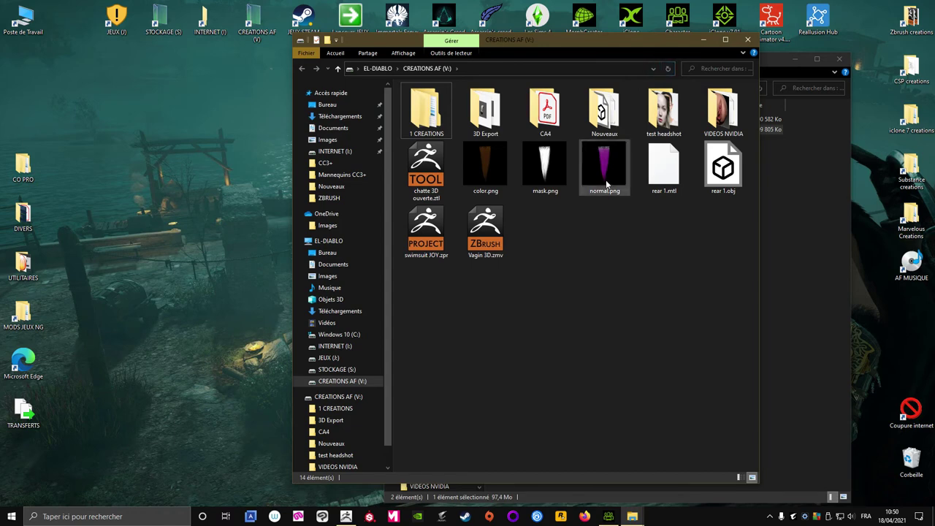
click(705, 40)
click(795, 59)
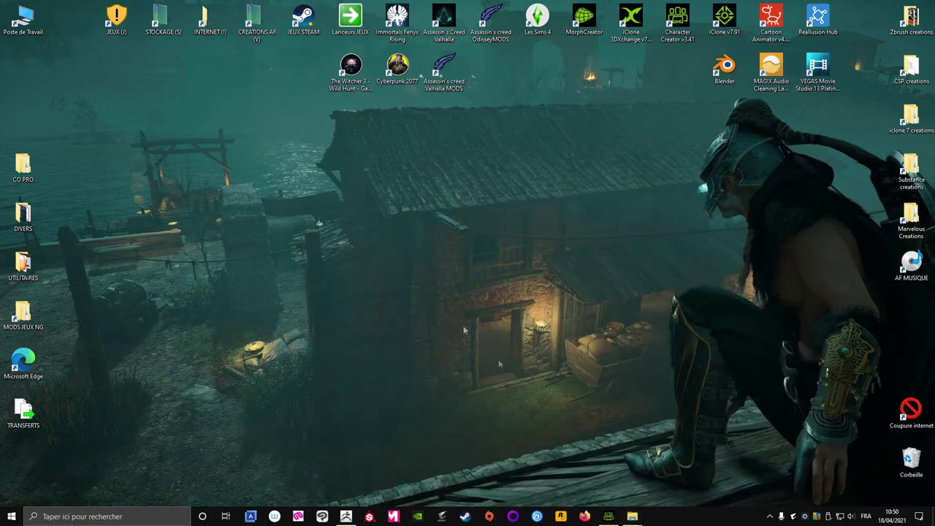
click(346, 516)
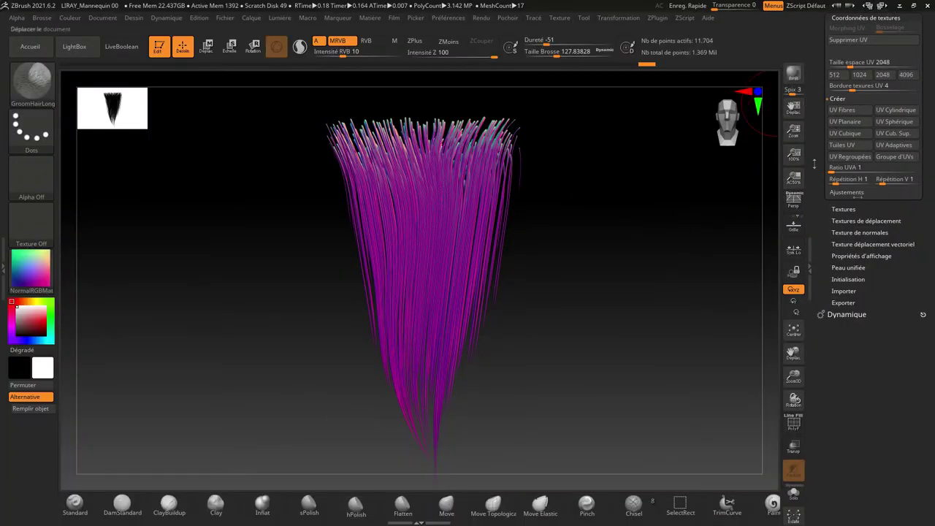
click(899, 5)
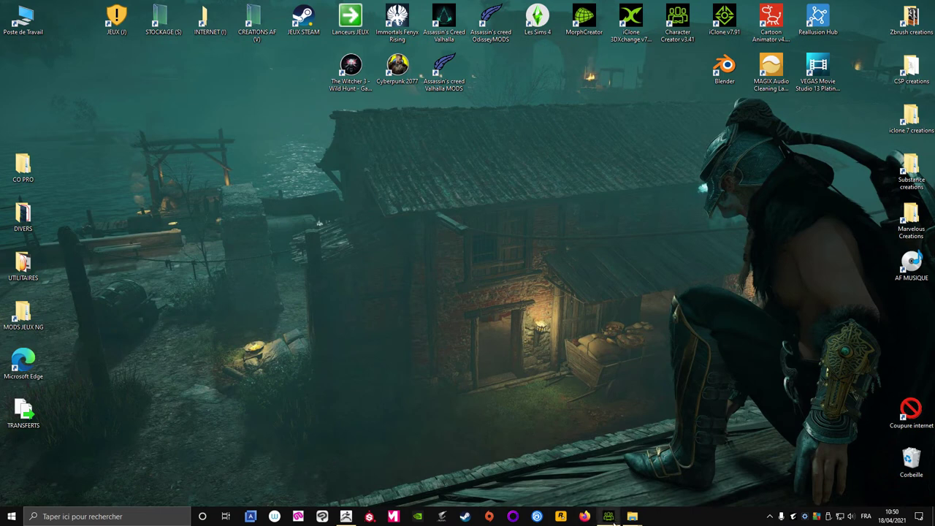
mouse_move(608, 517)
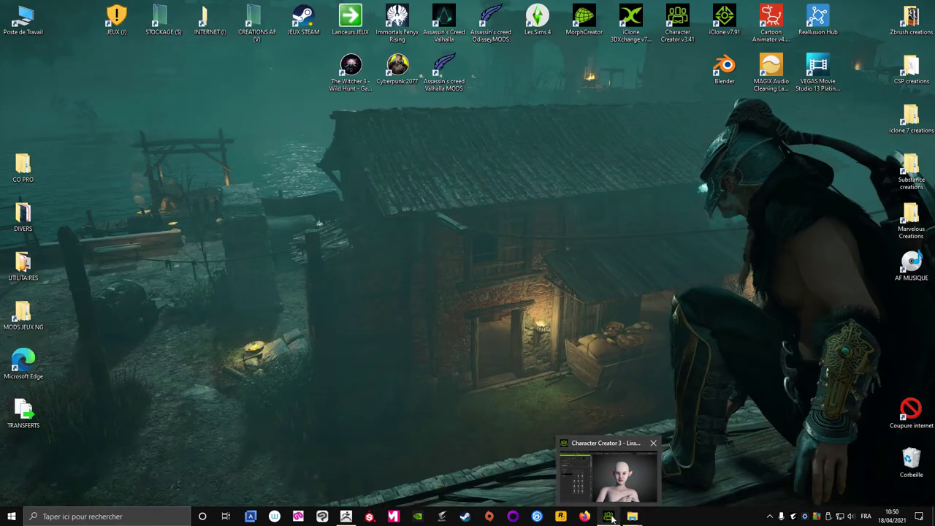
click(611, 517)
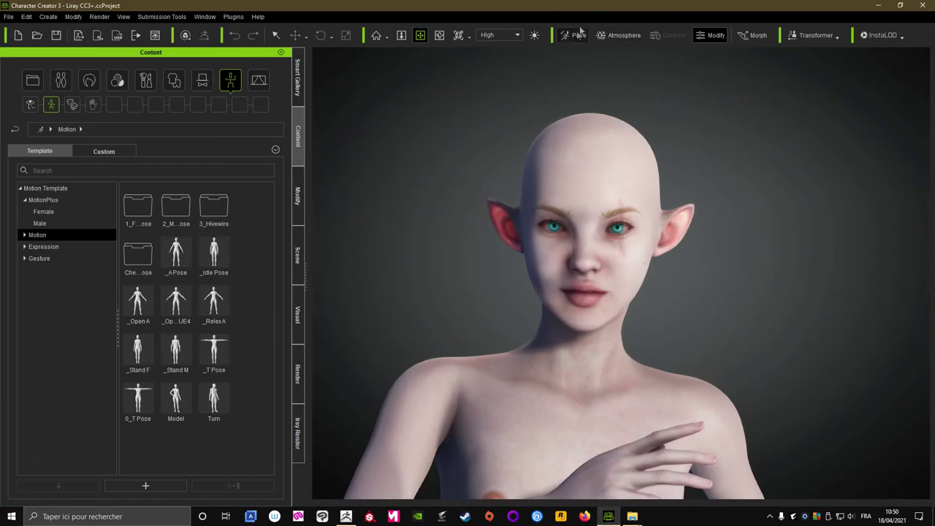
Put the character in T-pose, import rear 1.obj as an accessory, and view her back
double_click(214, 351)
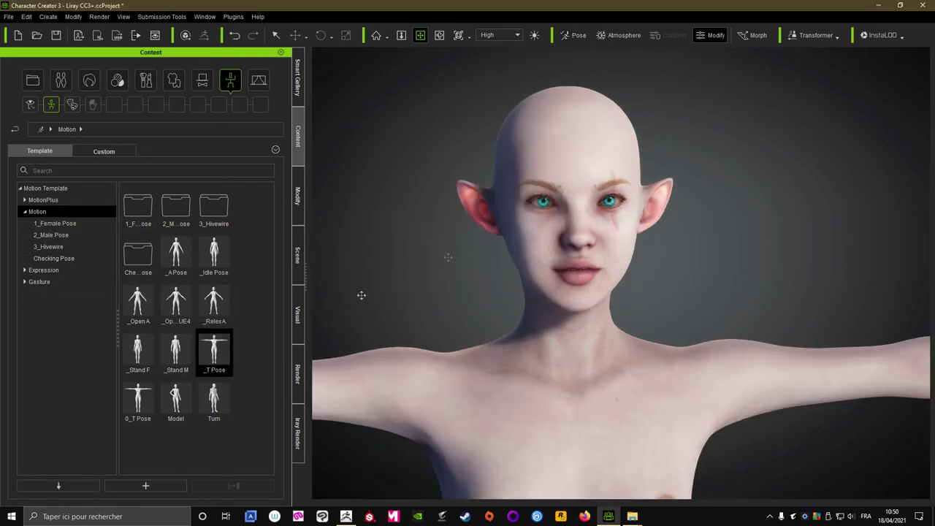
click(47, 18)
click(69, 71)
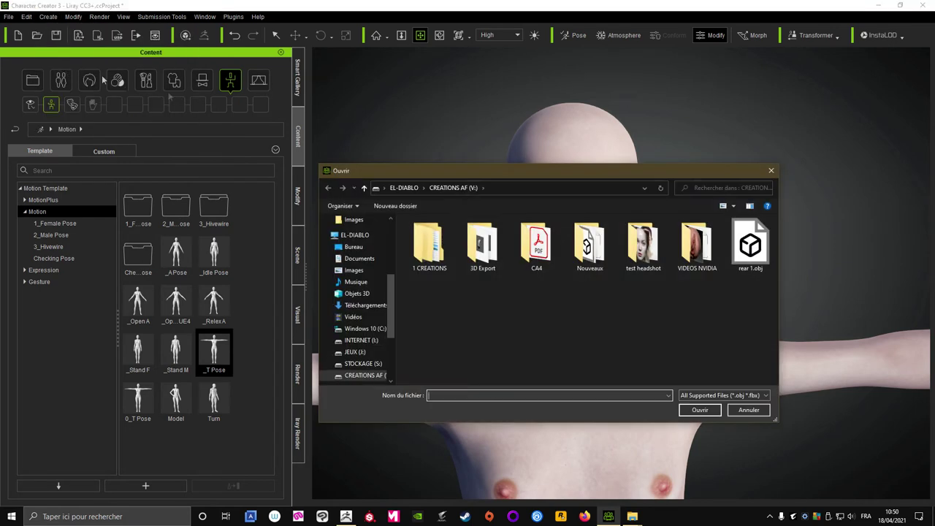
click(746, 263)
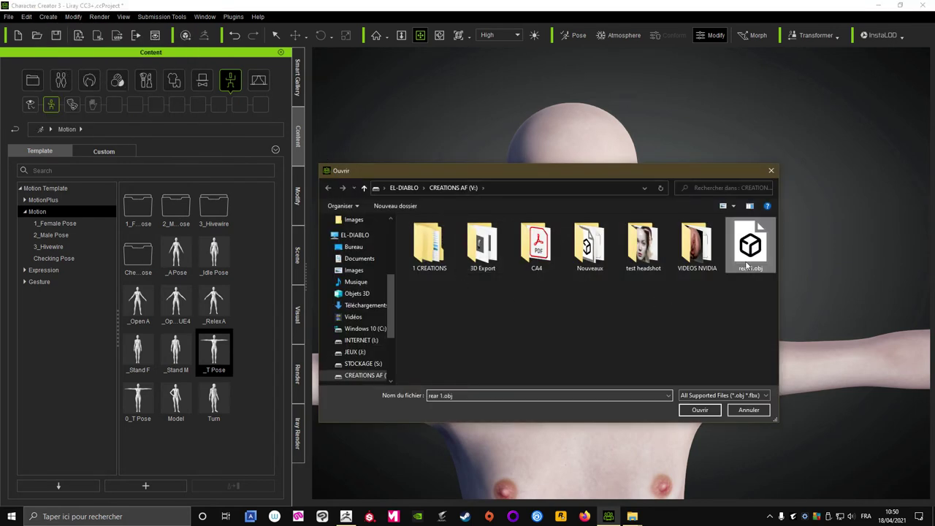
click(700, 410)
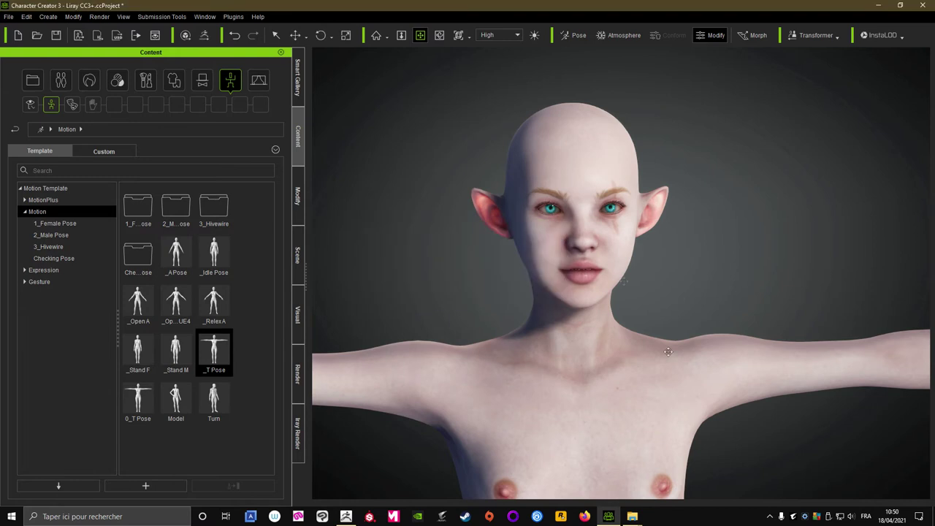
scroll(555, 247, down, 3)
right_drag(555, 247, 625, 361)
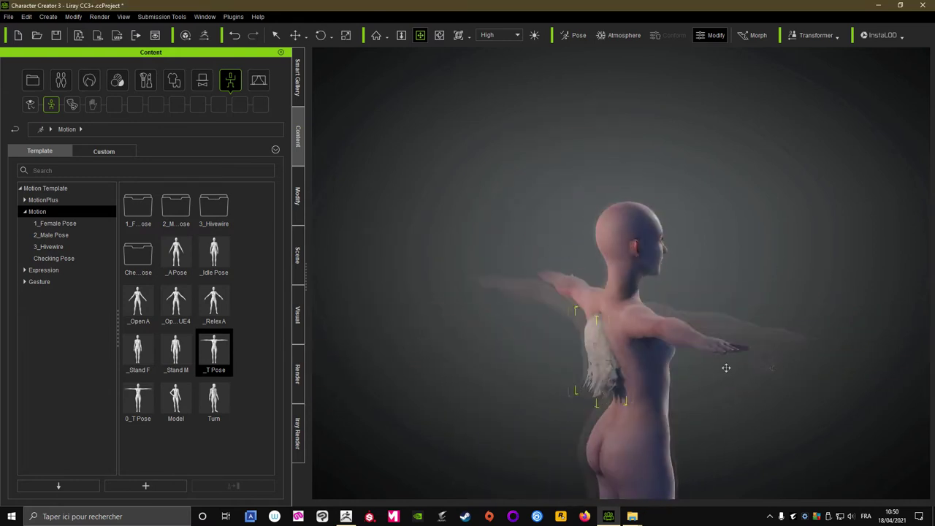
Move the rear 1.obj hair up onto the back of the head, ending at Z -13.821
click(298, 196)
scroll(38, 185, down, 5)
scroll(108, 411, down, 1)
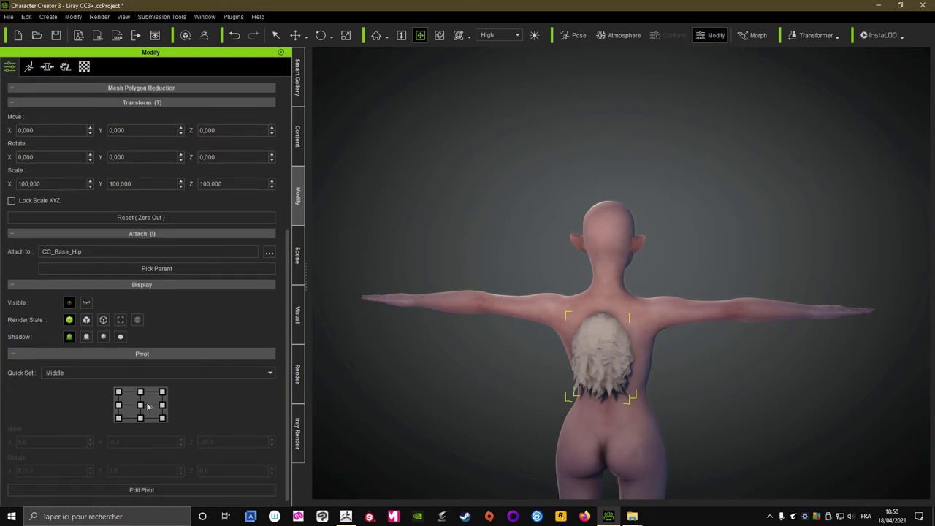
key(w)
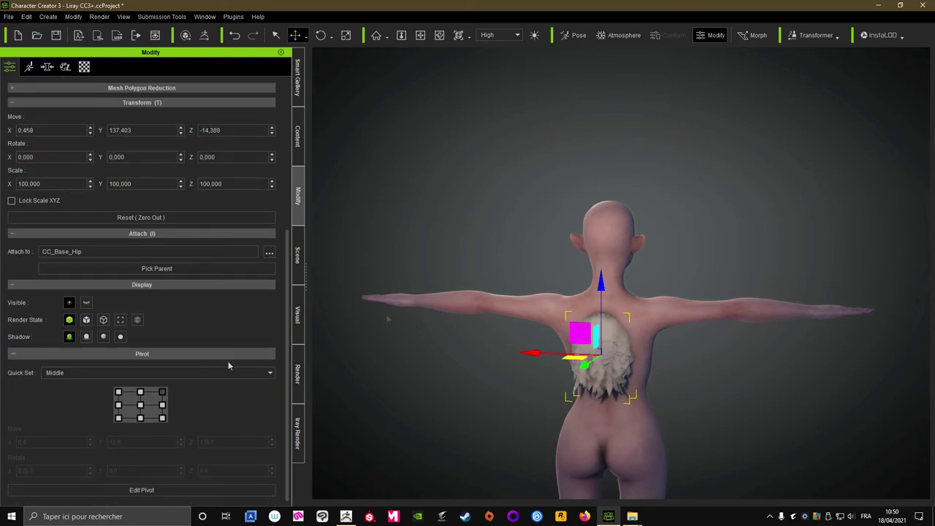
drag(610, 290, 692, 241)
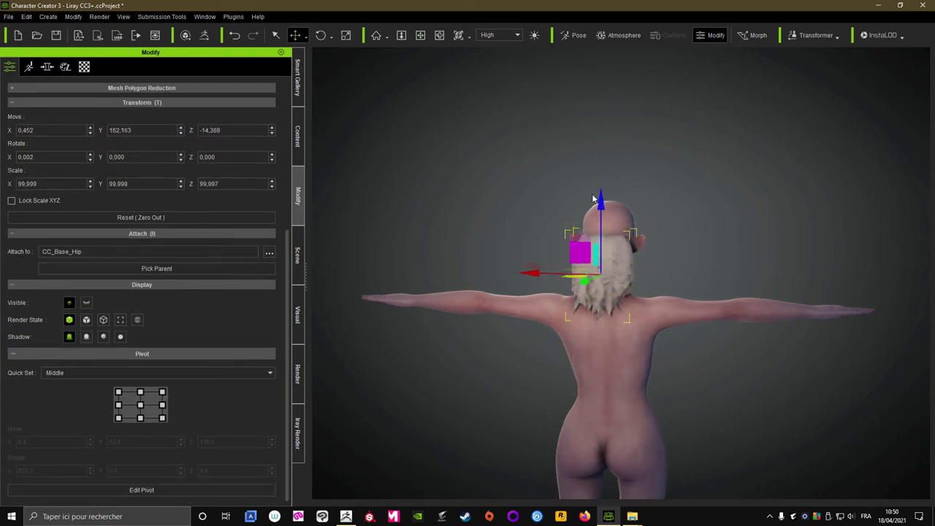
mouse_move(690, 236)
right_down()
mouse_move(533, 246)
mouse_move(652, 142)
right_up()
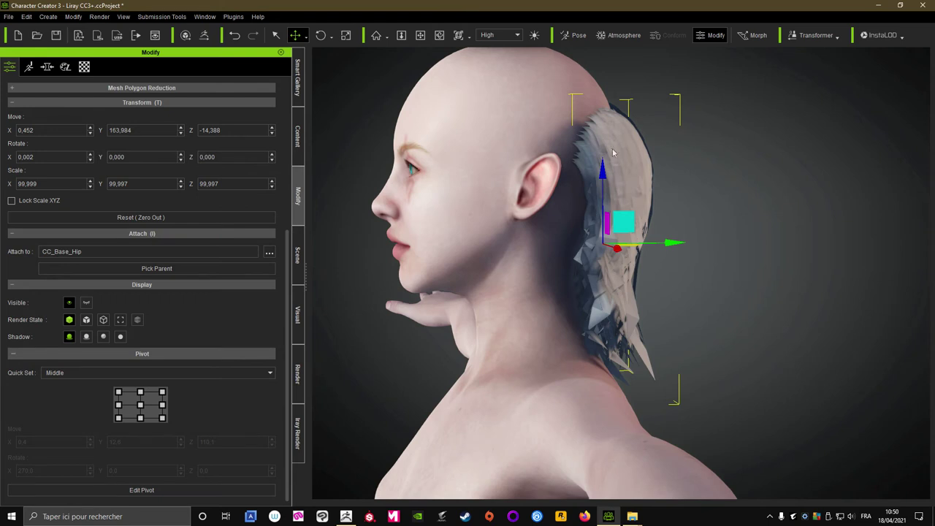
drag(607, 176, 667, 177)
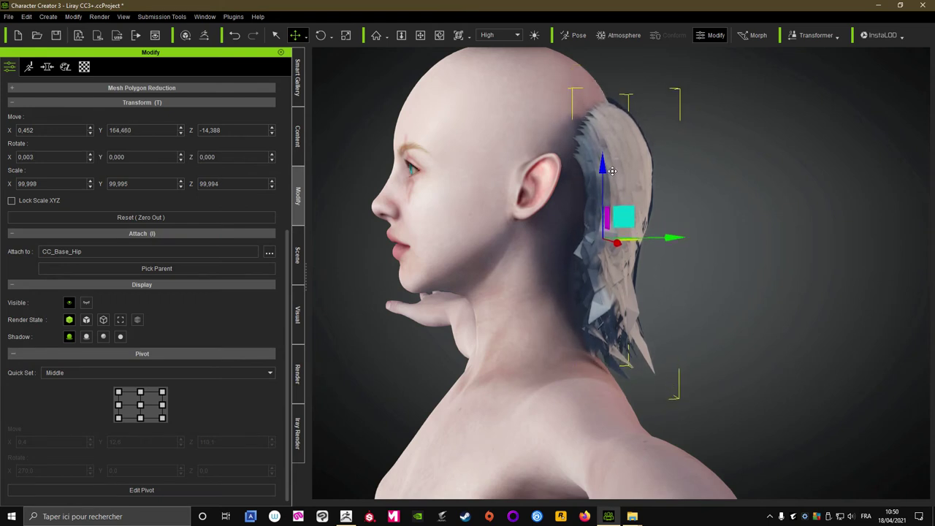
right_drag(667, 177, 655, 269)
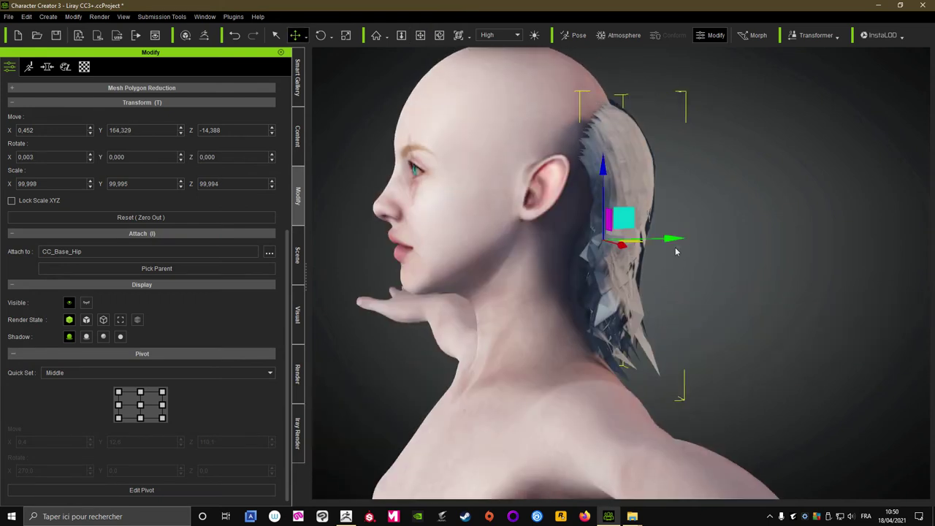
drag(683, 244, 668, 240)
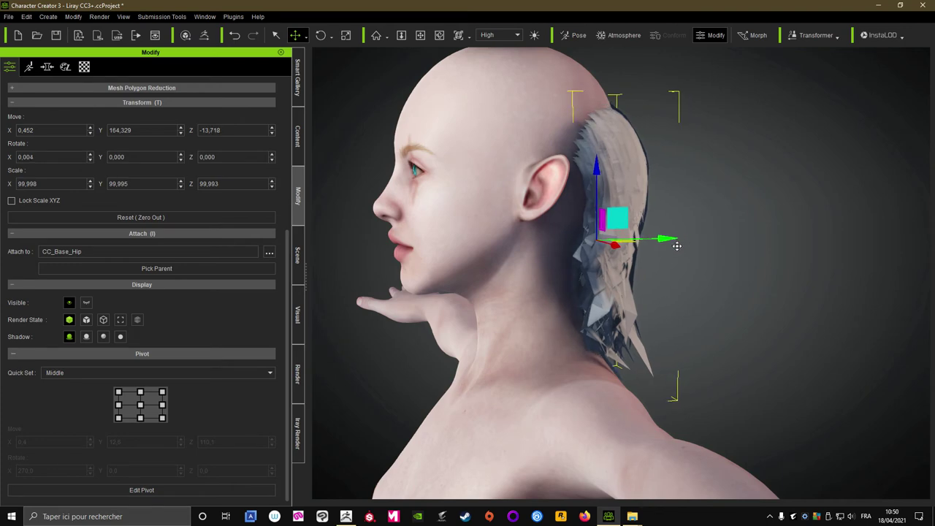
mouse_move(668, 240)
right_down()
mouse_move(427, 230)
mouse_move(399, 191)
mouse_move(632, 201)
mouse_move(507, 116)
right_up()
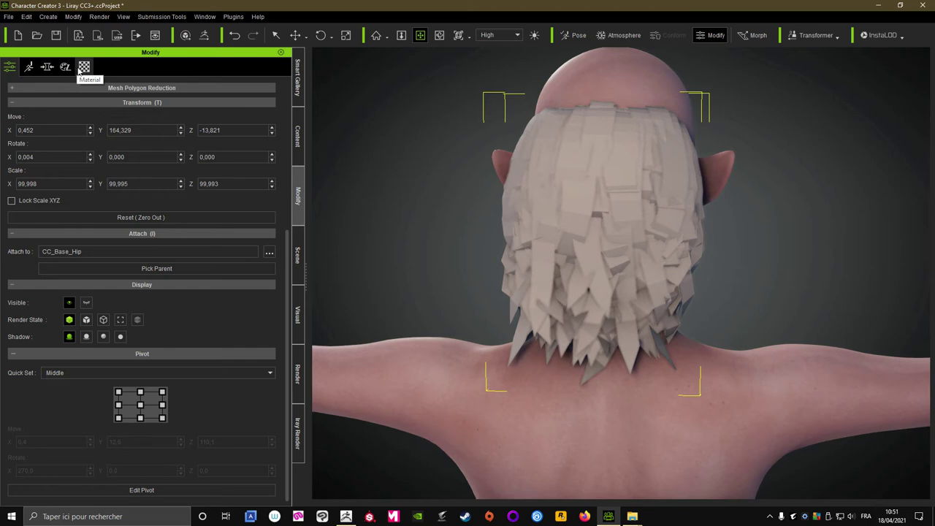
In the hair's Material settings, load color.png as the Base Color texture
click(84, 68)
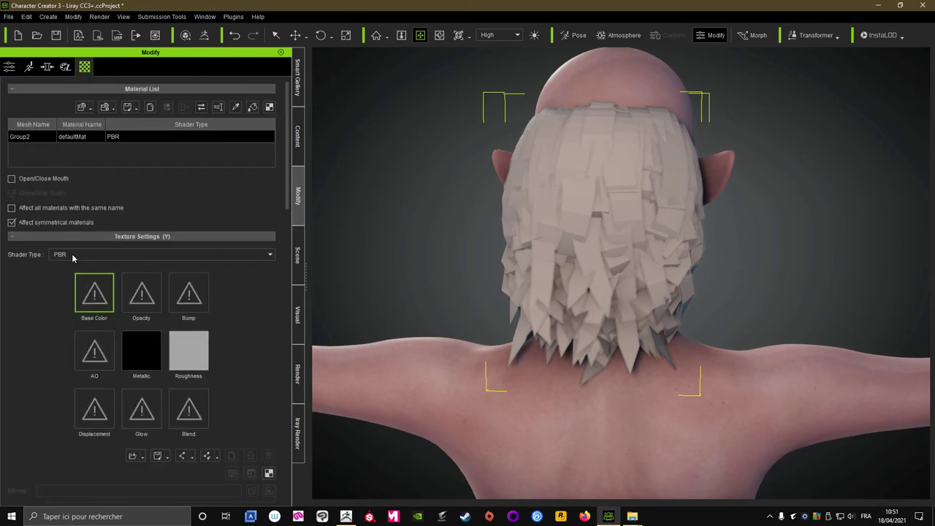
click(633, 517)
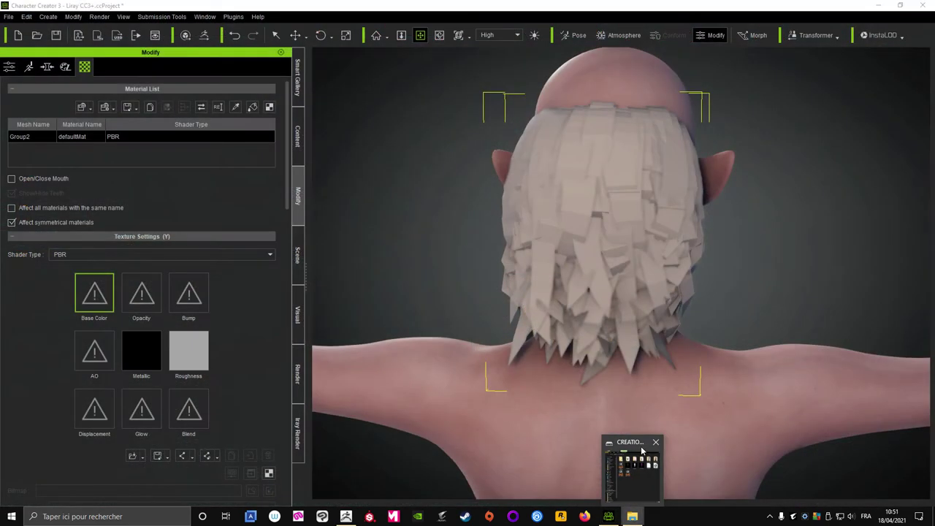
click(642, 449)
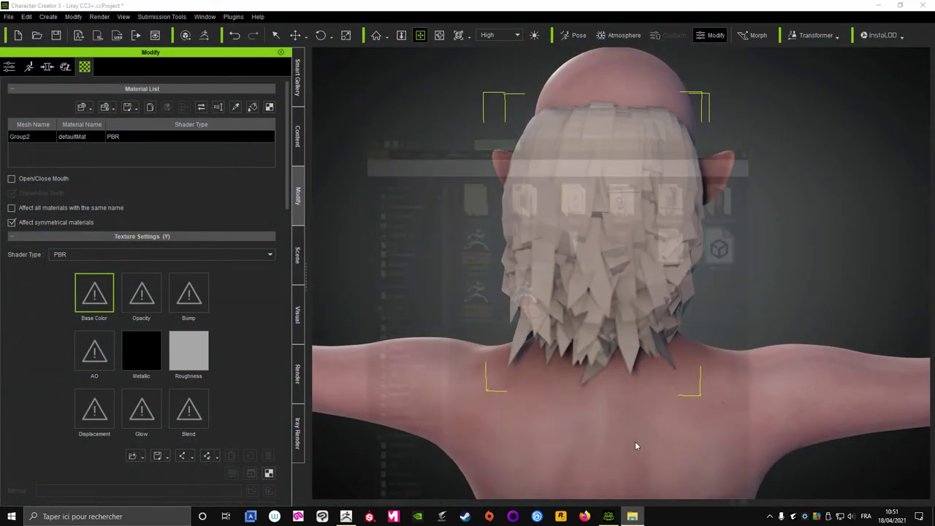
drag(557, 45, 763, 145)
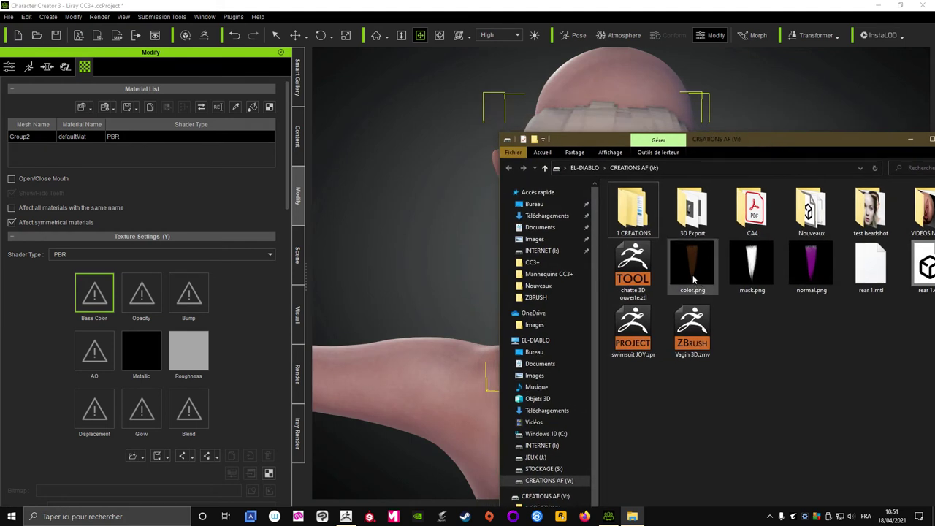
drag(693, 279, 92, 307)
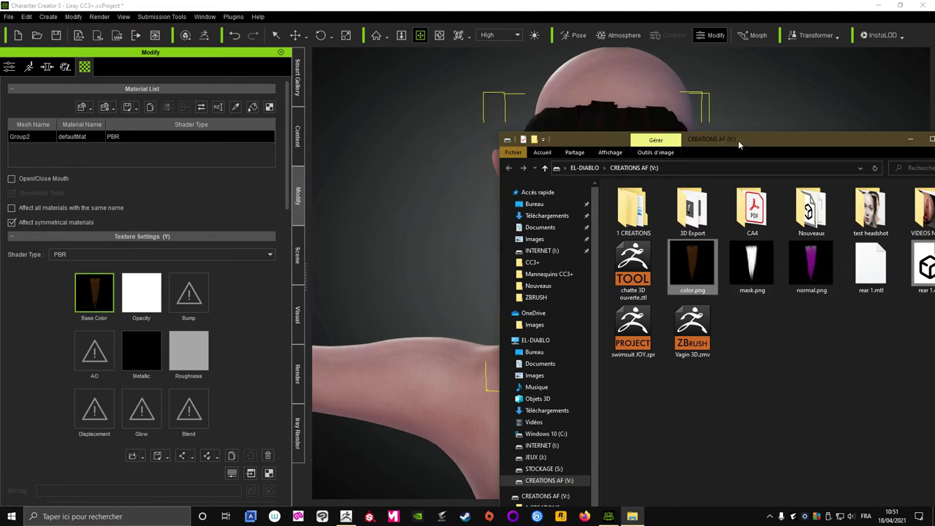
Load mask.png into Opacity and normal.png into Bump as a normal map
mouse_move(738, 141)
mouse_down()
mouse_move(625, 342)
mouse_move(655, 336)
mouse_up()
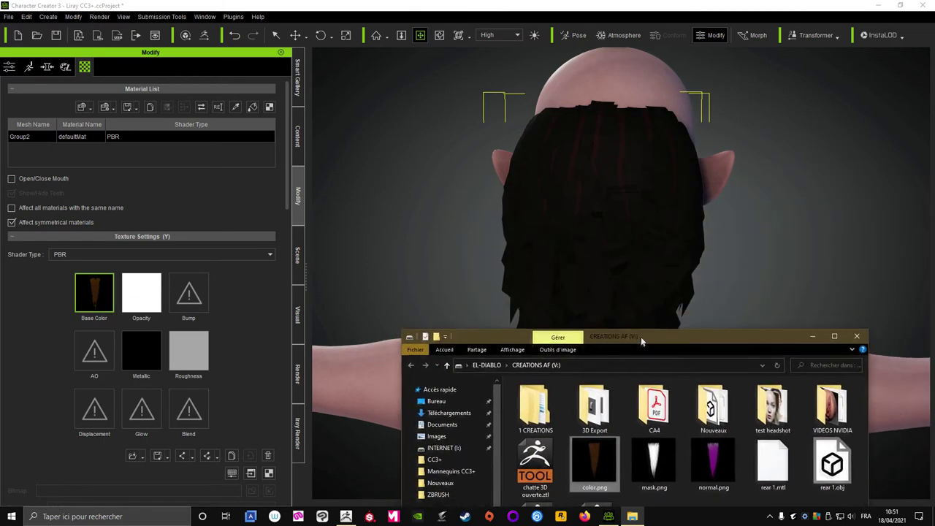
mouse_move(668, 461)
mouse_down()
mouse_move(465, 455)
mouse_move(141, 312)
mouse_up()
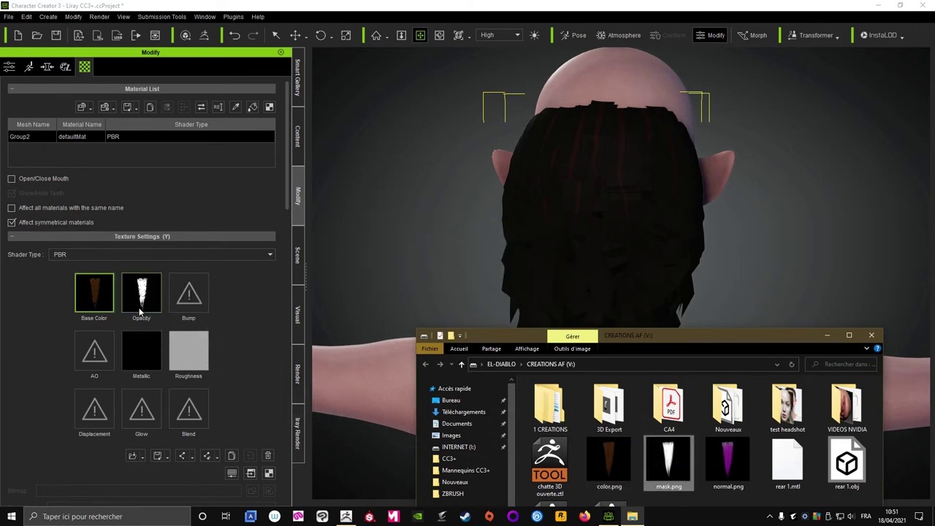
drag(638, 342, 627, 315)
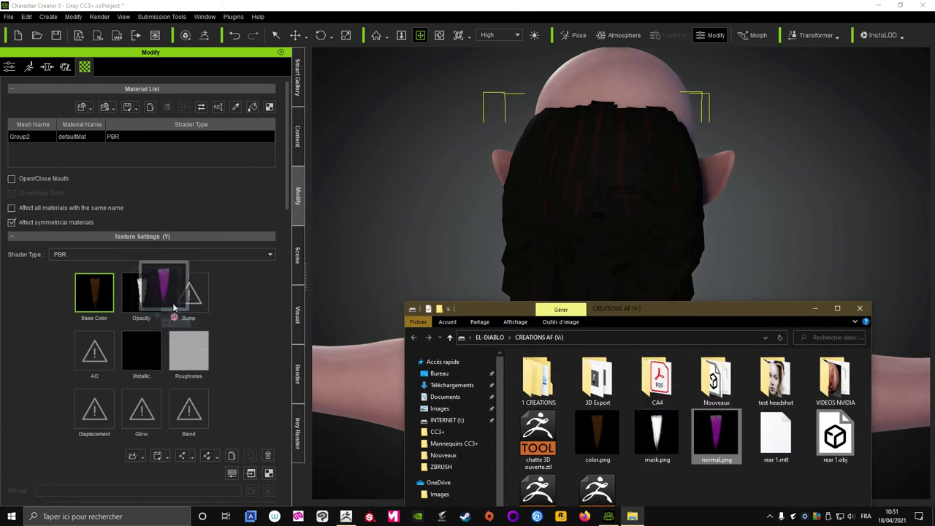
drag(718, 439, 192, 303)
click(430, 249)
click(438, 269)
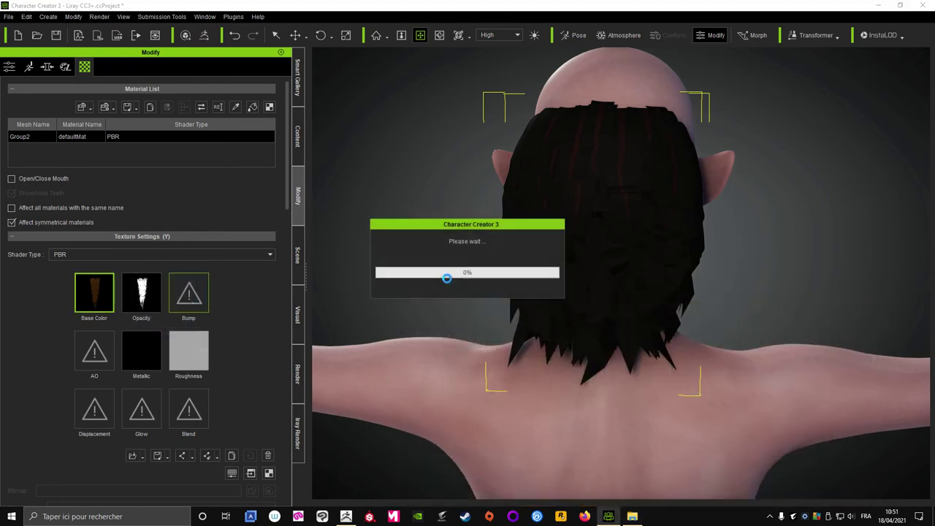
mouse_move(598, 254)
right_down()
mouse_move(470, 212)
mouse_move(811, 242)
mouse_move(658, 245)
right_up()
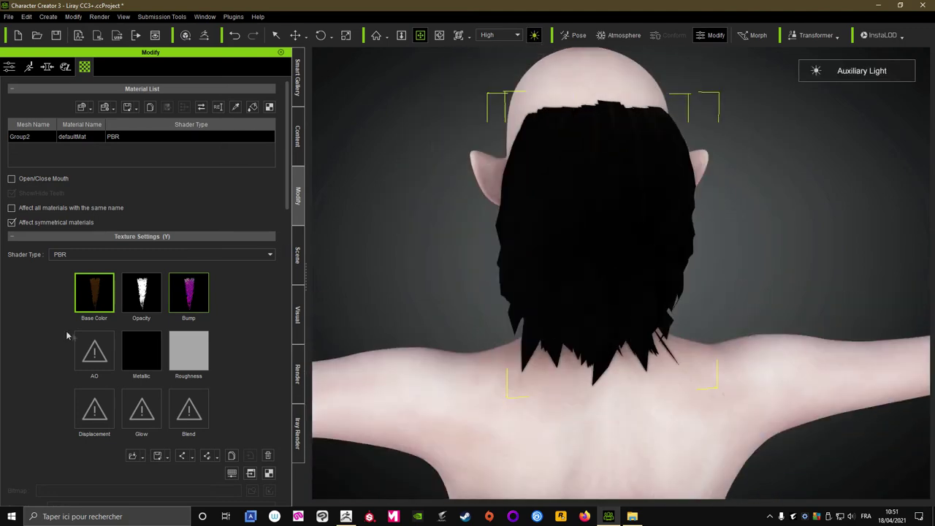
mouse_move(141, 293)
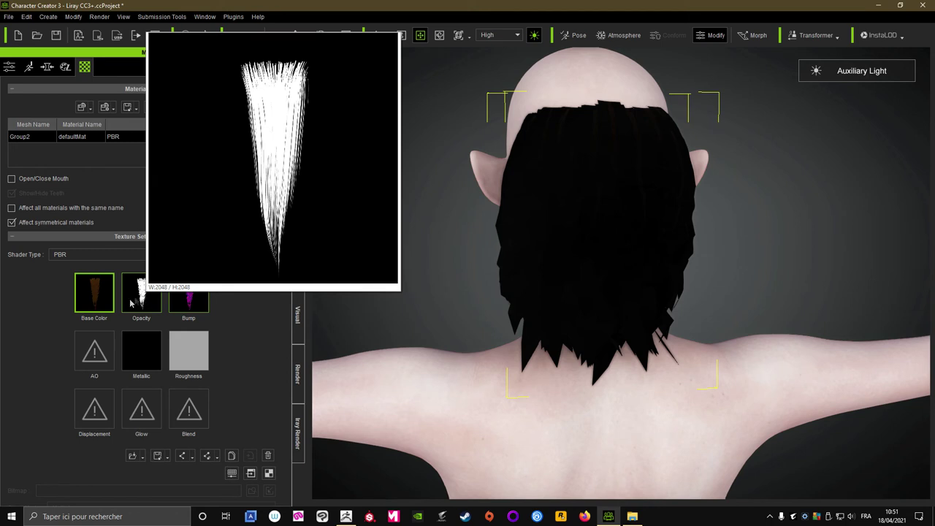
Delete the opacity texture from the hair material
right_click(131, 304)
click(252, 362)
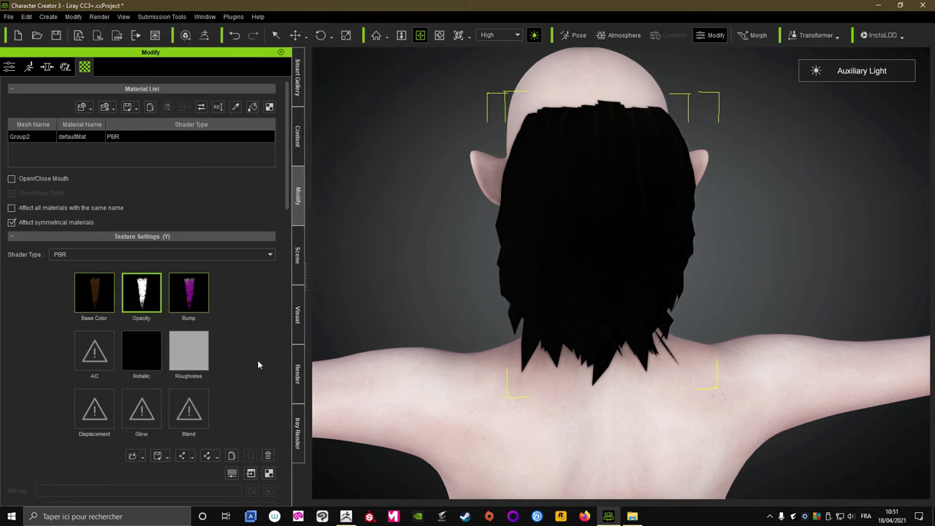
right_click(148, 293)
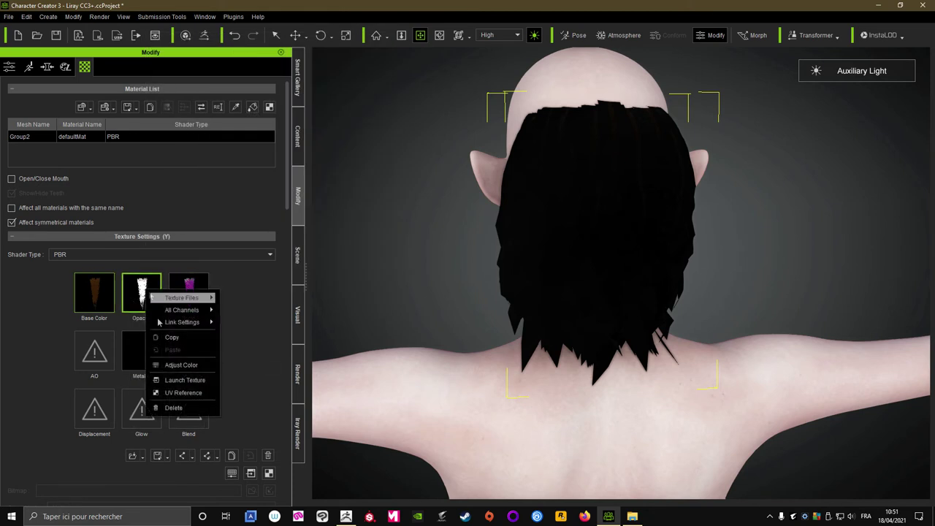
click(169, 411)
right_drag(546, 243, 422, 231)
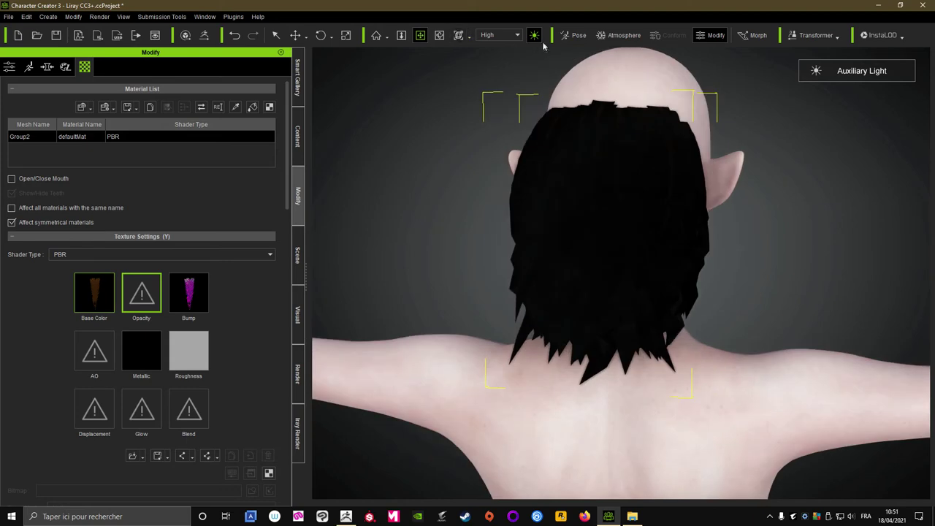
right_drag(607, 188, 621, 191)
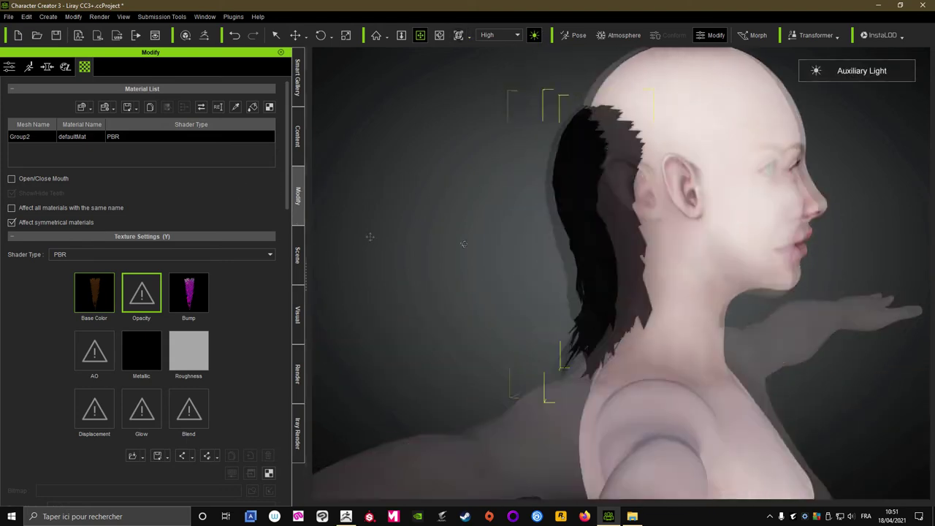
Clear the Bump normal map, minimise Character Creator and enlarge the folder window
click(268, 456)
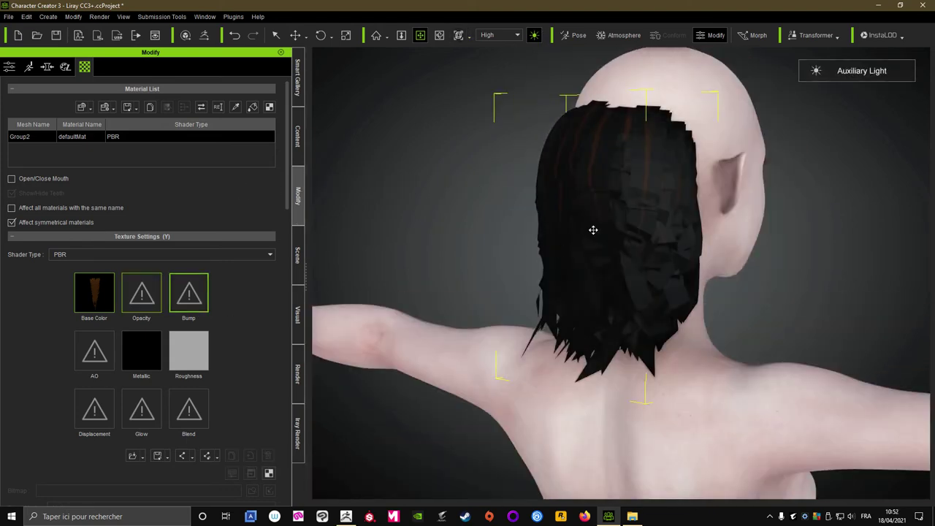
mouse_move(593, 227)
right_down()
mouse_move(699, 256)
mouse_move(663, 274)
mouse_move(647, 226)
mouse_move(591, 259)
right_up()
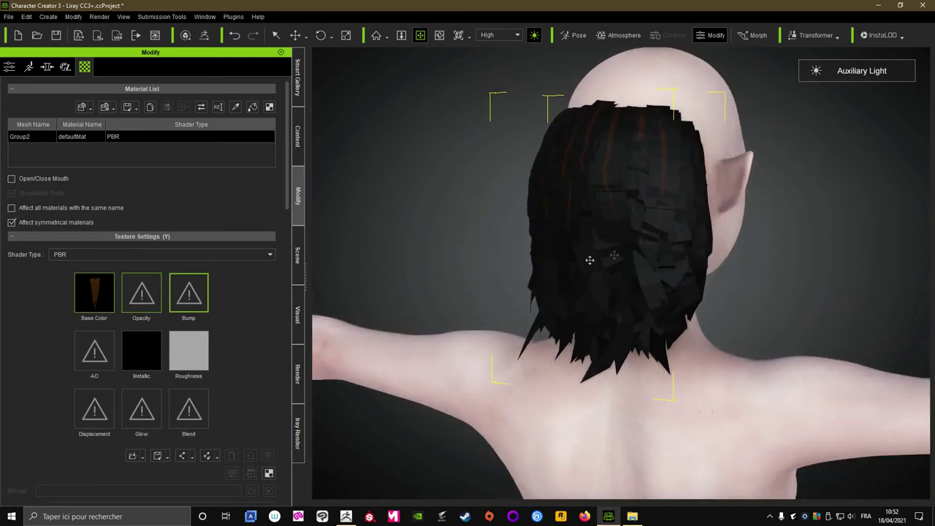
scroll(586, 261, up, 3)
scroll(609, 242, down, 3)
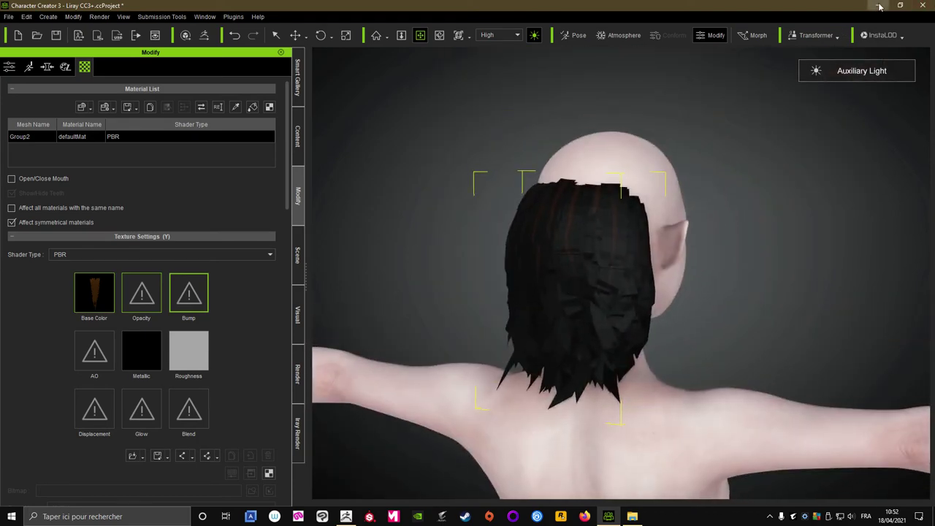
click(878, 5)
drag(674, 301, 674, 221)
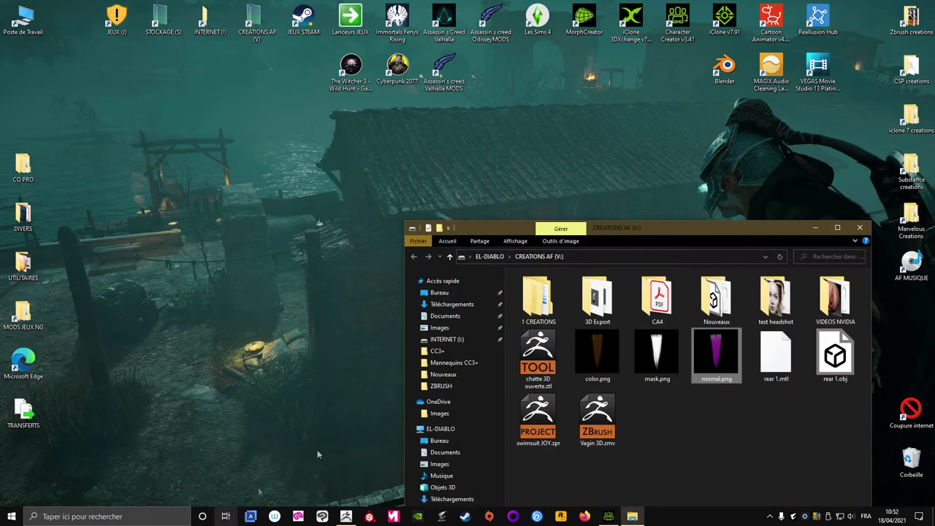
Launch Substance Painter from the taskbar
click(371, 517)
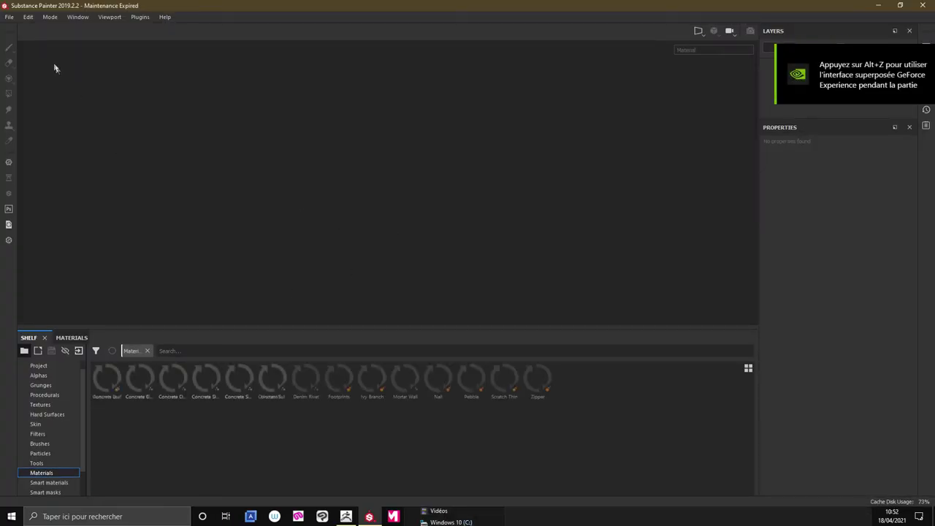
Start a new project using rear 1.obj as the mesh
click(10, 17)
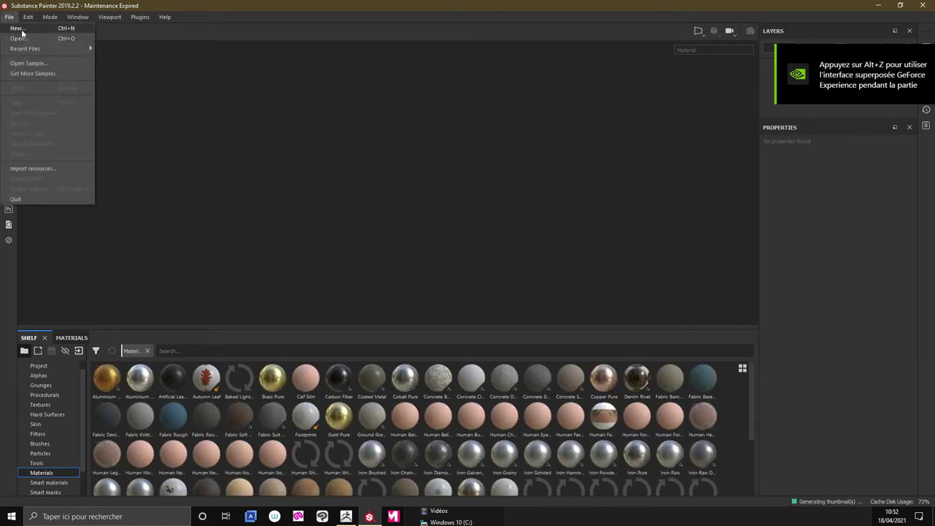
click(17, 28)
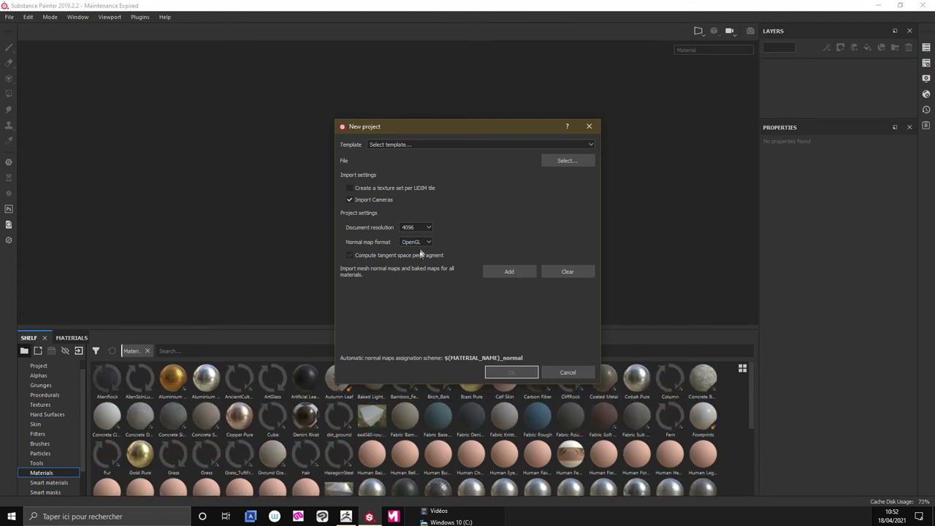
click(568, 160)
click(771, 215)
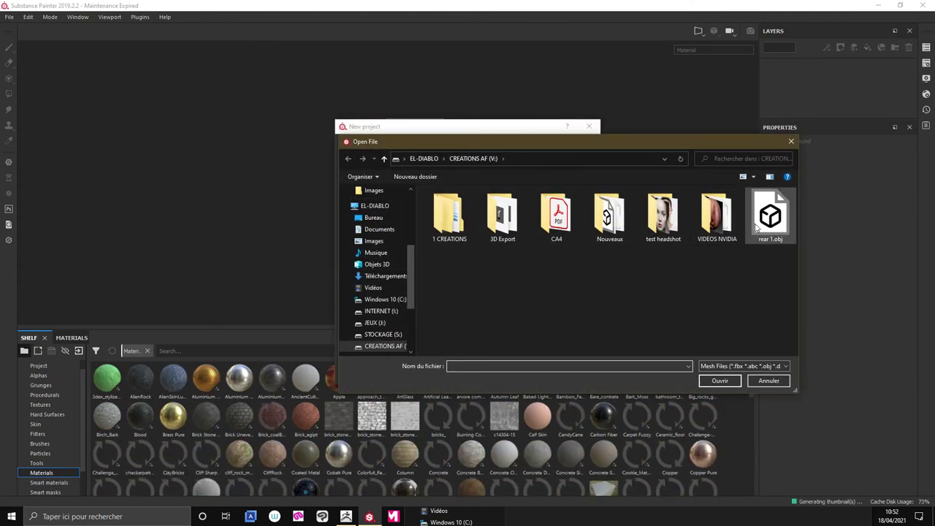
click(720, 381)
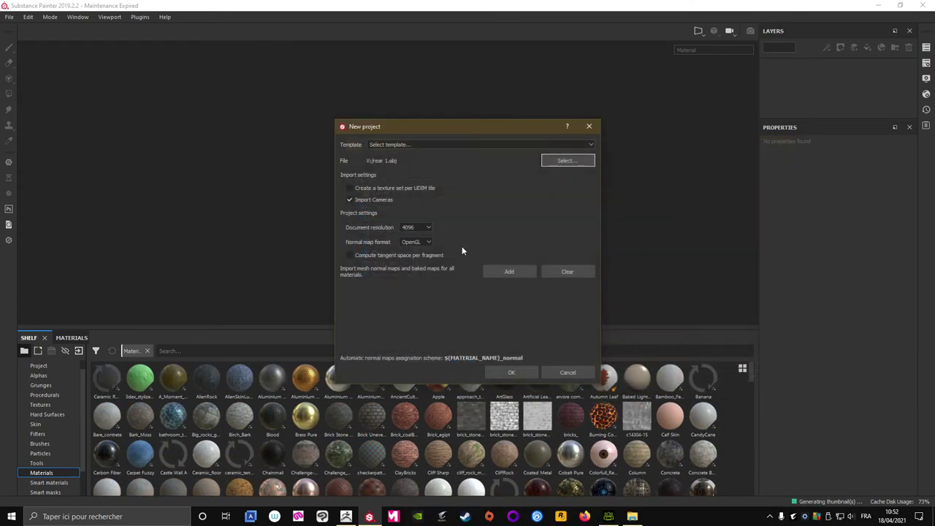
Add color.png, mask.png and normal.png to the import list and create the project
click(504, 272)
click(765, 231)
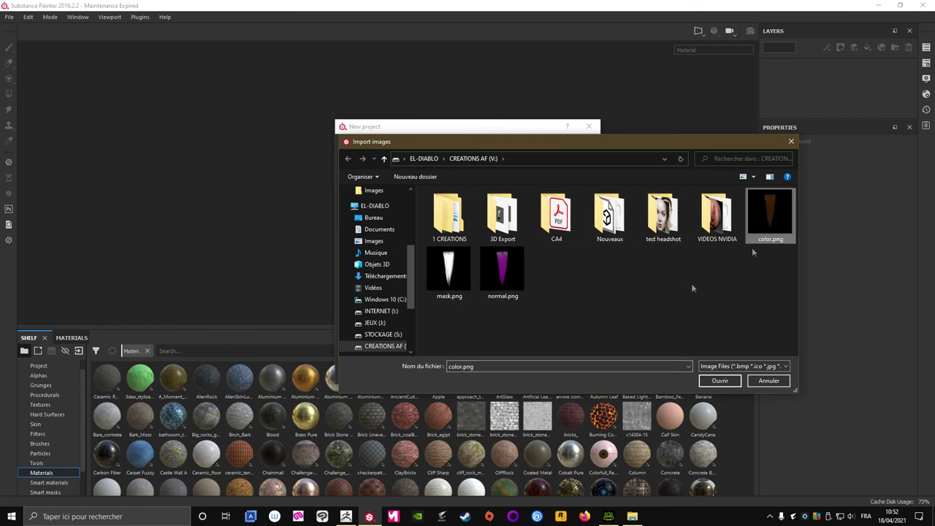
ctrl+click(449, 274)
ctrl+click(503, 274)
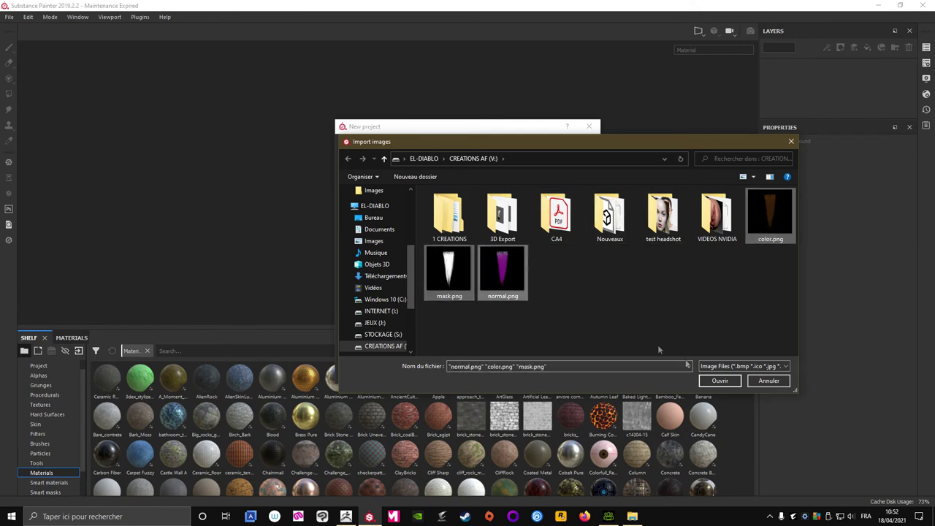
click(717, 385)
click(512, 373)
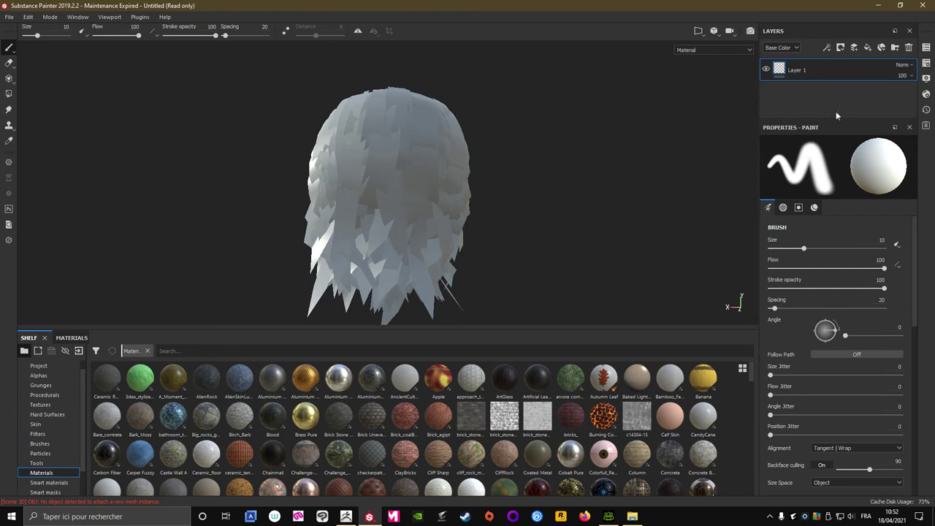
Add an Opacity channel to the texture set
click(926, 64)
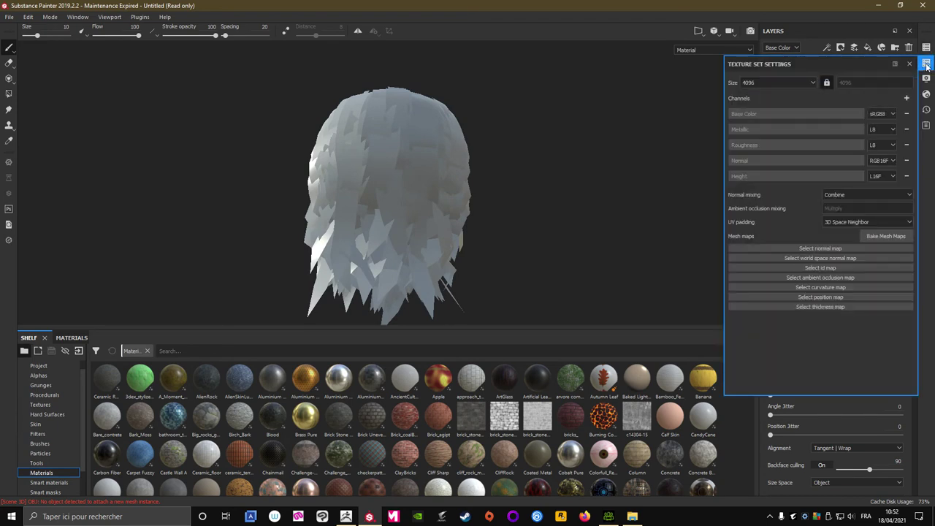
click(906, 99)
click(897, 203)
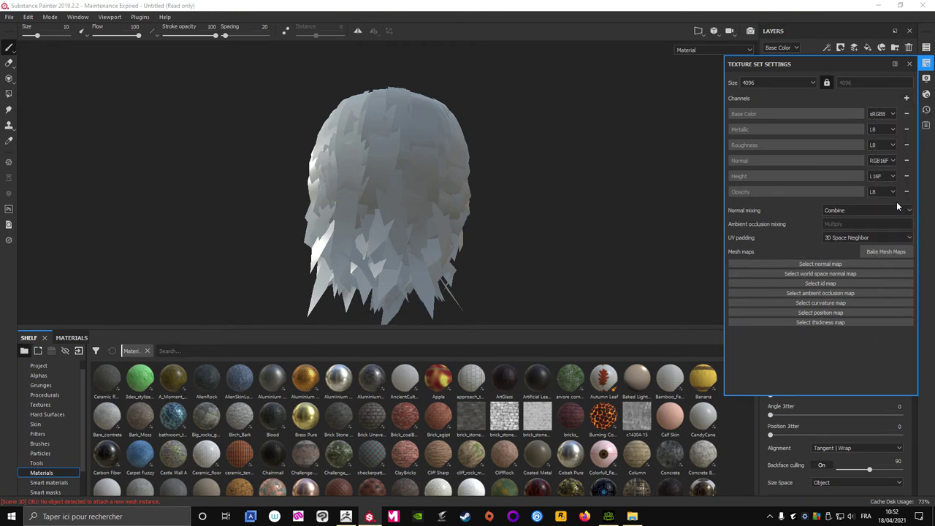
click(927, 65)
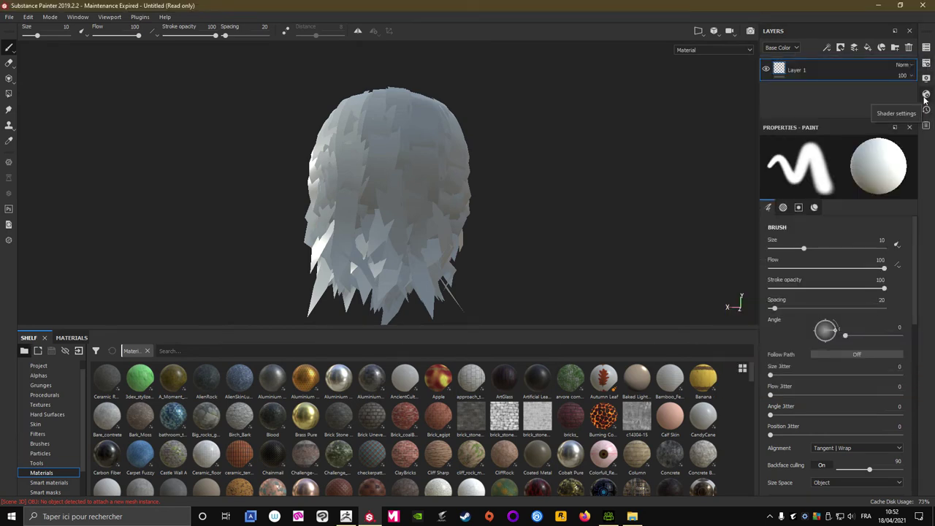
Switch the shader to pbr-metal-rough-with-alpha-blending
click(926, 96)
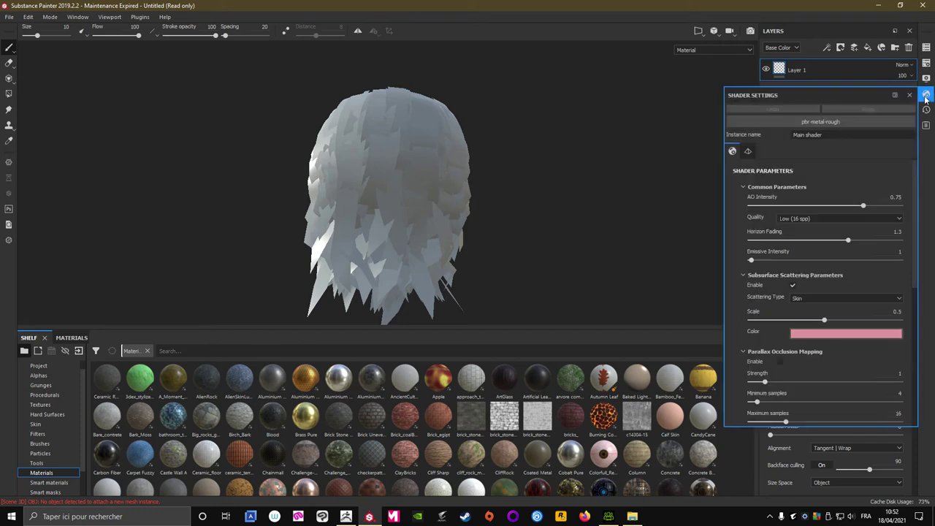
click(826, 122)
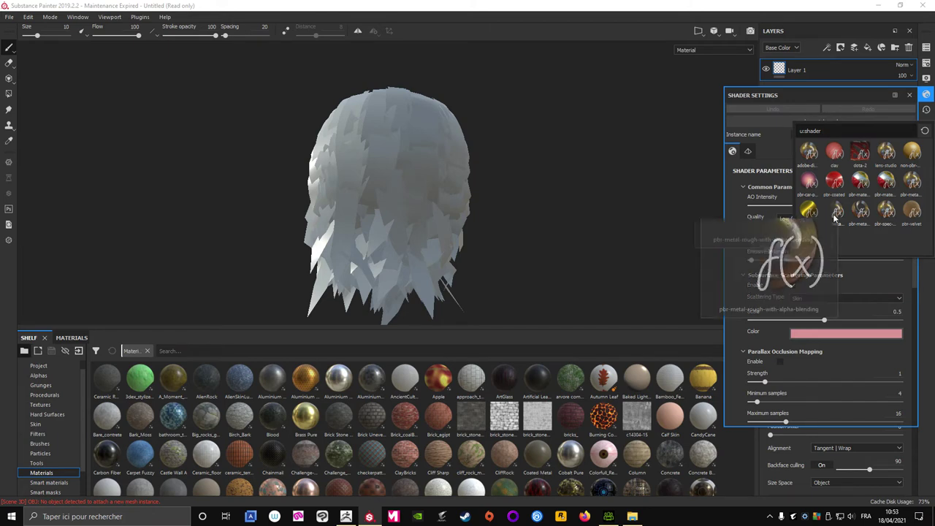
mouse_move(836, 212)
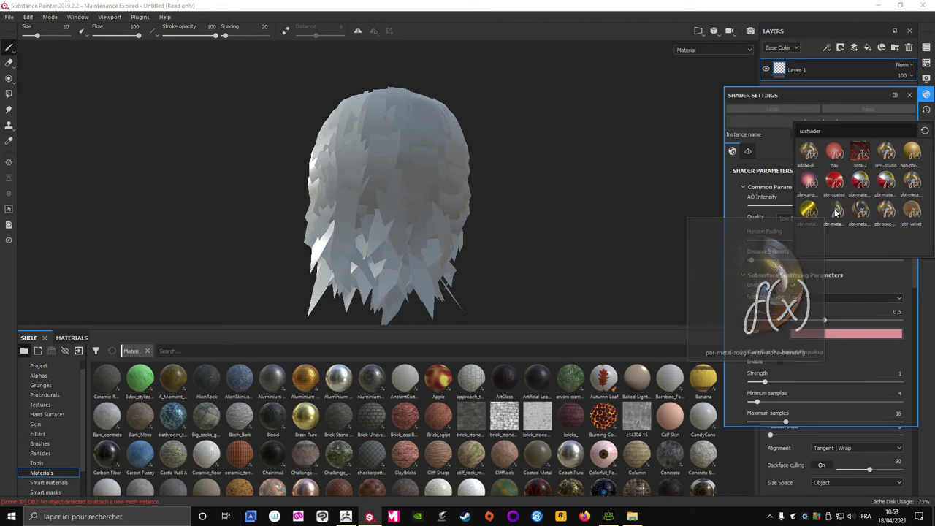
click(837, 211)
click(925, 96)
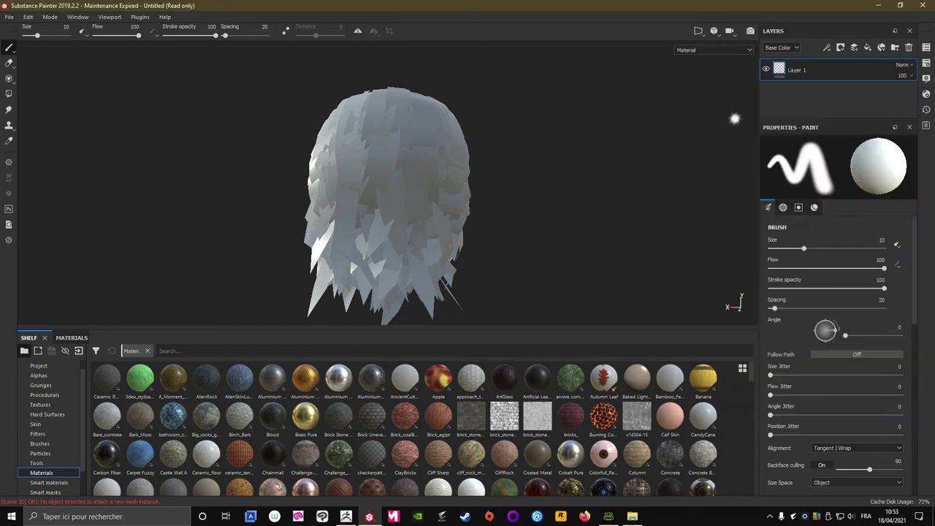
Add a fill layer mapping the color texture to Base Color, mask to Opacity, normal to Normal
click(869, 48)
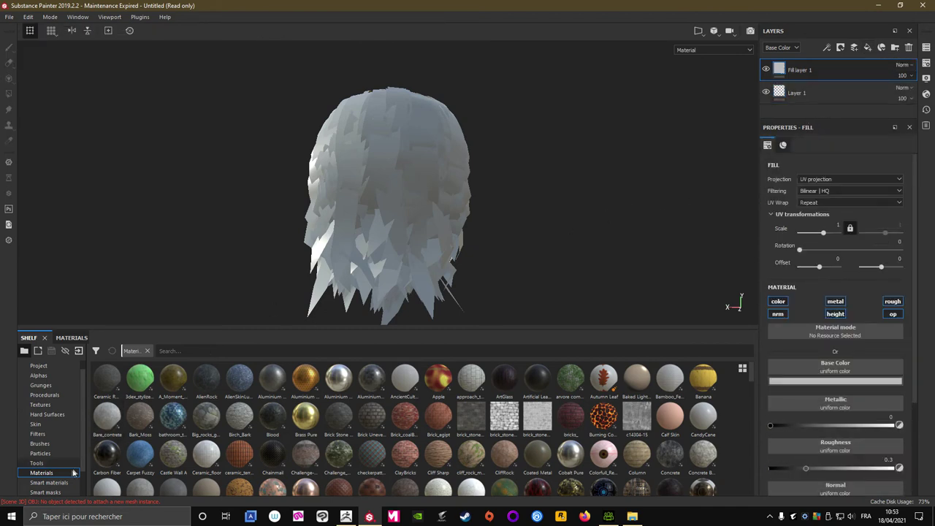
click(40, 405)
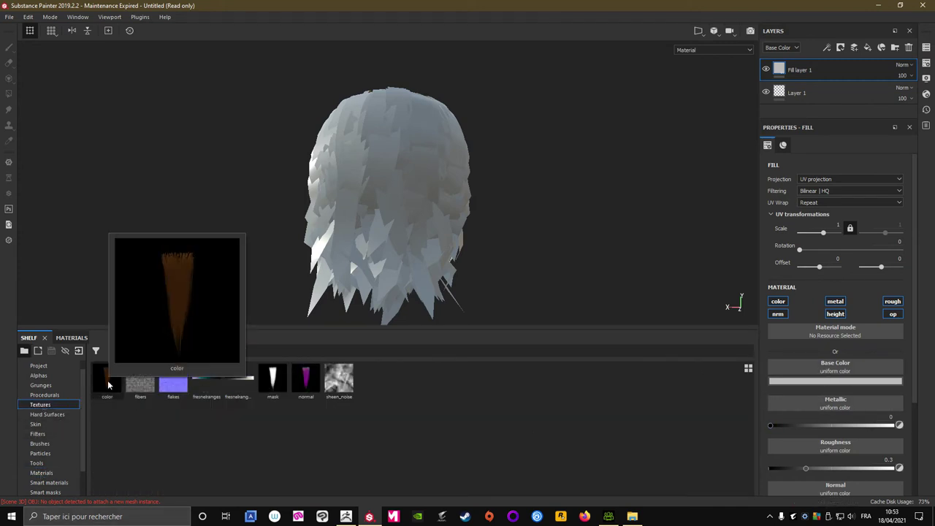
drag(108, 385, 855, 384)
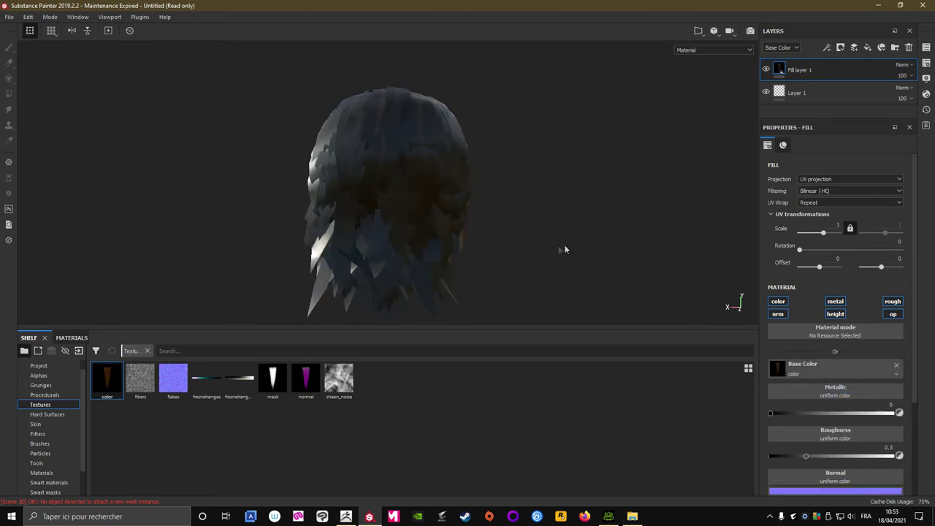
drag(914, 390, 934, 484)
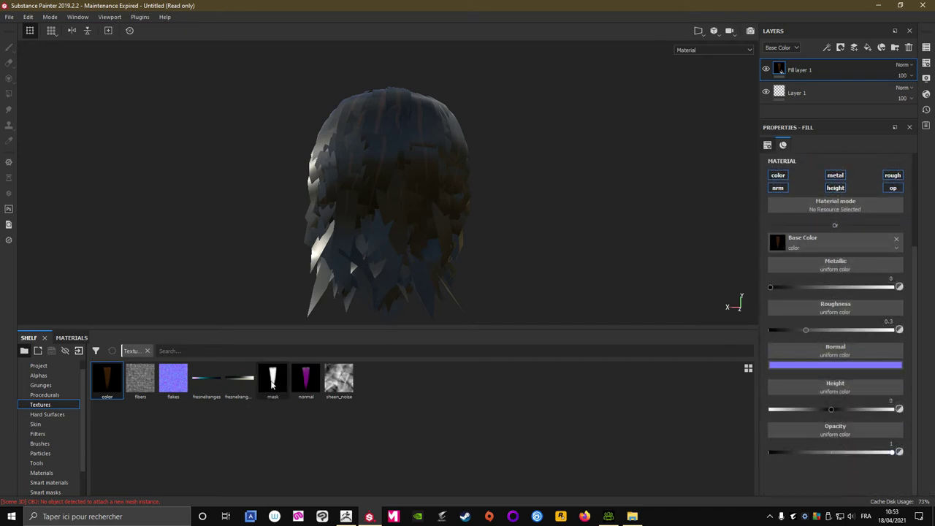
drag(273, 385, 826, 431)
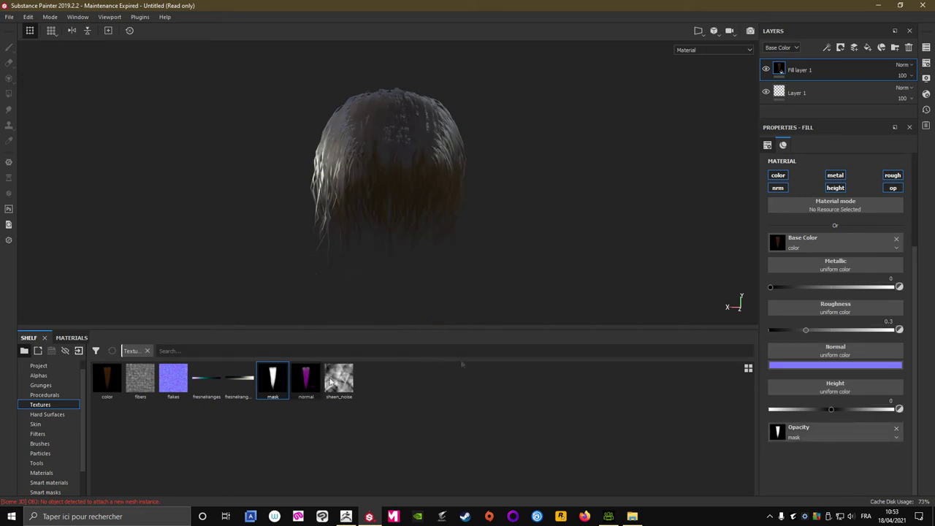
drag(305, 379, 822, 353)
drag(305, 378, 833, 356)
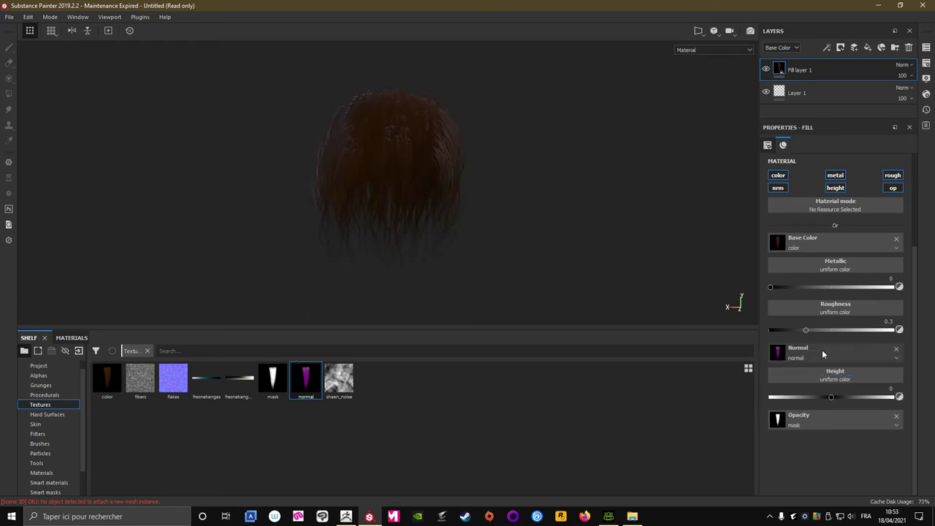
mouse_move(572, 241)
alt+mouse_down()
mouse_move(612, 146)
mouse_move(620, 182)
mouse_move(487, 399)
mouse_move(535, 233)
mouse_move(505, 253)
mouse_move(618, 192)
mouse_move(610, 212)
mouse_move(643, 182)
mouse_move(624, 224)
mouse_move(475, 249)
mouse_move(410, 240)
mouse_move(586, 213)
mouse_move(703, 229)
mouse_move(258, 248)
mouse_move(626, 259)
mouse_move(614, 234)
mouse_move(572, 241)
mouse_move(574, 209)
mouse_move(476, 222)
mouse_move(545, 202)
mouse_move(599, 152)
mouse_move(606, 162)
alt+mouse_up()
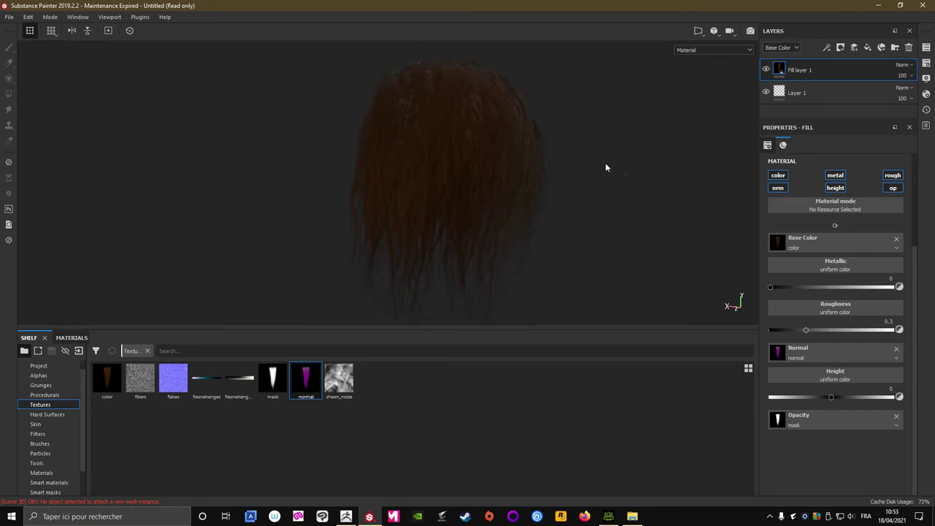
click(897, 248)
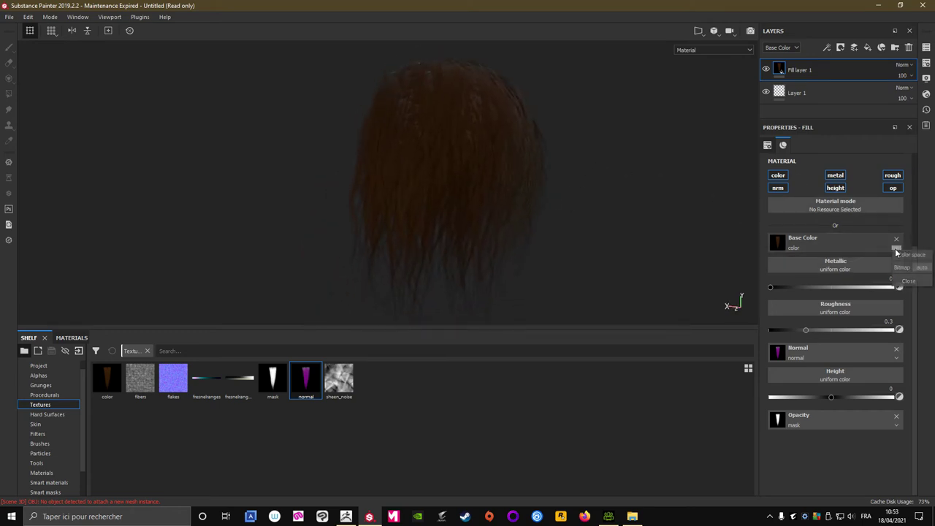
scroll(914, 222, up, 3)
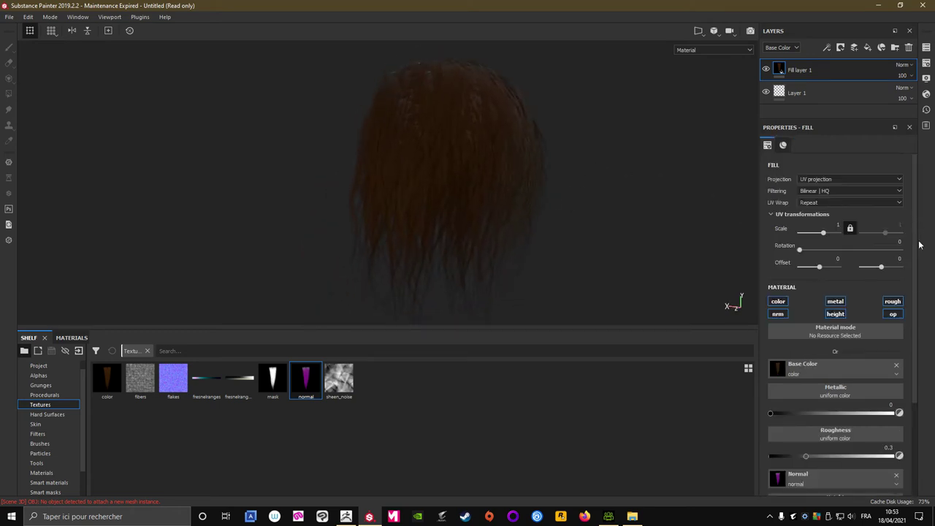
scroll(913, 285, down, 3)
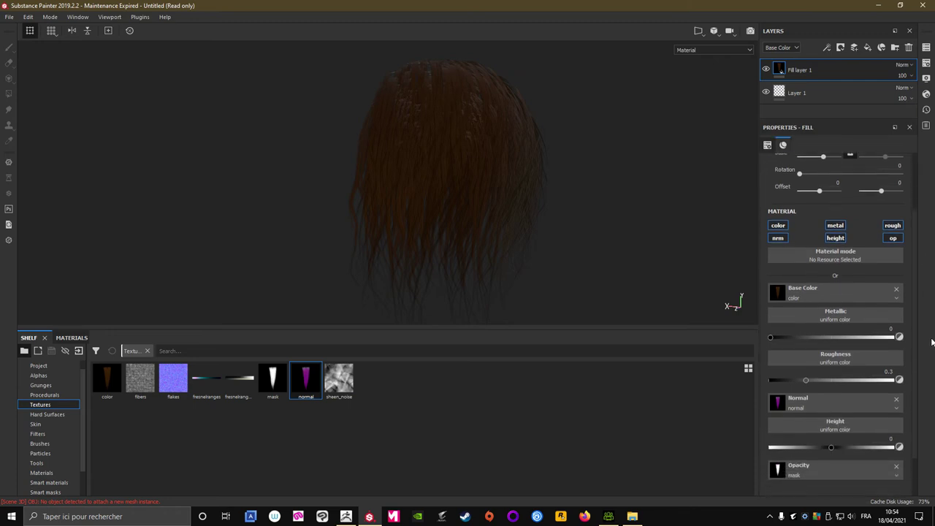
scroll(913, 292, up, 3)
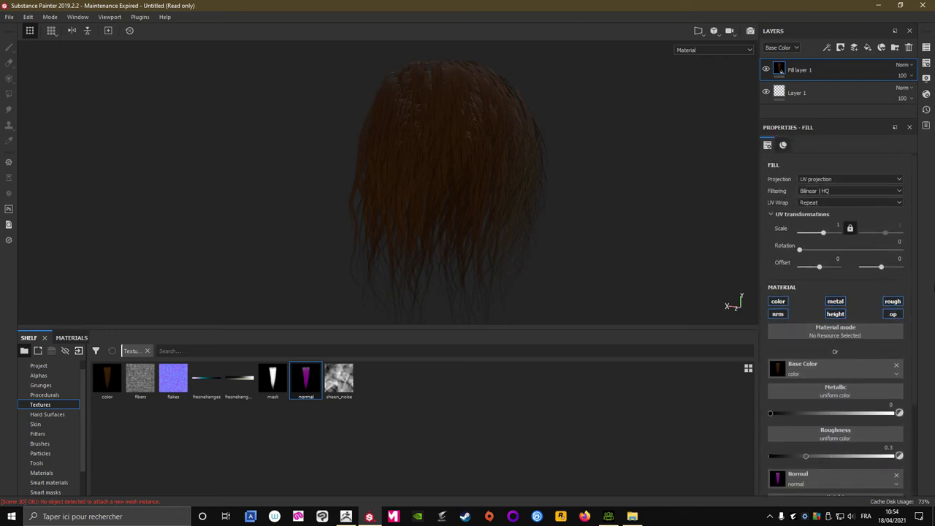
scroll(584, 98, up, 3)
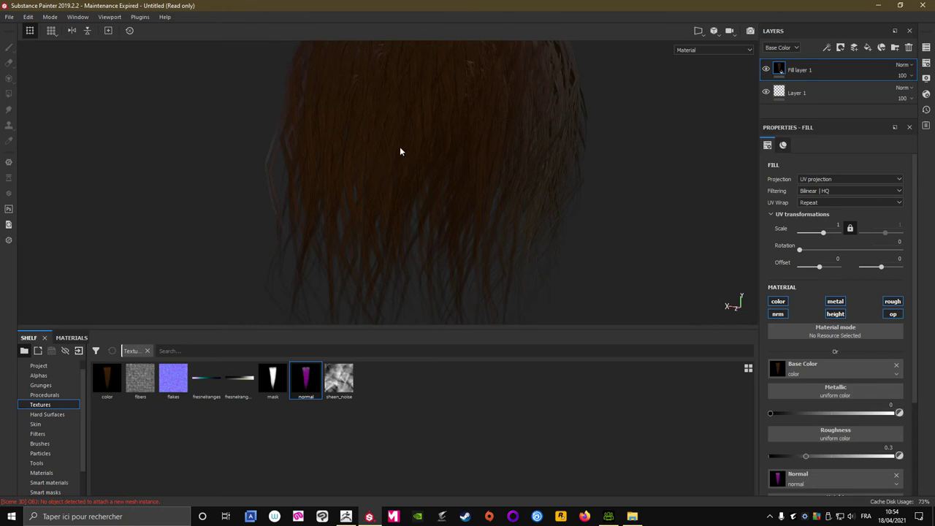
mouse_move(399, 152)
alt+mouse_down()
mouse_move(290, 162)
mouse_move(479, 211)
mouse_move(307, 134)
mouse_move(441, 166)
mouse_move(280, 171)
mouse_move(543, 159)
mouse_move(533, 133)
mouse_move(501, 183)
alt+mouse_up()
alt+middle_drag(501, 184, 547, 296)
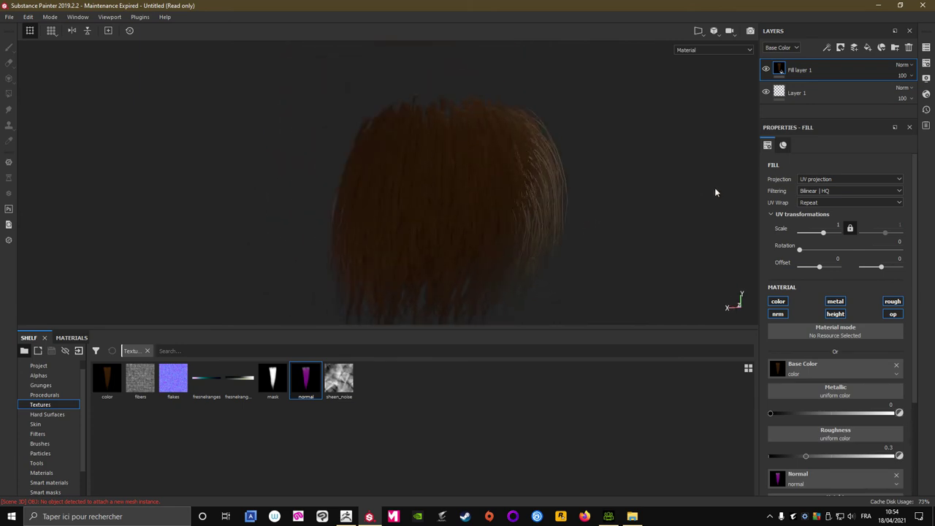
Reset the hair texture scale to 1, then lower the horizontal scale slightly below 1
scroll(635, 205, up, 3)
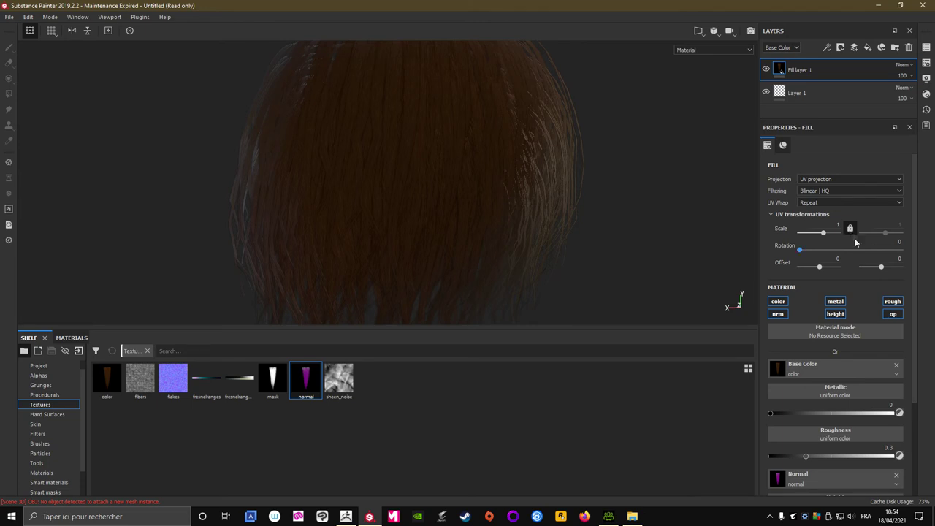
drag(885, 232, 890, 232)
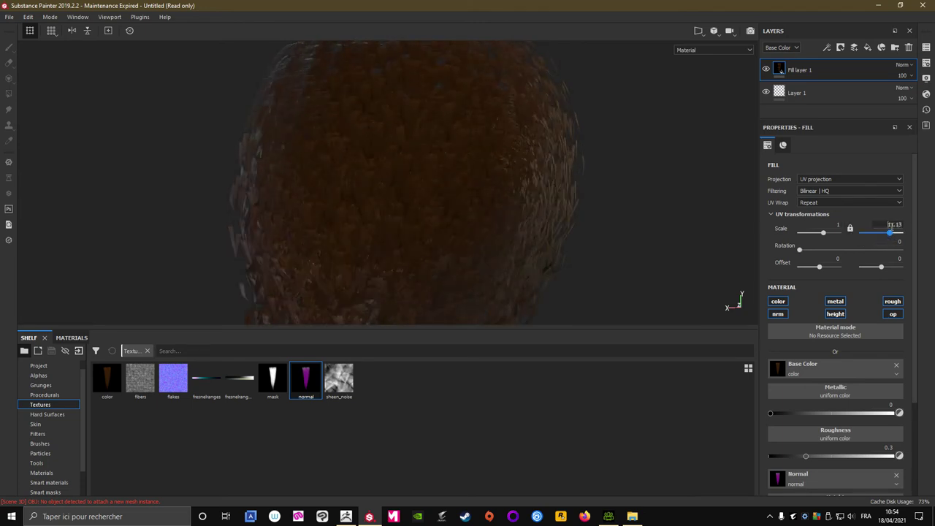
text(1)
key(Return)
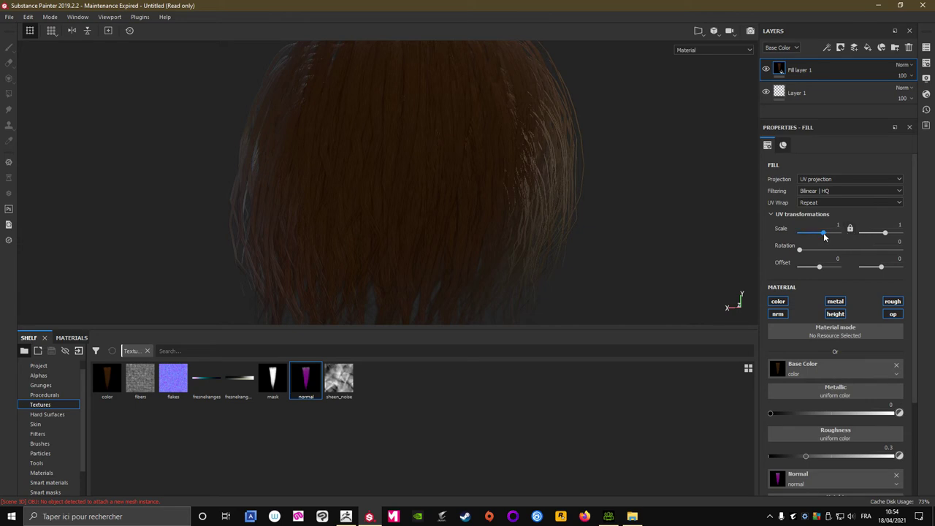
drag(824, 234, 821, 236)
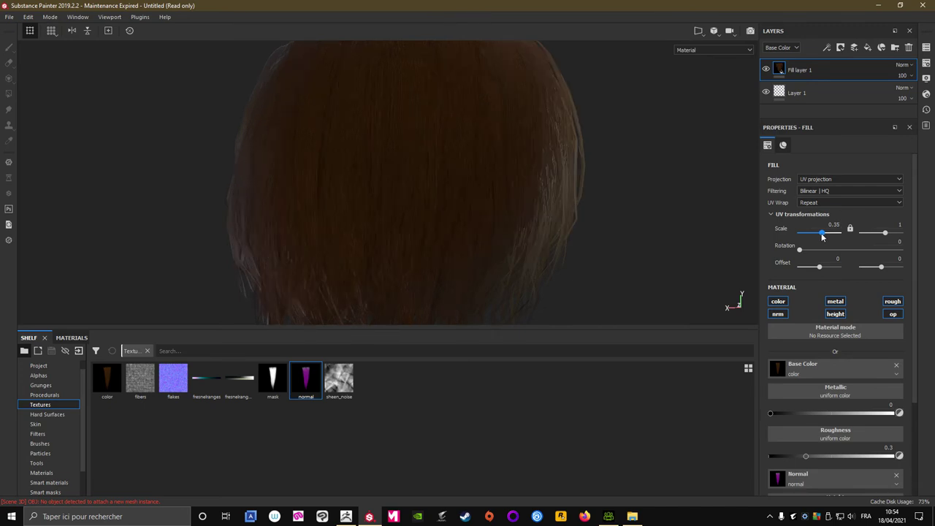
mouse_move(620, 218)
alt+mouse_down()
mouse_move(643, 164)
mouse_move(651, 168)
mouse_move(603, 274)
alt+mouse_up()
mouse_move(457, 269)
alt+mouse_down()
mouse_move(613, 148)
mouse_move(515, 168)
mouse_move(500, 192)
alt+mouse_up()
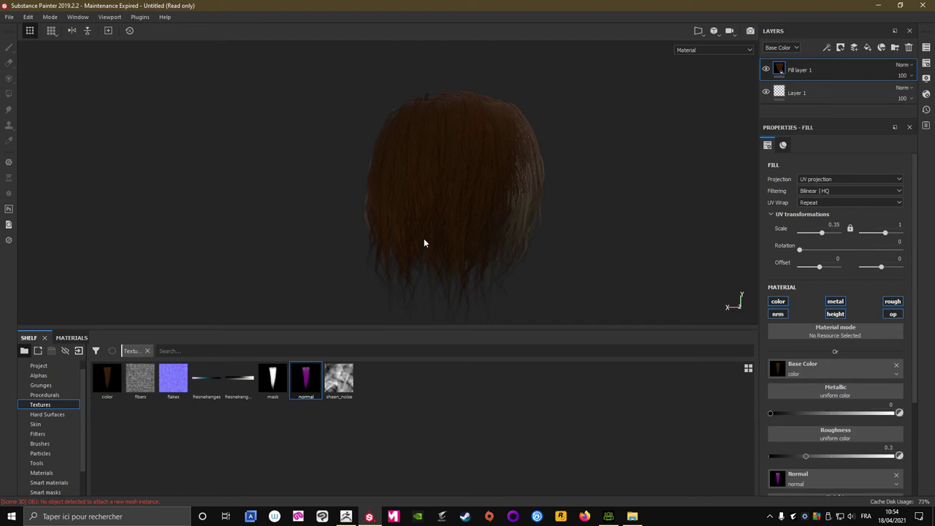
Minimize Substance Painter and move the CREATIONS AF (V:) folder window up and left
scroll(464, 219, down, 2)
scroll(470, 234, up, 3)
scroll(408, 152, up, 3)
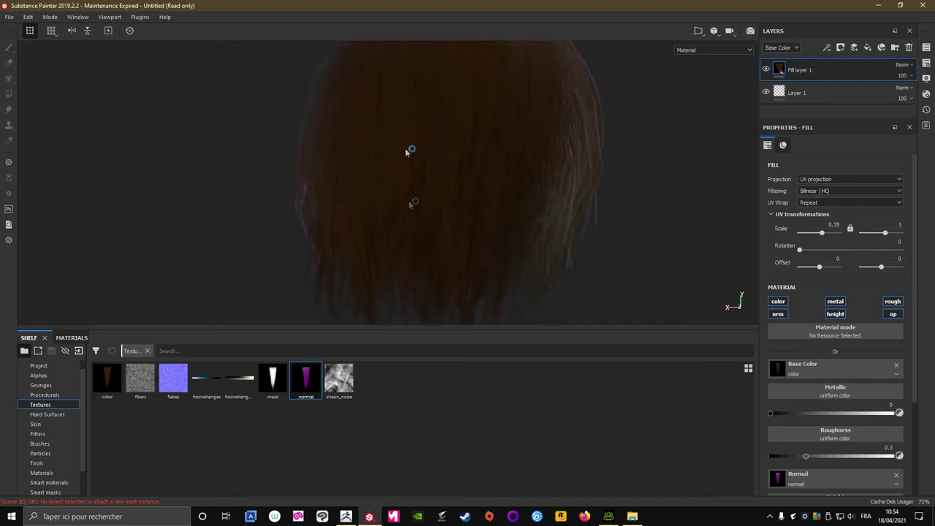
click(879, 6)
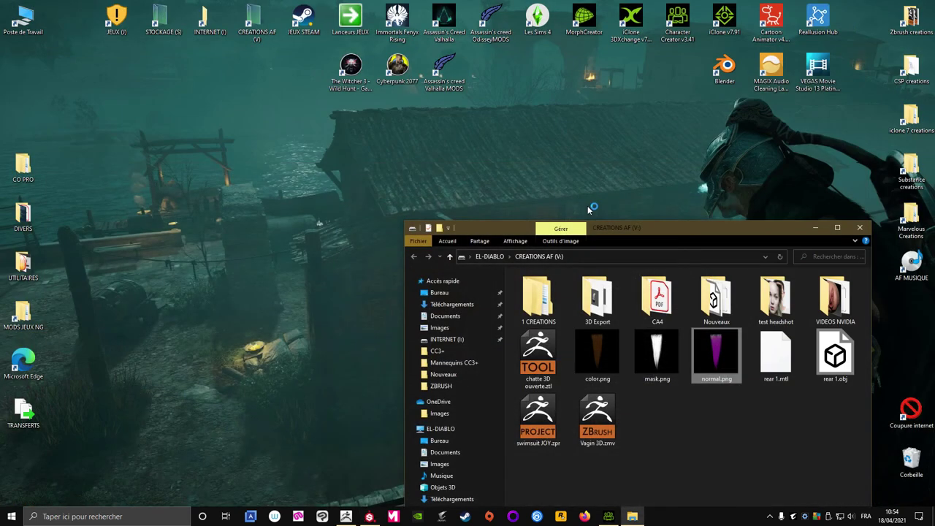
drag(665, 231, 583, 175)
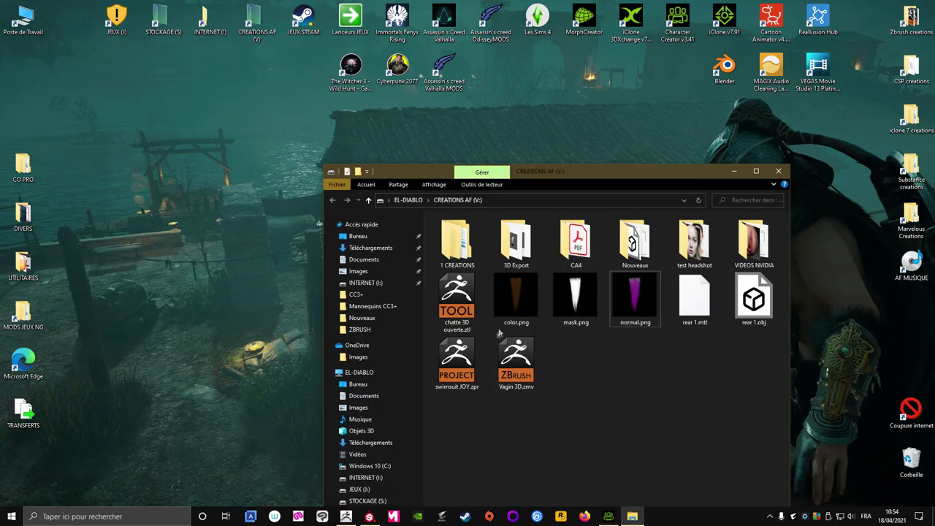
right_click(519, 294)
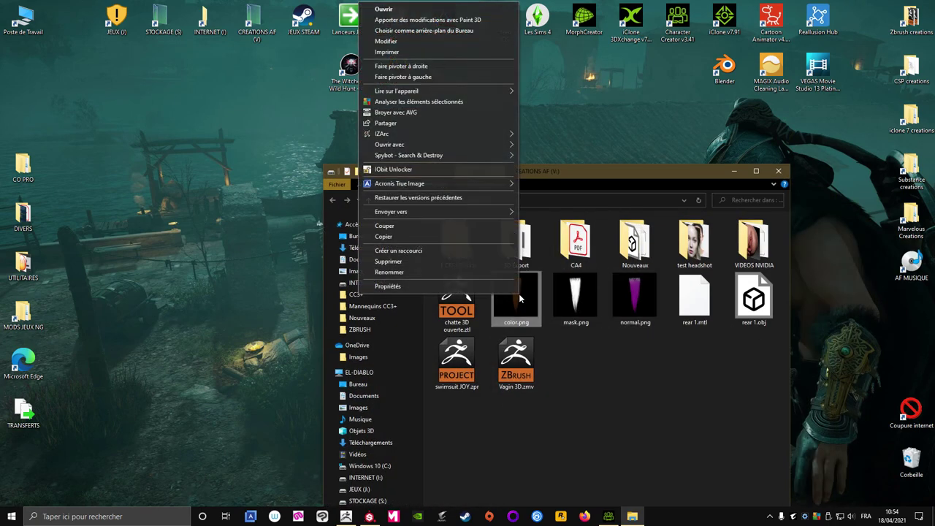
click(391, 41)
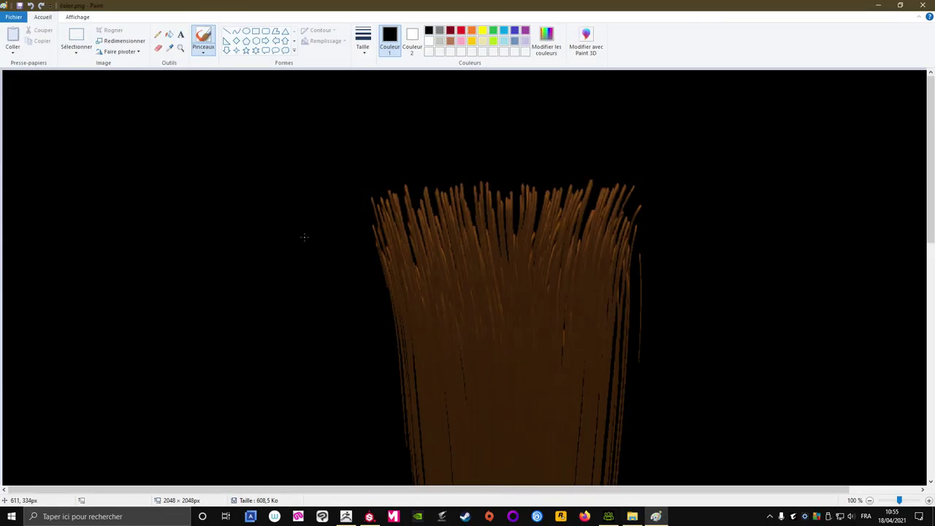
scroll(304, 237, down, 3)
scroll(314, 219, down, 3)
scroll(323, 206, down, 3)
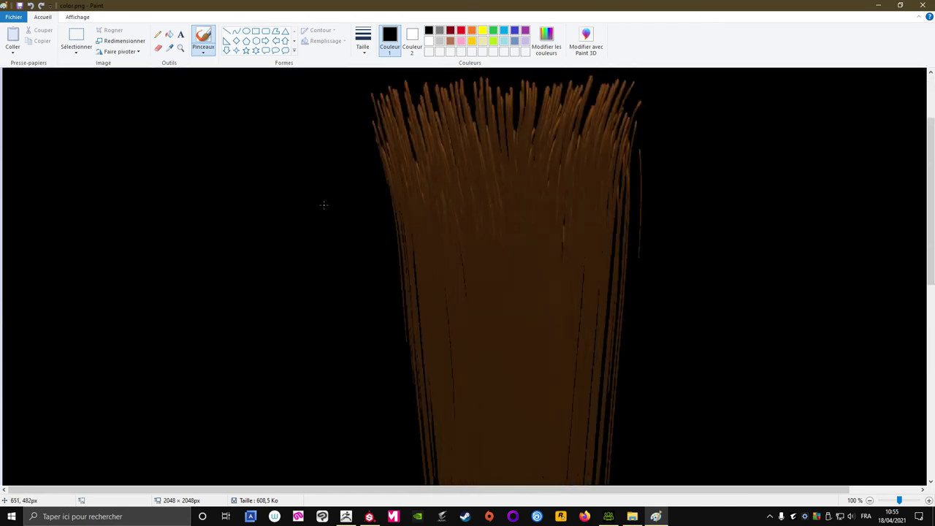
scroll(323, 205, down, 3)
scroll(326, 205, down, 2)
scroll(325, 205, up, 5)
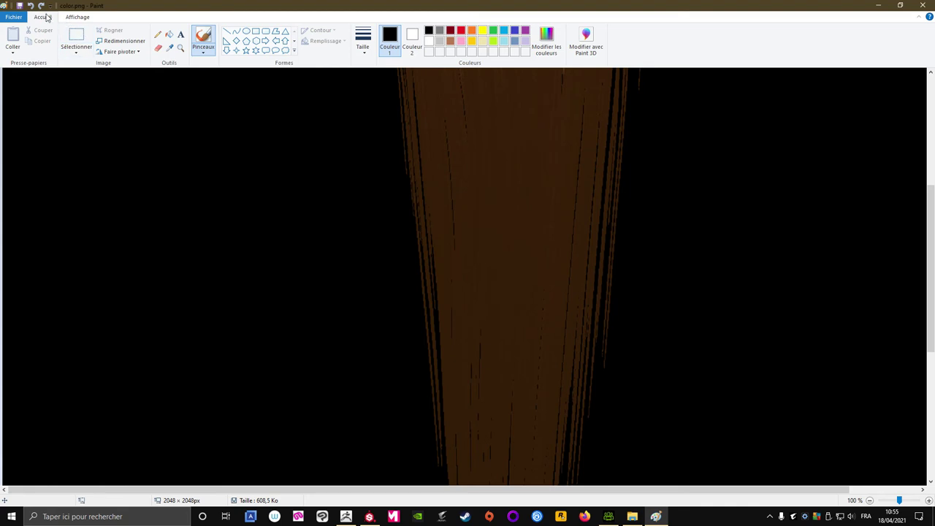
click(78, 17)
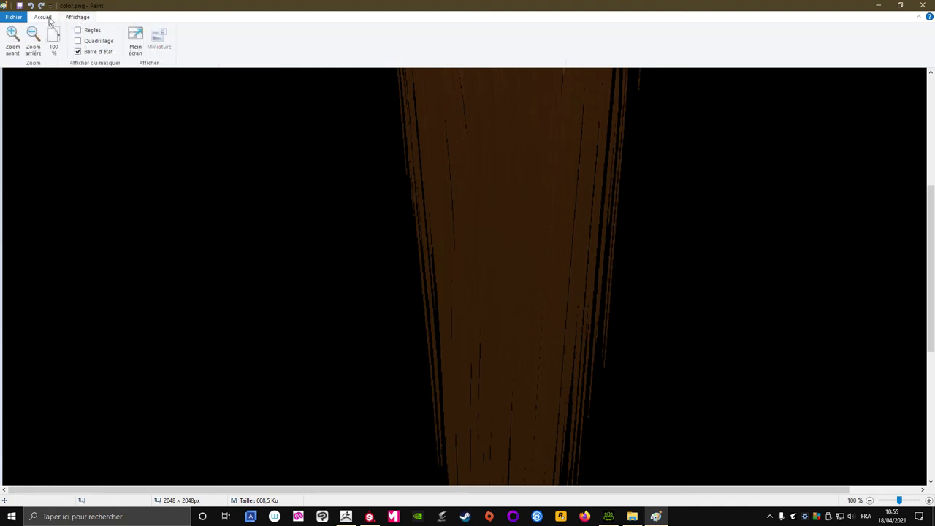
click(49, 19)
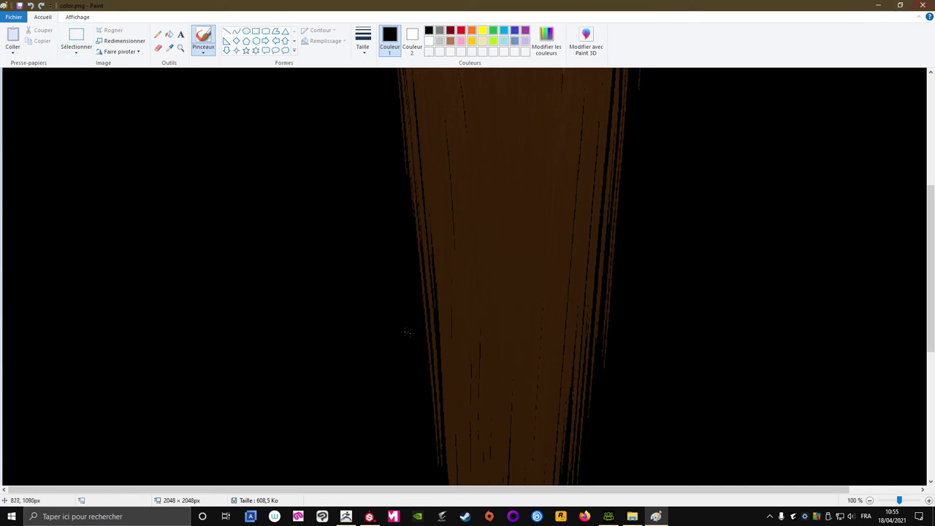
click(923, 7)
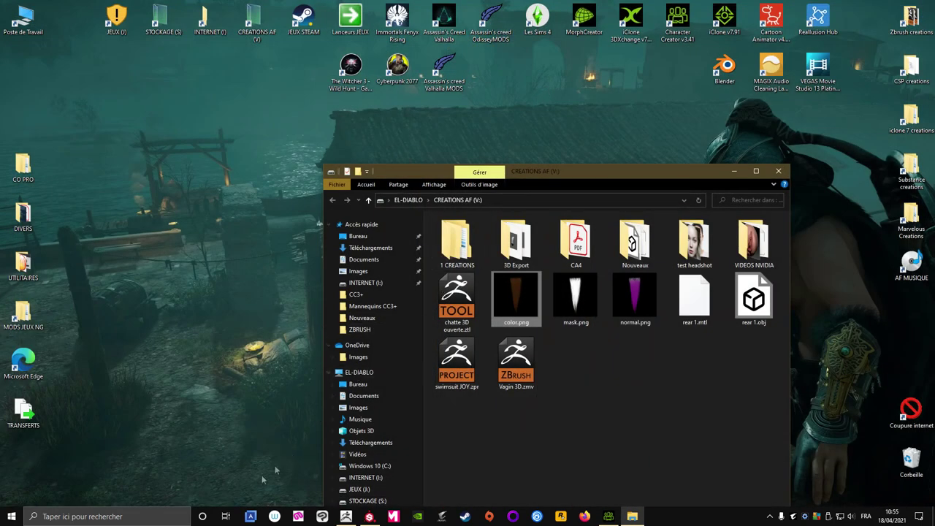
Launch Clip Studio Paint EX and load color.png onto its canvas
click(323, 517)
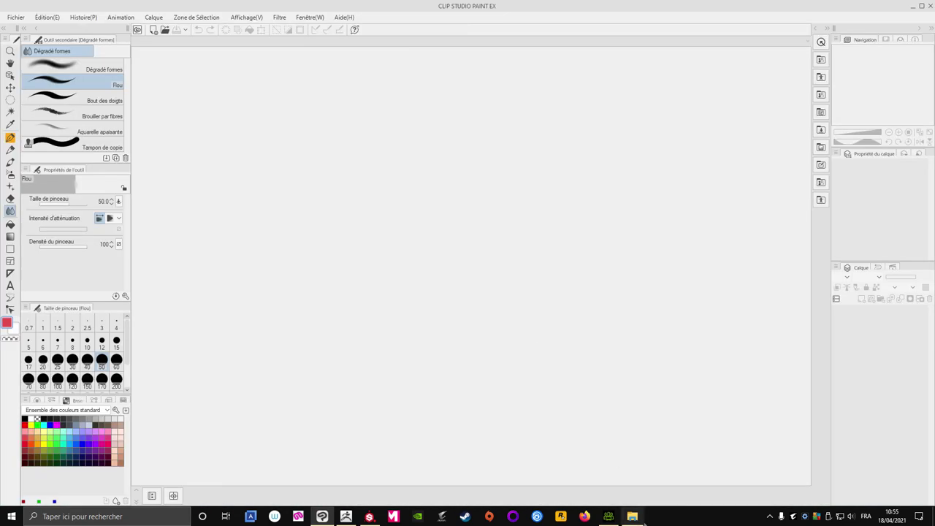
click(633, 517)
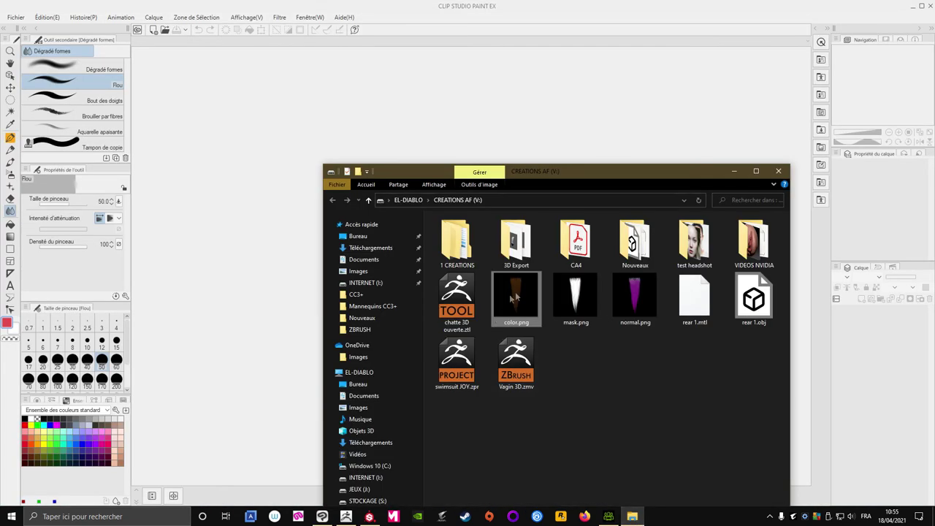
drag(512, 305, 262, 294)
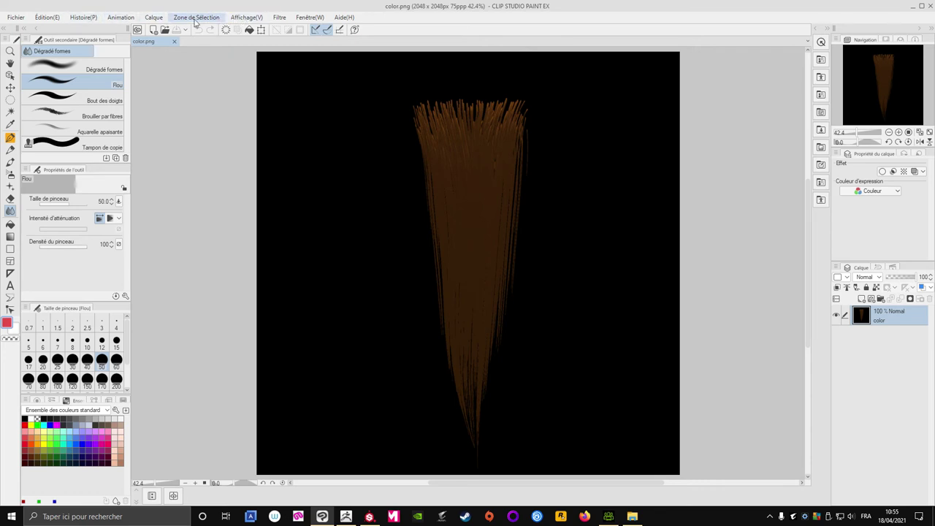
Try a higher Luminosité/contraste brightness, cancel it, and minimize Clip Studio
click(277, 19)
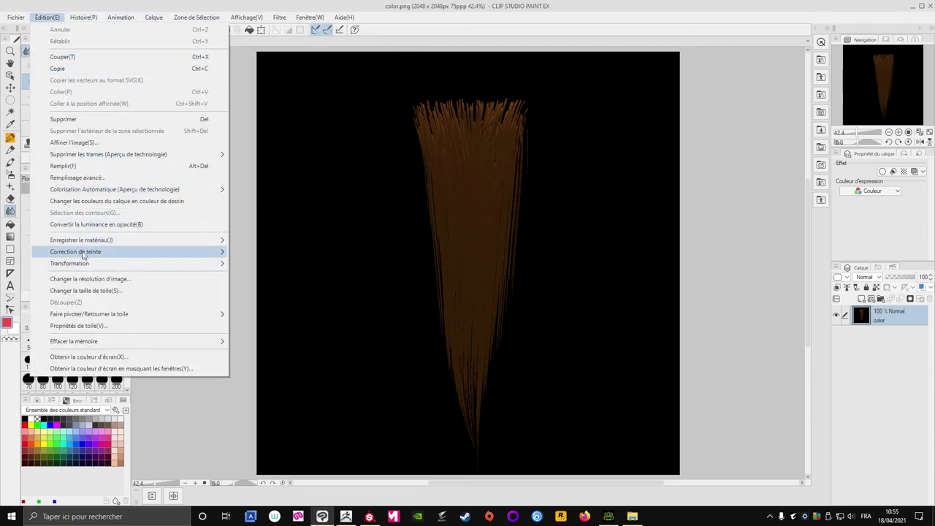
mouse_move(76, 251)
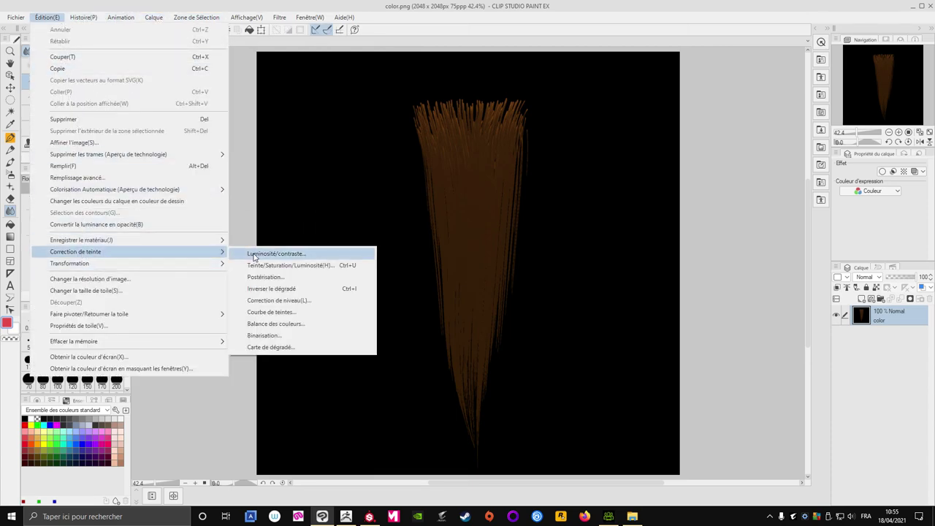
click(254, 255)
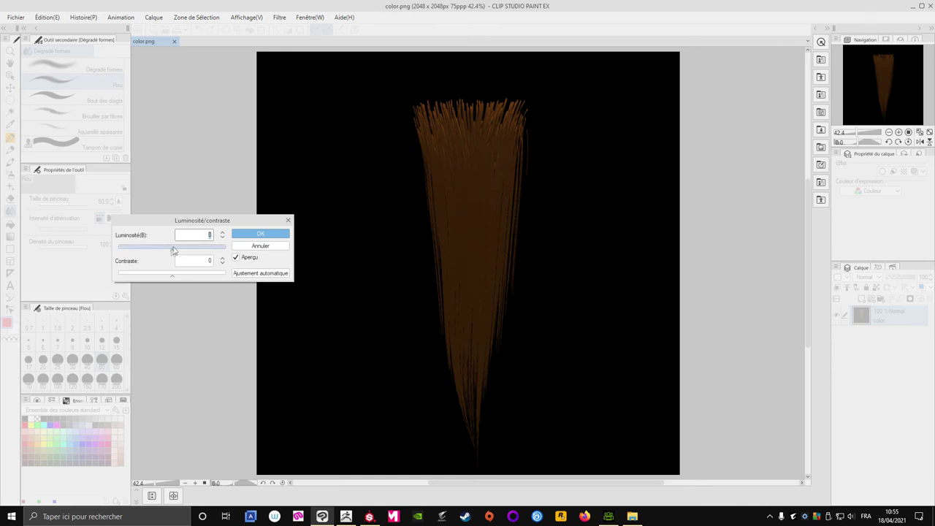
mouse_move(172, 250)
mouse_down()
mouse_move(201, 253)
mouse_move(163, 253)
mouse_up()
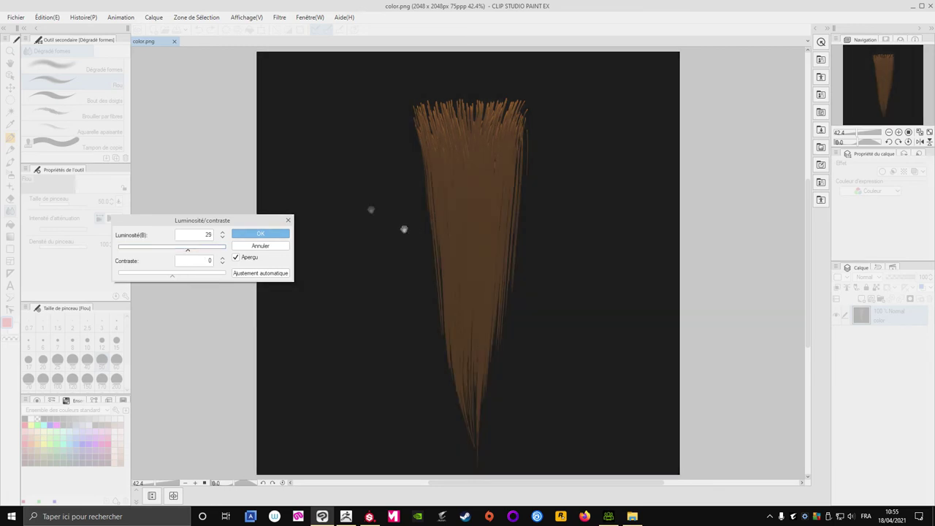
click(272, 247)
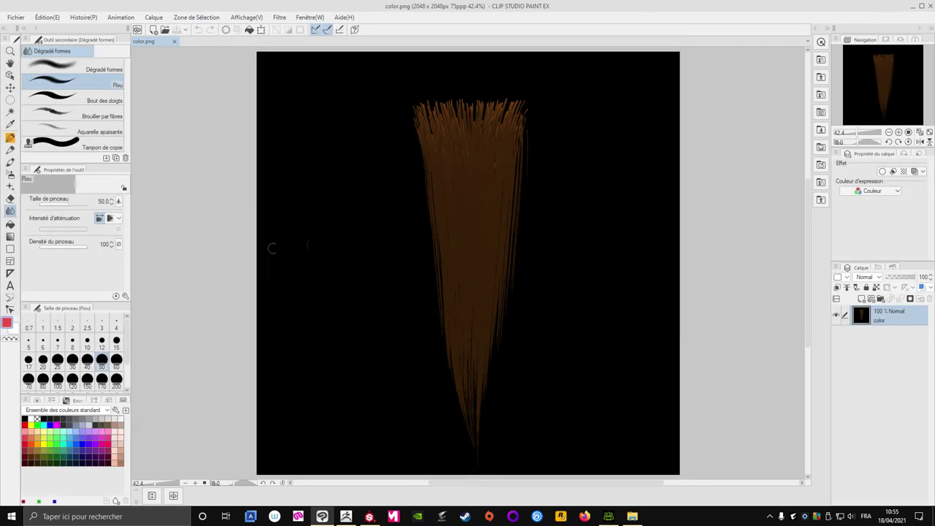
click(917, 9)
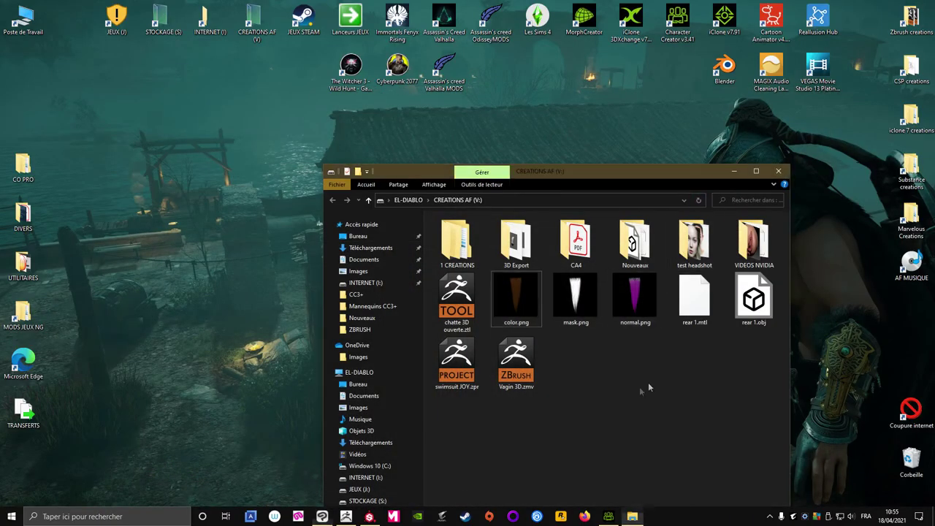
Bring Substance Painter back to the front and orbit around the textured hair
click(610, 518)
click(610, 517)
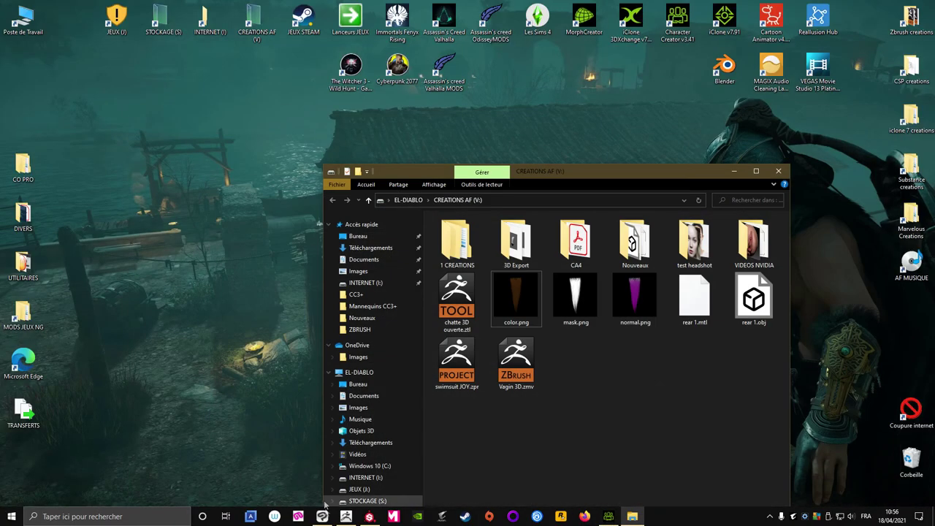
click(369, 516)
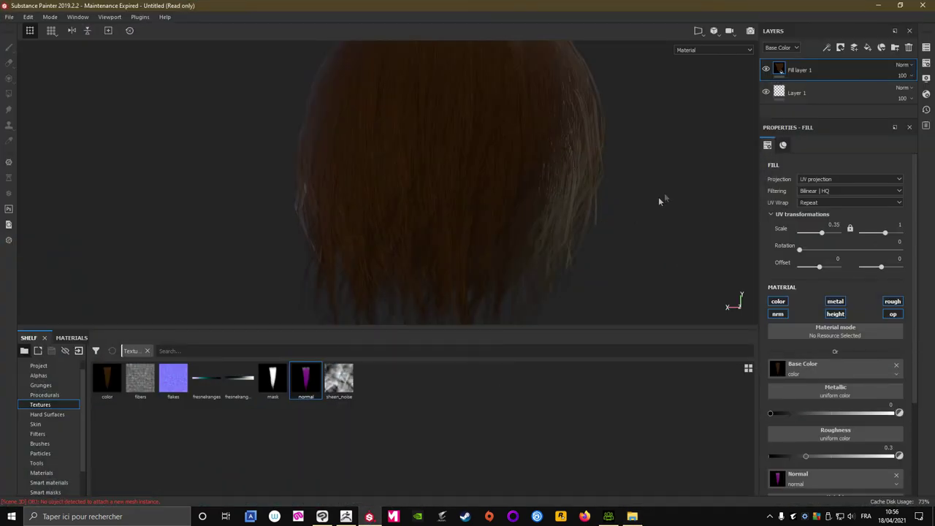
mouse_move(234, 176)
alt+mouse_down()
mouse_move(293, 209)
mouse_move(202, 196)
mouse_move(319, 174)
alt+mouse_up()
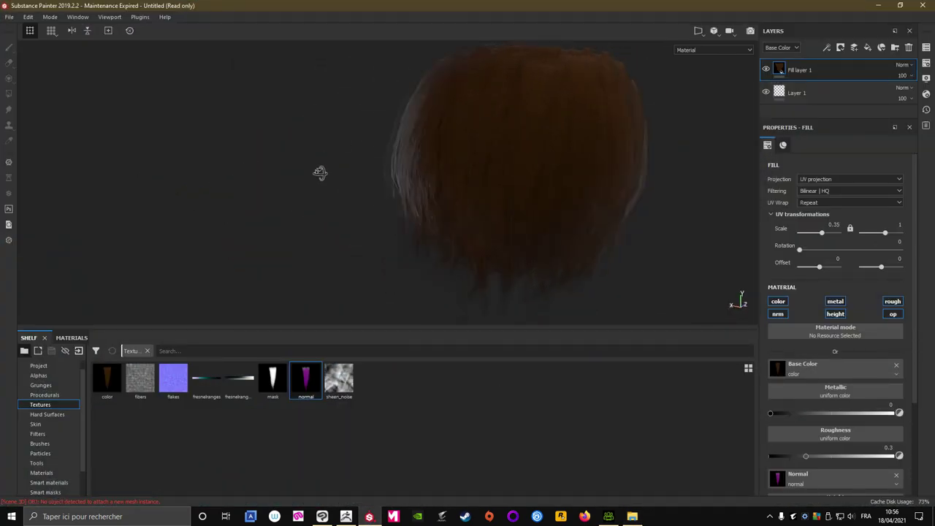
Export the textures at 2048x2048 and open the export folder in the lower right
click(9, 17)
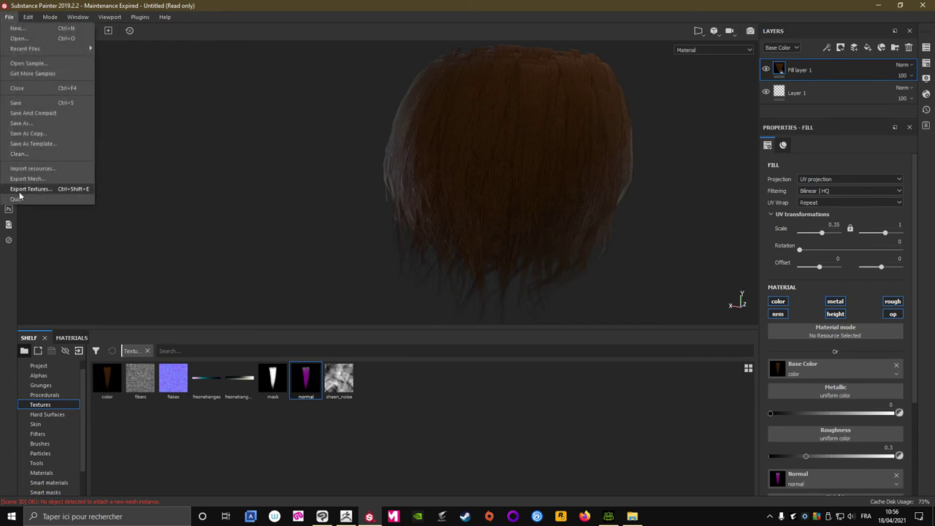
click(24, 189)
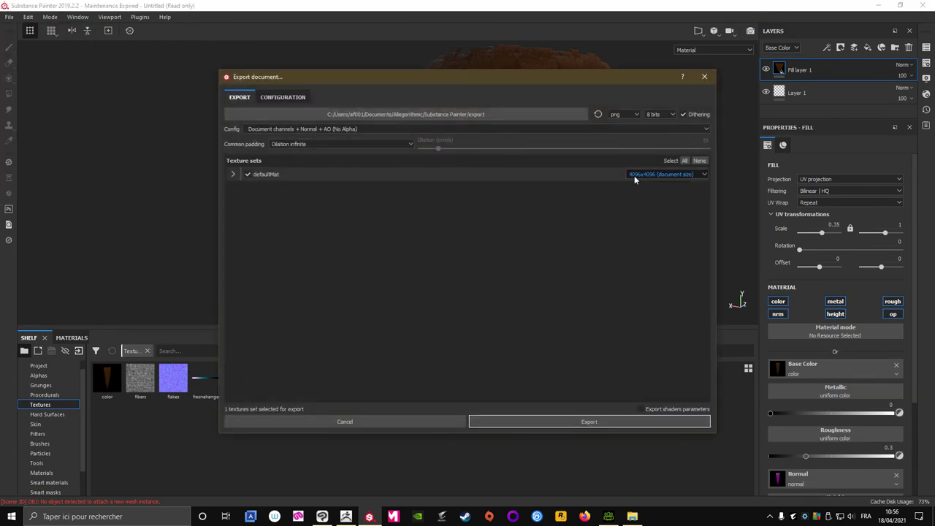
click(635, 177)
click(656, 194)
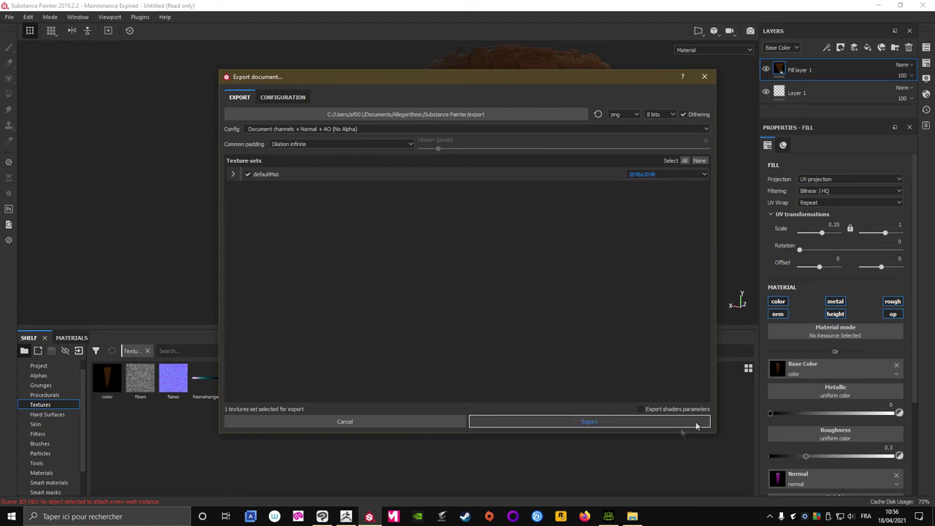
click(578, 421)
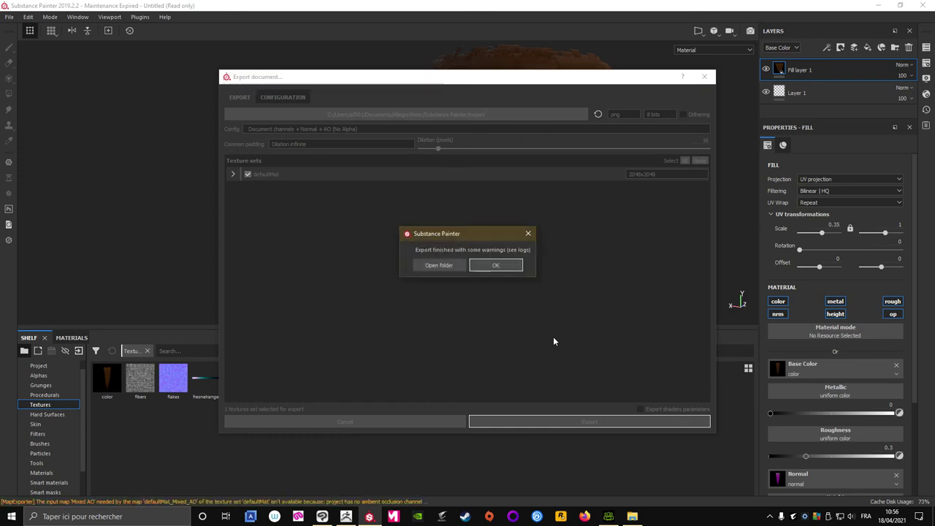
click(437, 265)
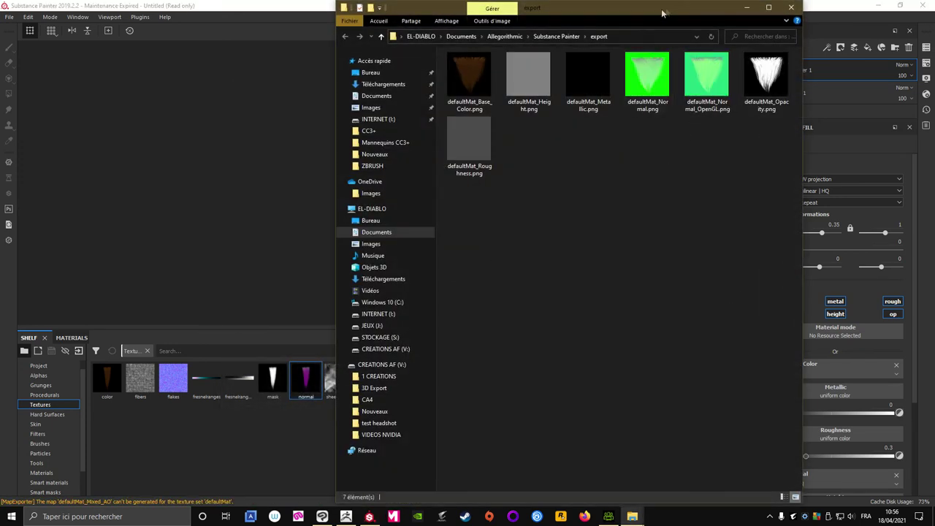
drag(671, 7, 765, 358)
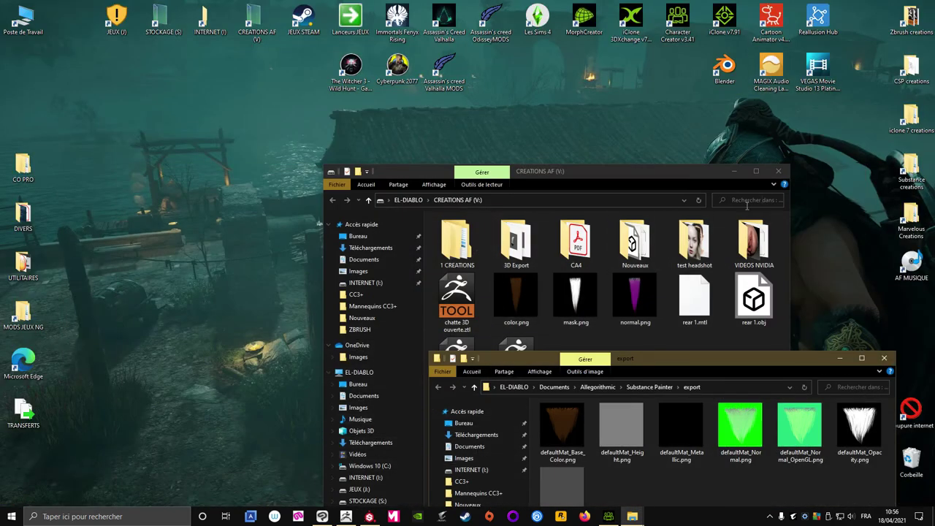
Close the CREATIONS AF folder and place the export folder over Character Creator 3
click(778, 171)
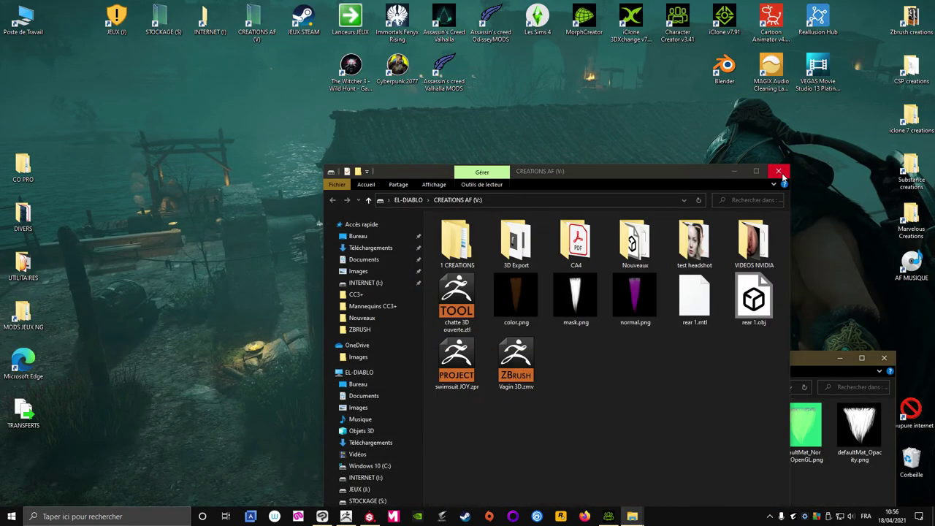
drag(672, 359, 669, 282)
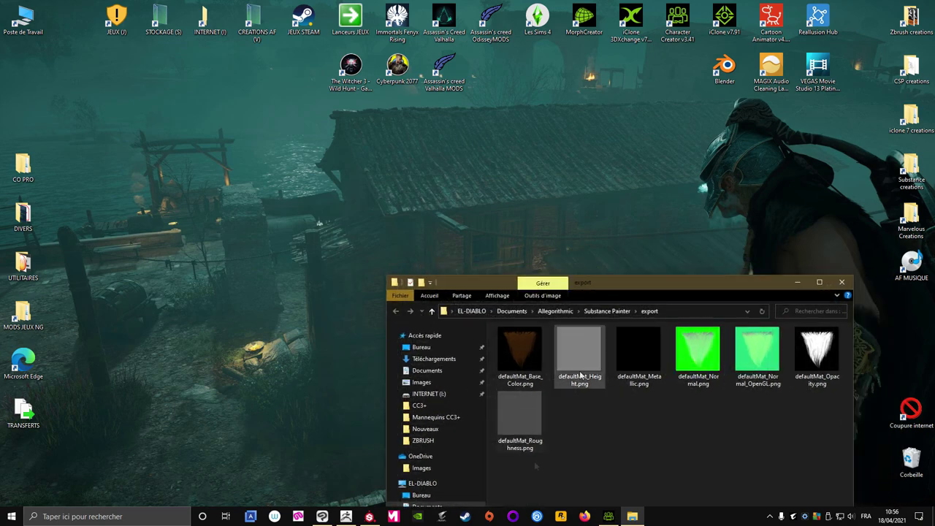
click(609, 516)
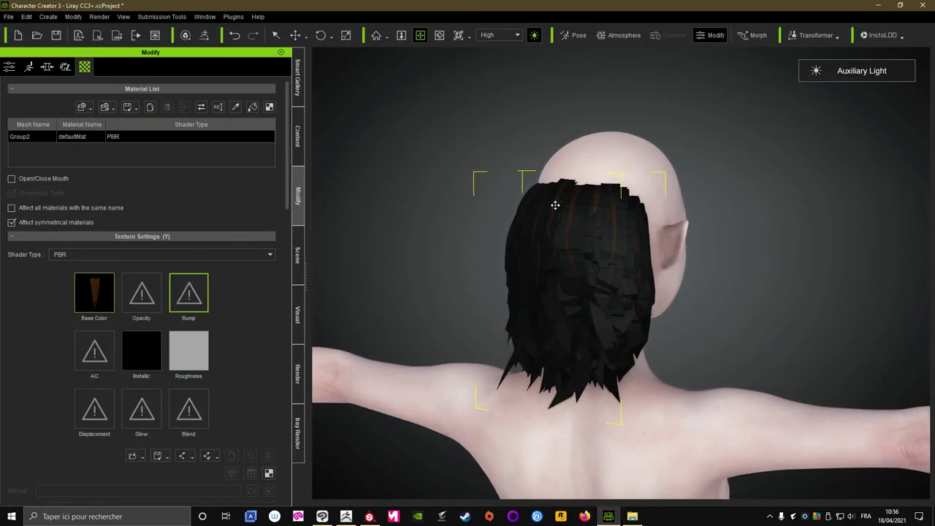
click(632, 517)
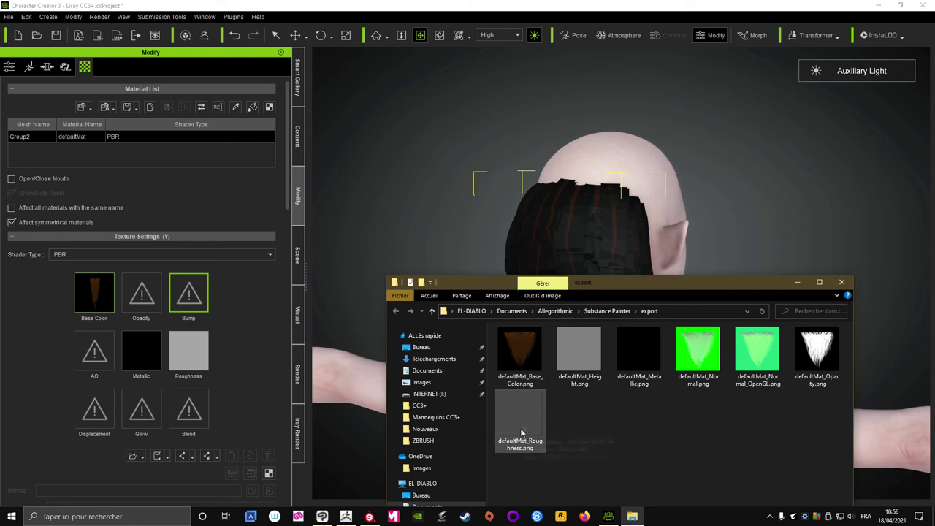
Load the roughness, metallic, base colour, opacity and OpenGL normal maps into the hair material
drag(522, 433, 189, 353)
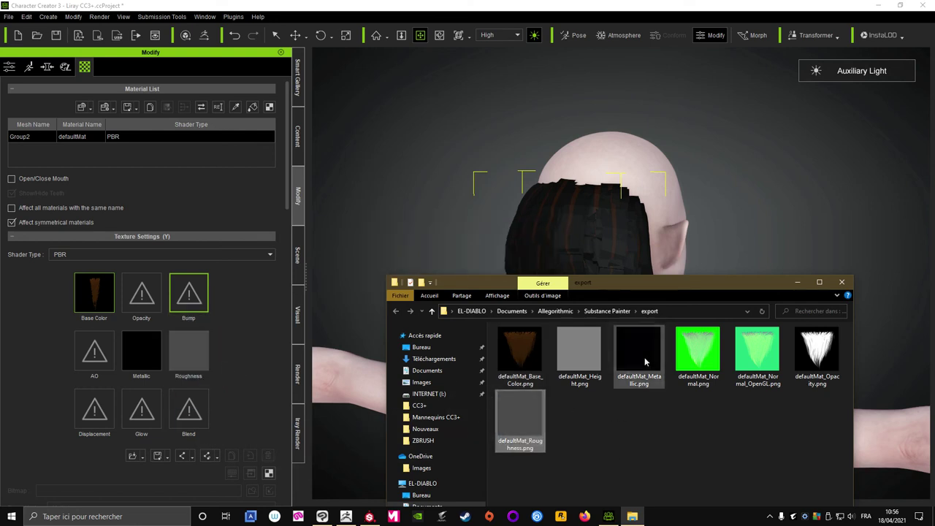
drag(645, 361, 141, 353)
mouse_move(520, 355)
mouse_down()
mouse_move(380, 403)
mouse_move(93, 292)
mouse_up()
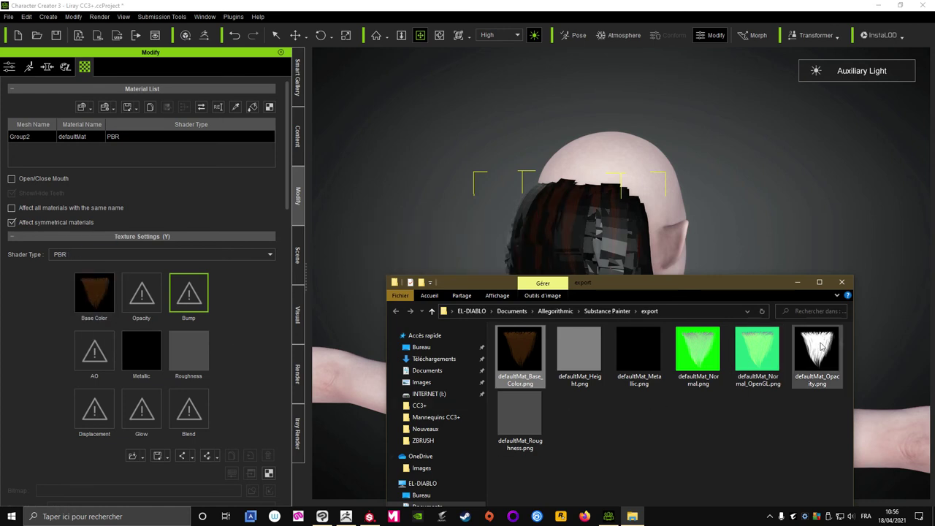
drag(836, 358, 141, 296)
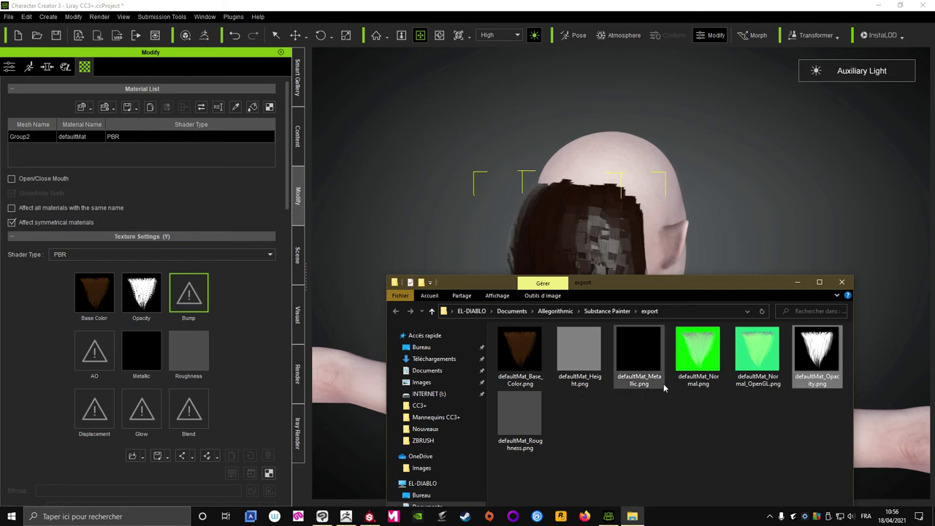
mouse_move(757, 351)
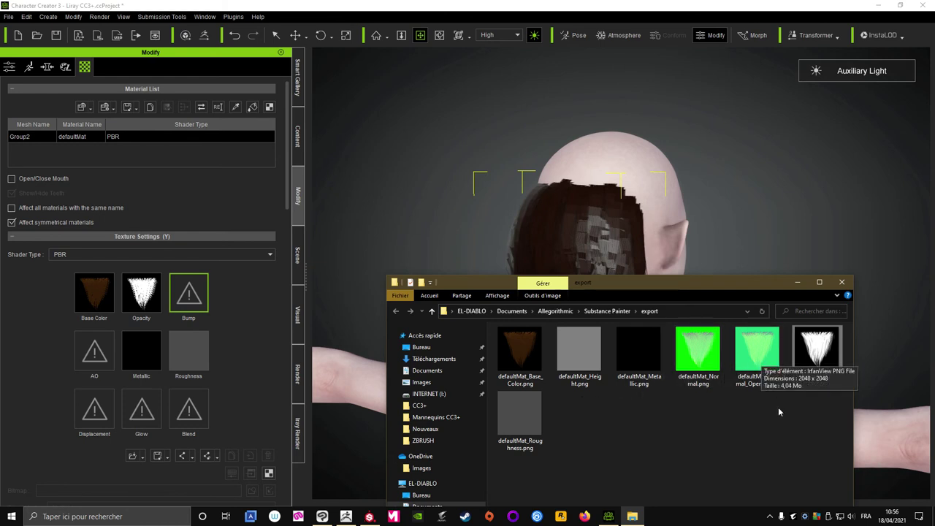
drag(763, 351, 188, 294)
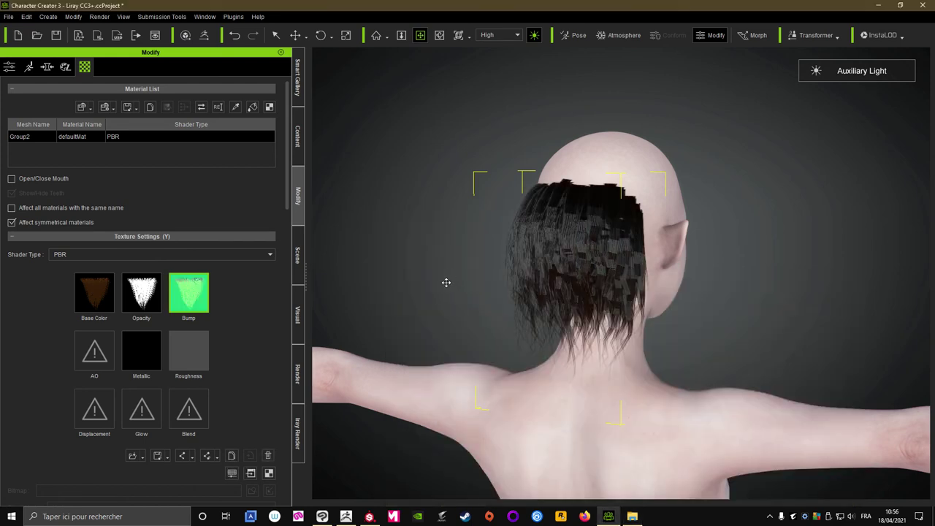
Turn off the auxiliary light and orbit to inspect the hair from several angles
right_drag(447, 282, 422, 206)
click(535, 37)
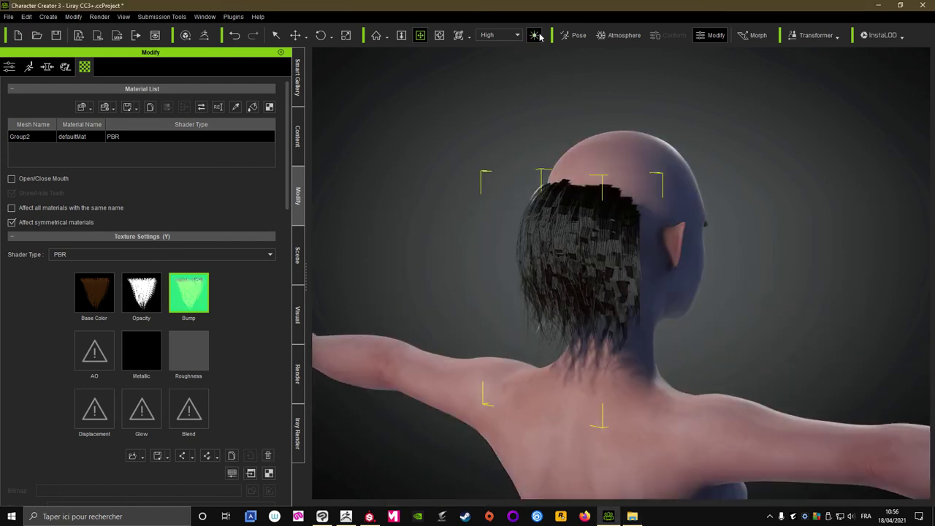
right_drag(508, 271, 590, 307)
scroll(537, 273, up, 5)
mouse_move(537, 273)
right_down()
mouse_move(824, 265)
mouse_move(338, 226)
right_up()
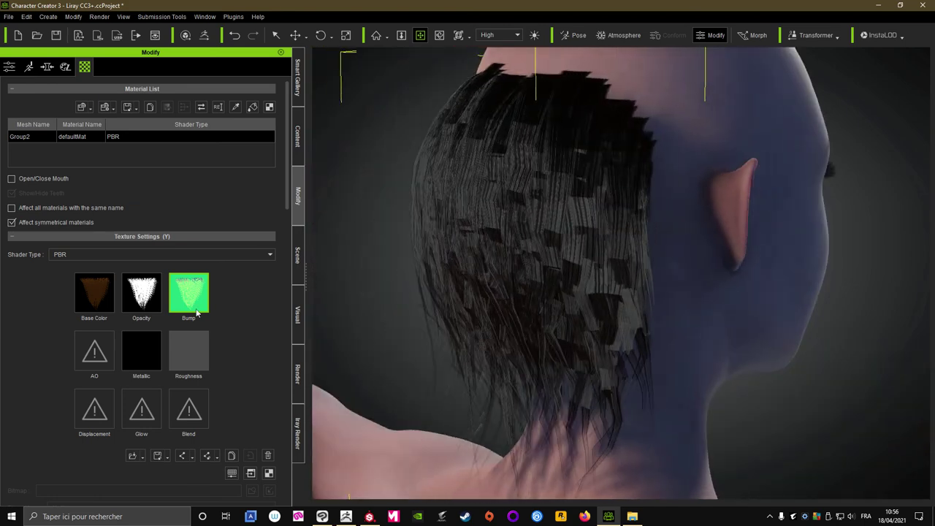
right_drag(548, 389, 543, 323)
Reload defaultMat_Normal_OpenGL.png into the Bump slot as a Normal map
click(633, 516)
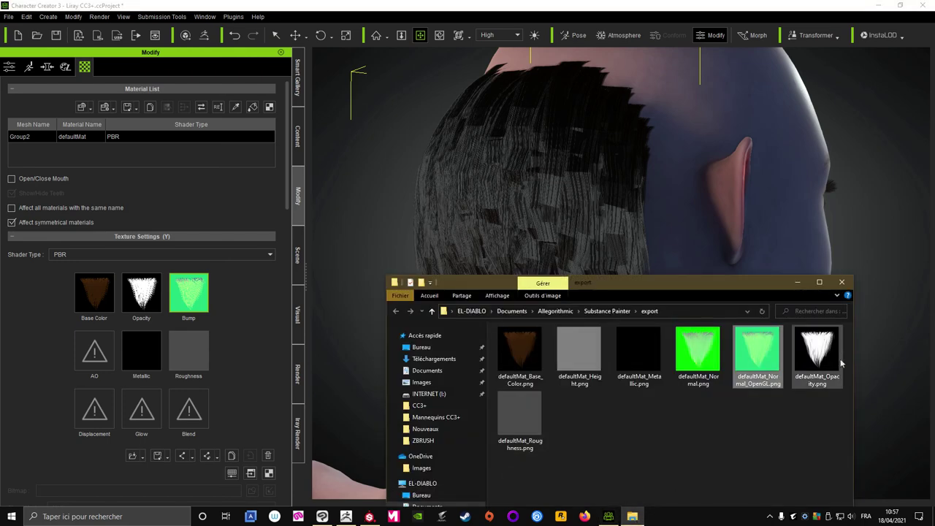
drag(756, 358, 188, 296)
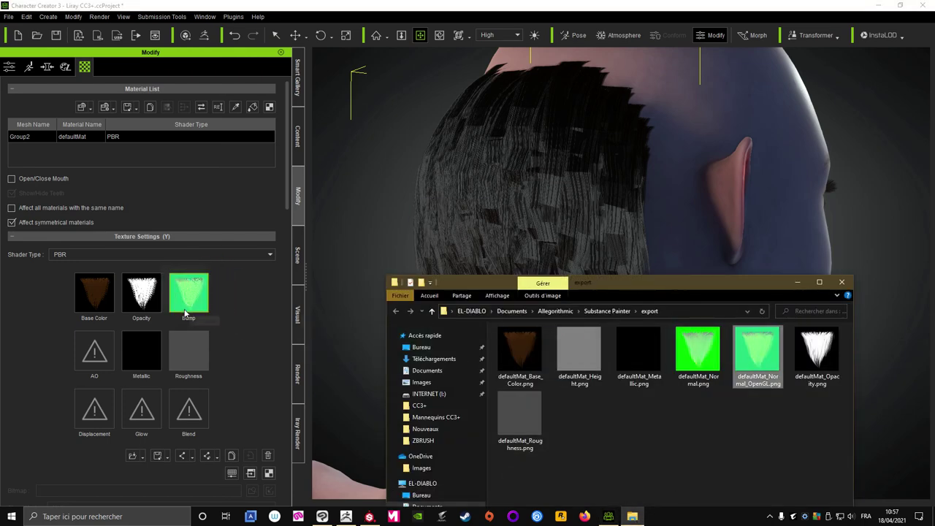
click(438, 268)
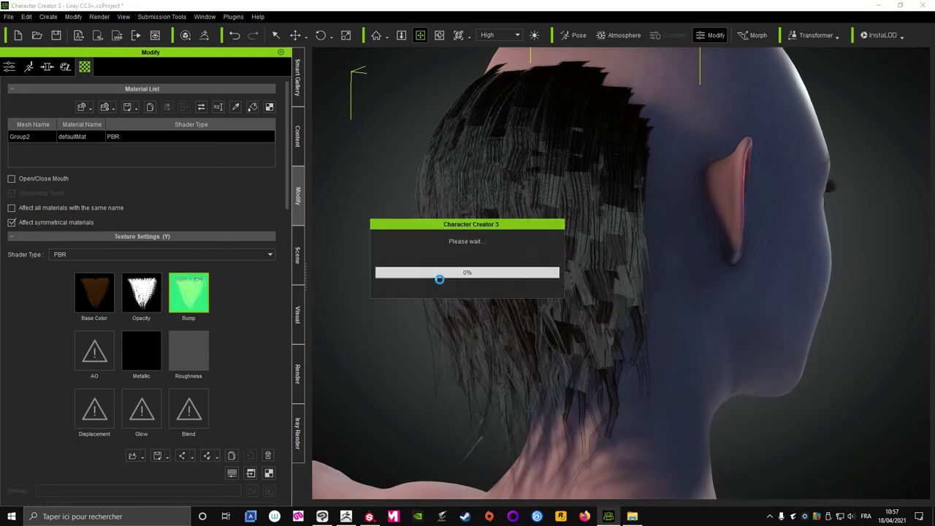
mouse_move(418, 265)
right_down()
mouse_move(622, 351)
mouse_move(354, 263)
right_up()
mouse_move(478, 282)
right_down()
mouse_move(432, 253)
mouse_move(614, 304)
right_up()
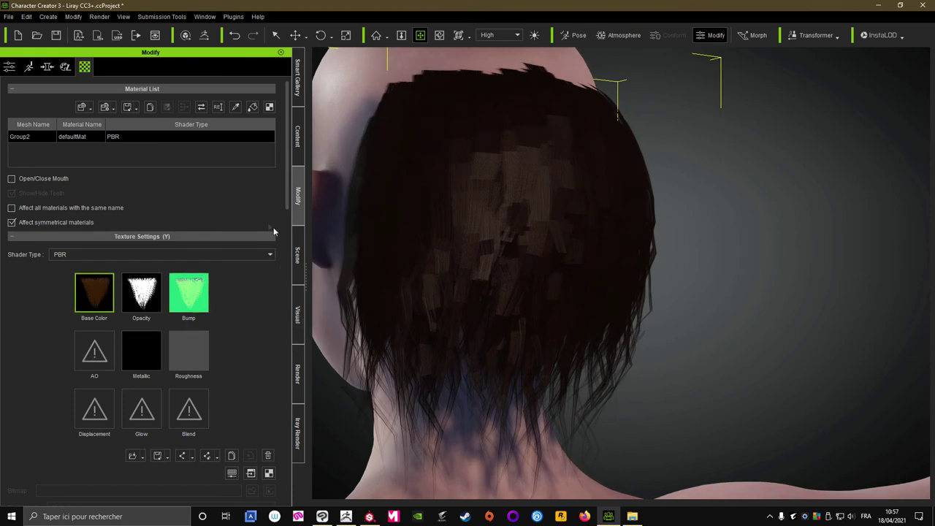
Set the hair material's Diffuse Color to white
drag(284, 200, 283, 273)
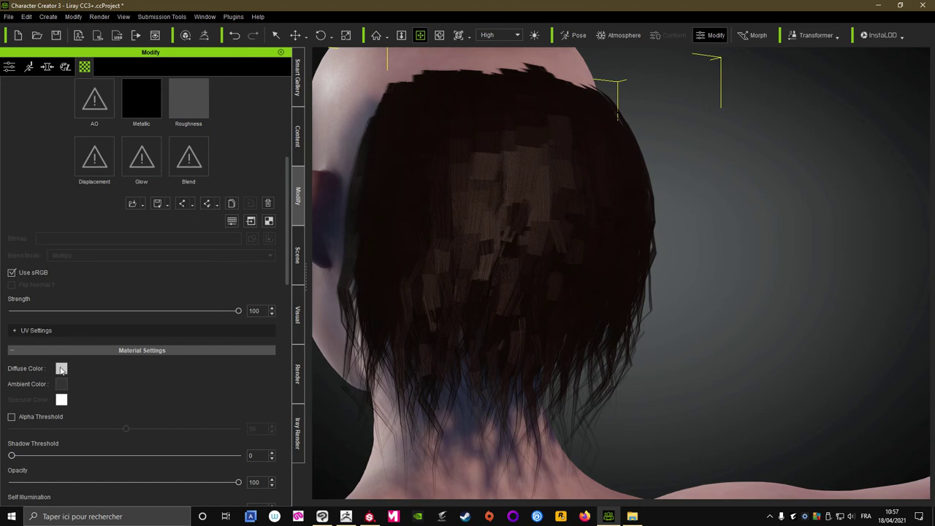
click(61, 369)
click(445, 242)
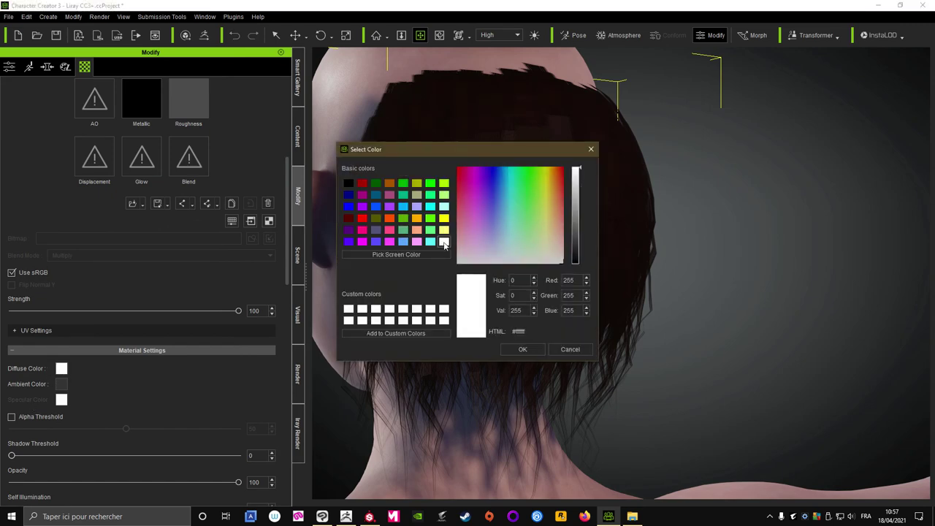
click(532, 351)
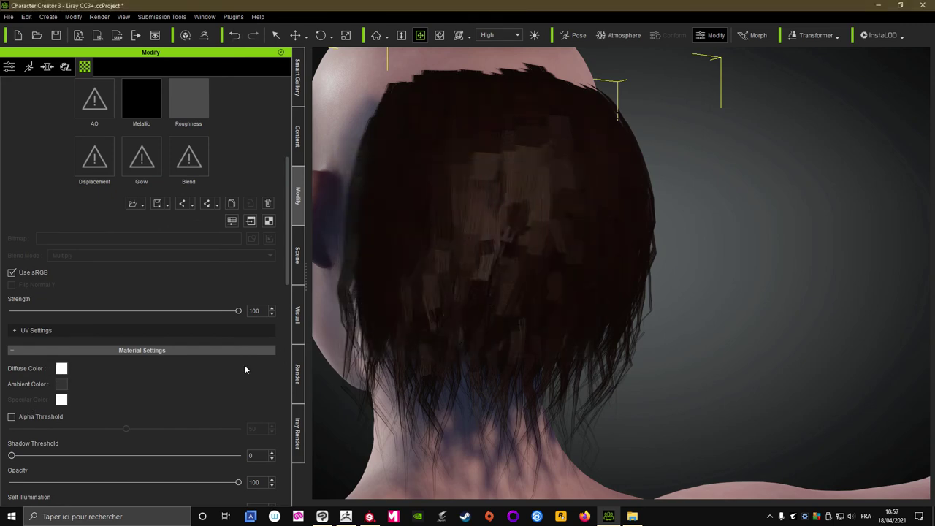
Open Adjust Color for the Base Color texture and raise the brightness
scroll(222, 310, up, 2)
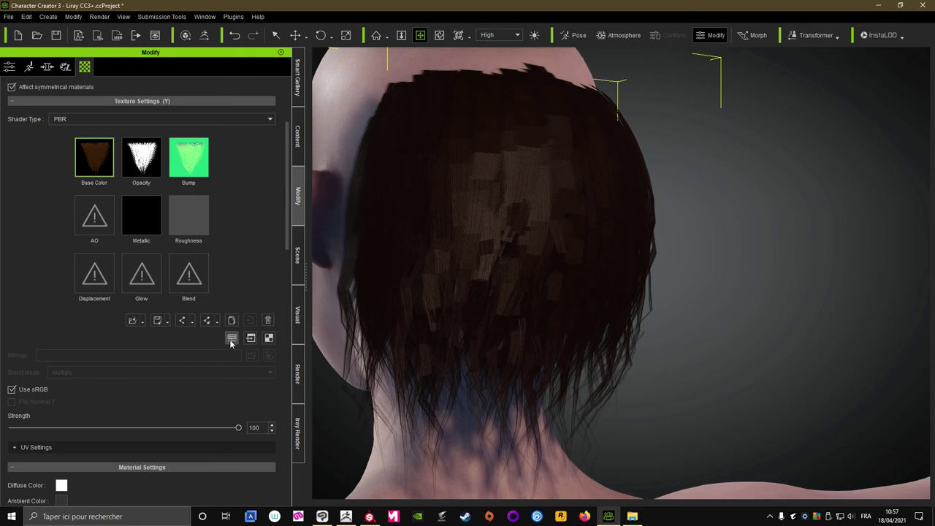
click(231, 337)
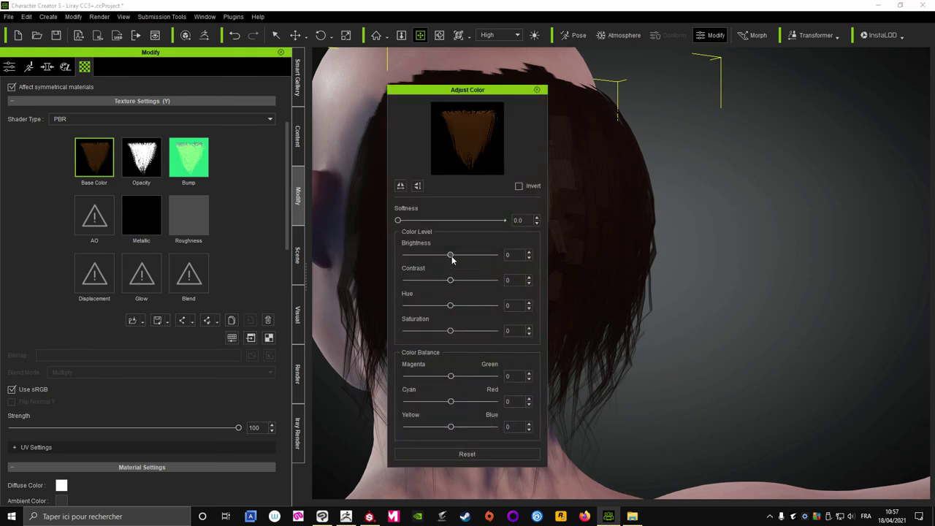
drag(451, 255, 465, 262)
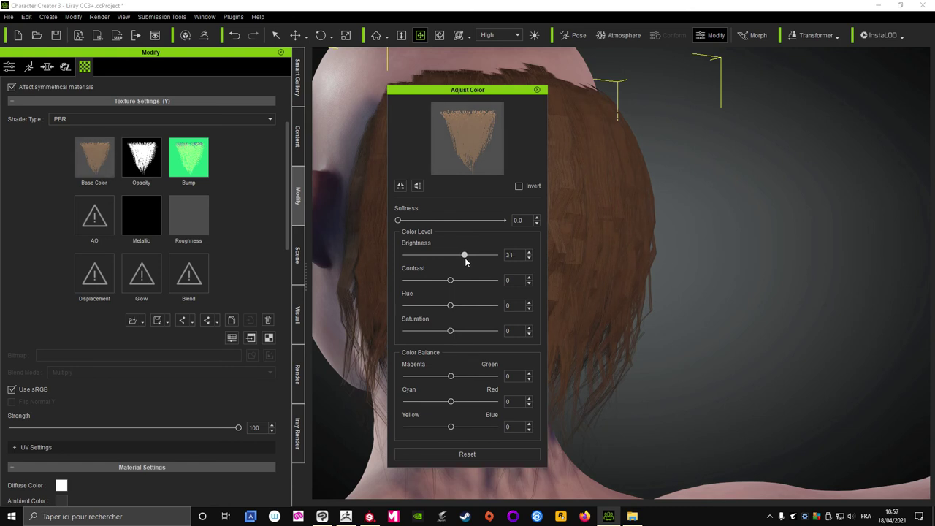
drag(466, 261, 468, 268)
drag(497, 94, 249, 144)
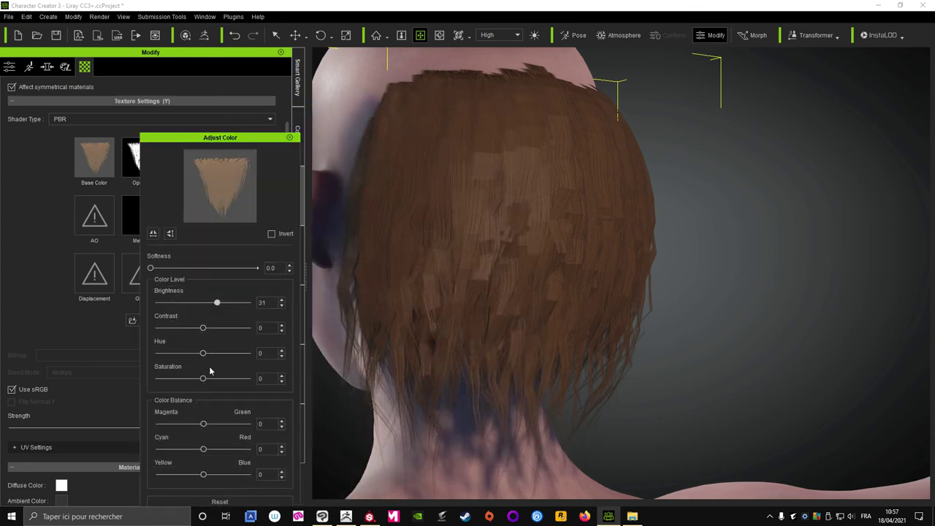
Shift the colour balance toward red, then reset the red balance value to 0
mouse_move(204, 449)
mouse_down()
mouse_move(218, 451)
mouse_move(190, 424)
mouse_up()
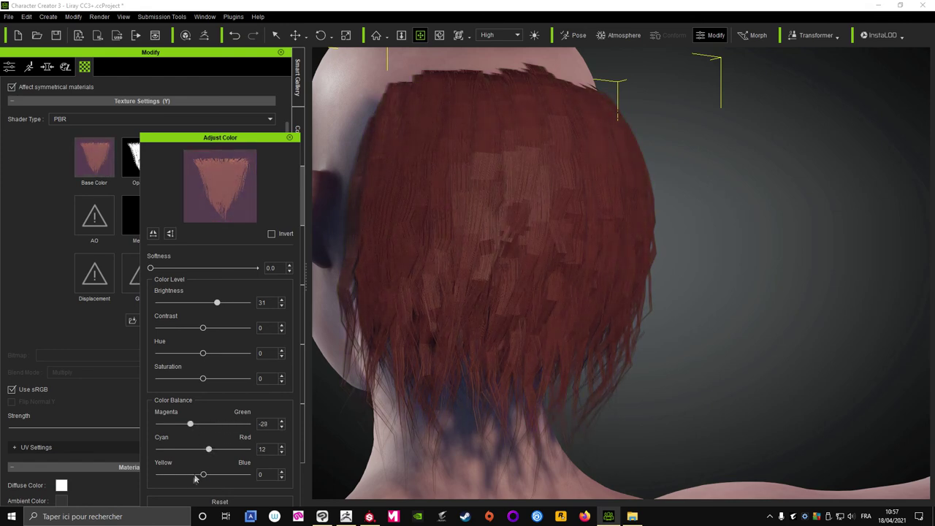
drag(205, 475, 209, 475)
drag(209, 451, 235, 451)
double_click(265, 450)
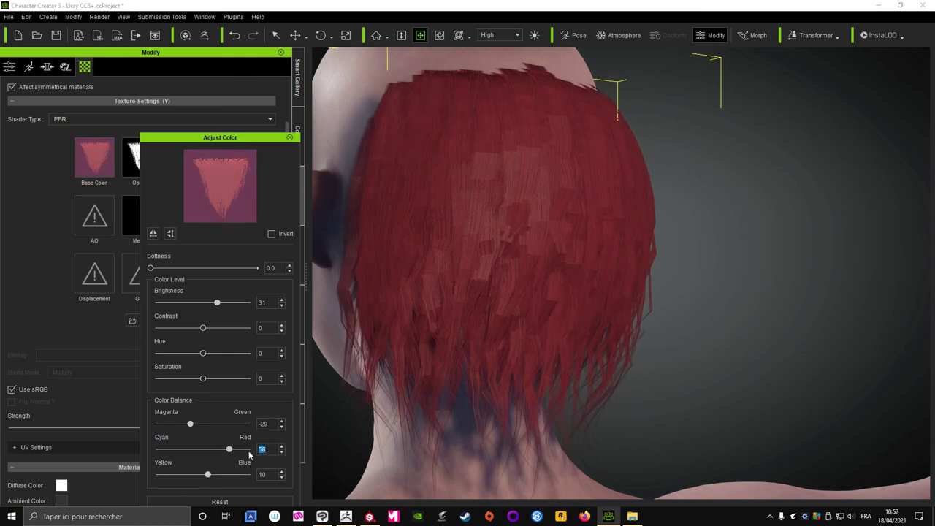
text(0)
key(shift+Tab)
text(0)
text(0)
Set Hue to -22 and Saturation to 34, then close the adjustment panel
mouse_move(203, 356)
mouse_down()
mouse_move(234, 355)
mouse_move(188, 356)
mouse_move(211, 361)
mouse_move(188, 364)
mouse_up()
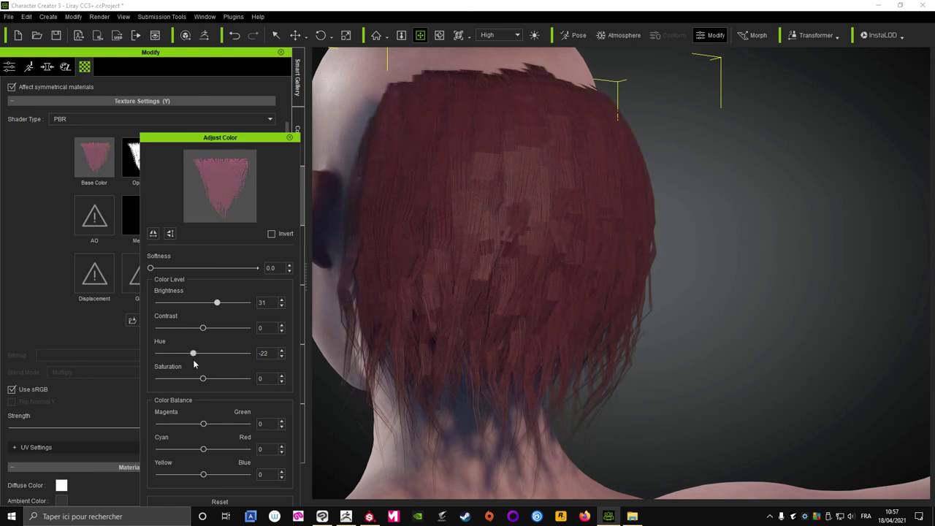
mouse_move(203, 380)
mouse_down()
mouse_move(244, 379)
mouse_move(180, 382)
mouse_move(227, 380)
mouse_move(196, 380)
mouse_move(219, 379)
mouse_up()
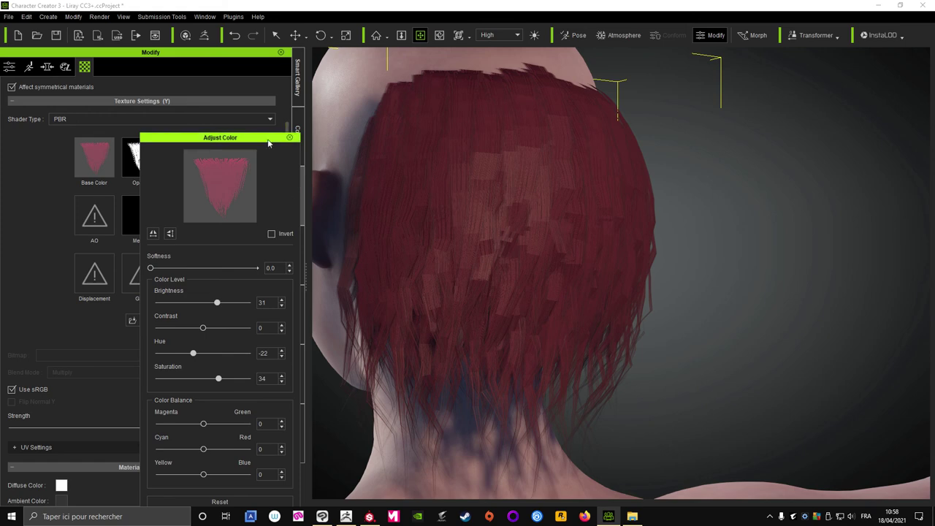
drag(281, 138, 227, 102)
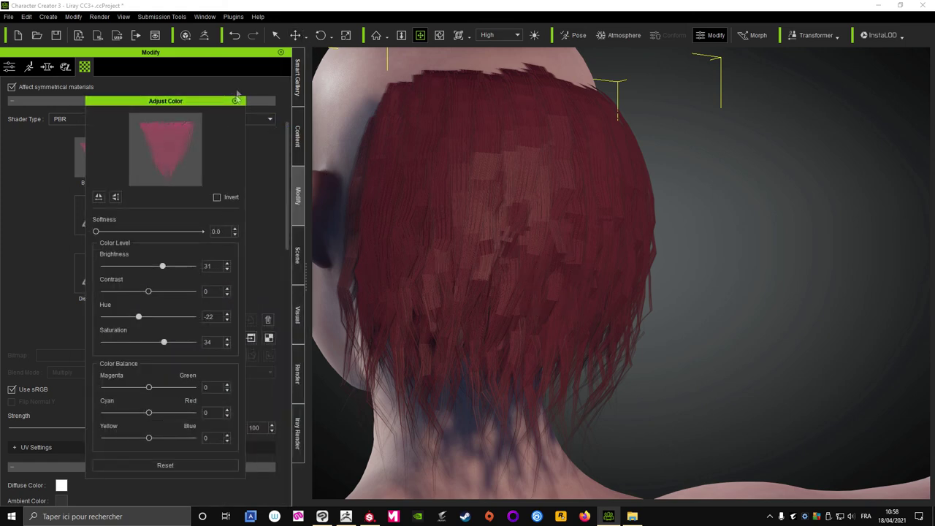
click(235, 101)
scroll(482, 173, down, 5)
mouse_move(790, 265)
right_down()
mouse_move(482, 339)
mouse_move(662, 309)
mouse_move(607, 286)
right_up()
mouse_move(493, 247)
right_down()
mouse_move(547, 277)
mouse_move(412, 305)
mouse_move(337, 181)
right_up()
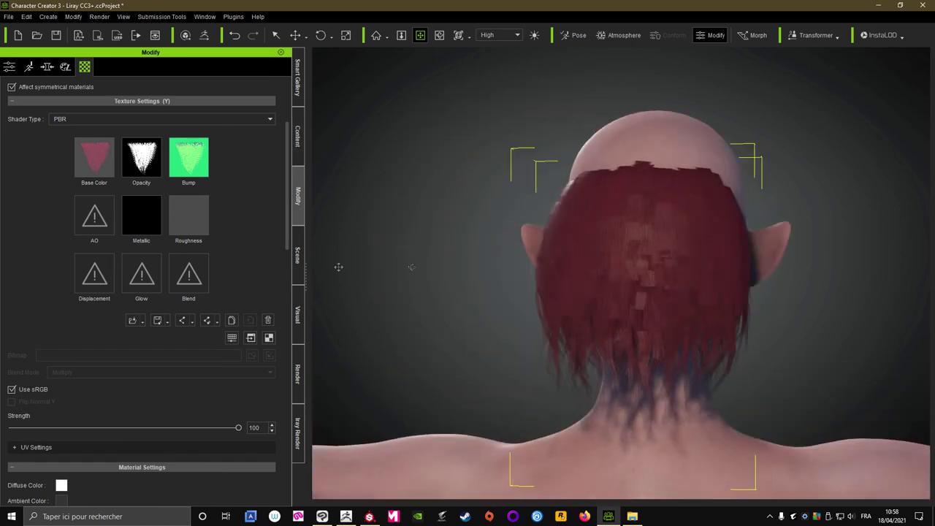
Convert the red mesh into hair using the Rear template and show the pose templates
mouse_move(577, 261)
right_down()
mouse_move(378, 256)
mouse_move(453, 256)
right_up()
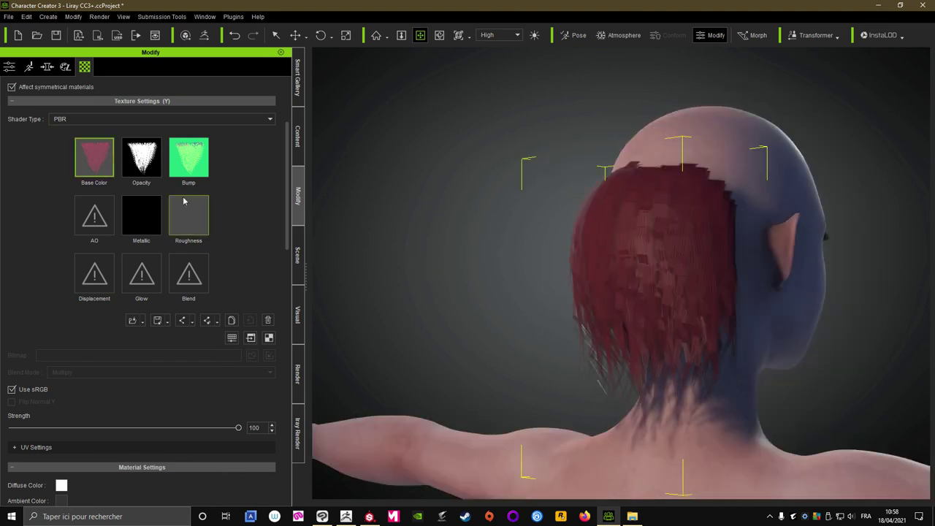
click(8, 68)
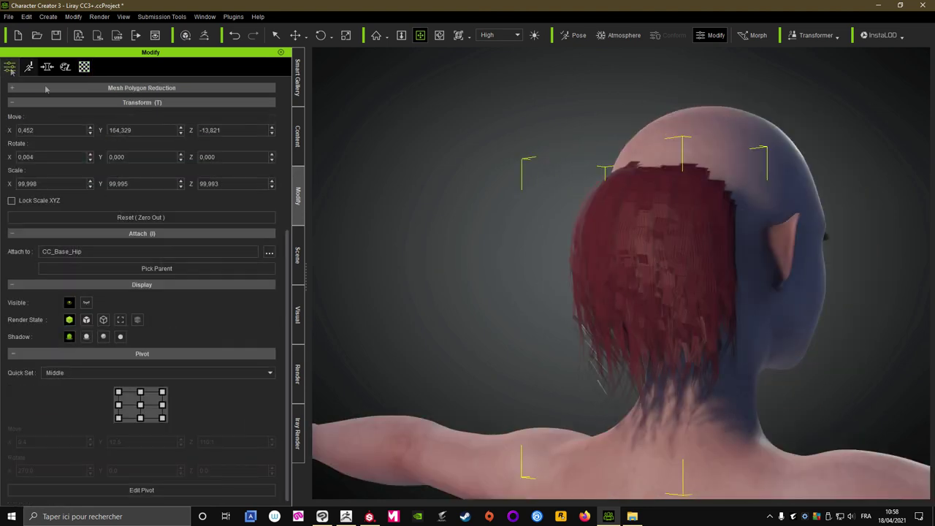
scroll(196, 317, up, 3)
scroll(175, 311, up, 2)
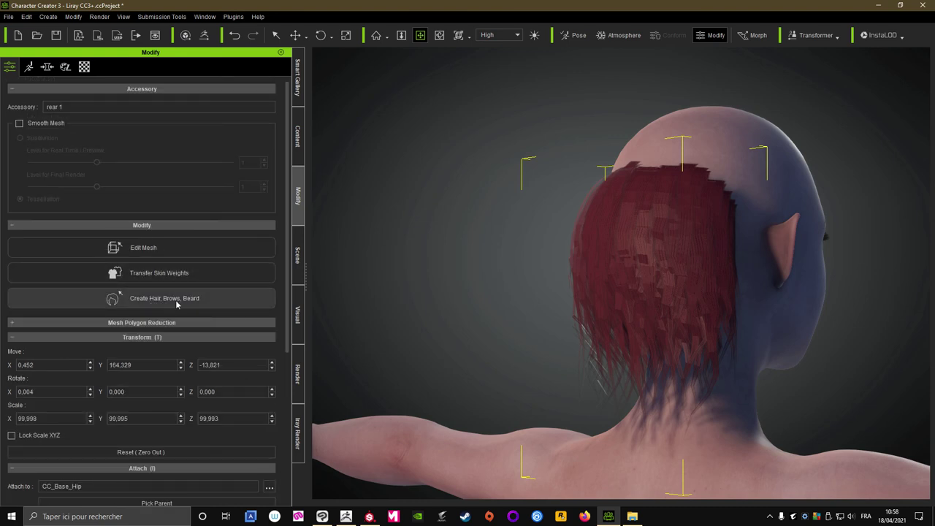
click(176, 301)
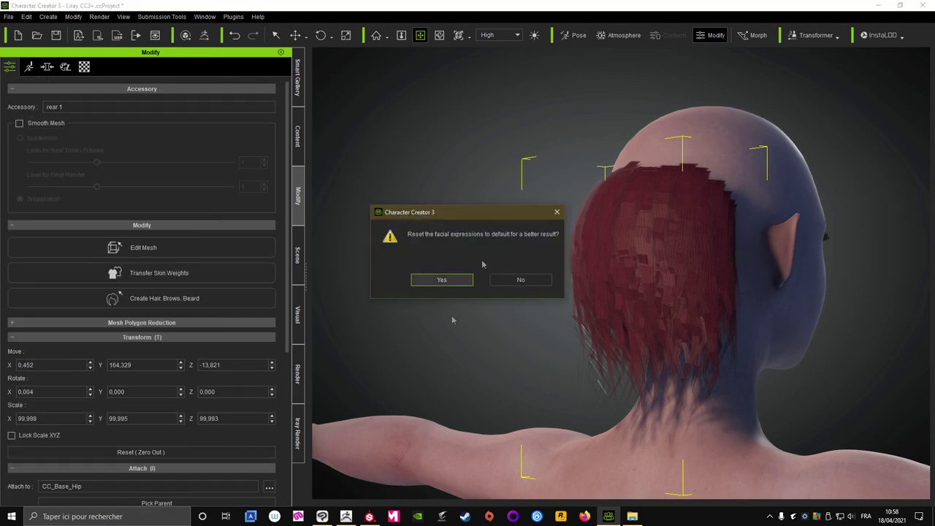
click(435, 282)
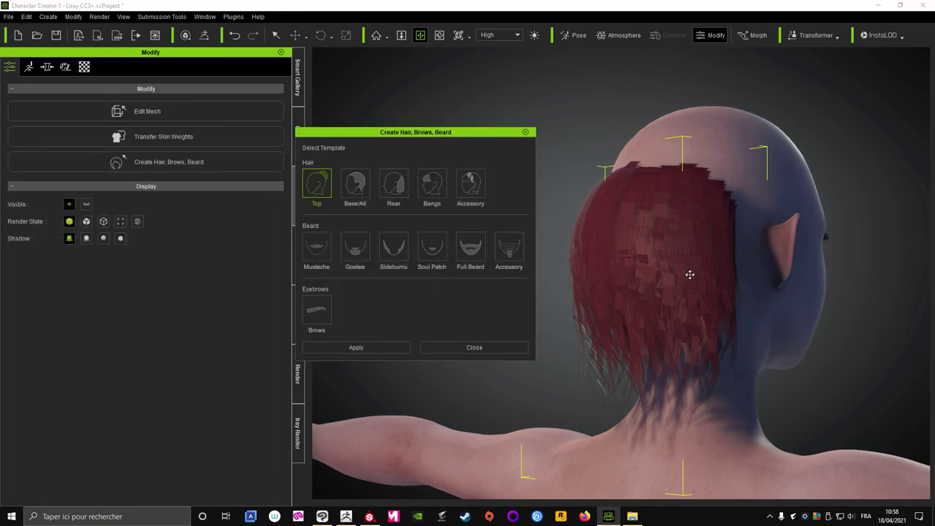
click(399, 196)
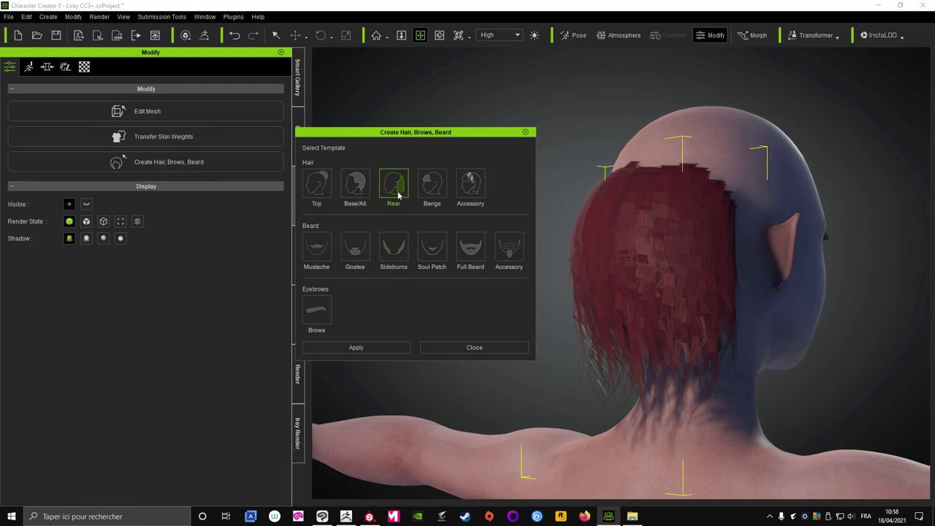
click(354, 350)
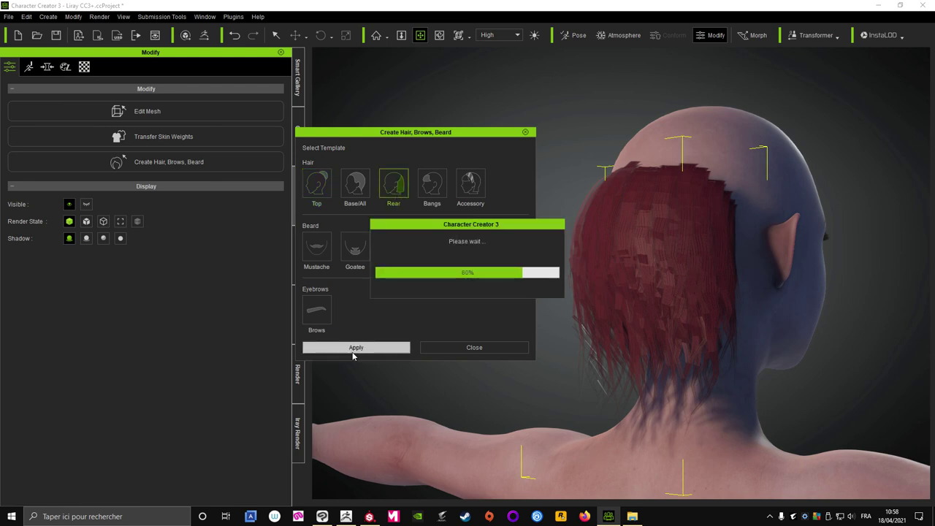
click(468, 348)
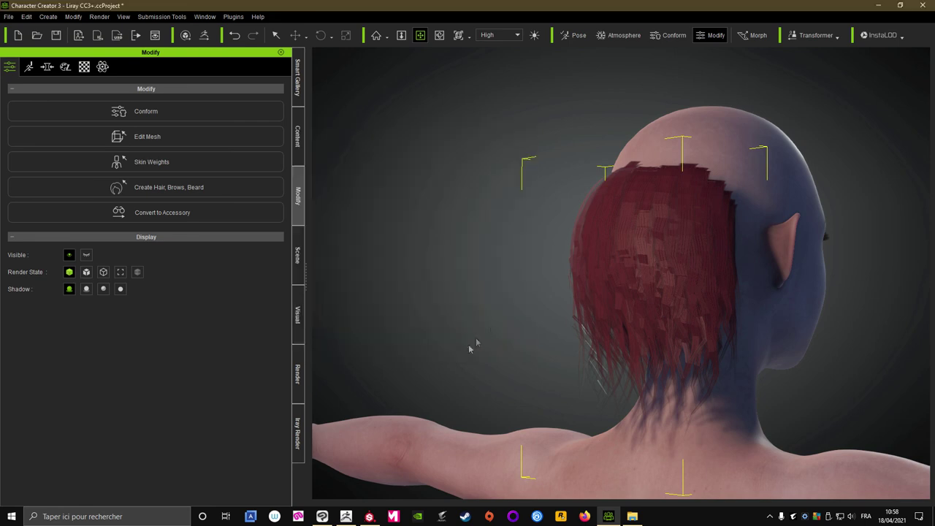
click(573, 35)
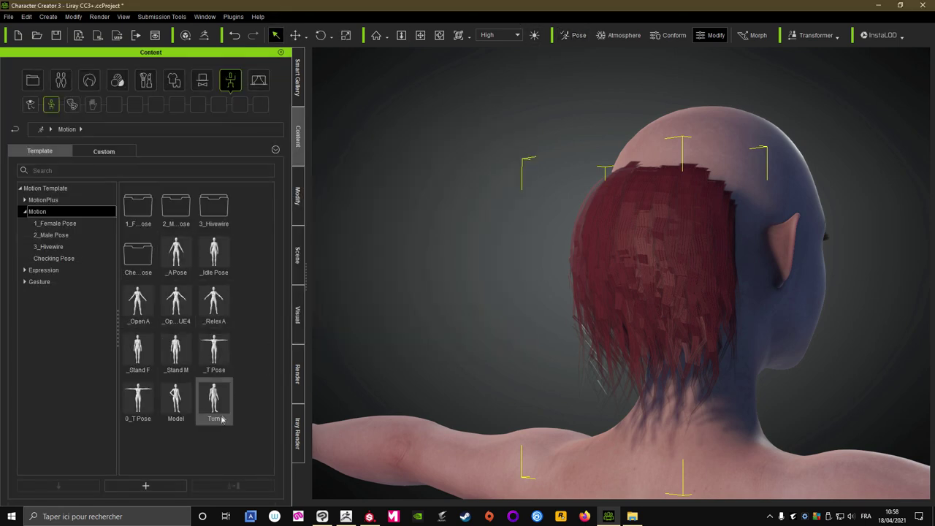
Apply the Turn motion, then replace it with the Model pose and orbit to check the hair
double_click(221, 401)
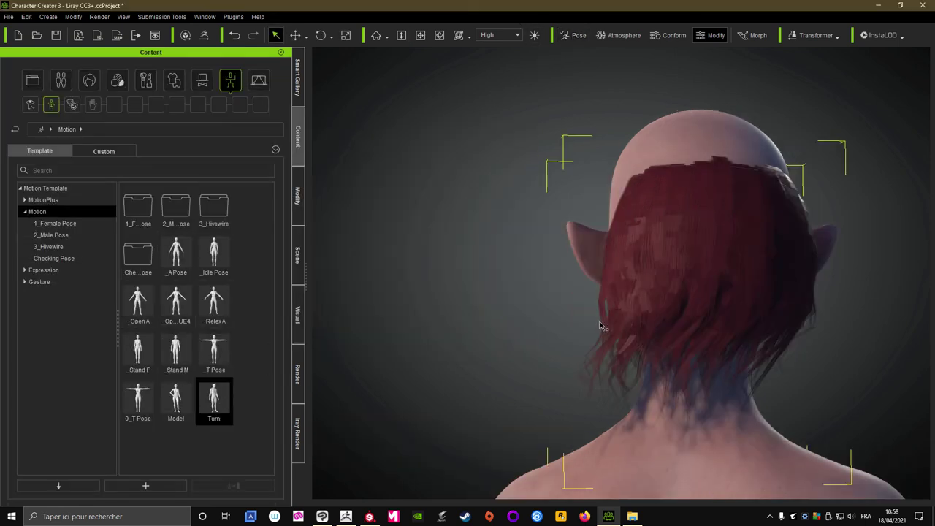
right_drag(441, 326, 825, 353)
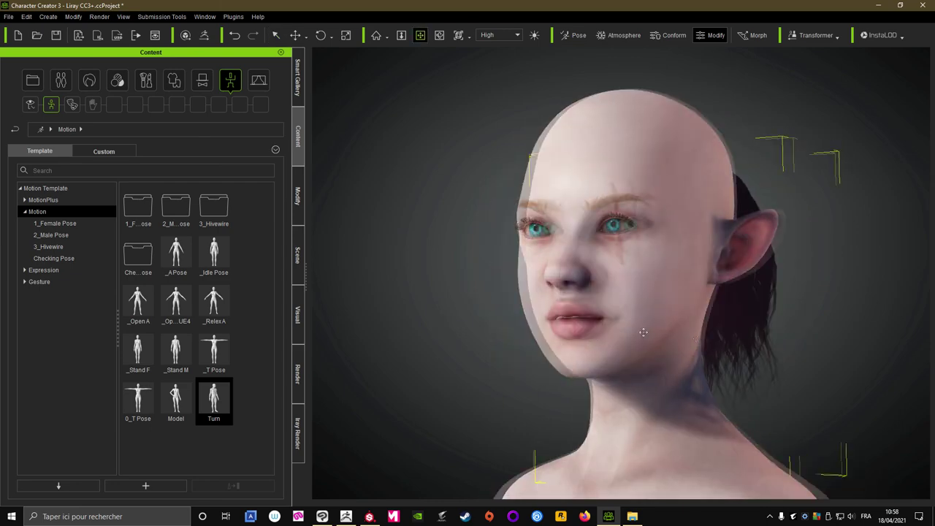
double_click(175, 401)
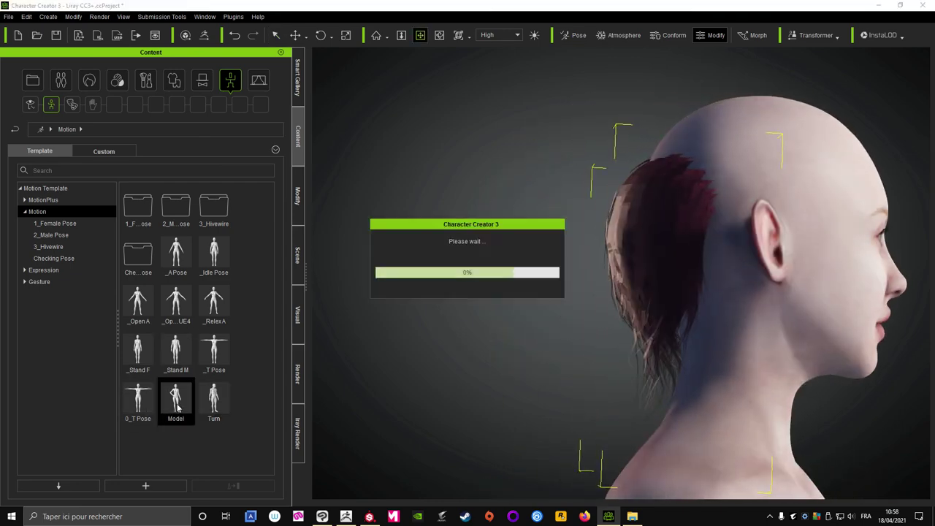
mouse_move(459, 295)
right_down()
mouse_move(591, 276)
mouse_move(688, 309)
mouse_move(768, 313)
right_up()
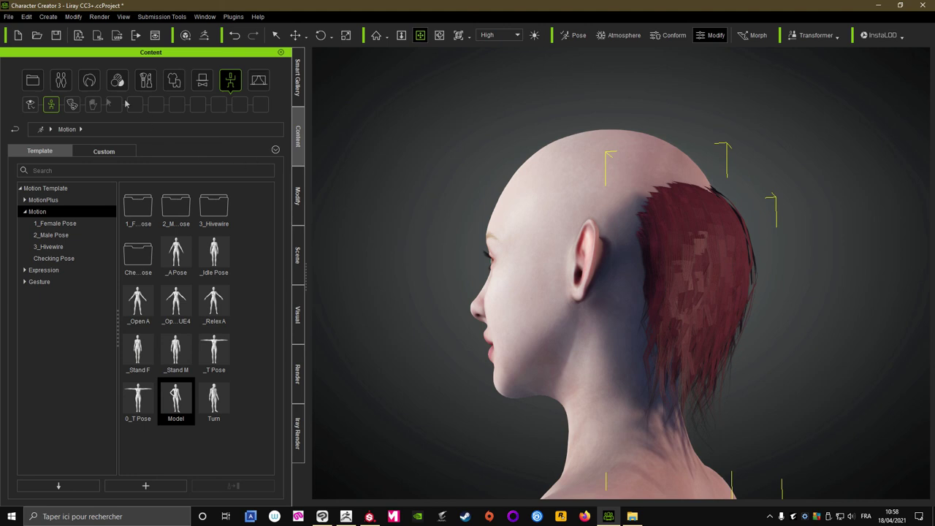
Open the Custom hair library and browse to the Element > Hair category
click(91, 82)
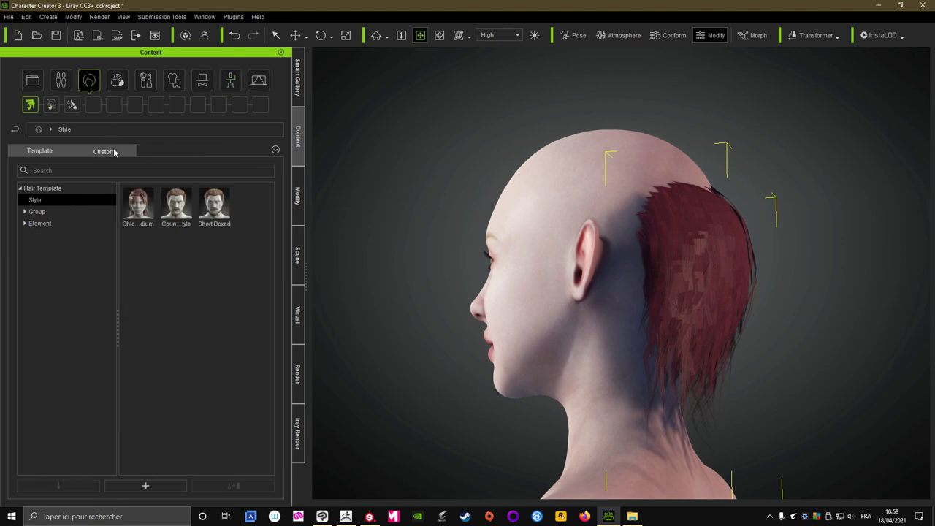
click(113, 151)
click(25, 212)
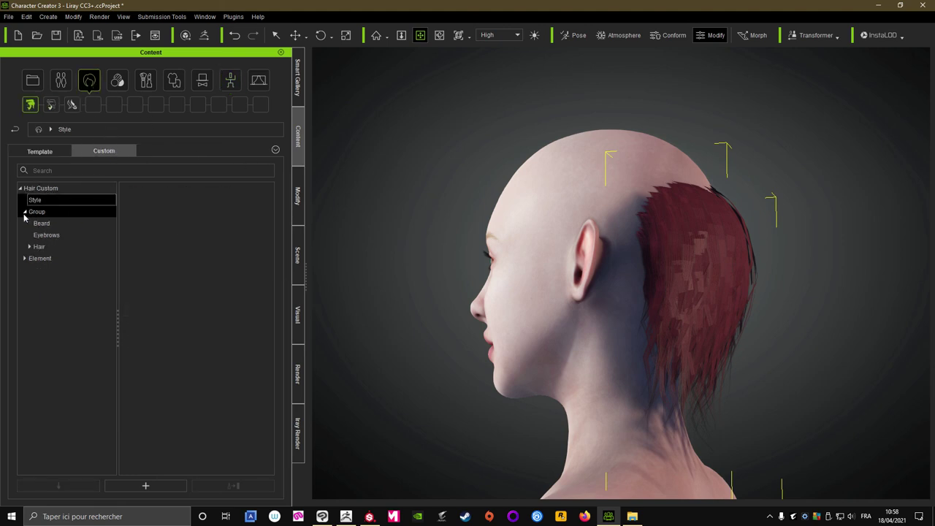
click(38, 246)
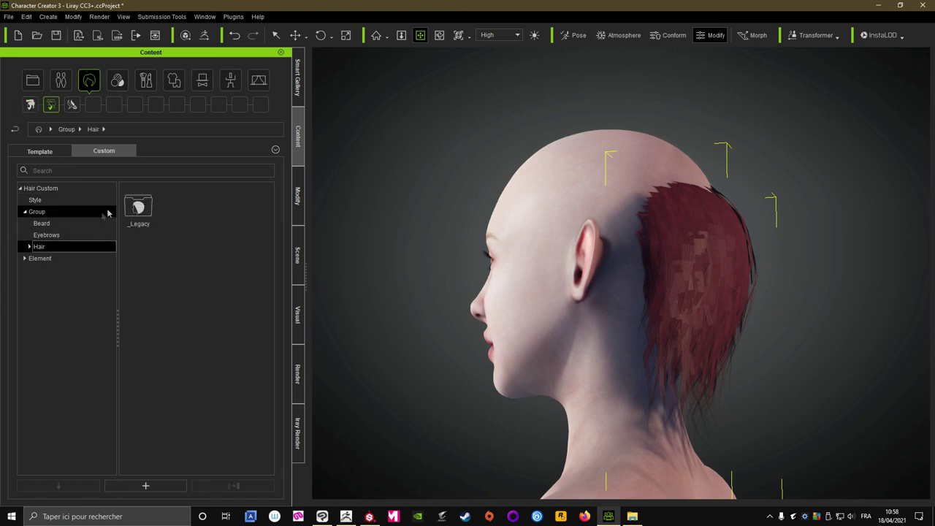
click(25, 260)
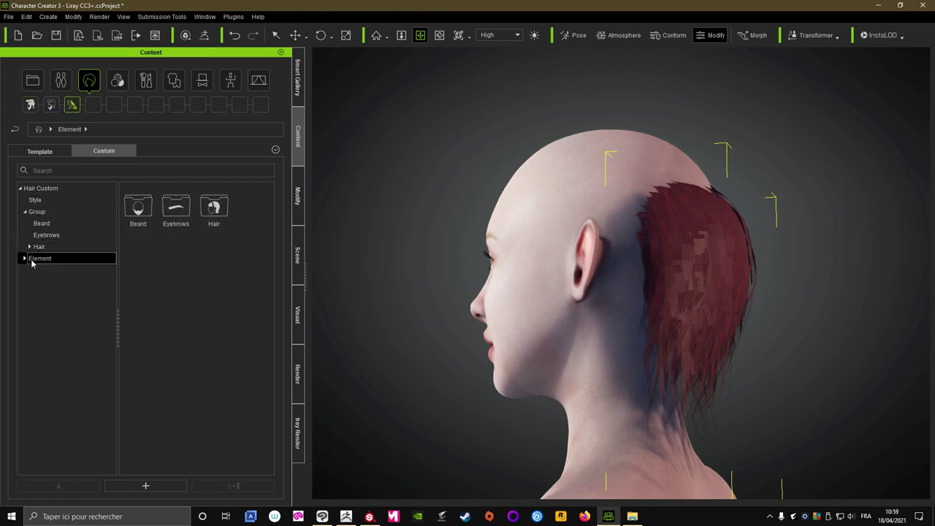
double_click(204, 224)
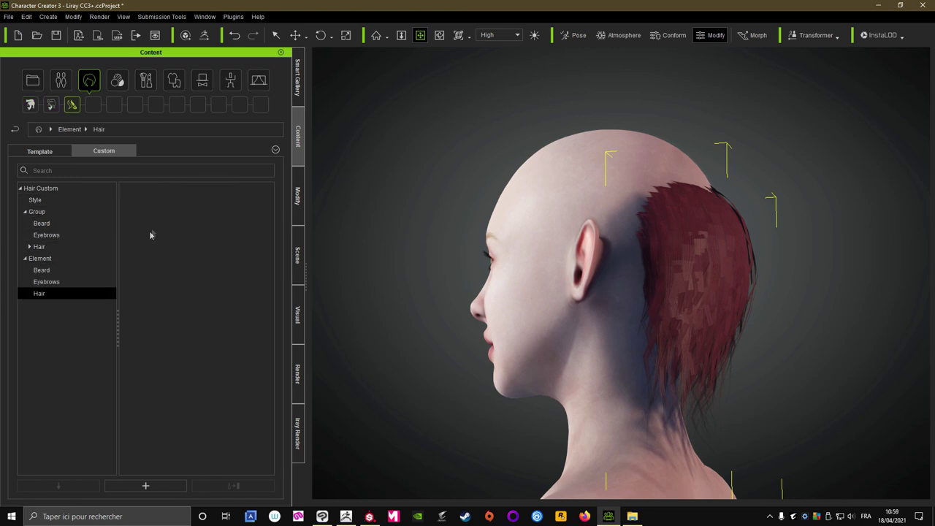
click(33, 260)
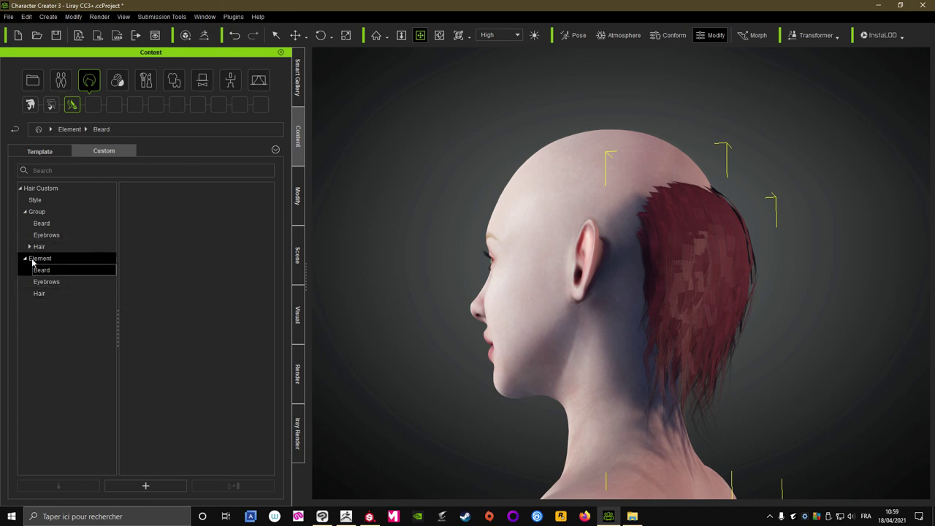
click(40, 294)
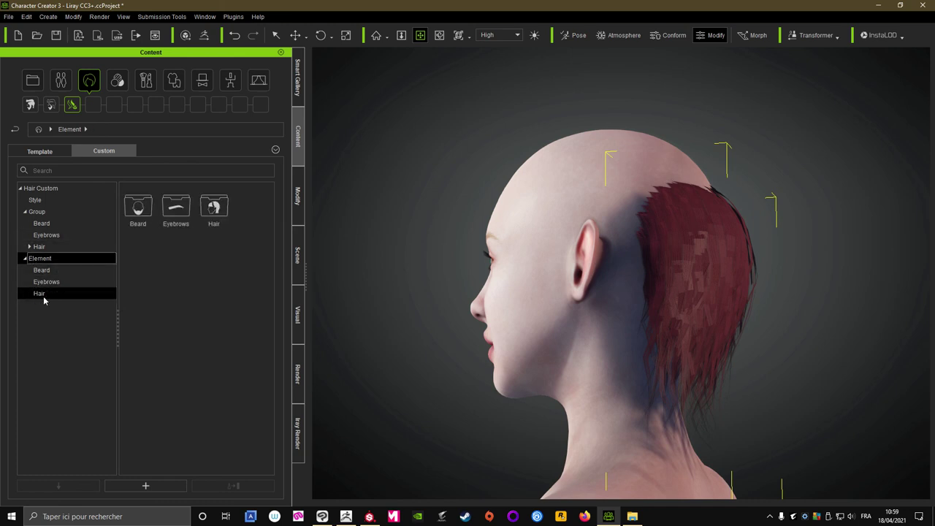
Check the back of the hair, then reopen the Element Hair folder
right_drag(722, 255, 677, 268)
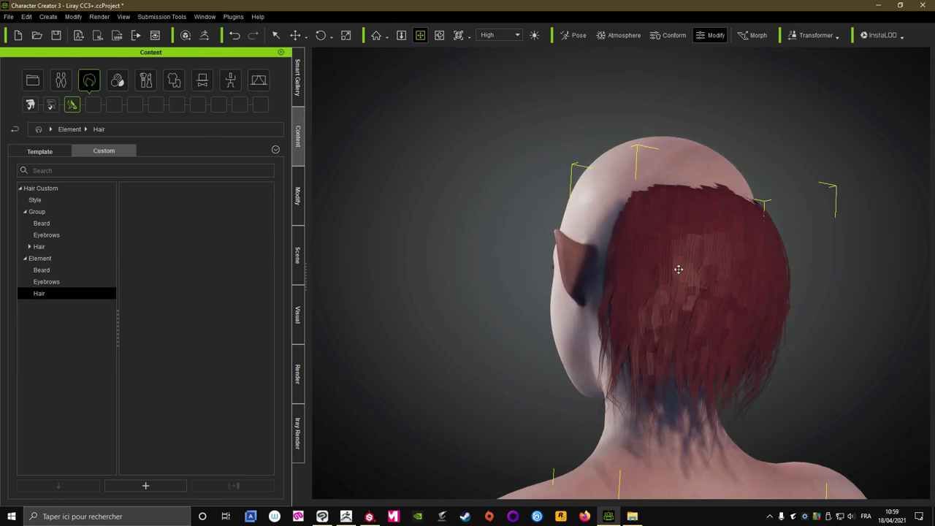
scroll(687, 269, up, 3)
scroll(527, 204, up, 3)
mouse_move(527, 205)
right_down()
mouse_move(660, 245)
mouse_move(710, 273)
mouse_move(538, 296)
mouse_move(624, 248)
mouse_move(614, 326)
mouse_move(577, 302)
right_up()
scroll(624, 248, down, 3)
scroll(577, 302, up, 1)
scroll(581, 304, up, 1)
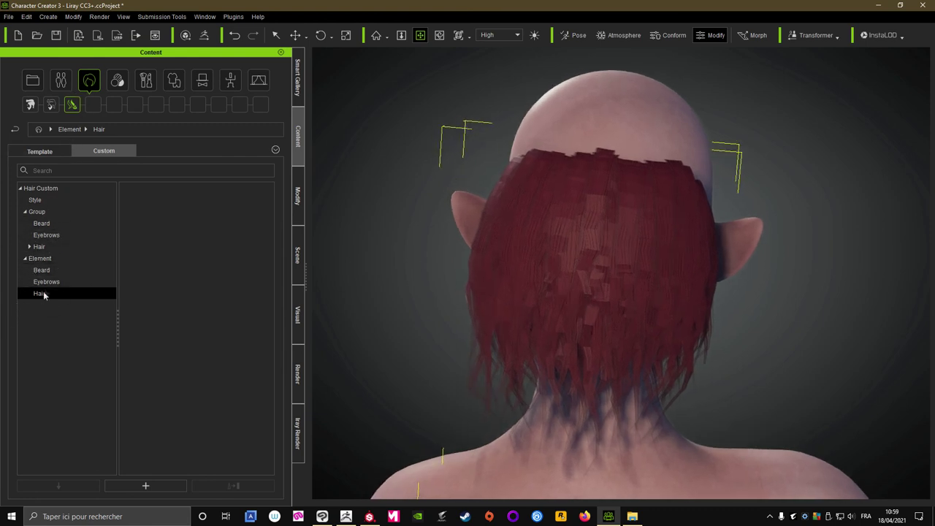
click(44, 296)
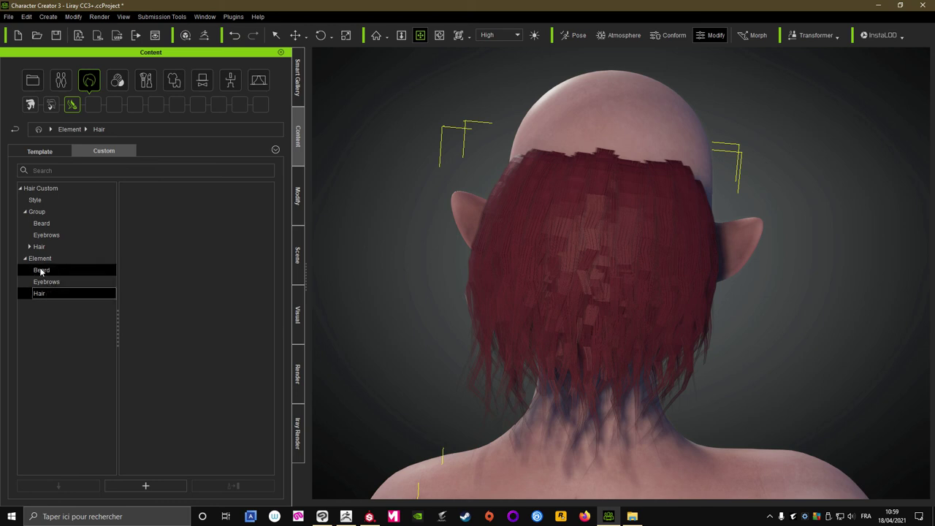
click(49, 106)
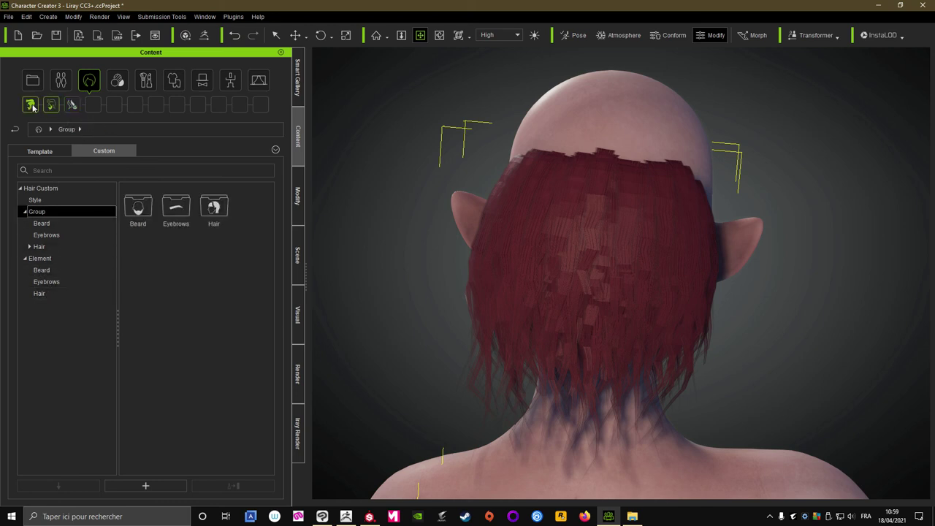
click(31, 106)
click(72, 105)
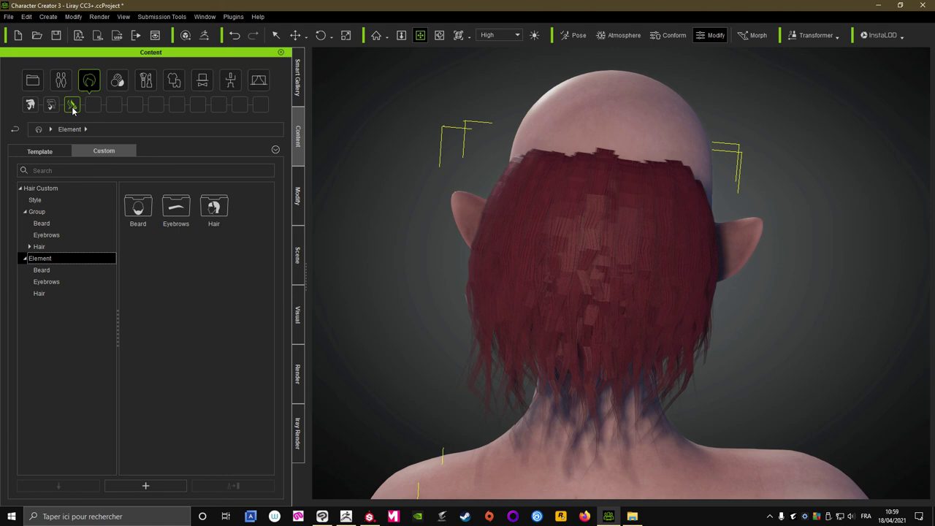
click(215, 214)
double_click(218, 215)
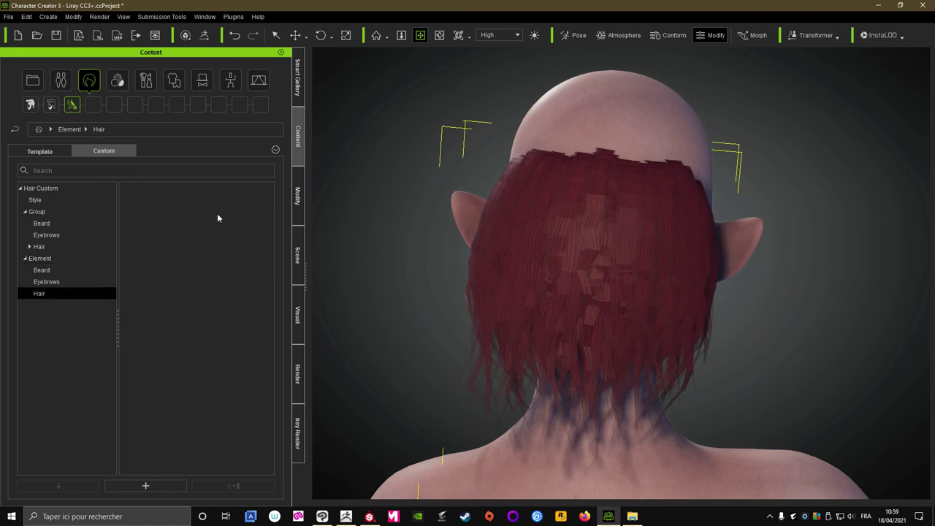
Add the current hair to Element Hair and name it 'rear 1'
click(149, 485)
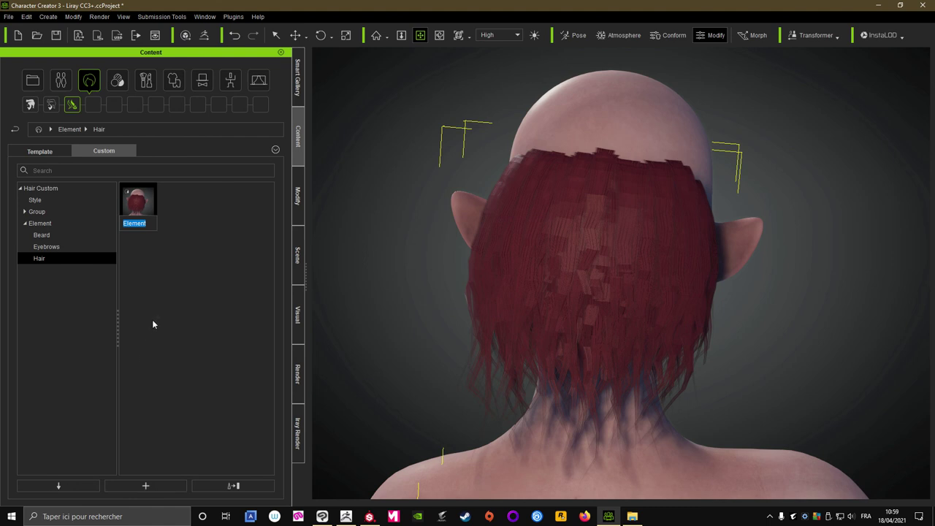
text(rear)
text( 1)
key(Return)
click(152, 320)
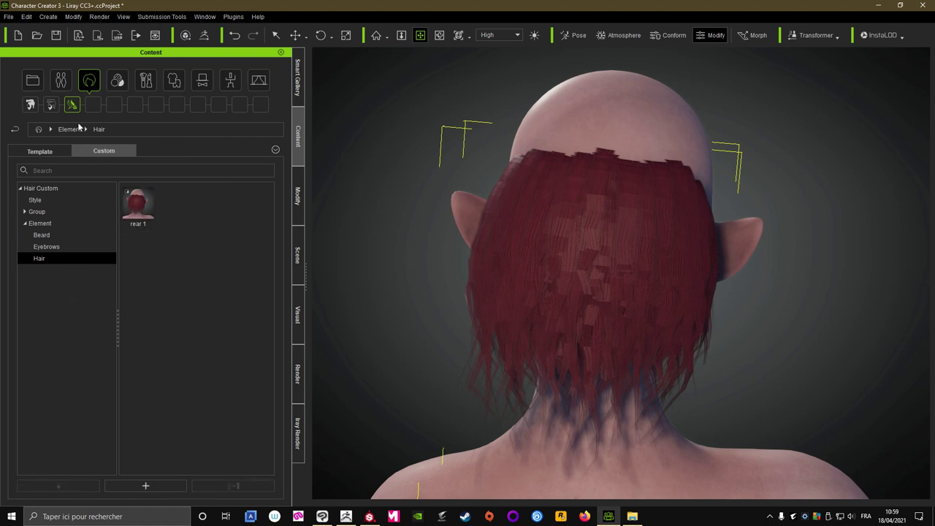
Browse the Style, Group and Element categories to confirm 'rear 1' is in Element Hair
click(32, 106)
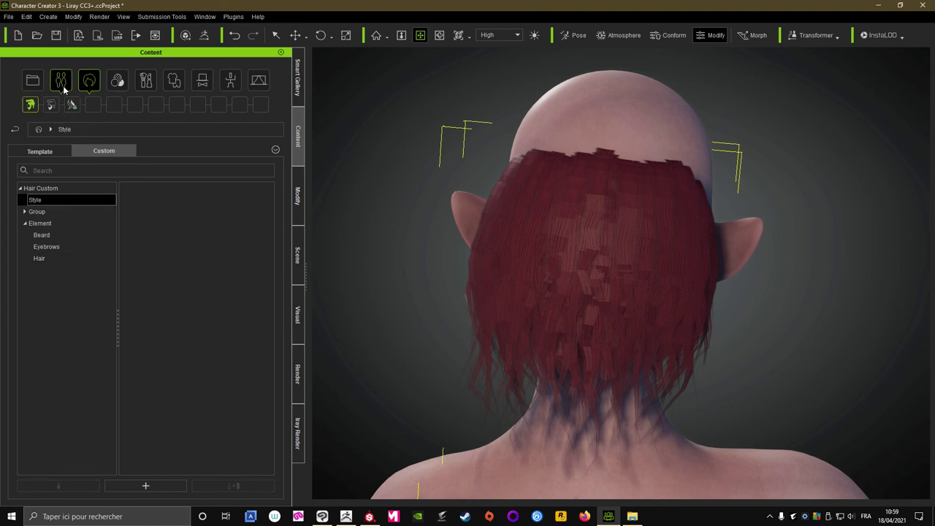
click(72, 104)
click(30, 104)
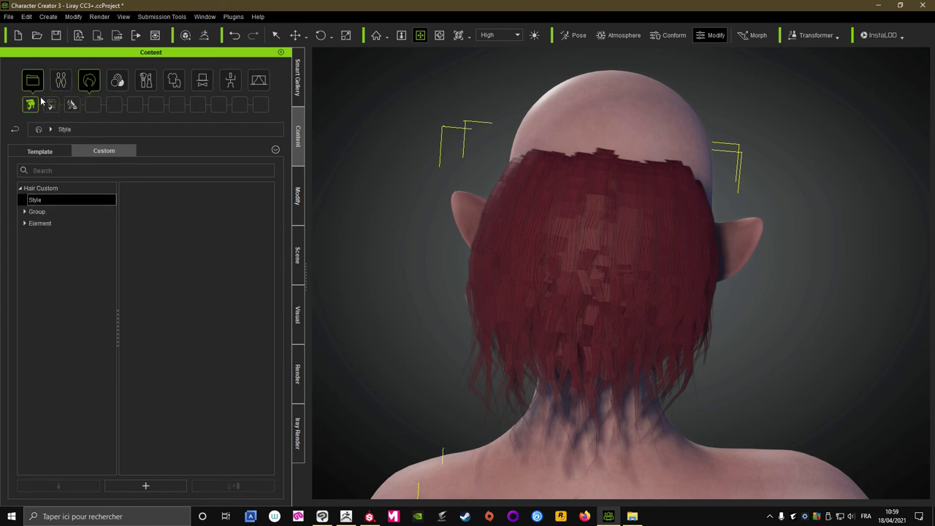
click(24, 212)
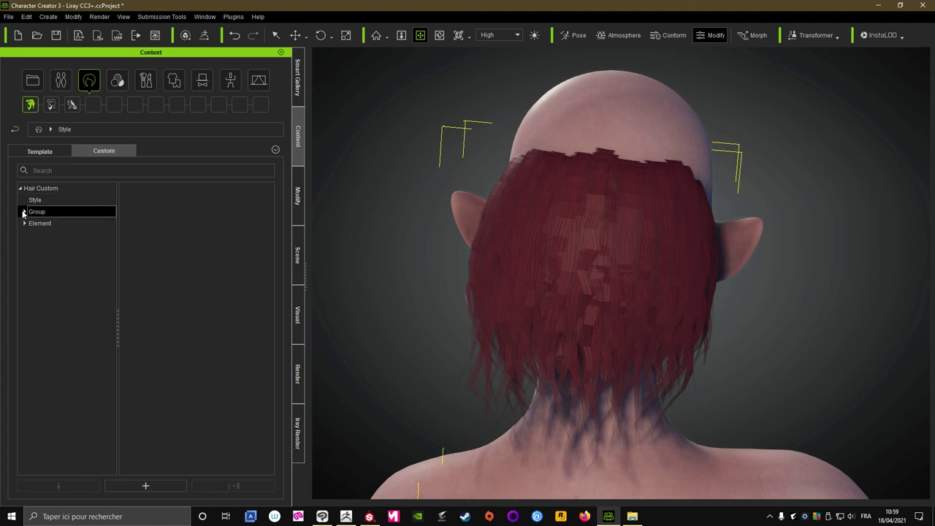
double_click(216, 208)
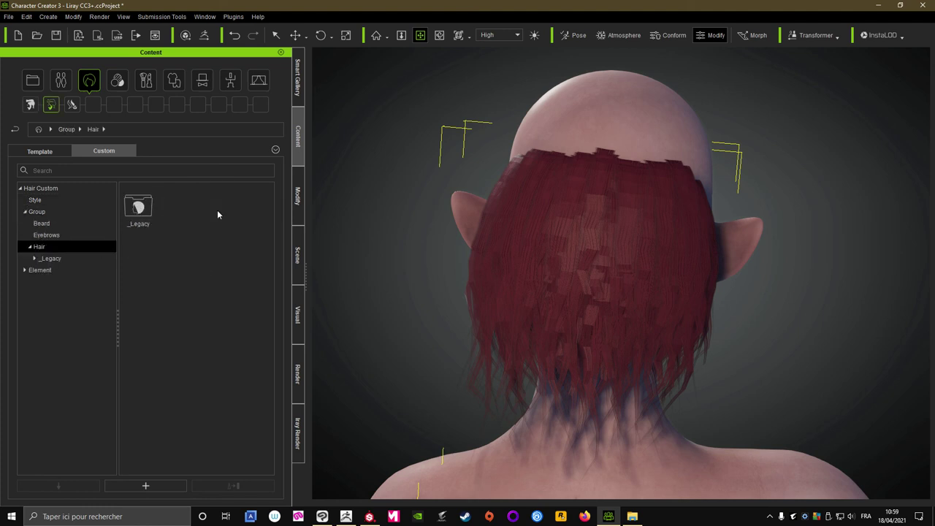
click(24, 271)
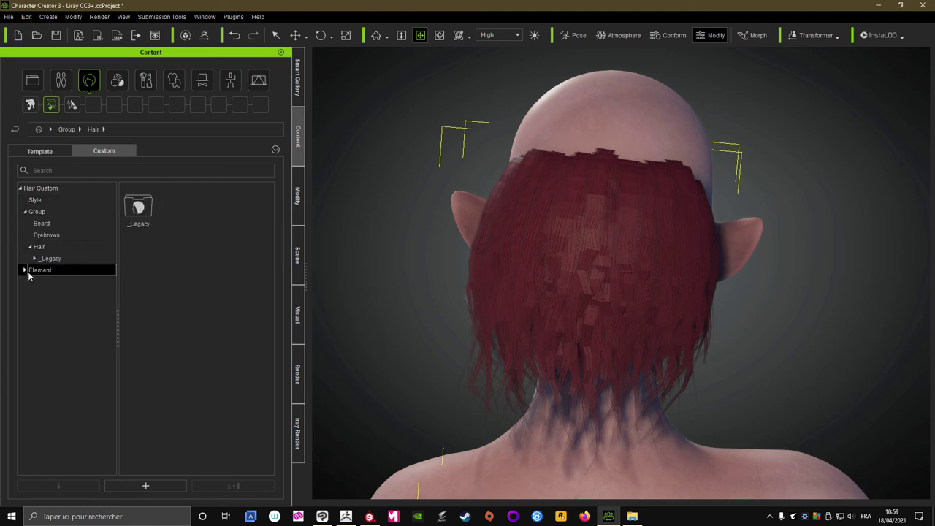
double_click(211, 214)
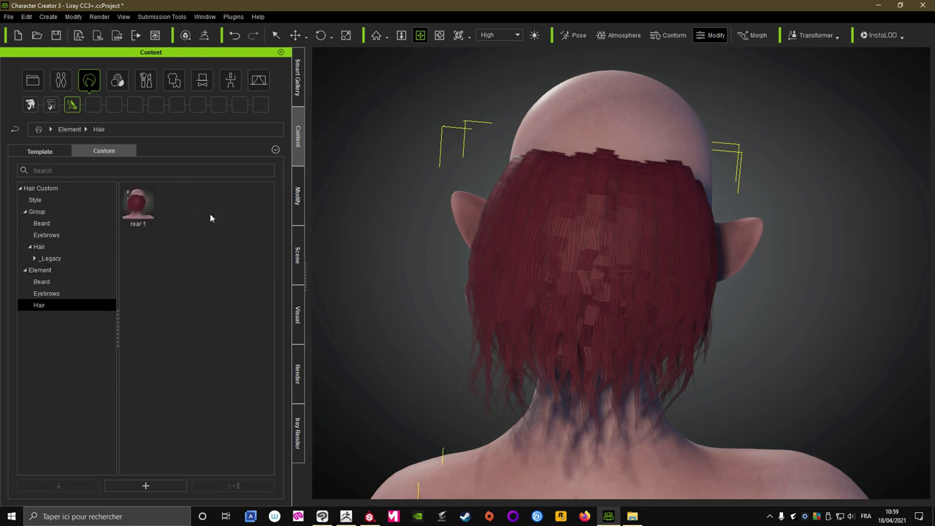
mouse_move(139, 202)
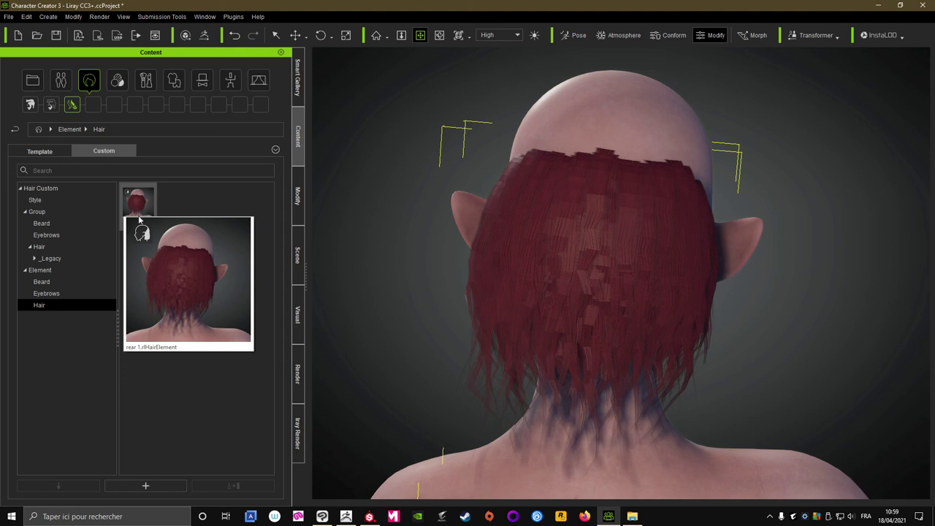
click(133, 207)
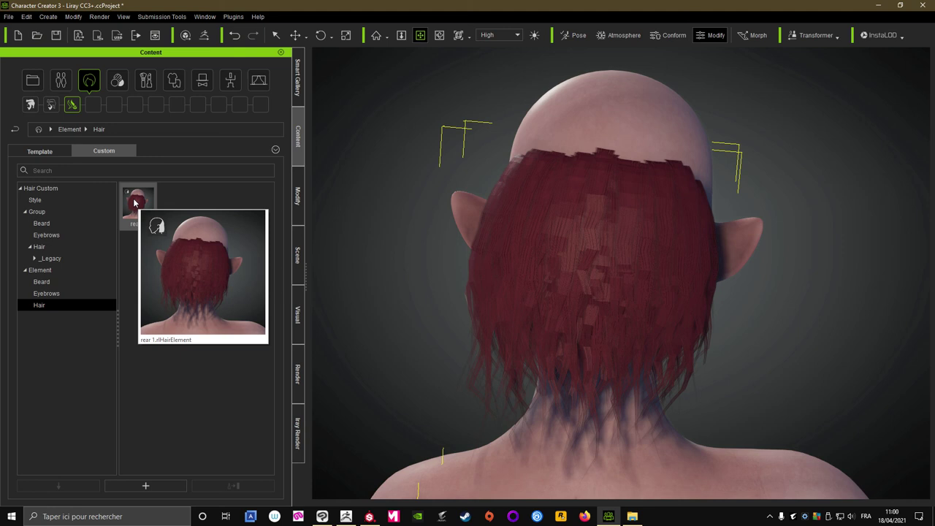
Convert the rear 1 hair mesh with Create Hair, Brows, Beard and pick the Base/All hair template
mouse_move(424, 255)
right_down()
mouse_move(795, 290)
mouse_move(779, 298)
mouse_move(789, 268)
right_up()
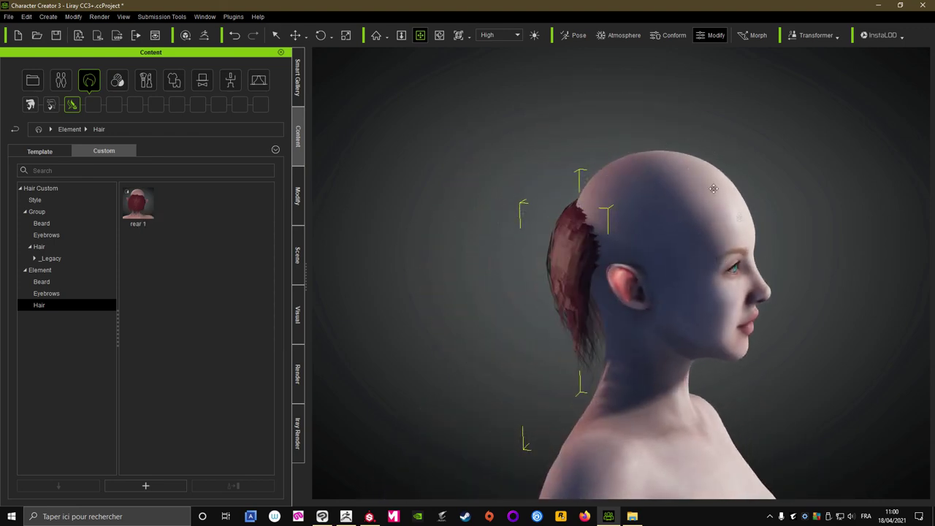
mouse_move(700, 230)
right_down()
mouse_move(611, 236)
mouse_move(334, 211)
right_up()
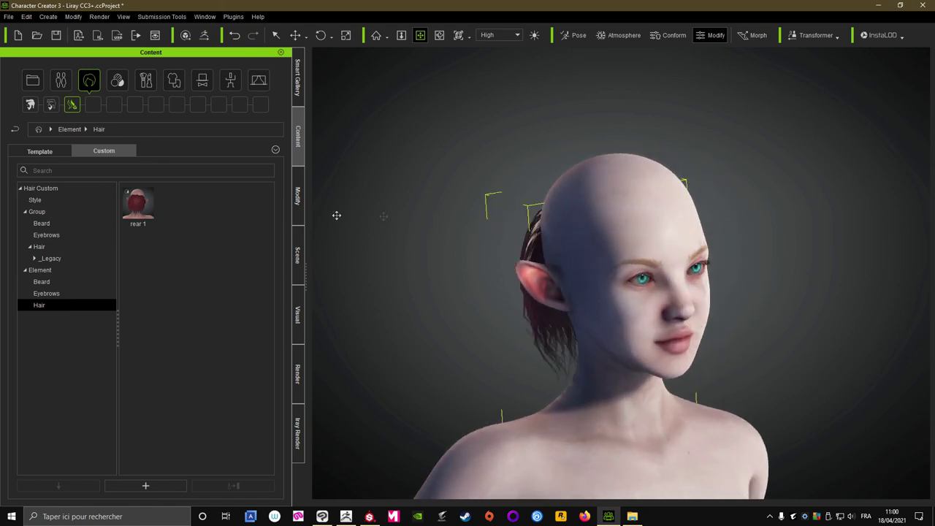
click(298, 212)
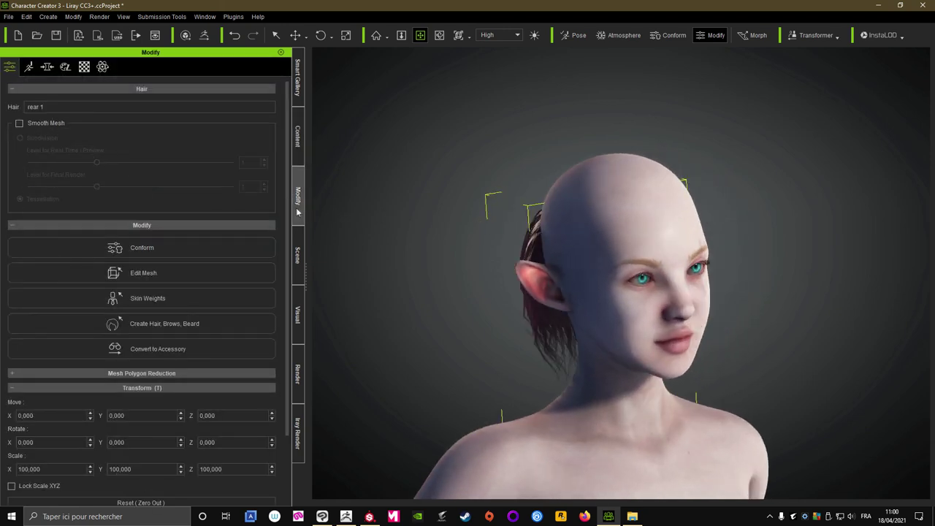
click(111, 331)
click(429, 280)
click(353, 187)
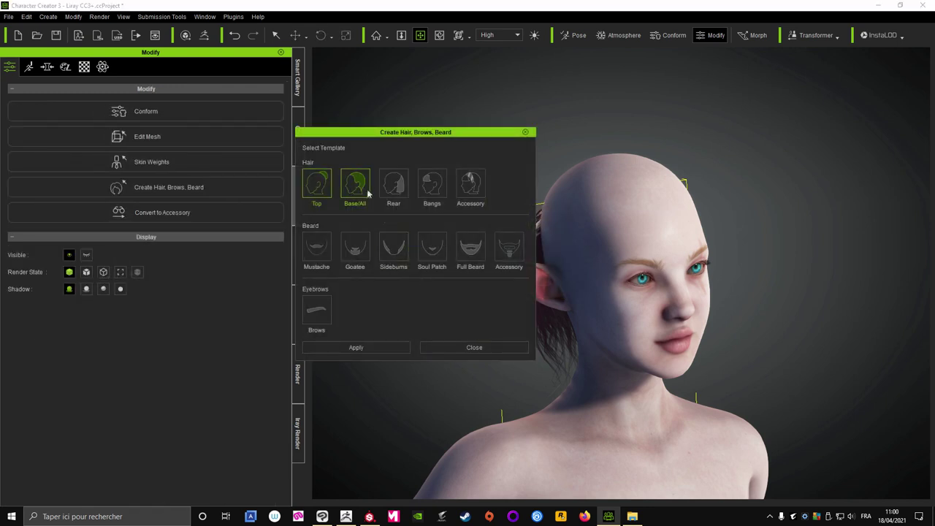